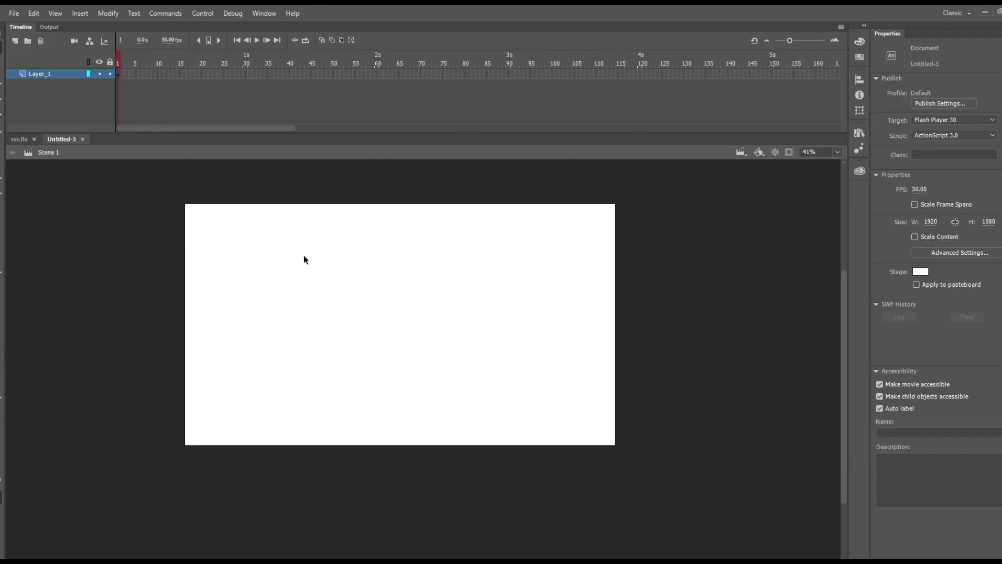
Step: Create a new Full HD character animation document, 1920 by 1080 at 30 fps, with ActionScript 3.0
{"action": "left_click", "coordinate": [13, 14]}
{"action": "left_click", "coordinate": [22, 26]}
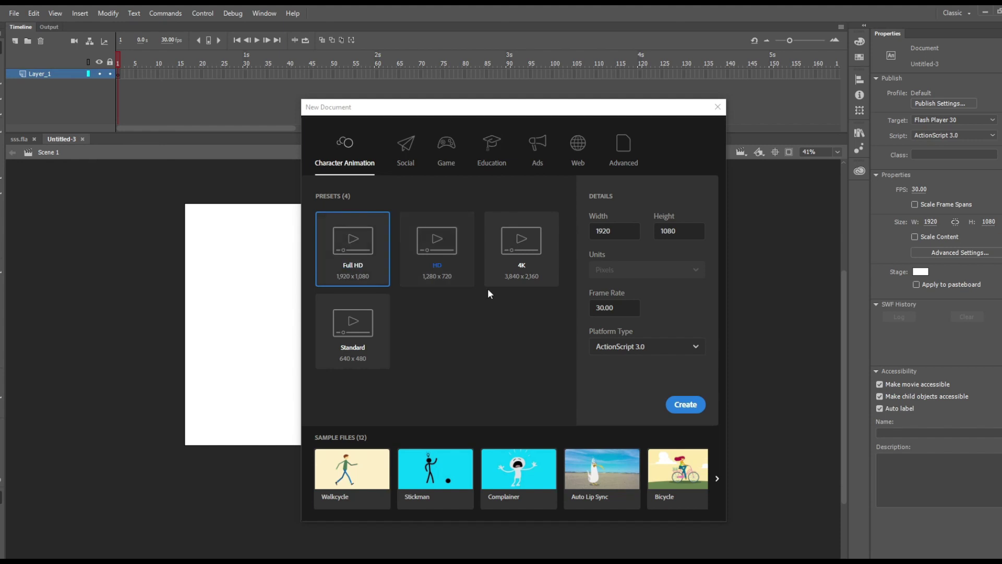
{"action": "left_click", "coordinate": [683, 408]}
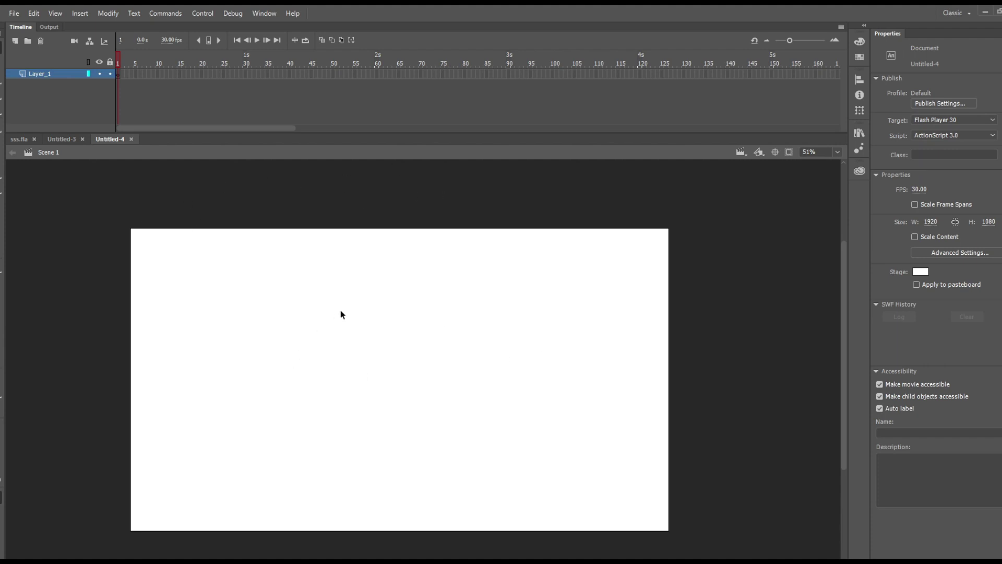
{"action": "right_click", "coordinate": [118, 74]}
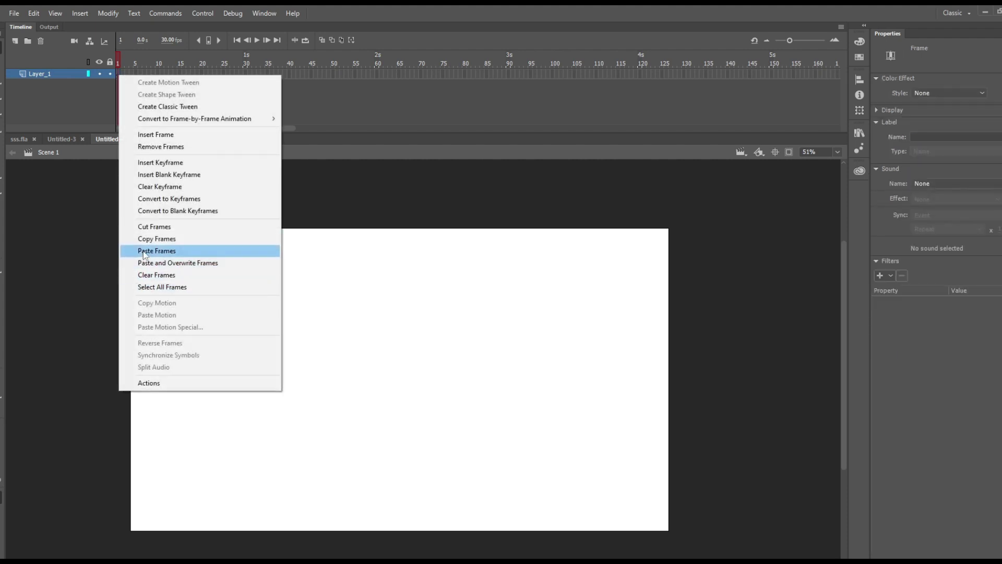
{"action": "left_click", "coordinate": [12, 15]}
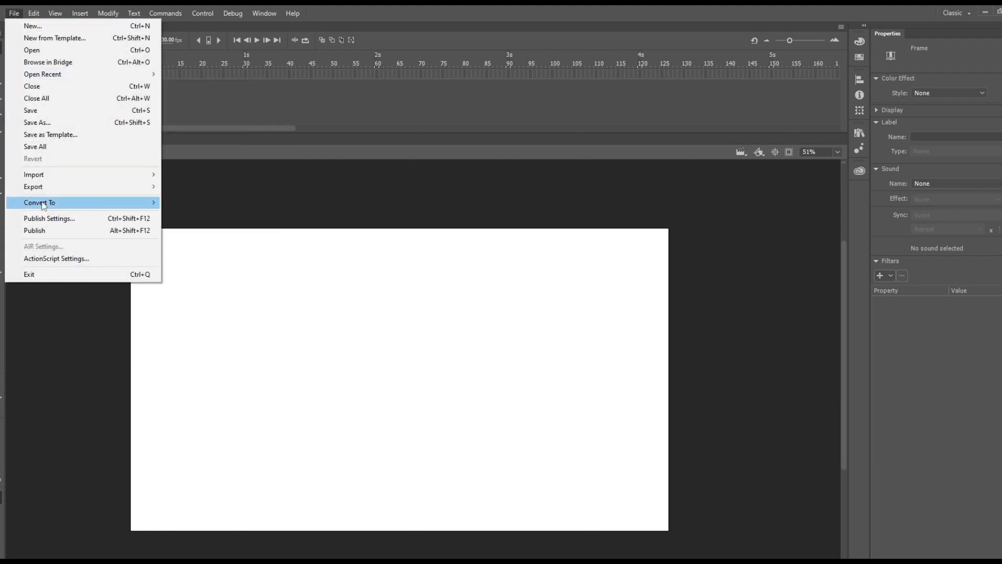
{"action": "mouse_move", "coordinate": [44, 192]}
{"action": "left_click", "coordinate": [119, 138]}
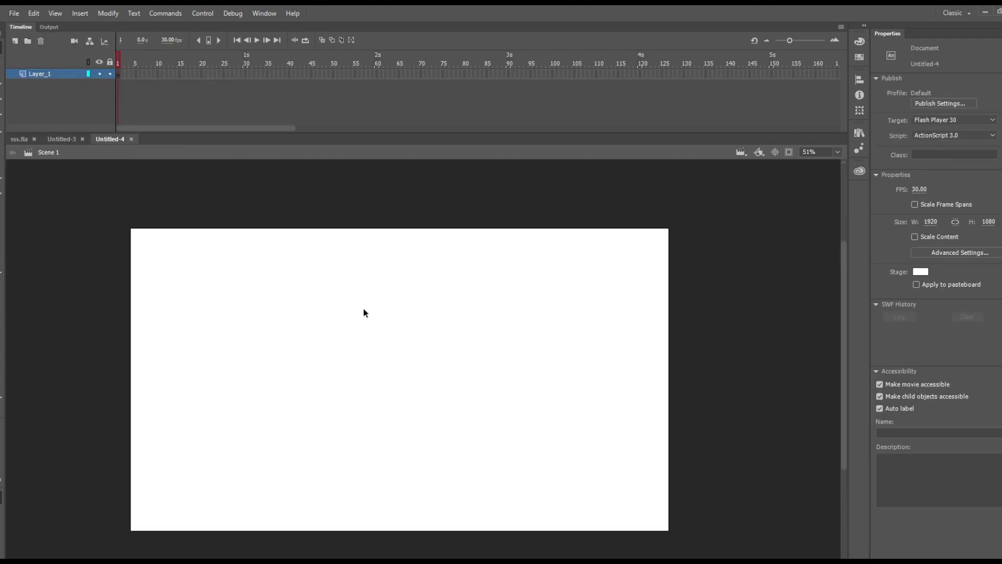
{"action": "left_click", "coordinate": [64, 138]}
{"action": "left_click", "coordinate": [103, 142]}
Step: Paste the copied sound frames into frame 1 of Layer_1
{"action": "right_click", "coordinate": [118, 74]}
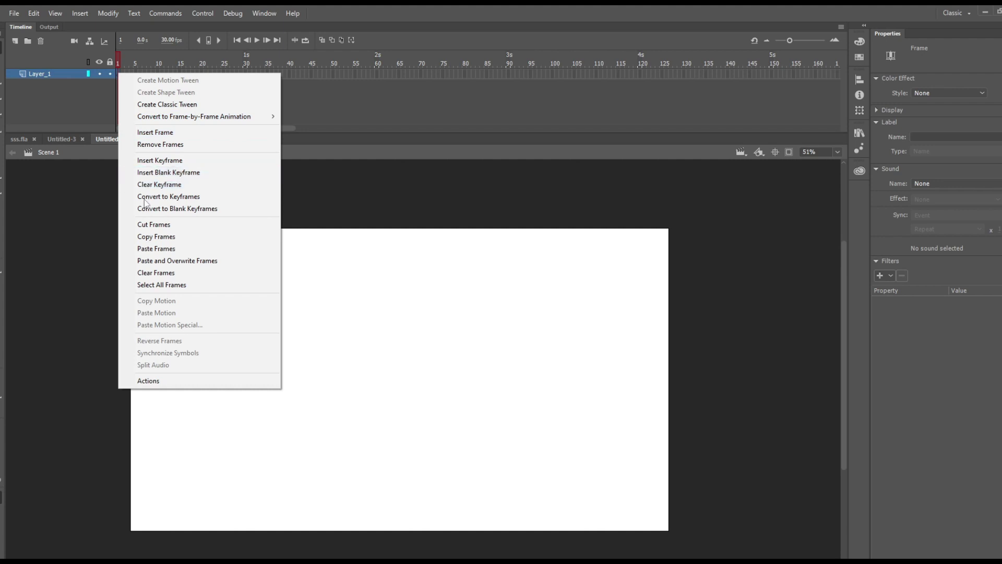
{"action": "left_click", "coordinate": [162, 248]}
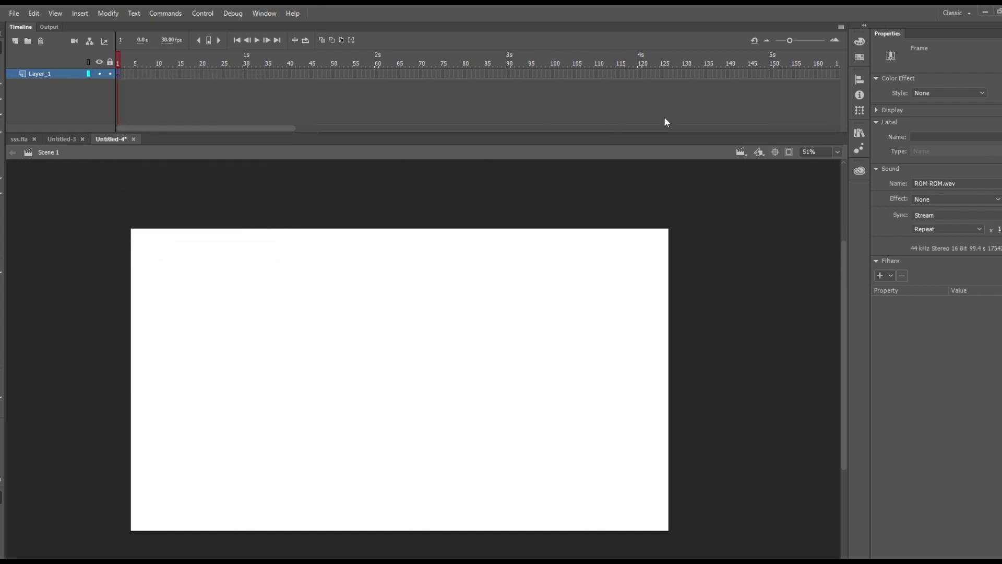
{"action": "left_click", "coordinate": [162, 85]}
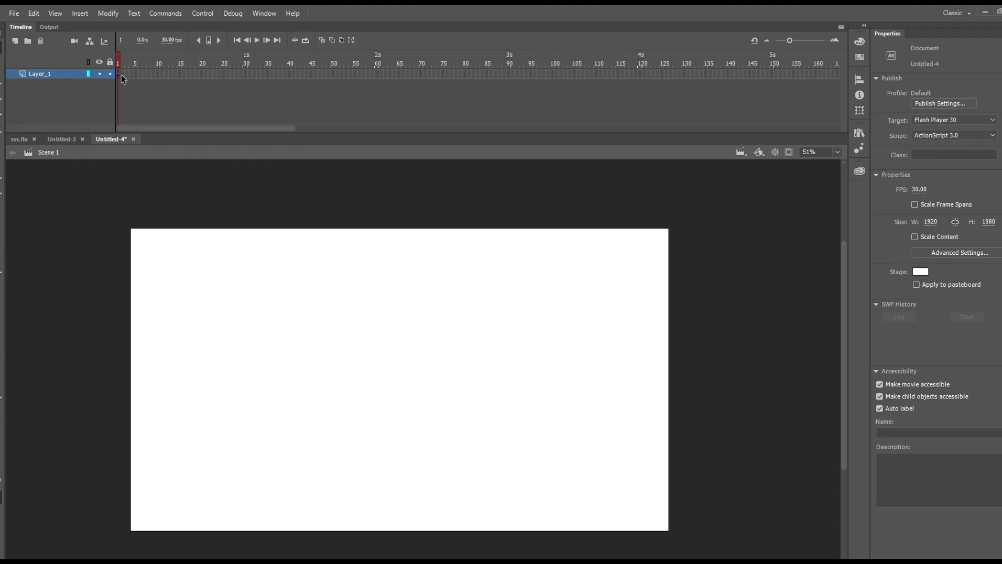
Step: Extend the frames of Layer_1 to frame 153 so the sound spans the timeline
{"action": "left_click", "coordinate": [721, 74]}
{"action": "key", "text": "F5"}
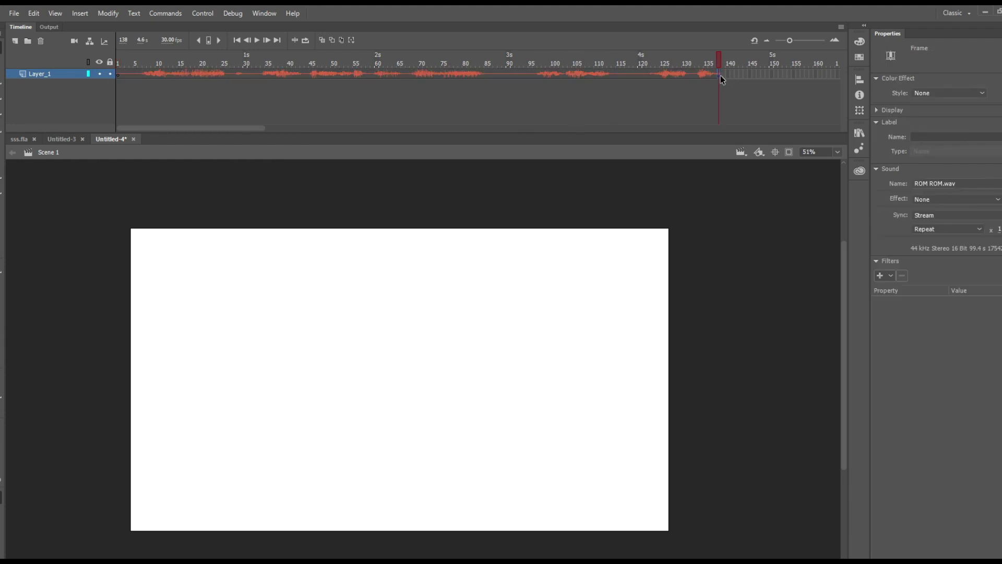
{"action": "left_click", "coordinate": [784, 73]}
{"action": "key", "text": "F5"}
Step: Examine the characters, carriages and backgrounds in sss.fla, both as an overview and up close
{"action": "mouse_move", "coordinate": [372, 561]}
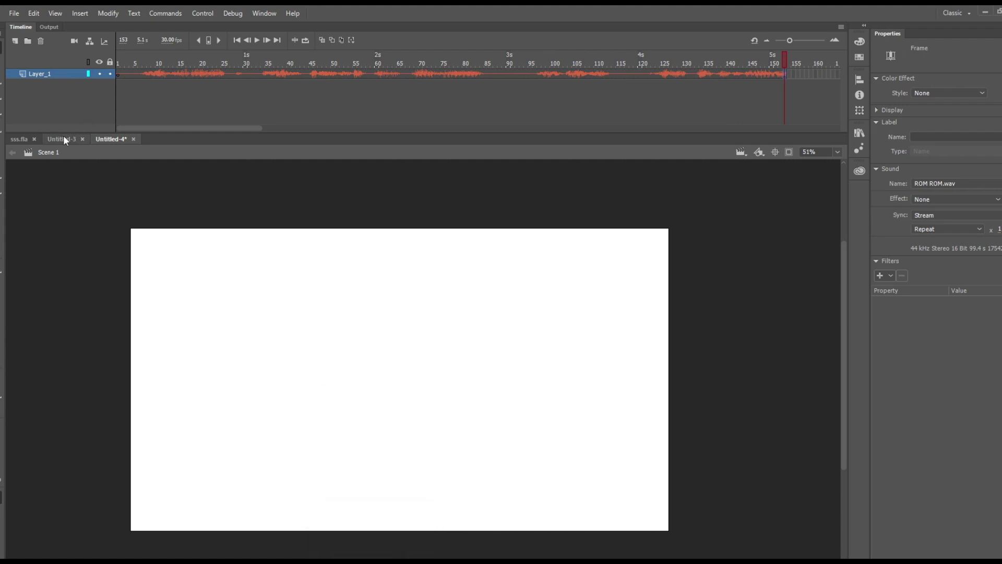
{"action": "left_click", "coordinate": [13, 139]}
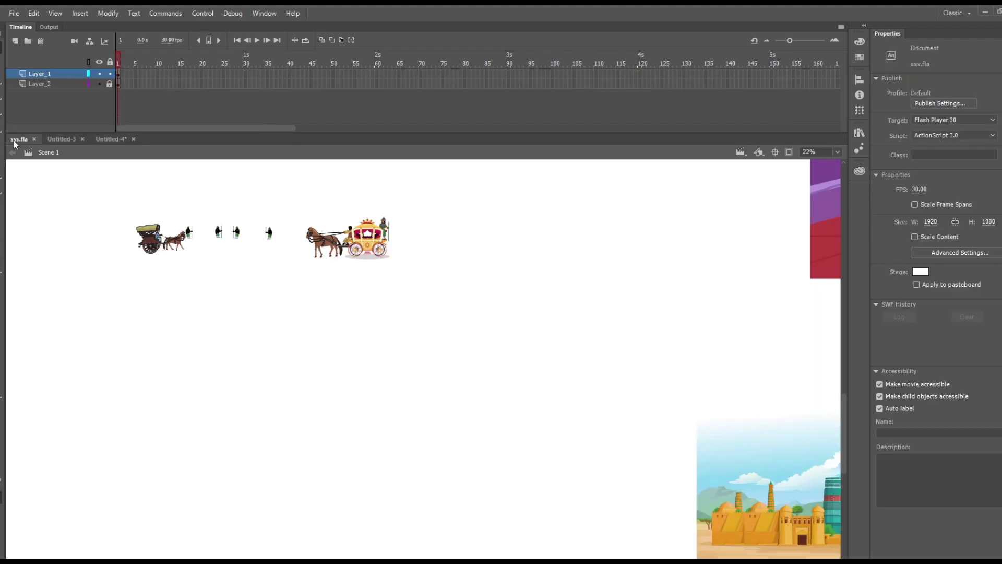
{"action": "key", "text": "ctrl+minus"}
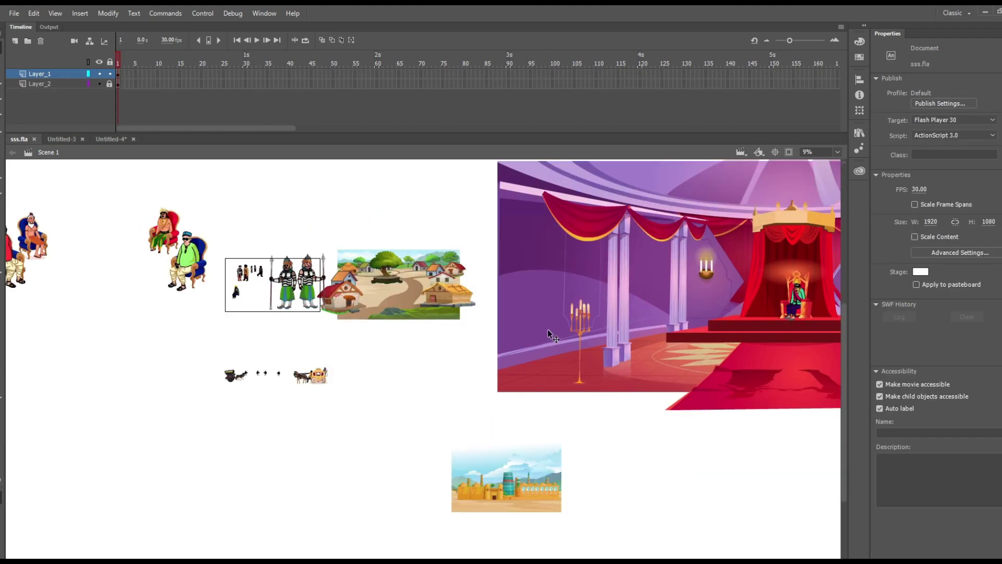
{"action": "scroll", "coordinate": [417, 288], "scroll_direction": "up", "scroll_amount": 1}
{"action": "scroll", "coordinate": [417, 288], "scroll_direction": "up", "scroll_amount": 1}
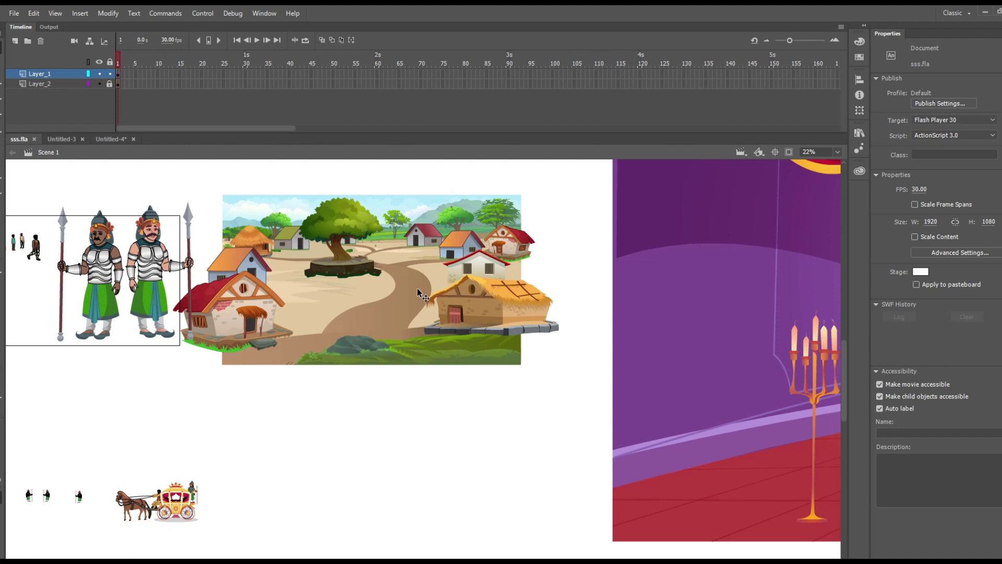
{"action": "scroll", "coordinate": [417, 293], "scroll_direction": "down", "scroll_amount": 3}
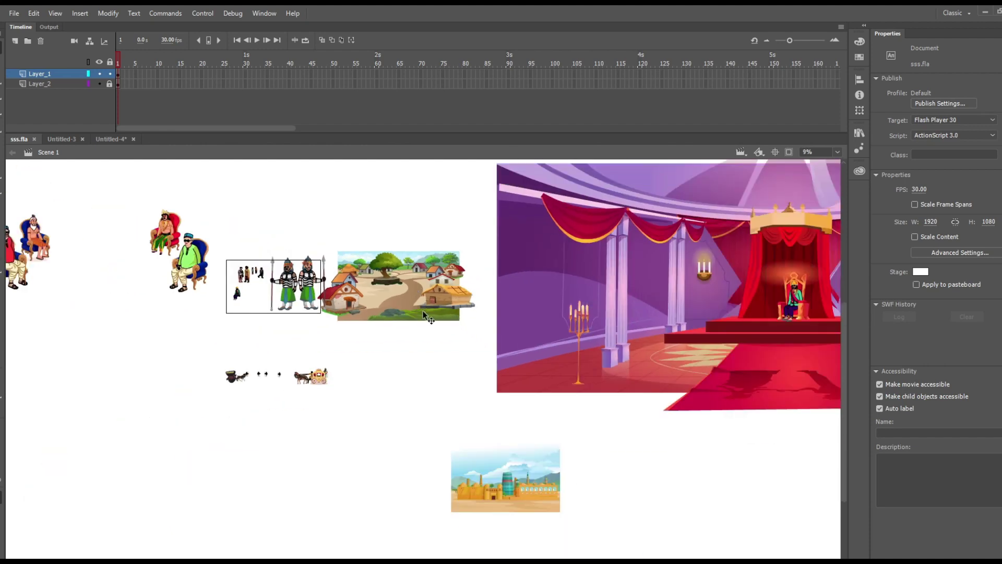
{"action": "scroll", "coordinate": [290, 292], "scroll_direction": "up", "scroll_amount": 2}
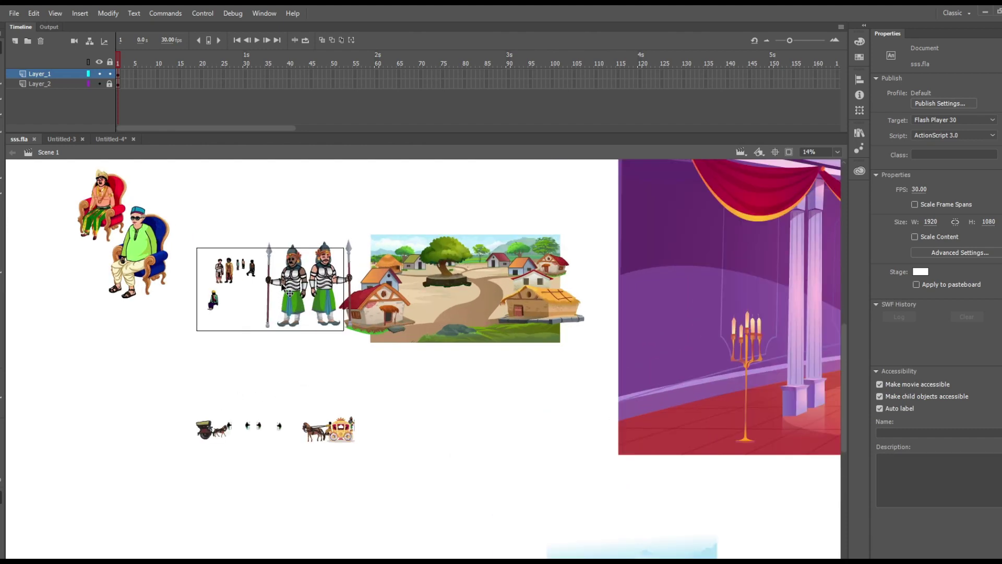
{"action": "scroll", "coordinate": [290, 292], "scroll_direction": "down", "scroll_amount": 2}
{"action": "scroll", "coordinate": [173, 246], "scroll_direction": "up", "scroll_amount": 5}
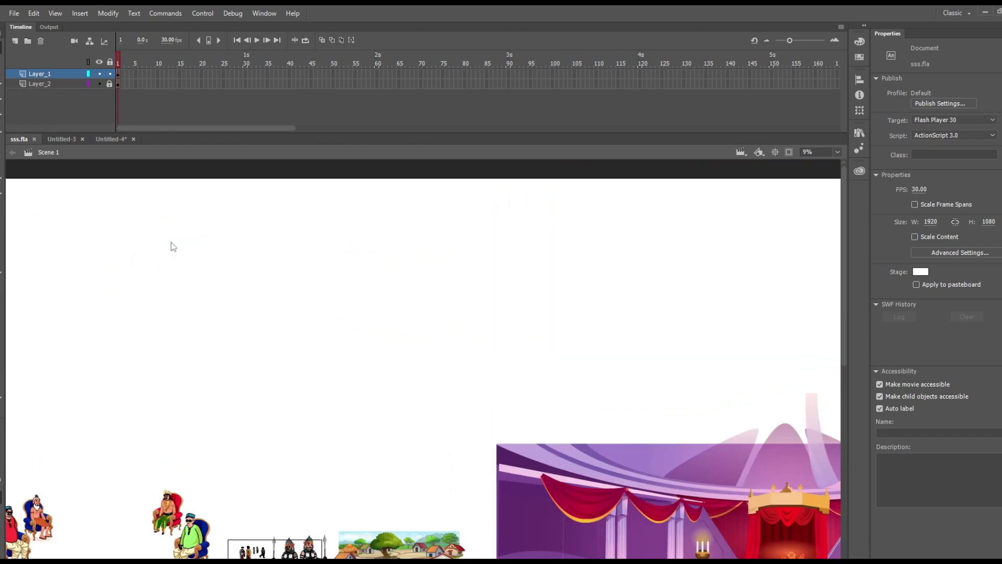
{"action": "scroll", "coordinate": [305, 351], "scroll_direction": "up", "scroll_amount": 5}
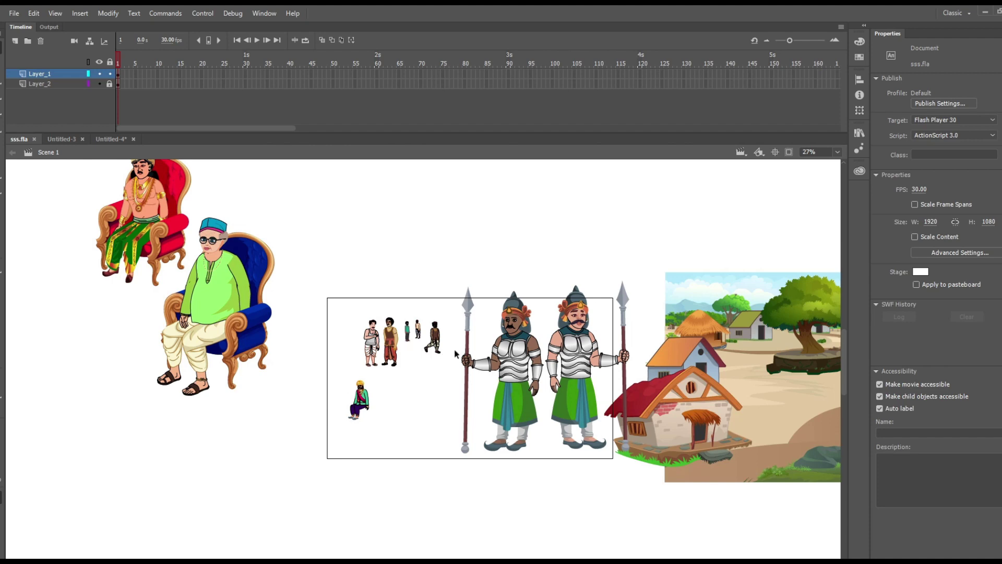
{"action": "scroll", "coordinate": [455, 351], "scroll_direction": "up", "scroll_amount": 5}
{"action": "scroll", "coordinate": [372, 277], "scroll_direction": "up", "scroll_amount": 2}
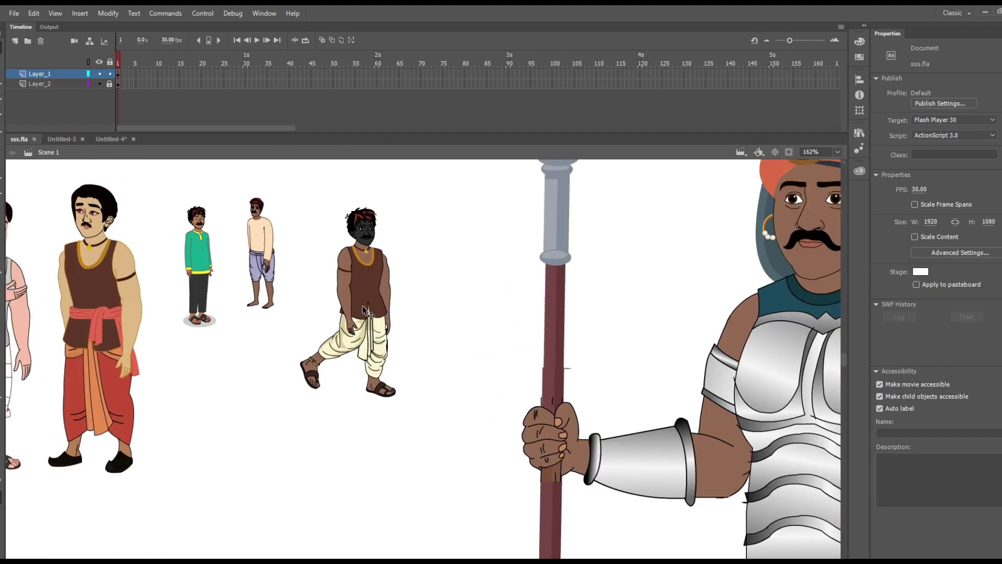
{"action": "scroll", "coordinate": [103, 280], "scroll_direction": "down", "scroll_amount": 2}
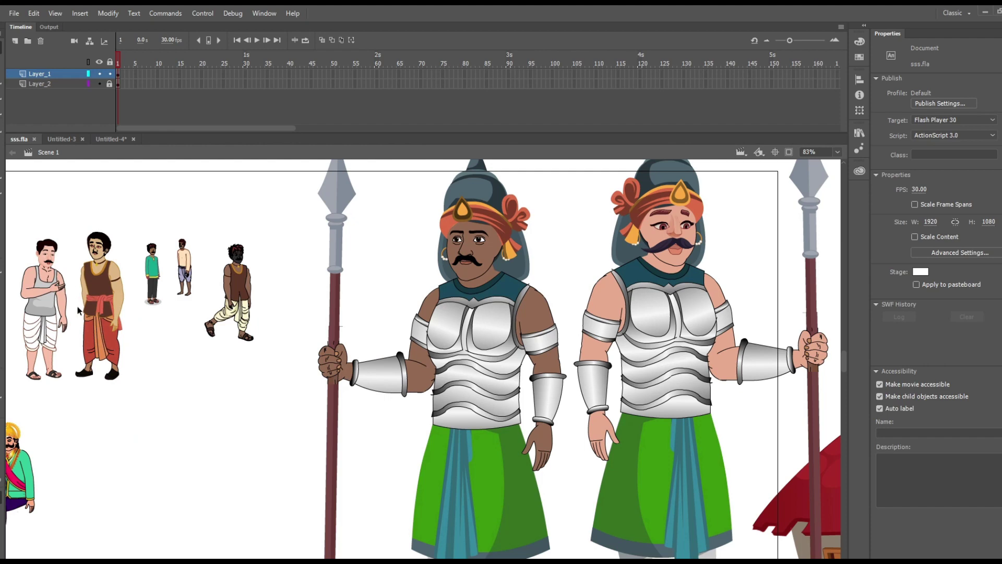
{"action": "scroll", "coordinate": [511, 336], "scroll_direction": "down", "scroll_amount": 3}
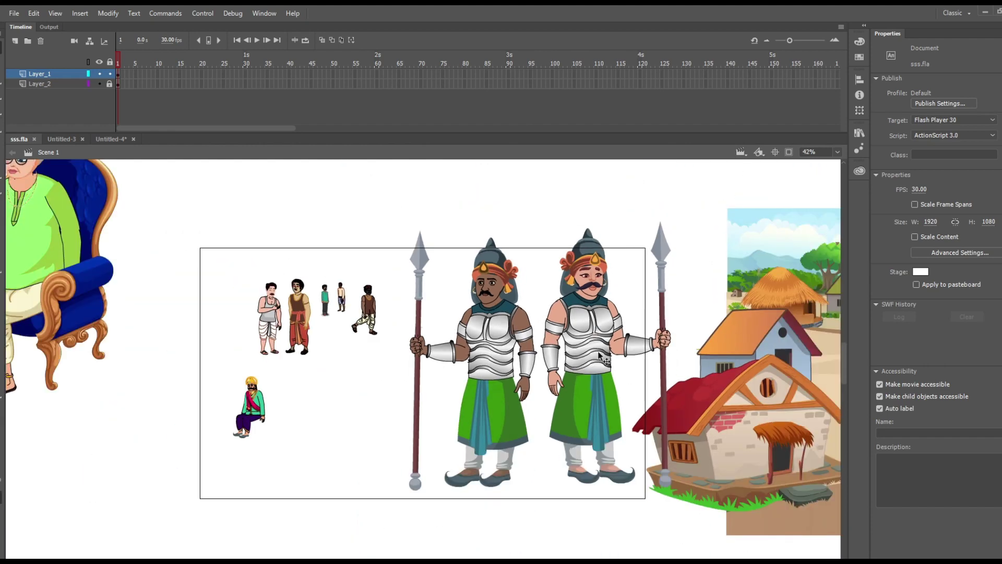
{"action": "scroll", "coordinate": [250, 426], "scroll_direction": "up", "scroll_amount": 3}
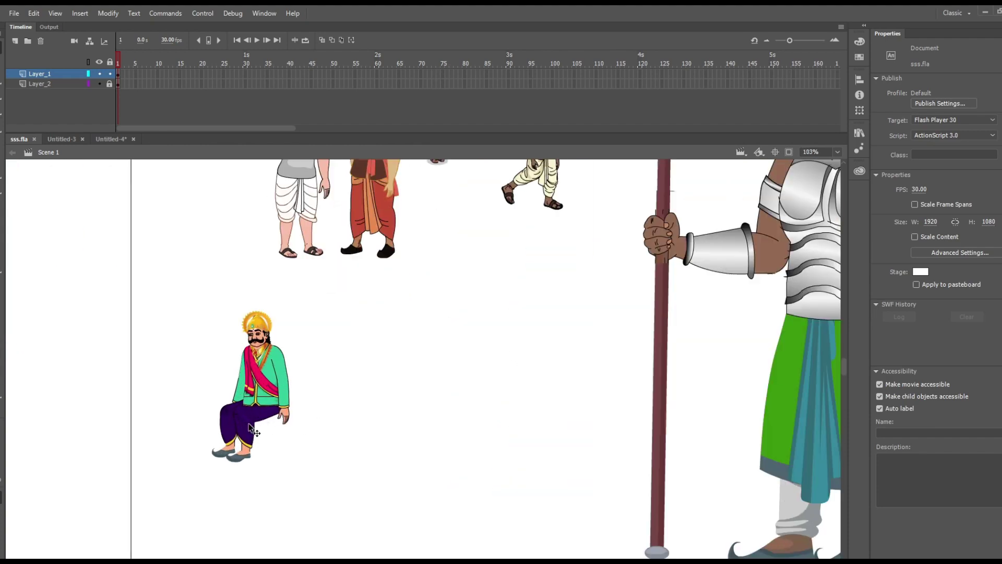
{"action": "scroll", "coordinate": [249, 425], "scroll_direction": "up", "scroll_amount": 1}
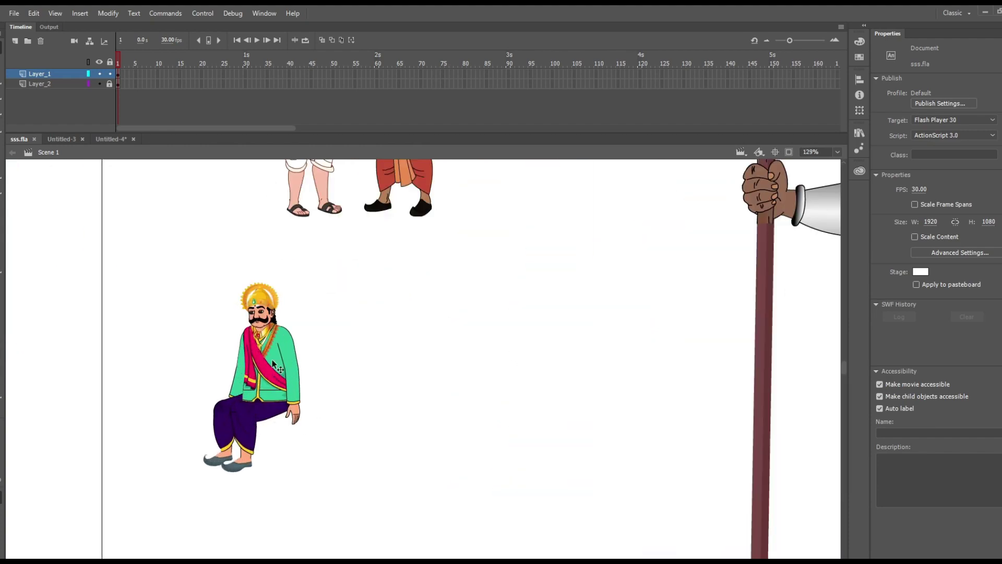
{"action": "scroll", "coordinate": [271, 361], "scroll_direction": "down", "scroll_amount": 5}
{"action": "scroll", "coordinate": [272, 362], "scroll_direction": "down", "scroll_amount": 1}
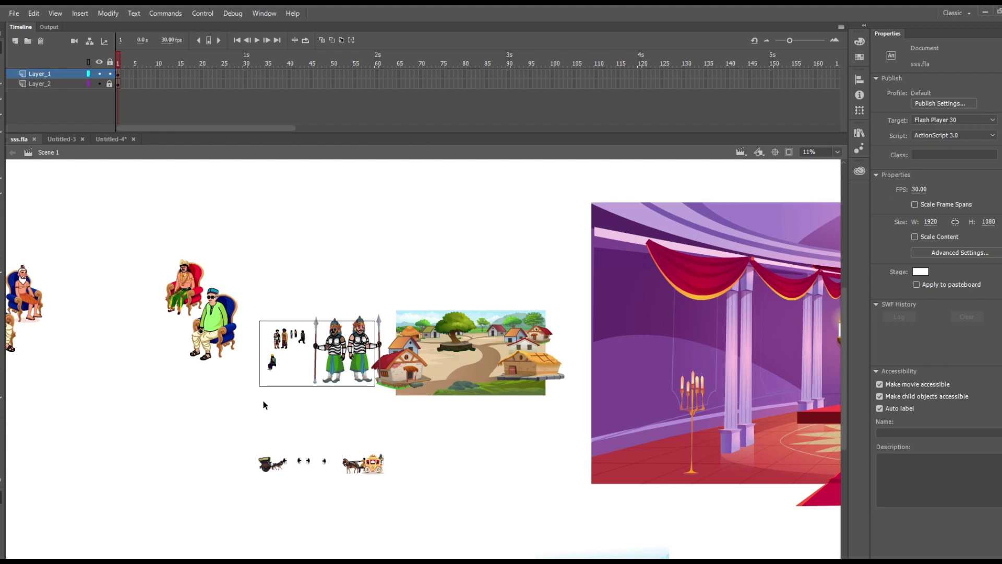
Step: Return to the Untitled-4 document and play its timeline to listen to the sound
{"action": "left_click", "coordinate": [114, 139]}
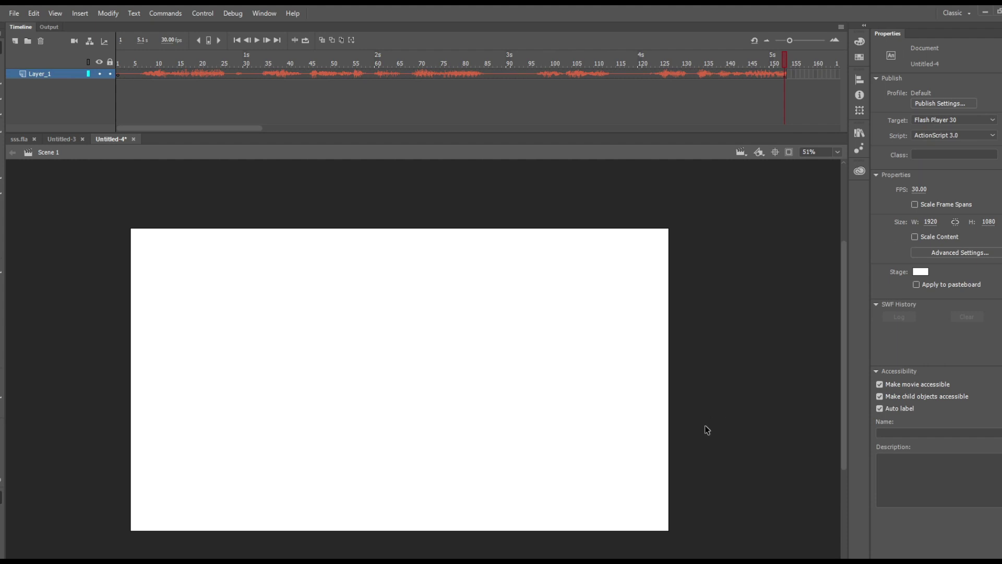
{"action": "left_click", "coordinate": [24, 141]}
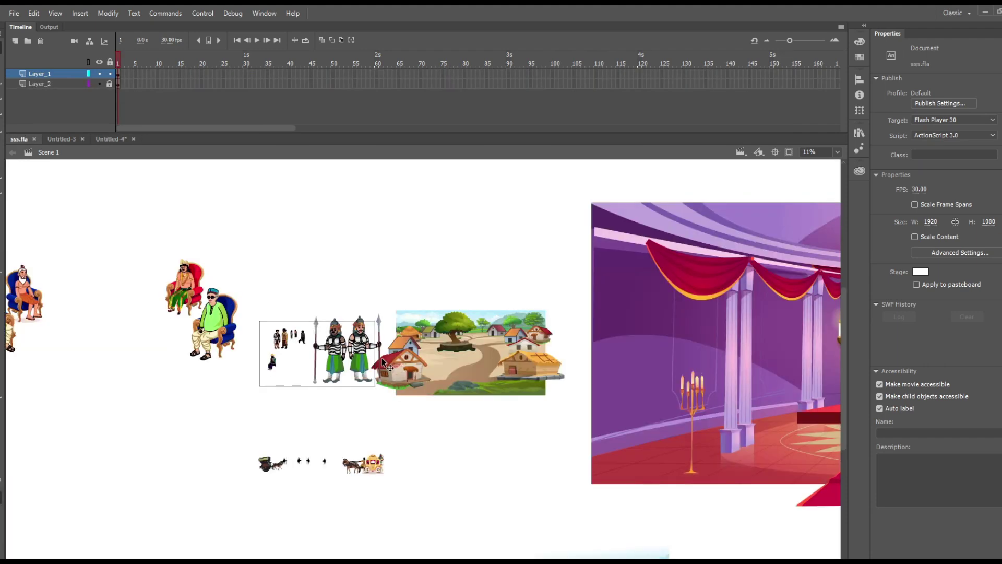
{"action": "left_click", "coordinate": [108, 139]}
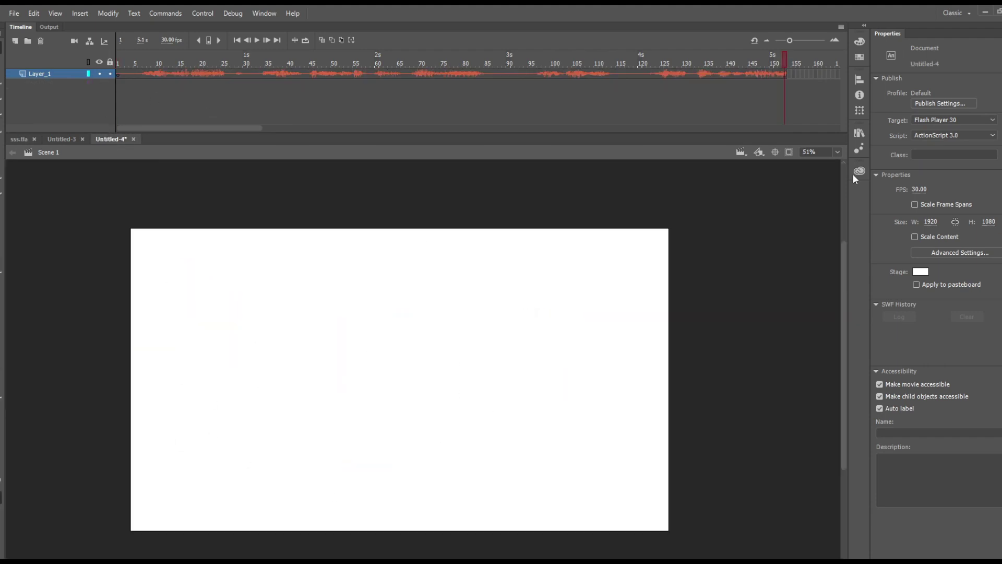
{"action": "left_click", "coordinate": [254, 41]}
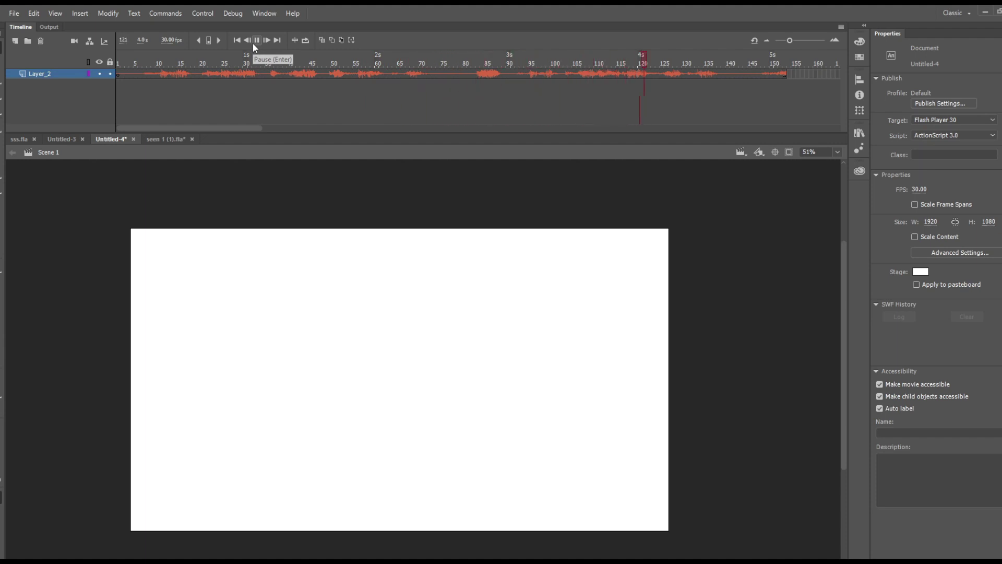
{"action": "left_click", "coordinate": [253, 43]}
{"action": "left_click", "coordinate": [253, 42]}
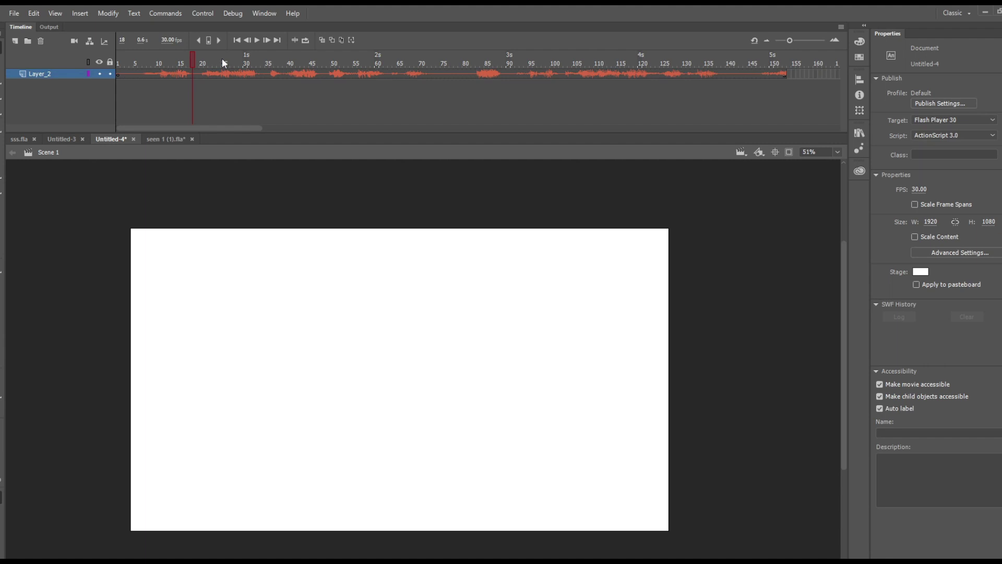
{"action": "key", "text": "shift+comma"}
{"action": "left_click", "coordinate": [256, 41]}
Step: Move the village background slightly upward in sss.fla, and close the seen 1 (1).fla document
{"action": "left_click", "coordinate": [21, 139]}
{"action": "left_click", "coordinate": [481, 368]}
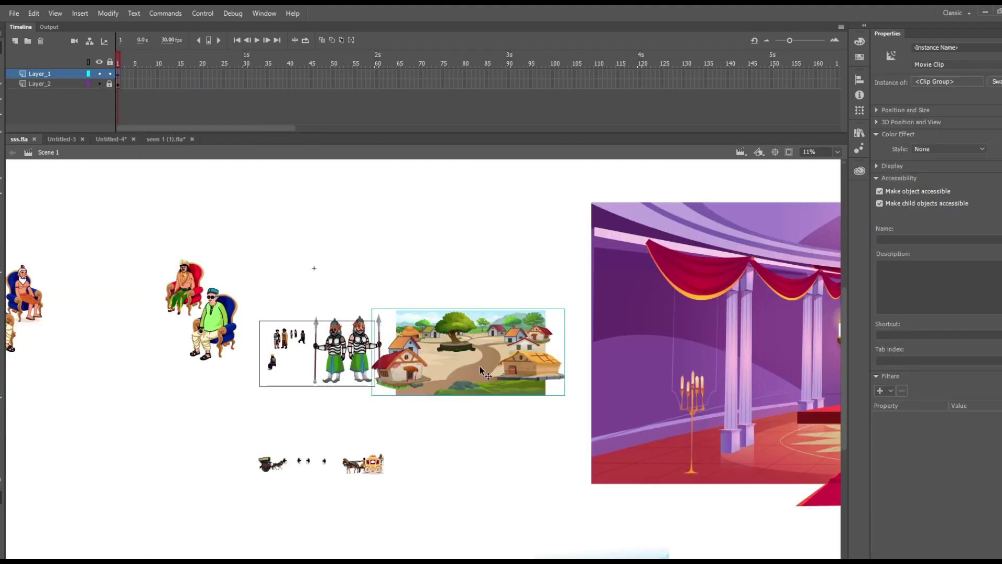
{"action": "left_click_drag", "start_coordinate": [474, 362], "coordinate": [475, 342]}
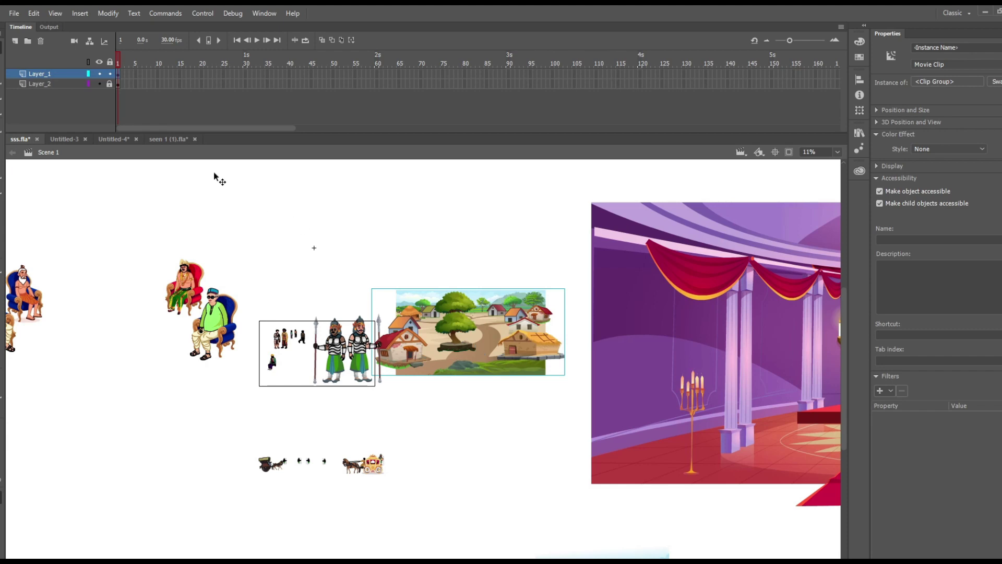
{"action": "left_click", "coordinate": [177, 139]}
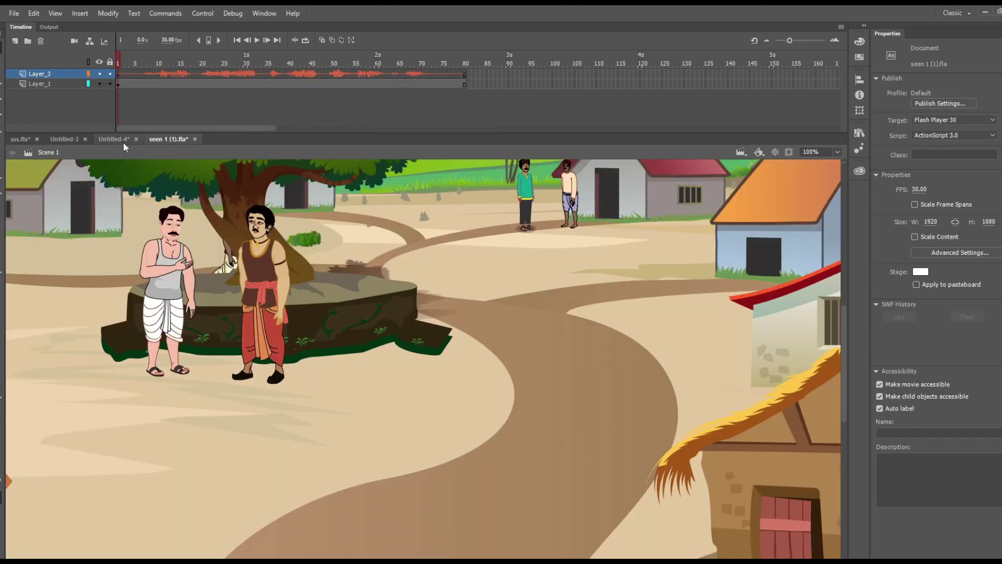
{"action": "left_click", "coordinate": [195, 139]}
Step: Copy the village background and its separate tree from sss.fla and paste them into frame 1 of a new layer in Untitled-4
{"action": "left_click", "coordinate": [463, 321]}
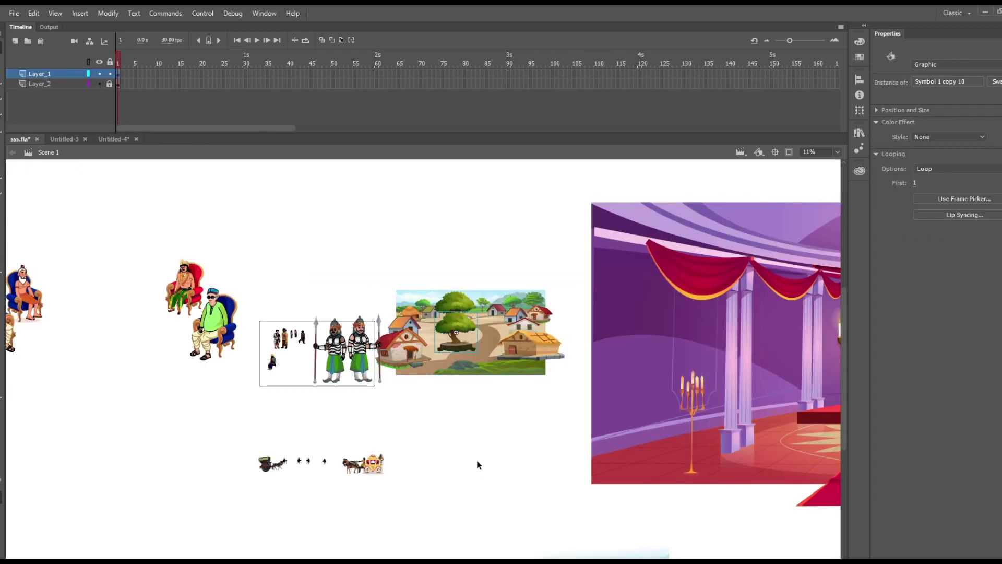
{"action": "left_click", "coordinate": [476, 356]}
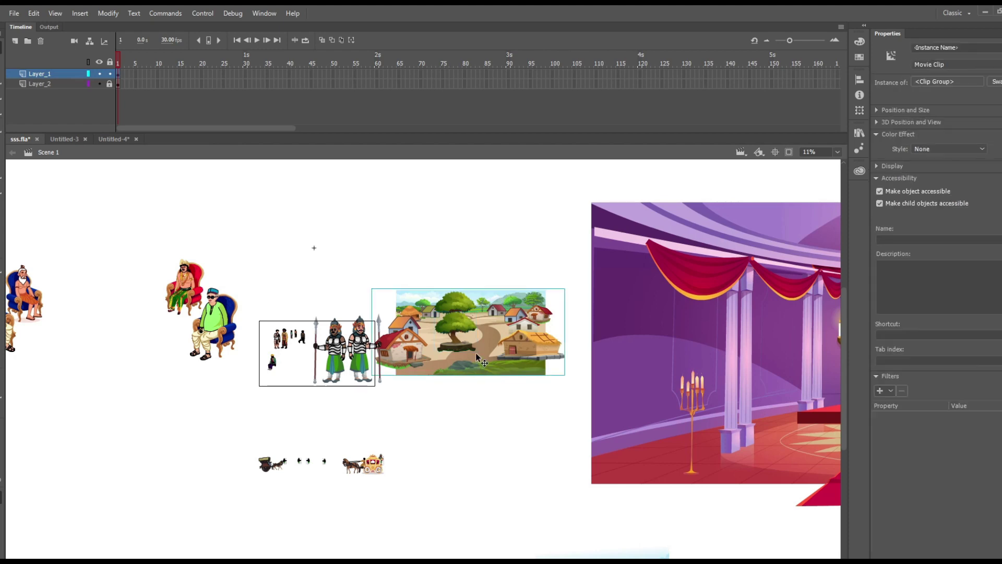
{"action": "left_click", "coordinate": [450, 332], "text": "shift"}
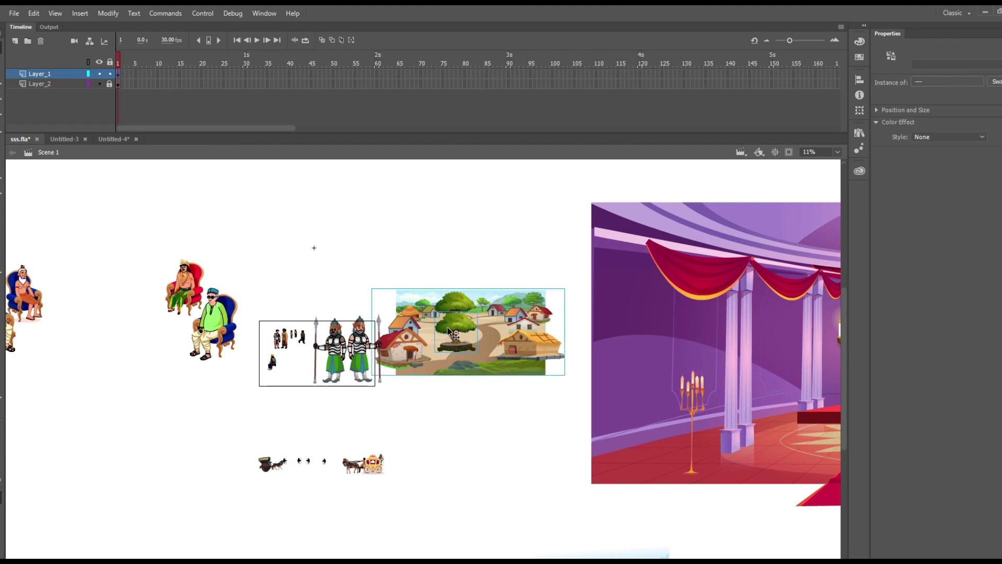
{"action": "left_click", "coordinate": [106, 139]}
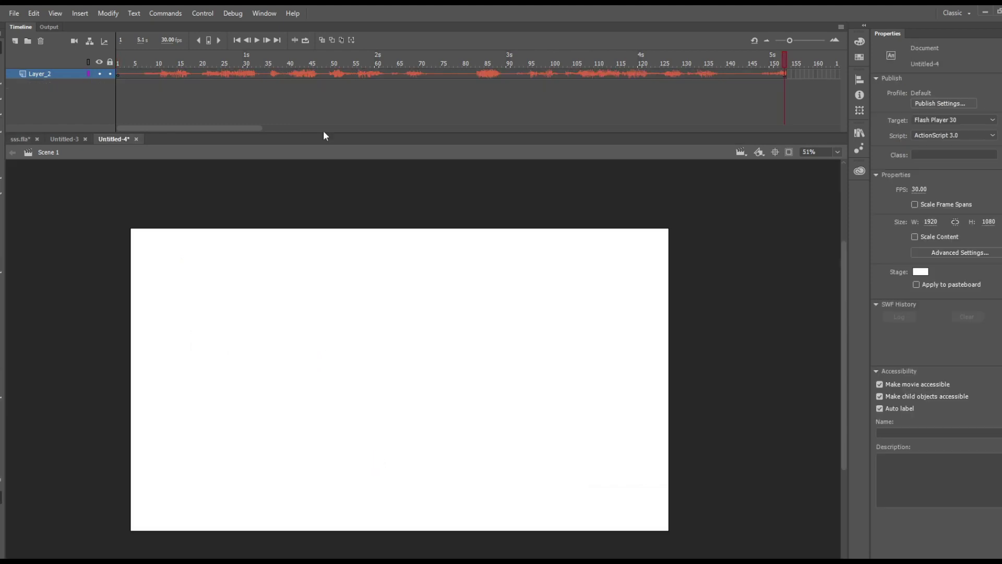
{"action": "left_click", "coordinate": [16, 40]}
{"action": "left_click", "coordinate": [119, 74]}
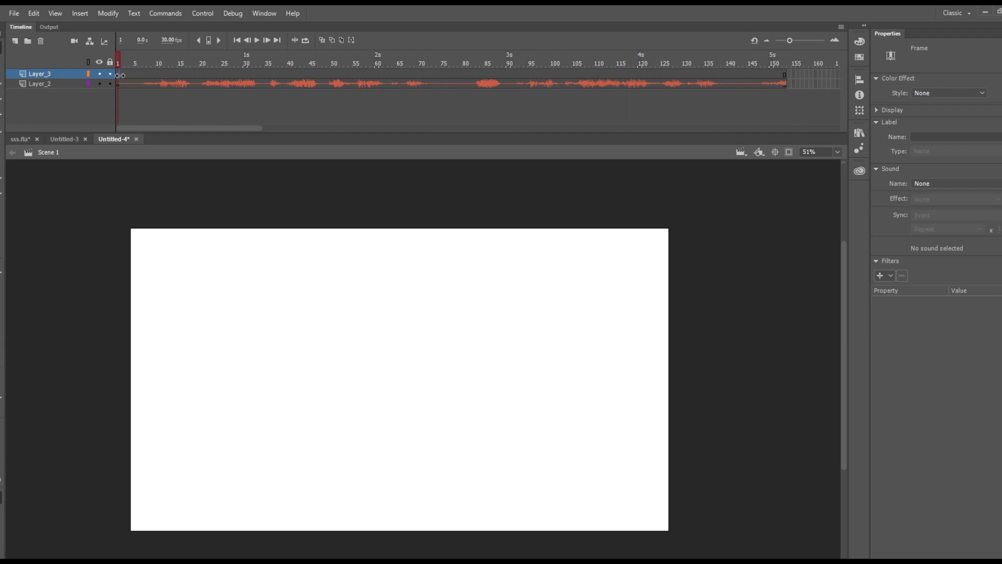
{"action": "key", "text": "ctrl+v"}
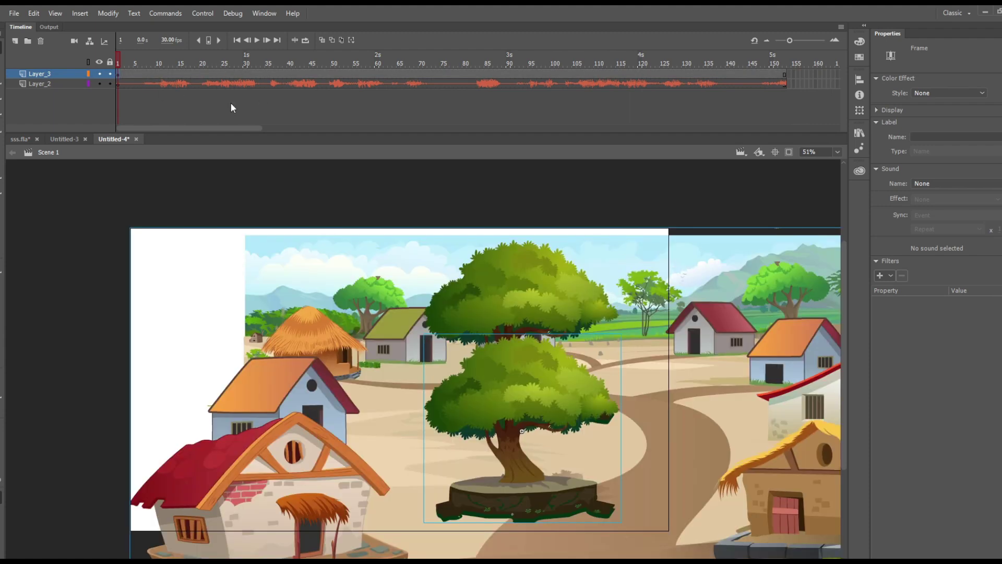
Step: Center the pasted village artwork over the stage and convert it to a symbol
{"action": "scroll", "coordinate": [506, 378], "scroll_direction": "down", "scroll_amount": 4}
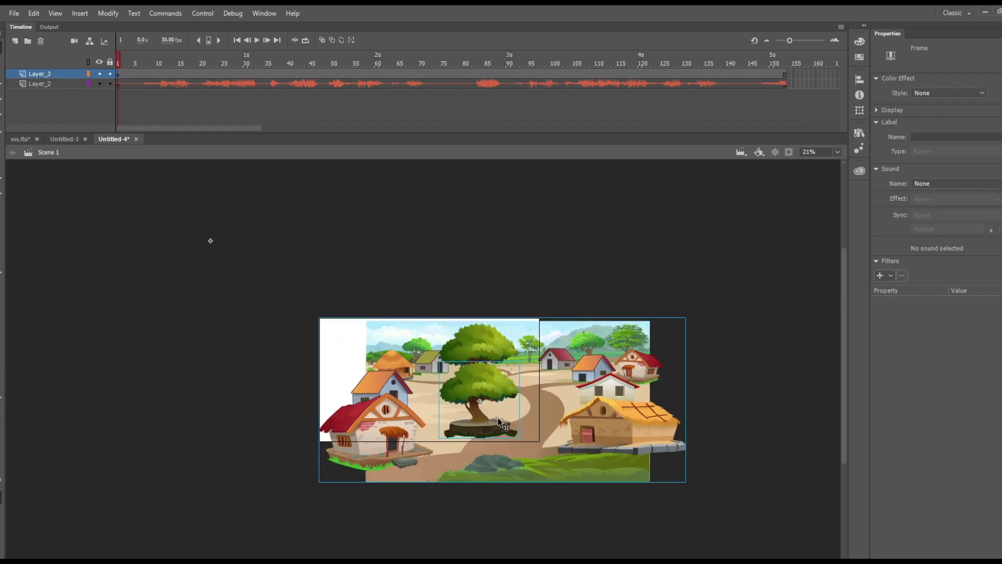
{"action": "left_click_drag", "start_coordinate": [494, 418], "coordinate": [421, 405]}
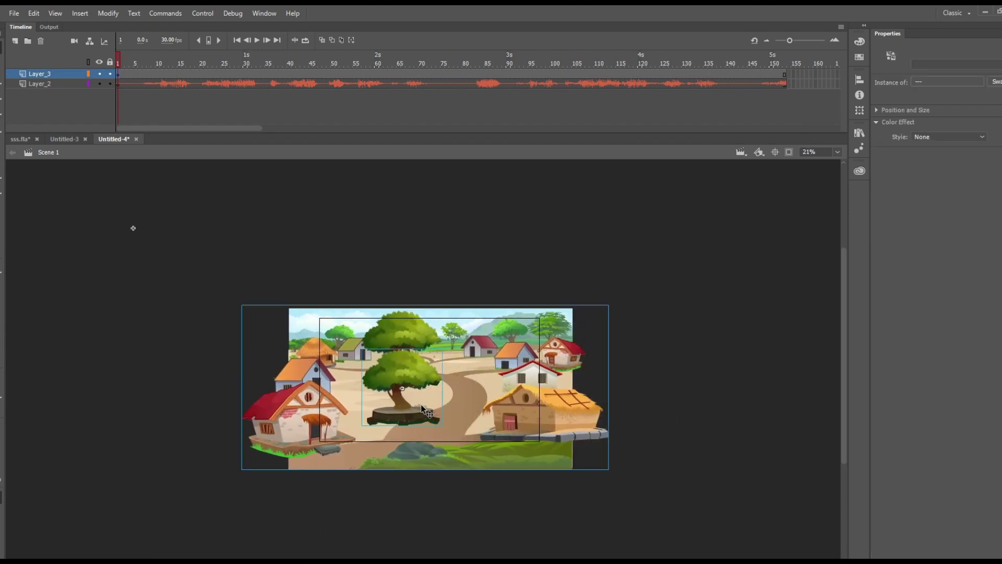
{"action": "key", "text": "F8"}
{"action": "key", "text": "Return"}
Step: Copy the sound layer Layer_2 from the main timeline and paste it into the village symbol's own timeline
{"action": "left_click", "coordinate": [70, 82]}
{"action": "right_click", "coordinate": [69, 84]}
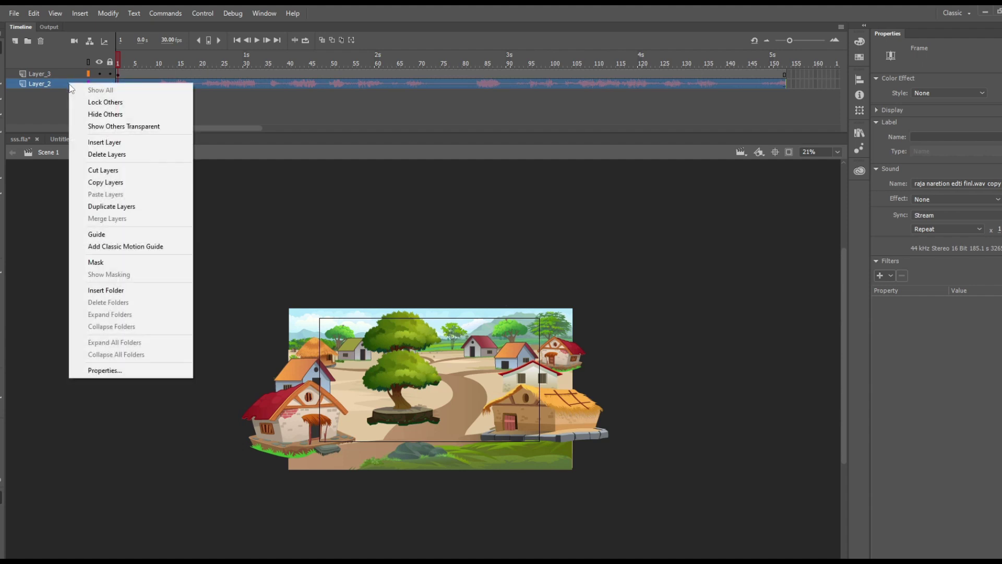
{"action": "left_click", "coordinate": [104, 182]}
{"action": "double_click", "coordinate": [406, 368]}
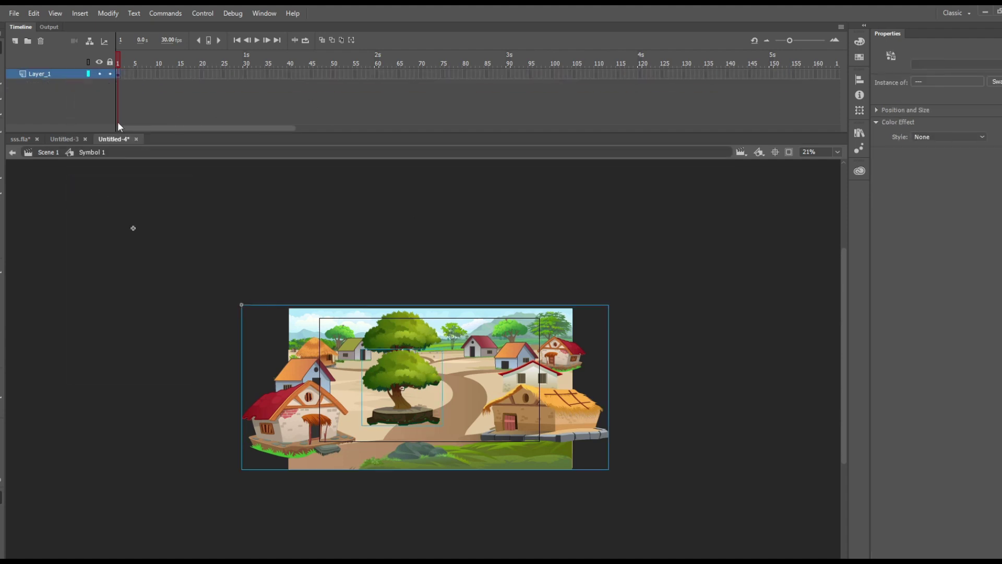
{"action": "right_click", "coordinate": [68, 73]}
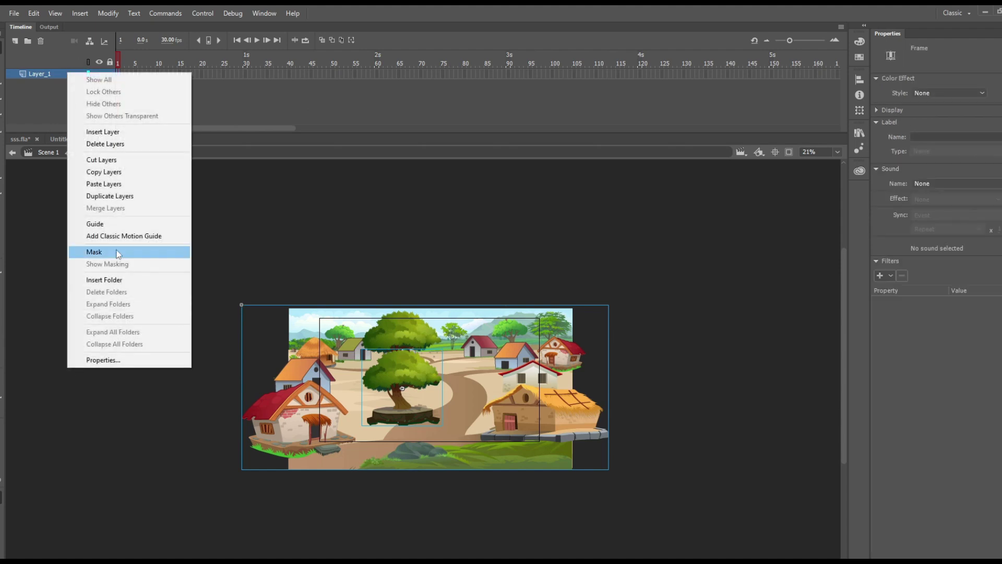
{"action": "left_click", "coordinate": [103, 185]}
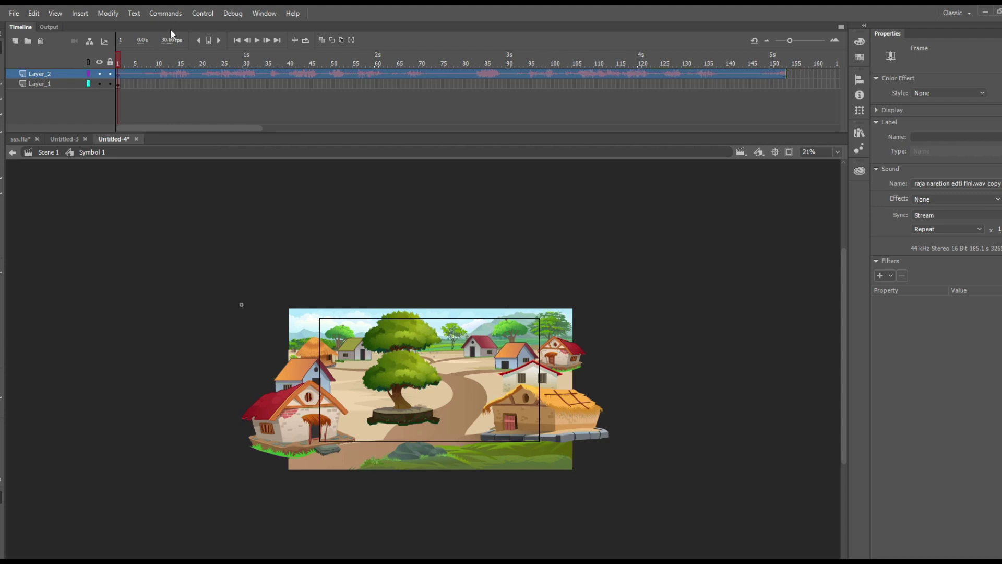
Step: Extend the symbol's Layer_1 to frame 153 and move the tree with the stone platform up over the background tree
{"action": "left_click", "coordinate": [781, 83]}
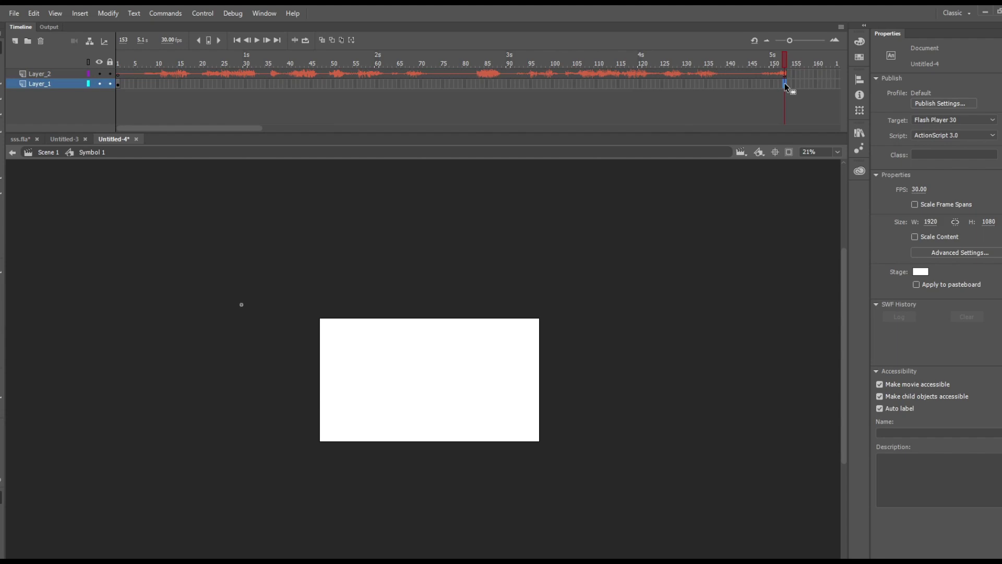
{"action": "key", "text": "F5"}
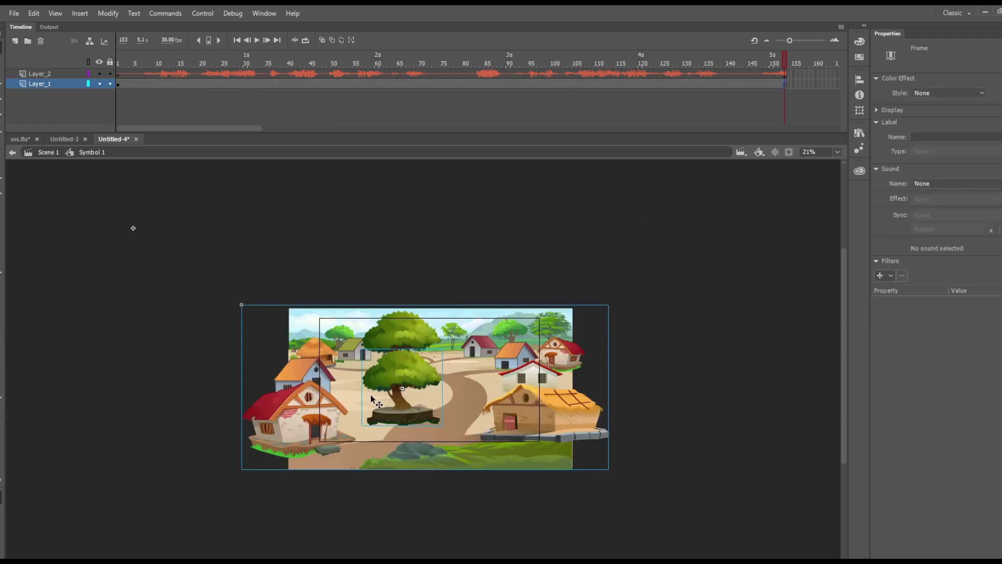
{"action": "scroll", "coordinate": [409, 395], "scroll_direction": "up", "scroll_amount": 3}
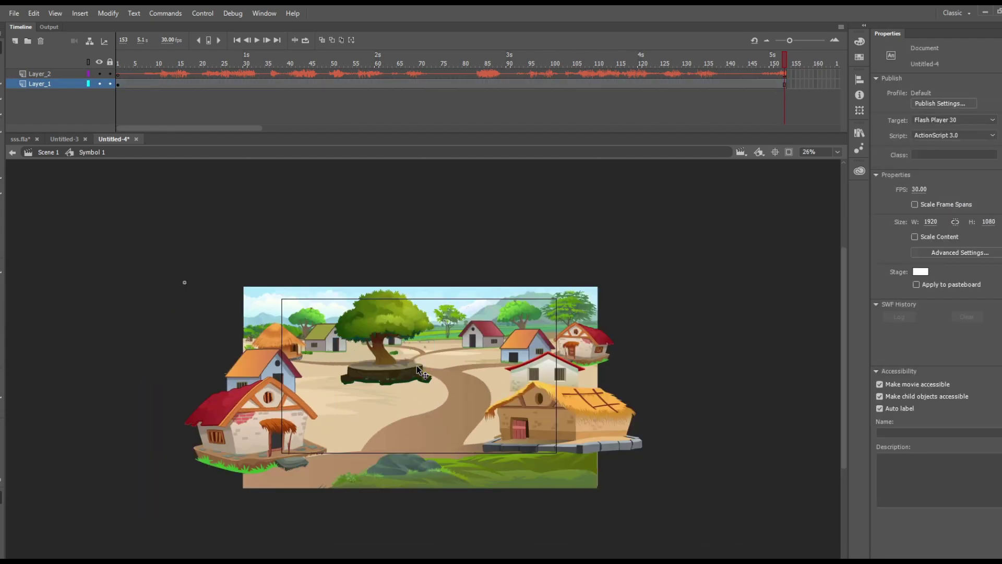
{"action": "scroll", "coordinate": [394, 360], "scroll_direction": "up", "scroll_amount": 2}
{"action": "scroll", "coordinate": [395, 359], "scroll_direction": "down", "scroll_amount": 3}
{"action": "left_click_drag", "start_coordinate": [173, 59], "coordinate": [509, 64]}
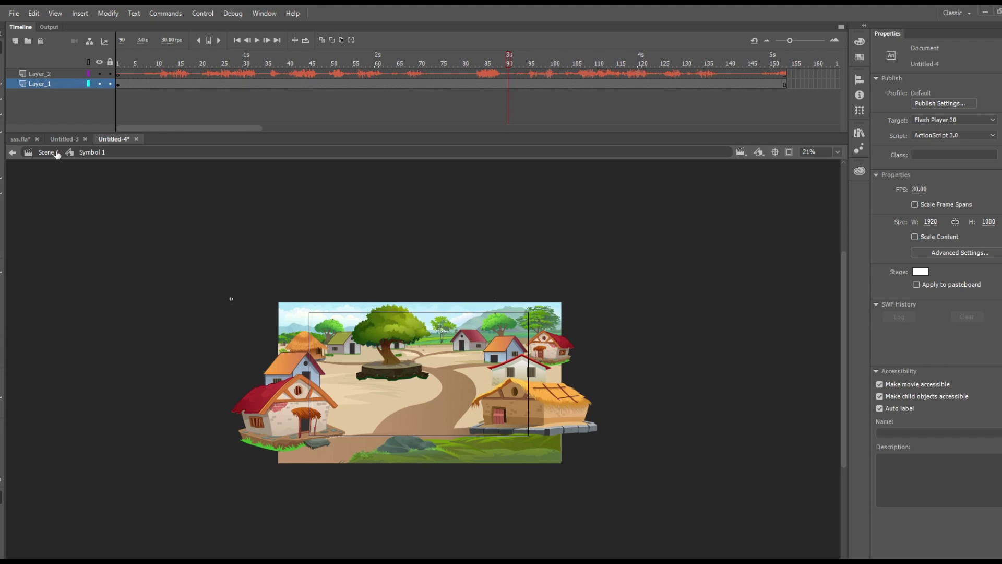
Step: Select and copy the five villagers beside the armored guards in sss.fla
{"action": "left_click", "coordinate": [25, 140]}
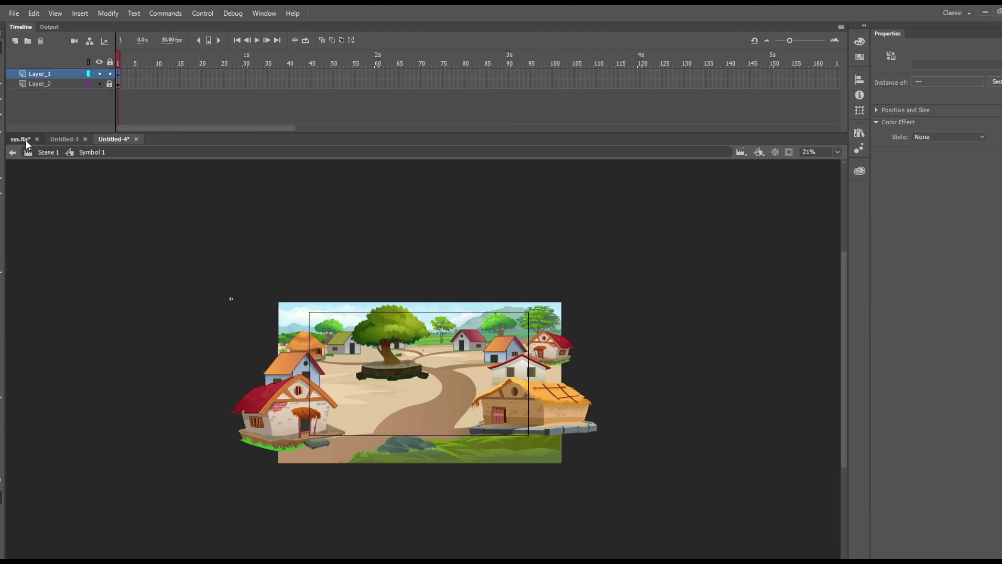
{"action": "scroll", "coordinate": [304, 338], "scroll_direction": "up", "scroll_amount": 4}
{"action": "scroll", "coordinate": [304, 338], "scroll_direction": "up", "scroll_amount": 3}
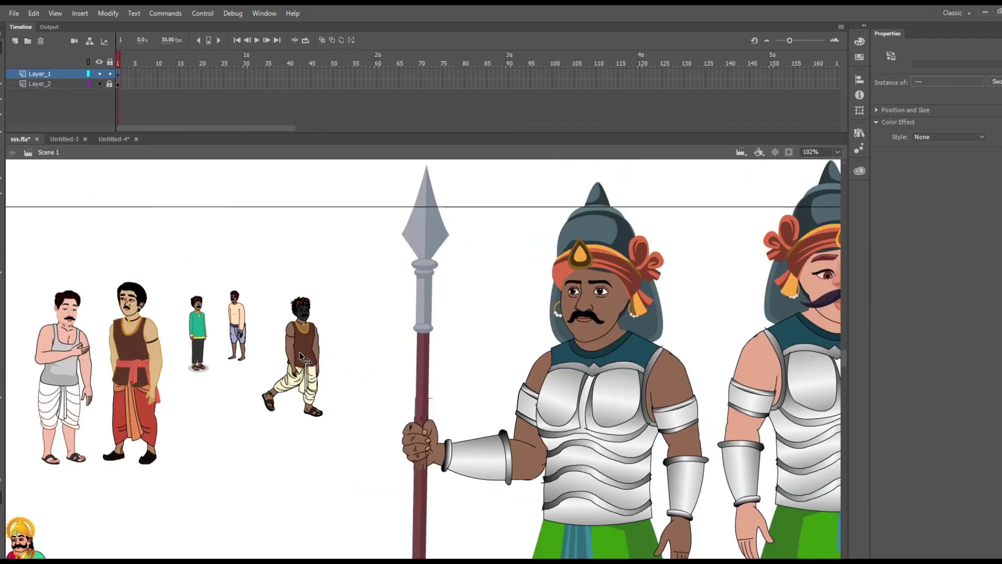
{"action": "left_click", "coordinate": [127, 353]}
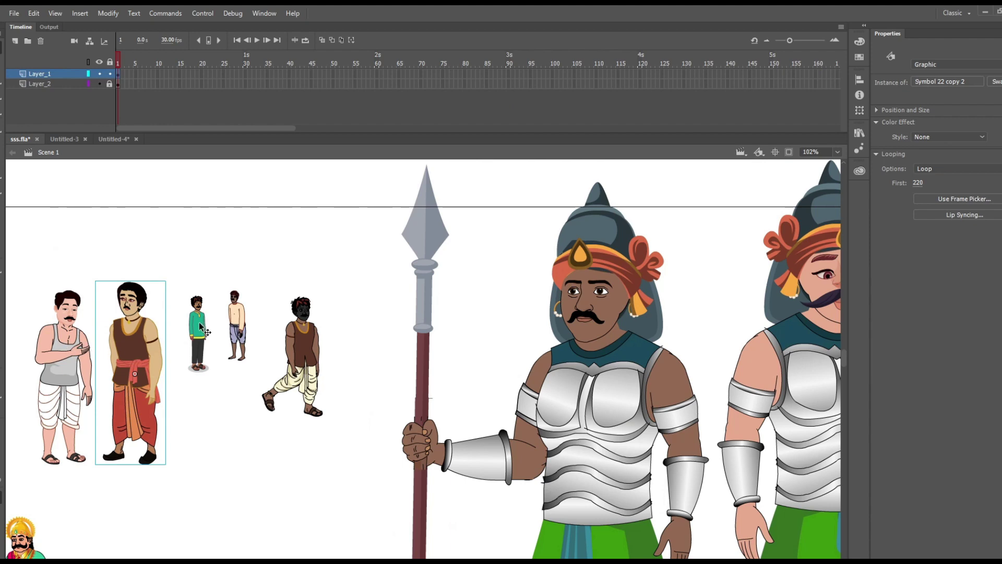
{"action": "left_click", "coordinate": [67, 365], "text": "shift"}
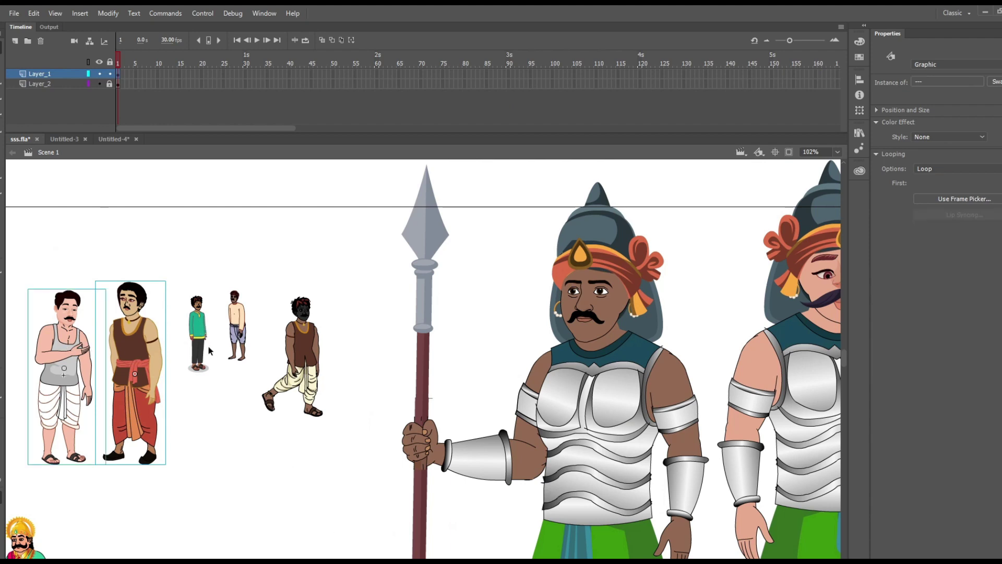
{"action": "left_click", "coordinate": [198, 325]}
{"action": "left_click", "coordinate": [239, 334], "text": "shift"}
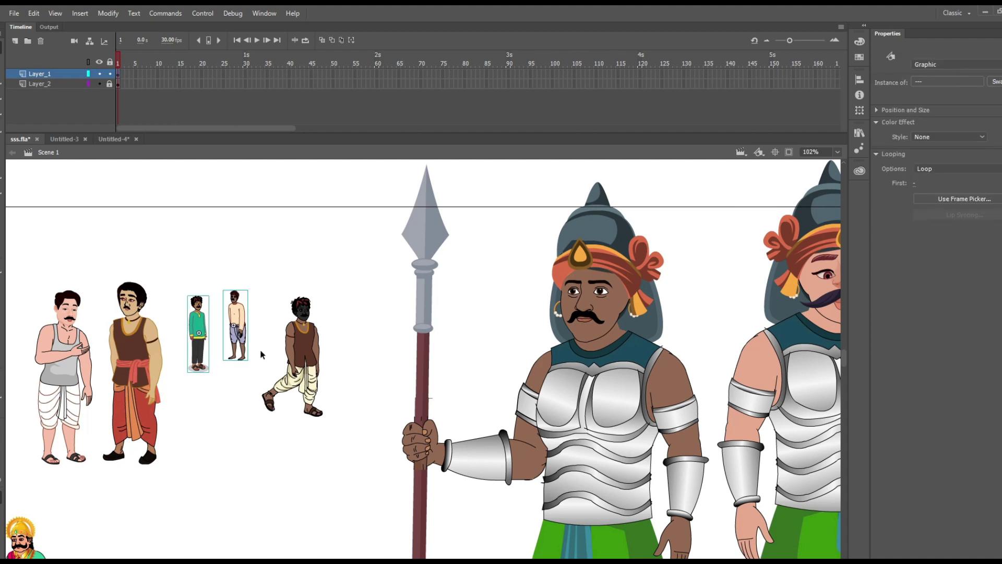
{"action": "left_click", "coordinate": [308, 349], "text": "shift"}
{"action": "left_click", "coordinate": [144, 360], "text": "shift"}
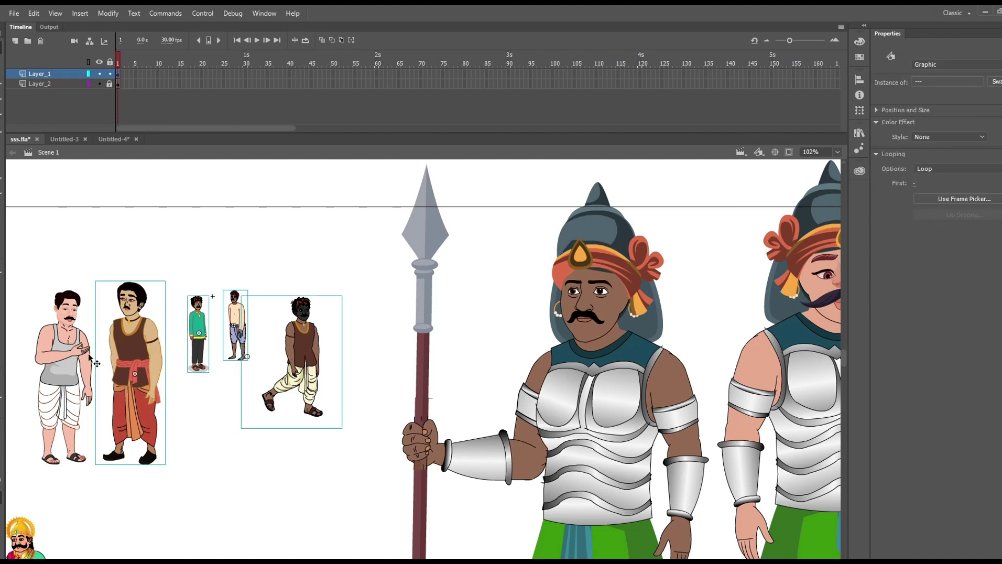
{"action": "left_click", "coordinate": [64, 345], "text": "shift"}
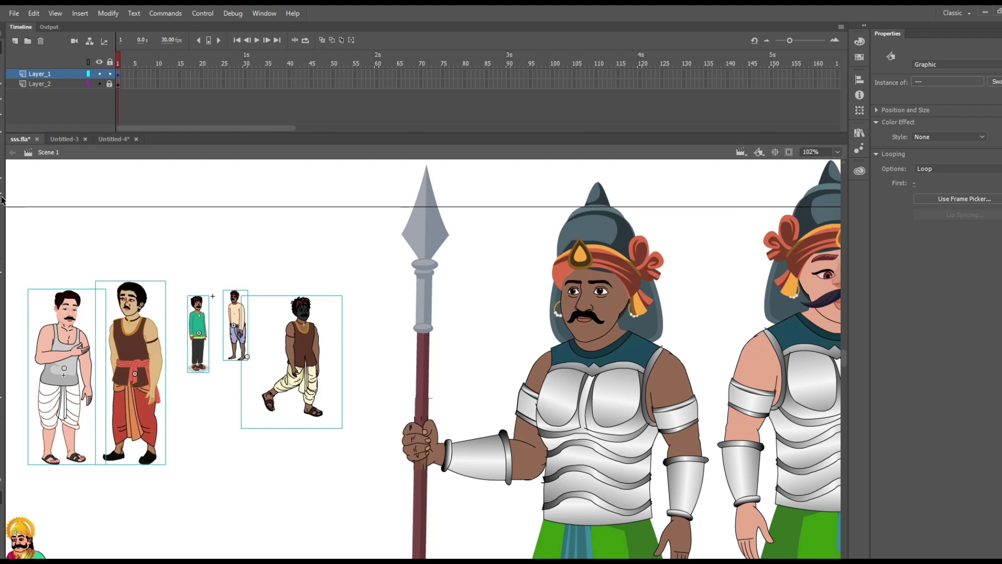
Step: Add a new layer above Layer_1 in Untitled-4's village symbol and paste the five villagers into its first frame
{"action": "left_click", "coordinate": [100, 139]}
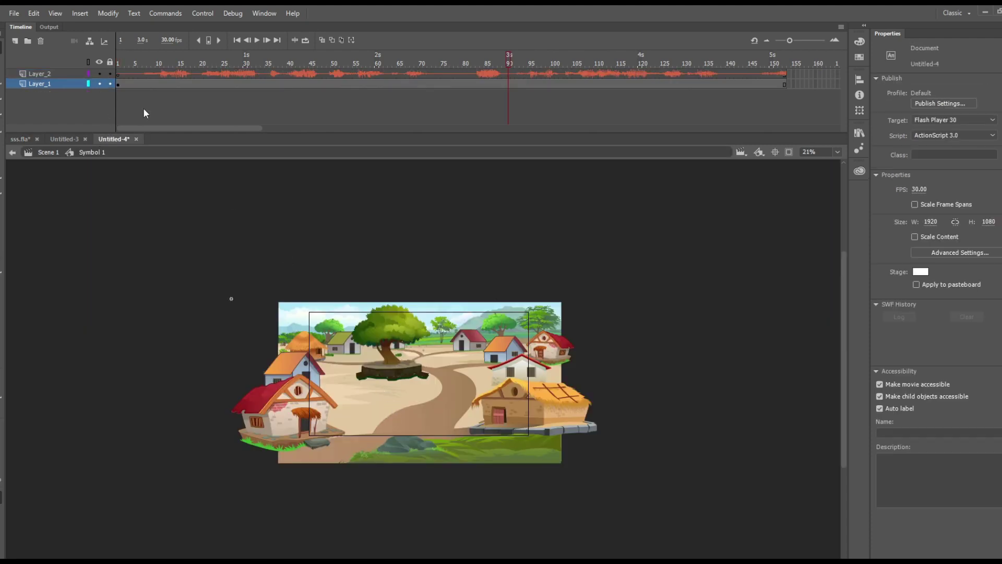
{"action": "left_click", "coordinate": [14, 41]}
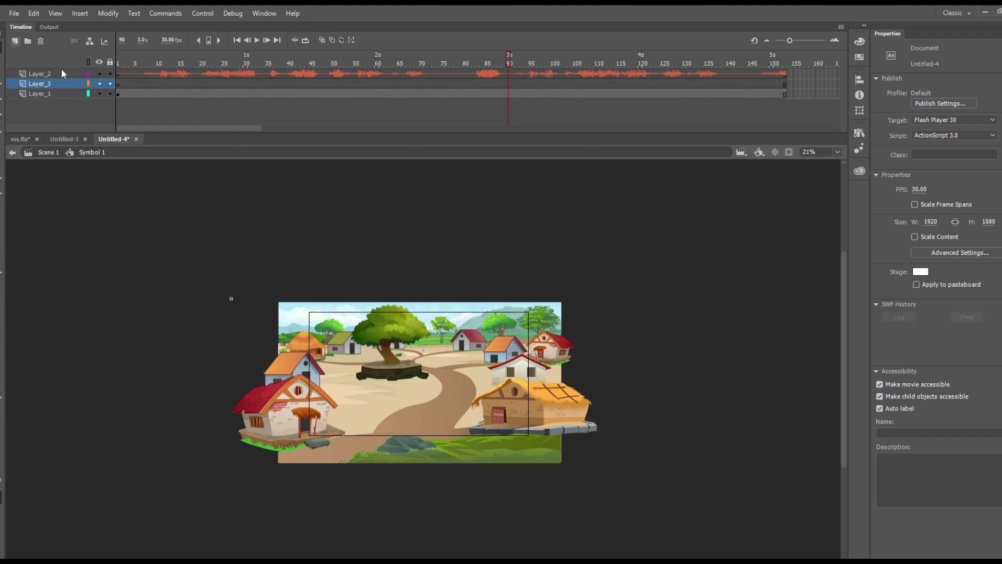
{"action": "left_click", "coordinate": [119, 85]}
{"action": "left_click", "coordinate": [119, 84]}
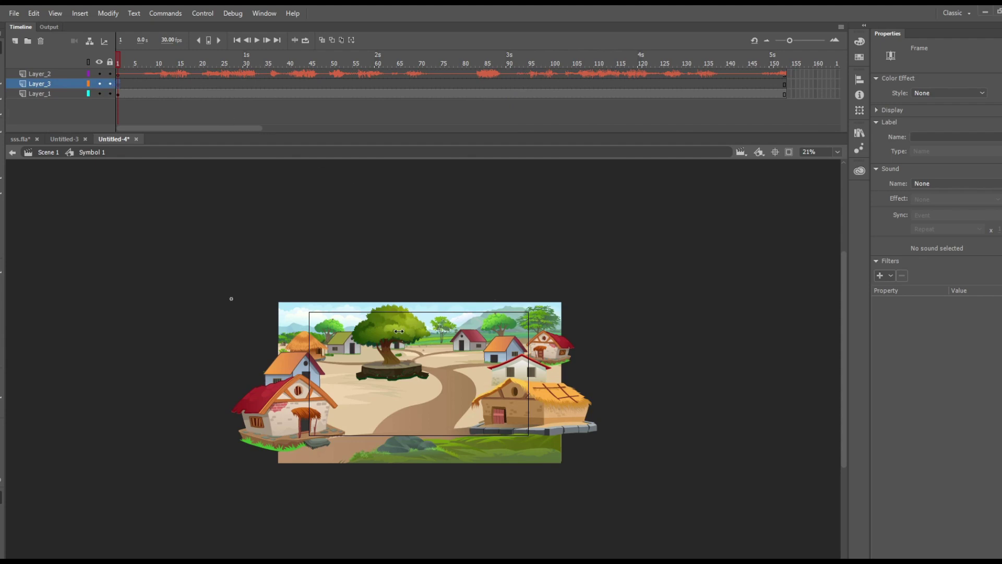
{"action": "key", "text": "ctrl+v"}
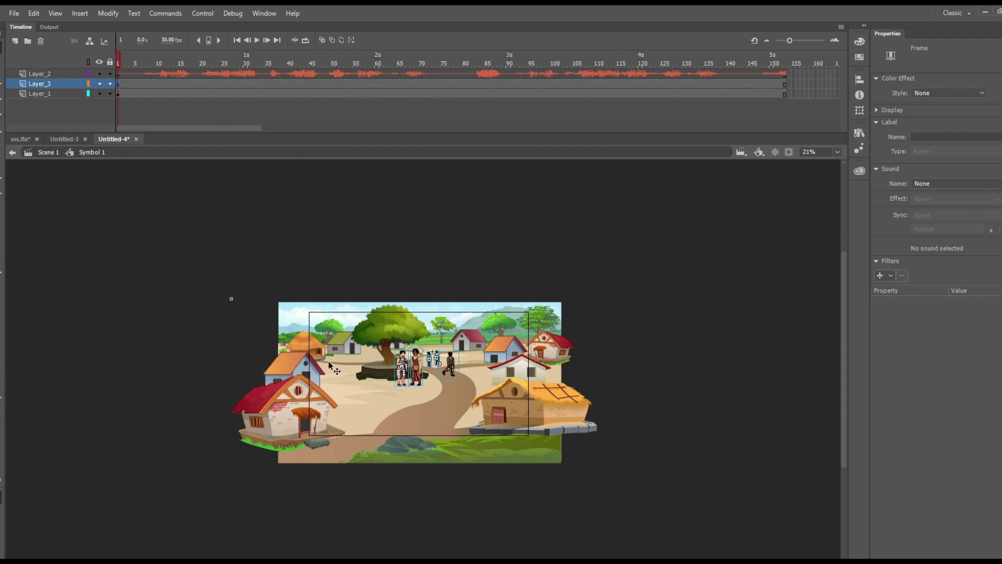
Step: Place the villager in the gray vest and the one in the red dhoti side by side in front of the tree platform
{"action": "scroll", "coordinate": [411, 360], "scroll_direction": "up", "scroll_amount": 3}
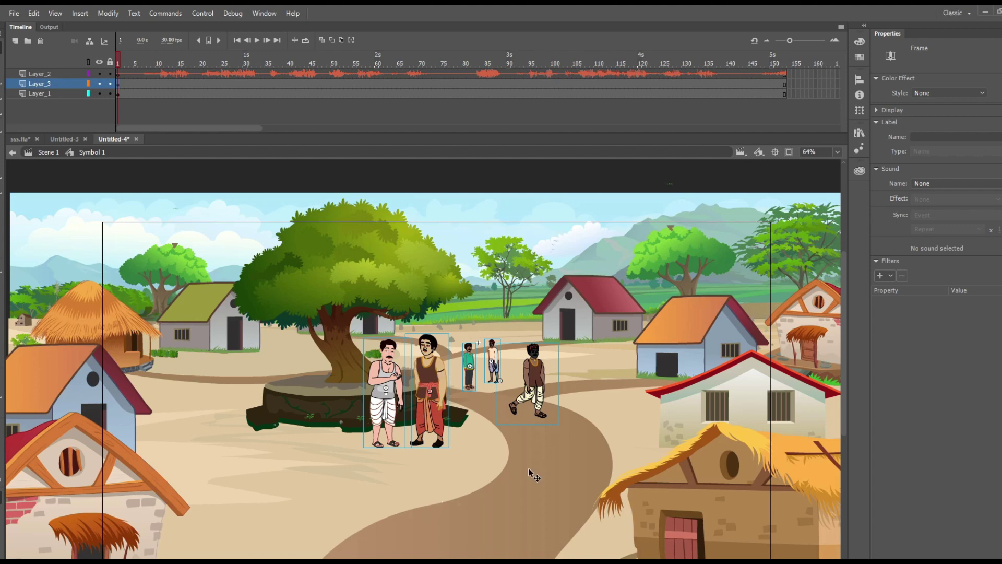
{"action": "left_click", "coordinate": [512, 487]}
{"action": "left_click_drag", "start_coordinate": [385, 399], "coordinate": [300, 408]}
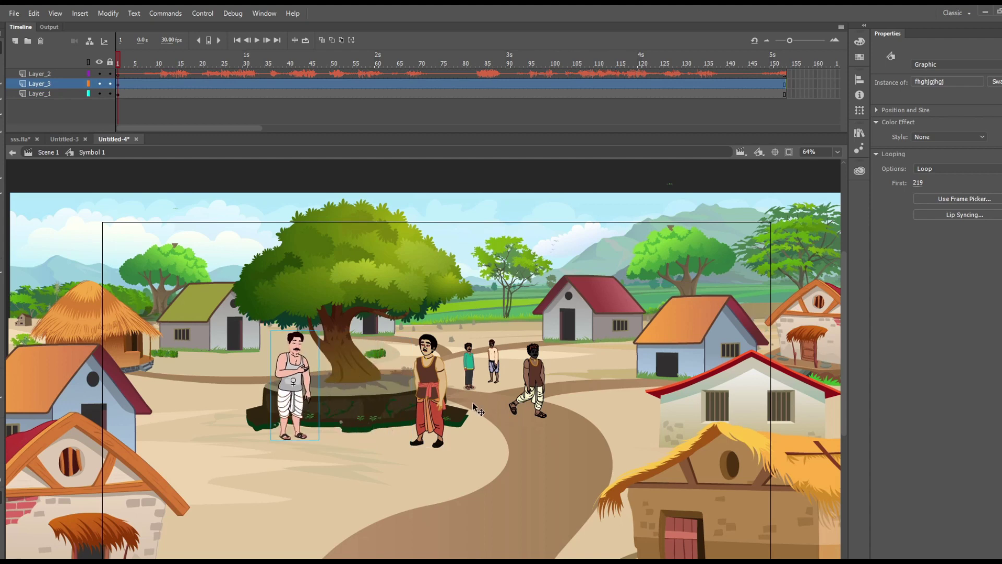
{"action": "left_click_drag", "start_coordinate": [426, 418], "coordinate": [332, 410]}
Step: Move the walking villager in the brown top from the path onto the stone platform under the tree
{"action": "scroll", "coordinate": [322, 402], "scroll_direction": "up", "scroll_amount": 2}
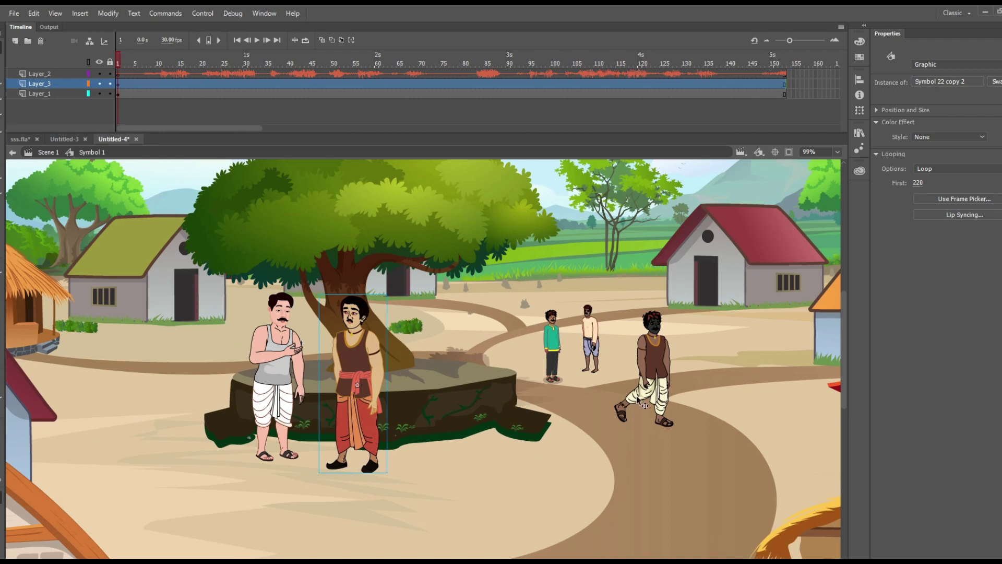
{"action": "left_click", "coordinate": [649, 359]}
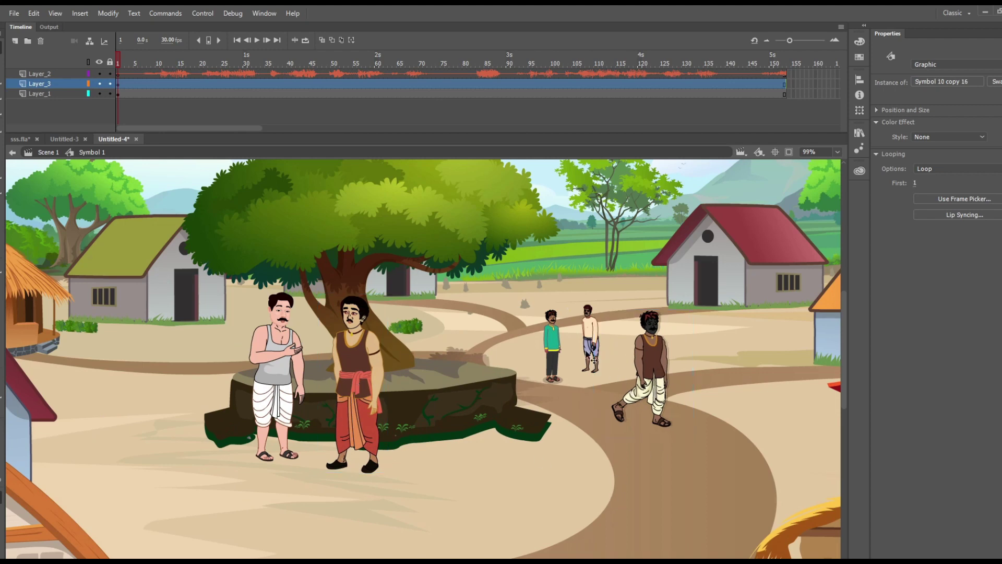
{"action": "left_click_drag", "start_coordinate": [660, 365], "coordinate": [431, 332]}
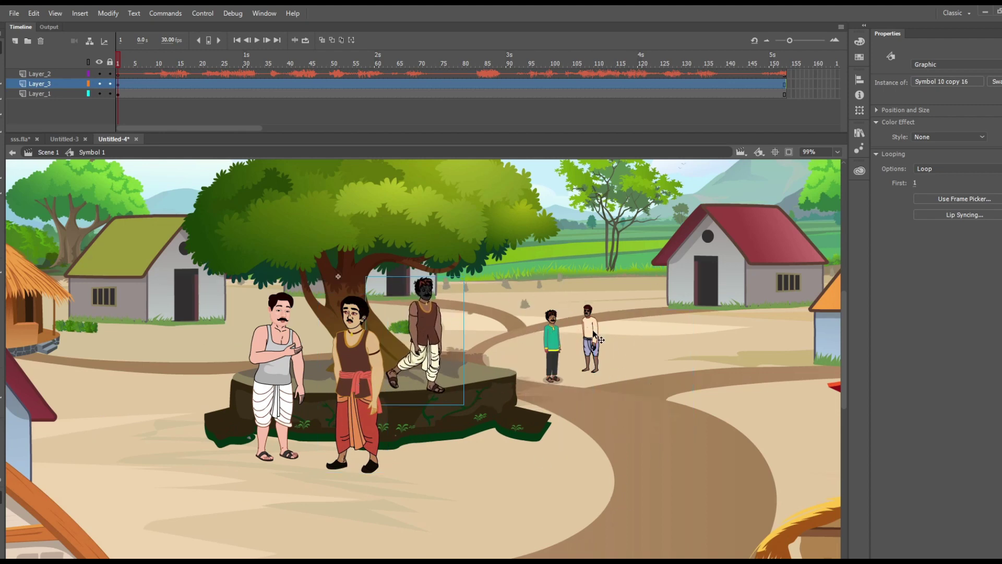
Step: Move the shirtless villager and the one in the green shirt together beside the red-roofed house in the background
{"action": "left_click_drag", "start_coordinate": [607, 332], "coordinate": [670, 292]}
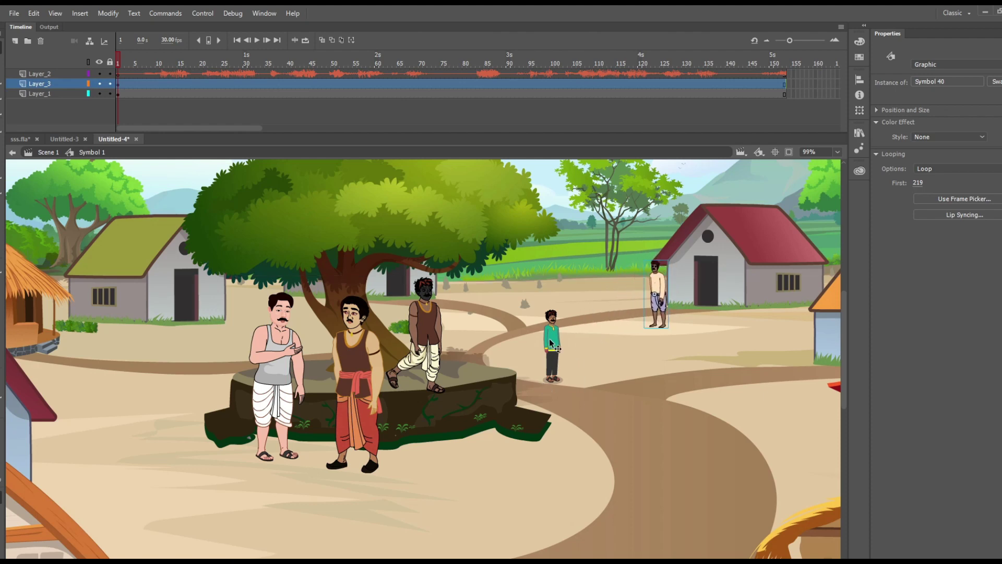
{"action": "left_click_drag", "start_coordinate": [554, 356], "coordinate": [635, 302]}
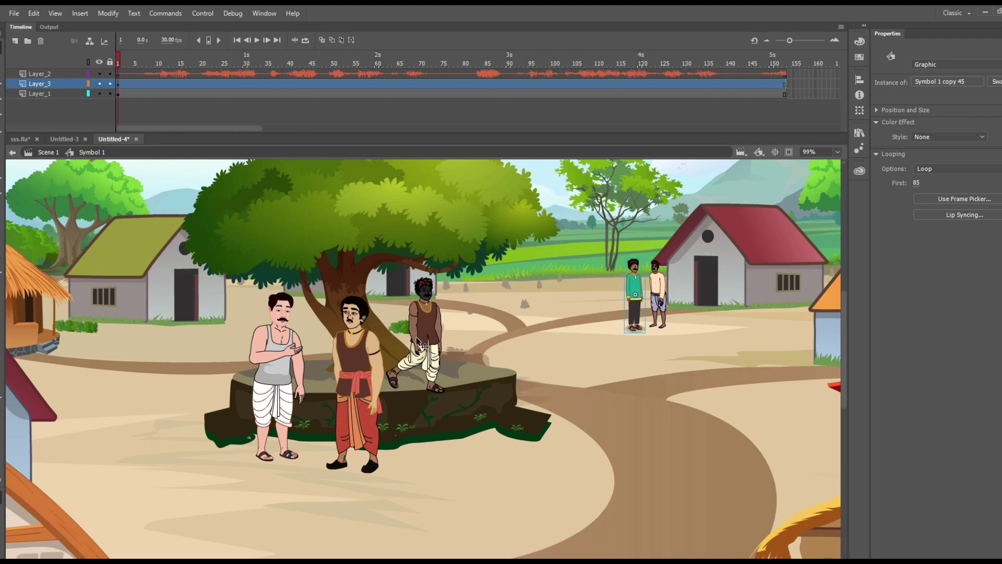
{"action": "scroll", "coordinate": [436, 329], "scroll_direction": "up", "scroll_amount": 3}
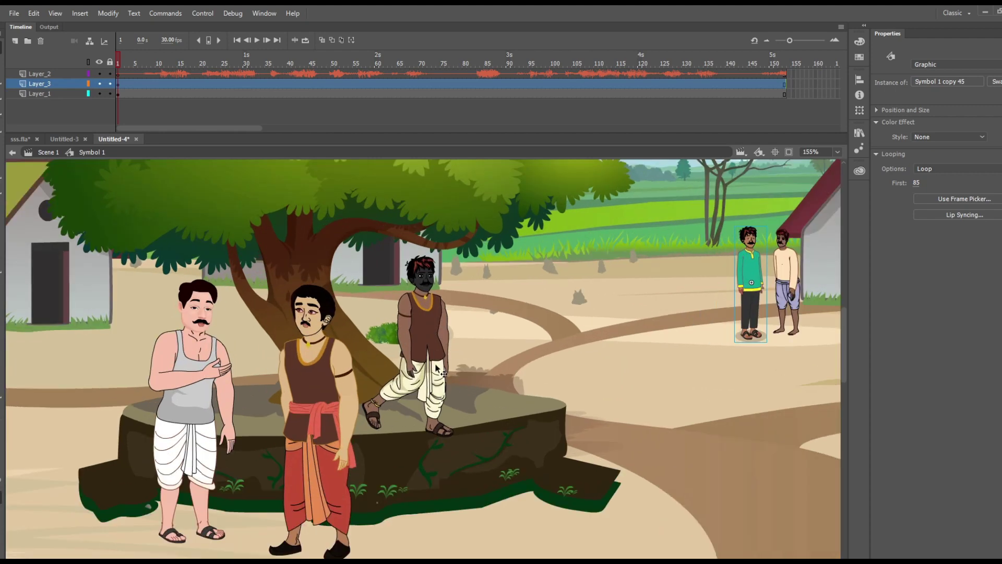
{"action": "left_click", "coordinate": [436, 346]}
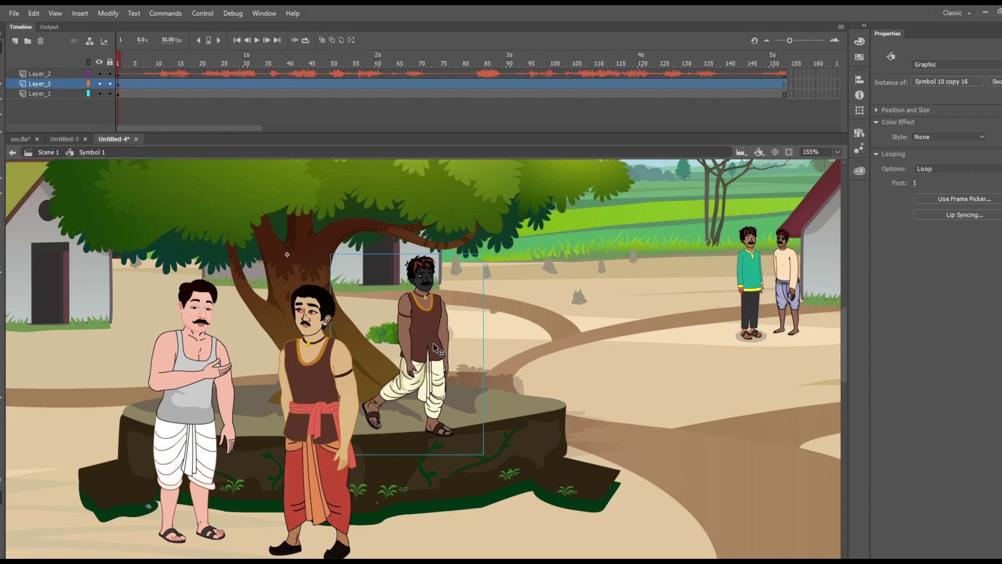
{"action": "scroll", "coordinate": [433, 324], "scroll_direction": "down", "scroll_amount": 2}
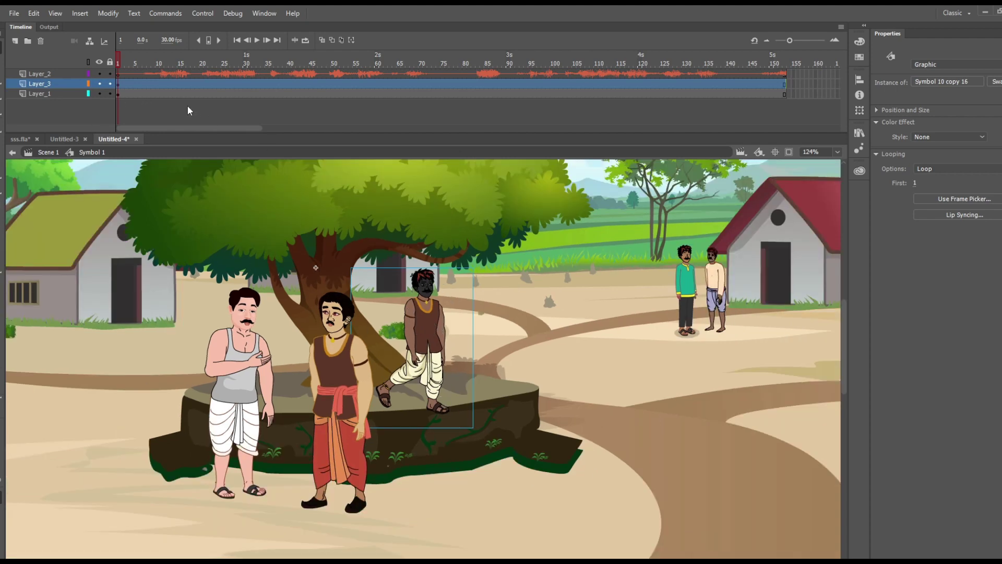
{"action": "left_click", "coordinate": [508, 397]}
{"action": "scroll", "coordinate": [509, 396], "scroll_direction": "down", "scroll_amount": 3}
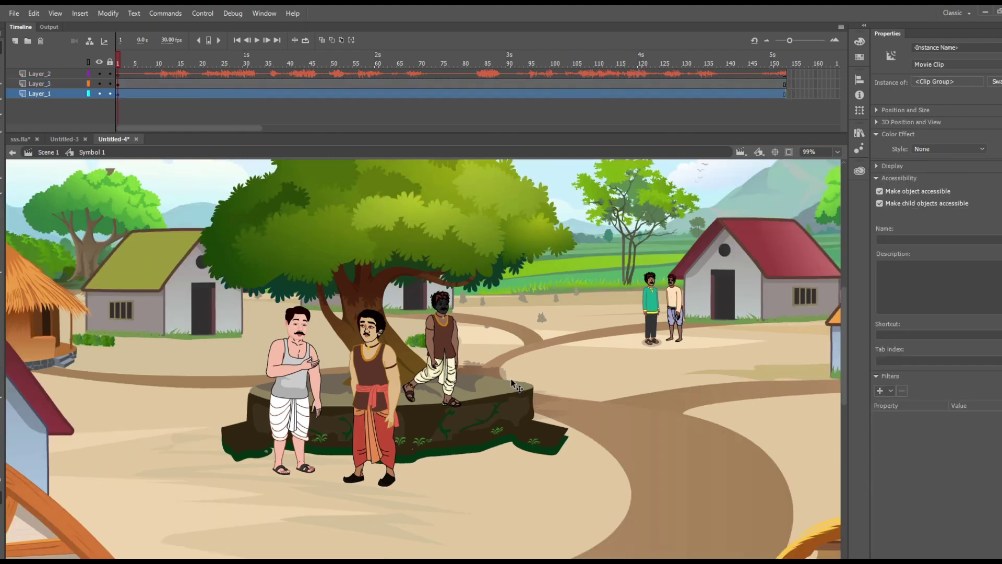
{"action": "left_click", "coordinate": [466, 351]}
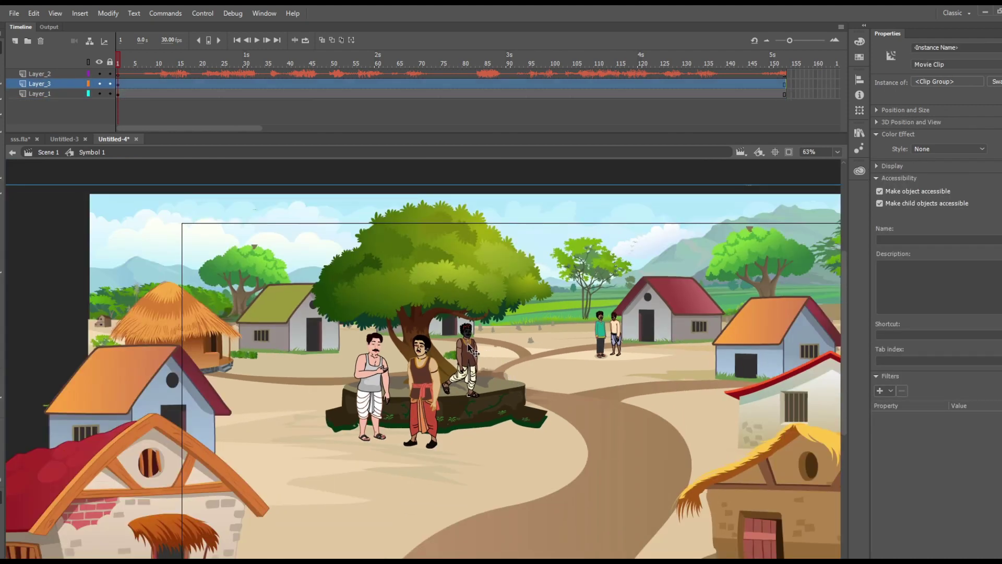
Step: Select all five villagers on Layer_3 and distribute them to separate layers
{"action": "left_click", "coordinate": [601, 335]}
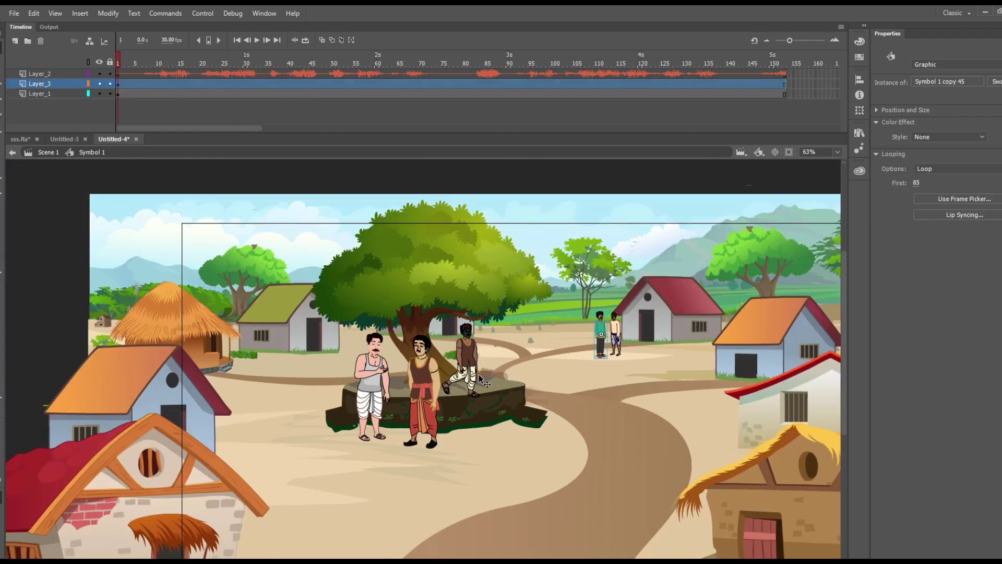
{"action": "left_click", "coordinate": [99, 83]}
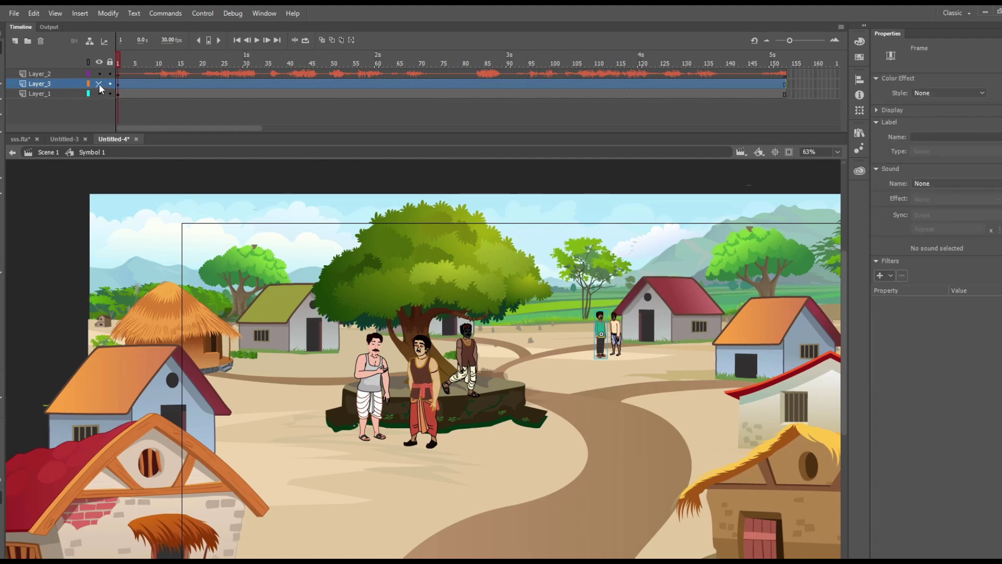
{"action": "left_click", "coordinate": [98, 84]}
{"action": "left_click", "coordinate": [98, 83]}
{"action": "left_click", "coordinate": [369, 373], "text": "shift"}
{"action": "left_click", "coordinate": [423, 371], "text": "shift"}
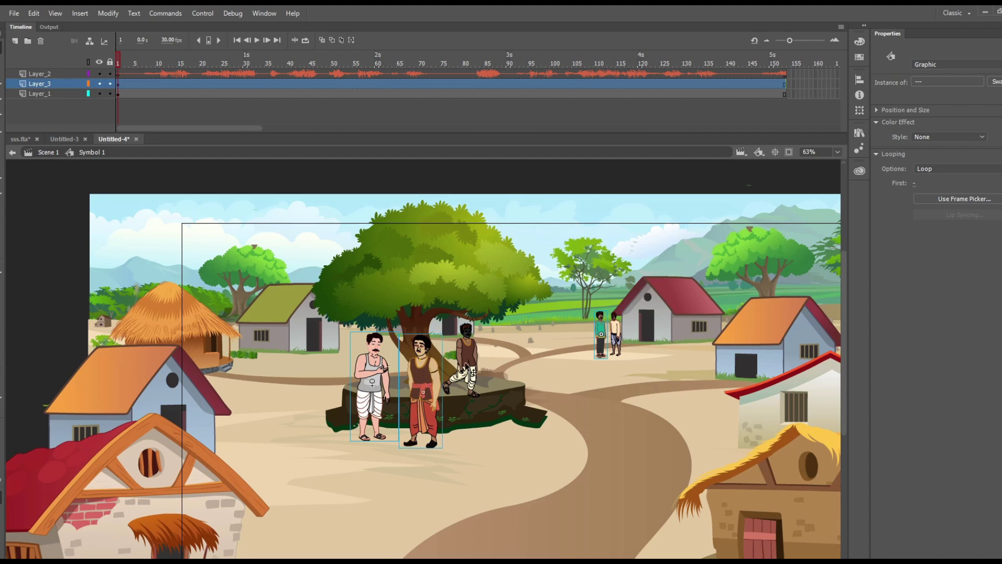
{"action": "left_click", "coordinate": [465, 364], "text": "shift"}
{"action": "left_click", "coordinate": [615, 336], "text": "shift"}
{"action": "right_click", "coordinate": [463, 353]}
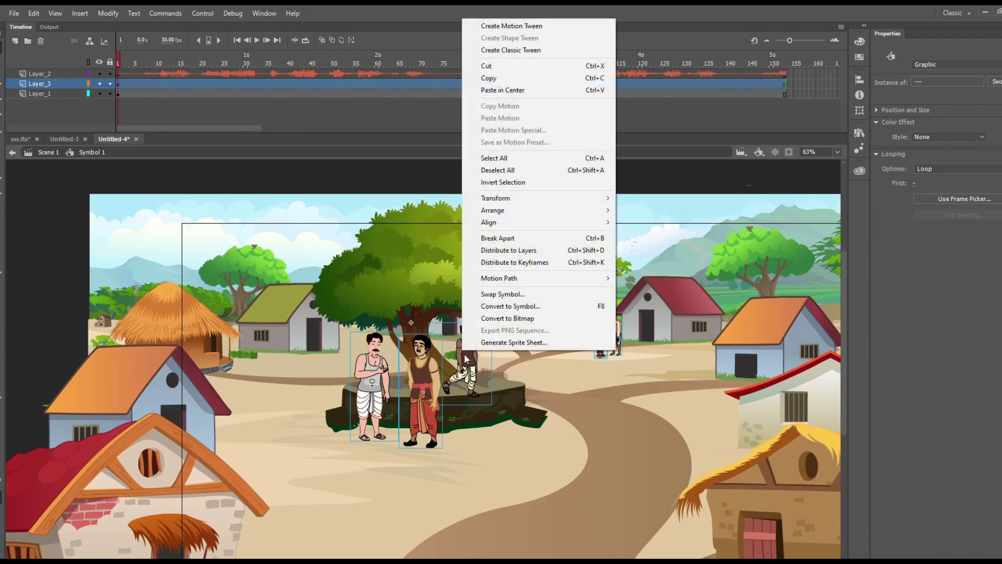
{"action": "left_click", "coordinate": [493, 251]}
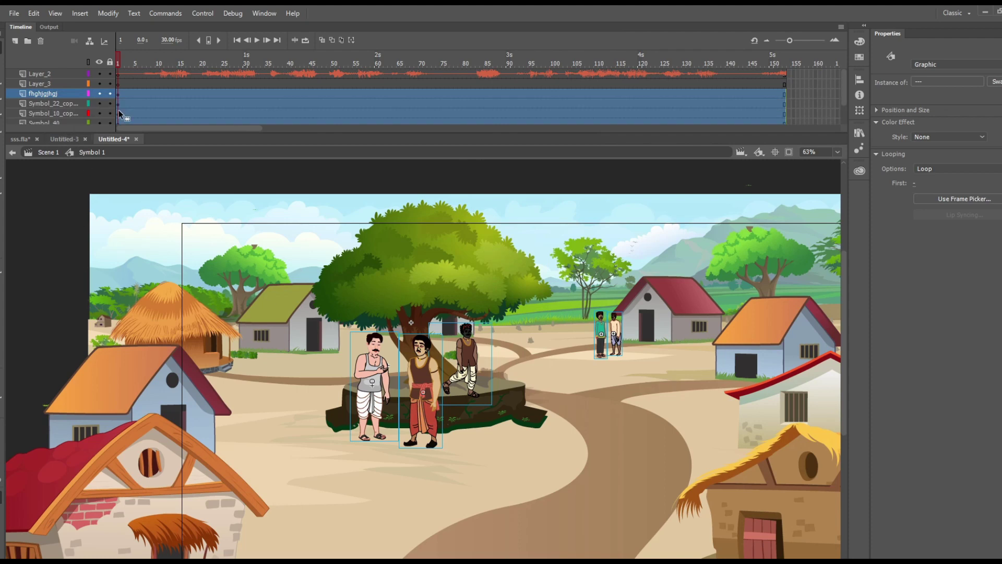
Step: Copy the big tree with its stone platform from inside the background clip group and return to Symbol 1
{"action": "left_click", "coordinate": [431, 293]}
{"action": "key", "text": "ctrl+z"}
{"action": "key", "text": "ctrl+z"}
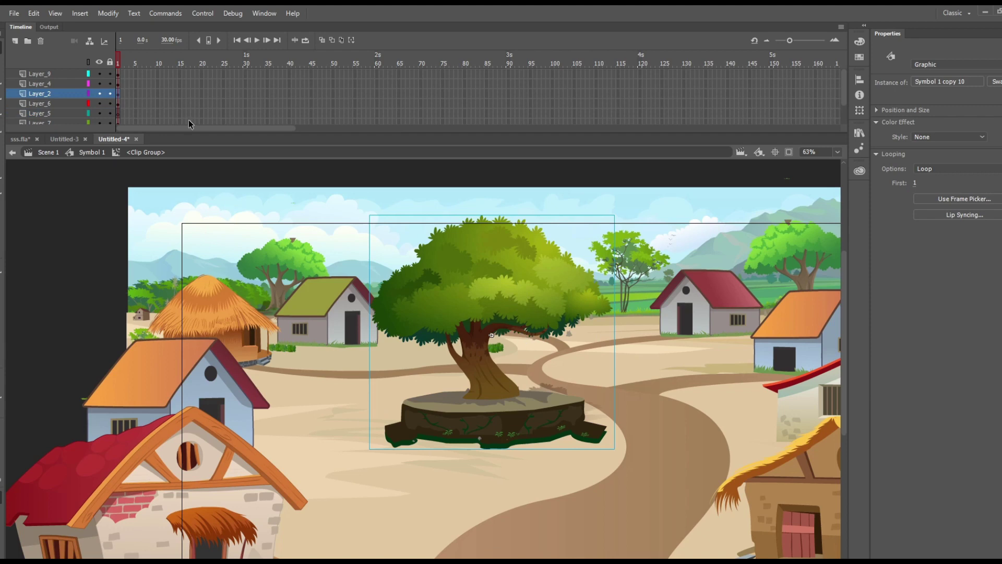
{"action": "left_click", "coordinate": [89, 151]}
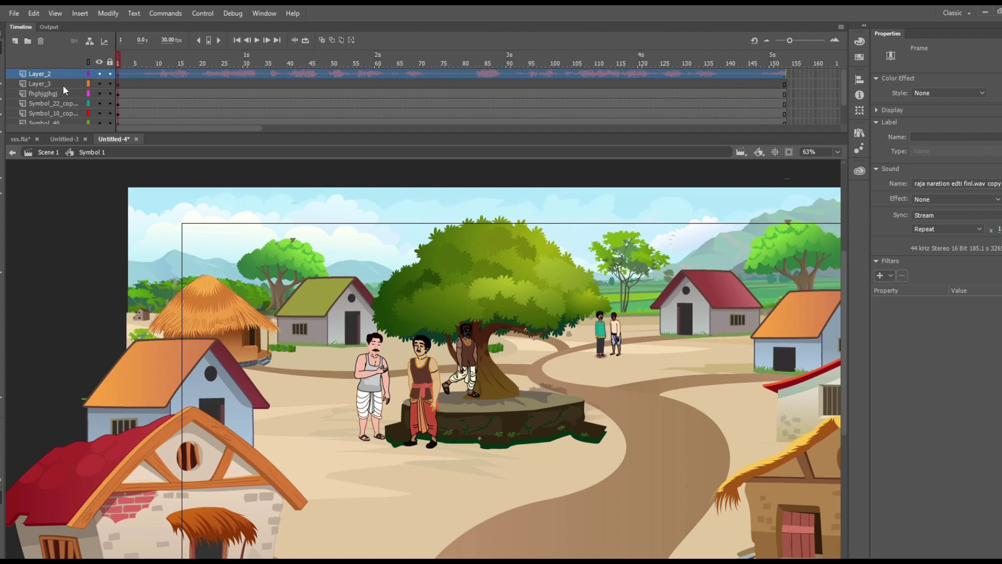
Step: Add a new layer above Layer_3 and paste the copied tree into it
{"action": "left_click", "coordinate": [42, 84]}
{"action": "left_click", "coordinate": [16, 41]}
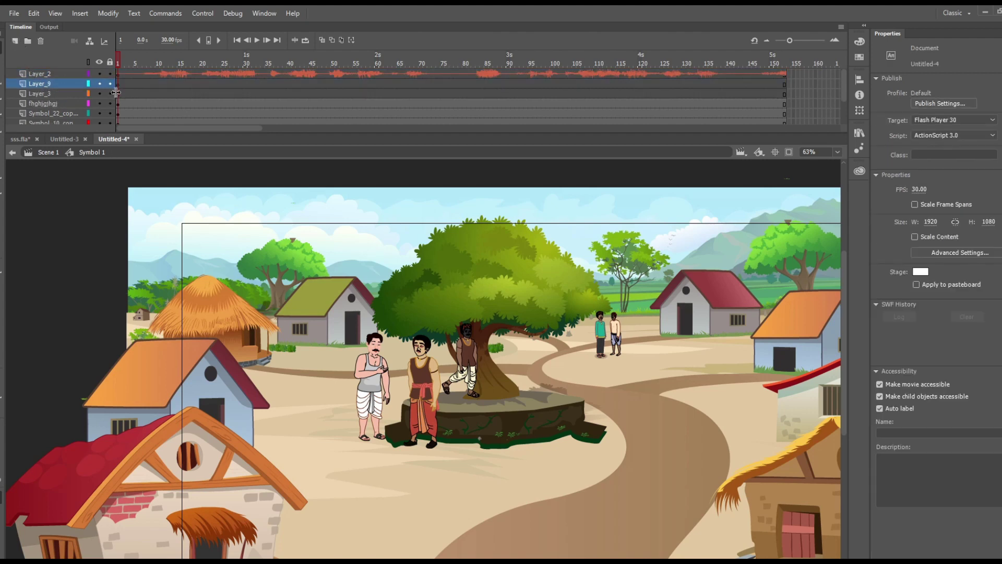
{"action": "key", "text": "ctrl+v"}
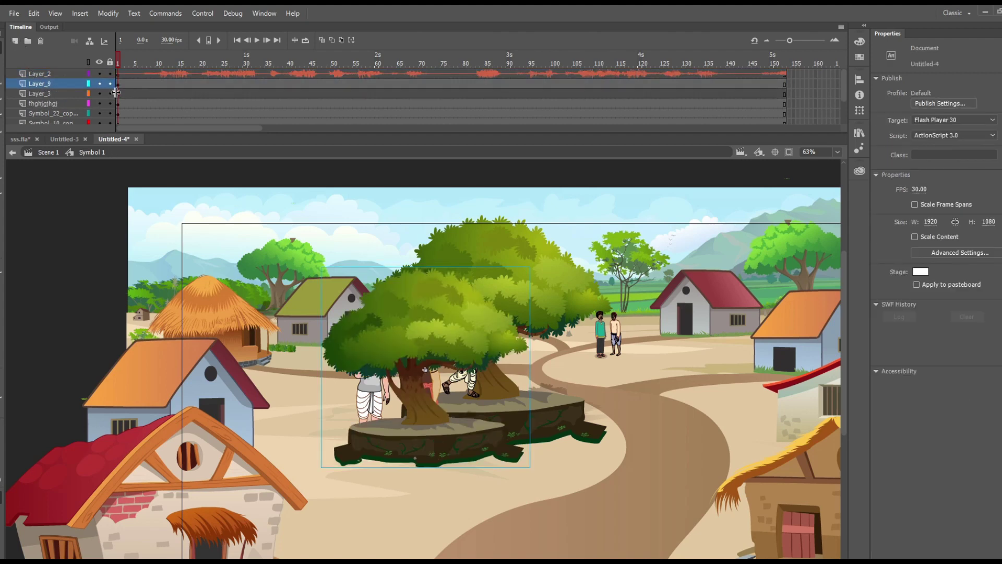
Step: Place the pasted tree over the original tree and enlarge it to the same size with Free Transform
{"action": "left_click_drag", "start_coordinate": [391, 326], "coordinate": [471, 314]}
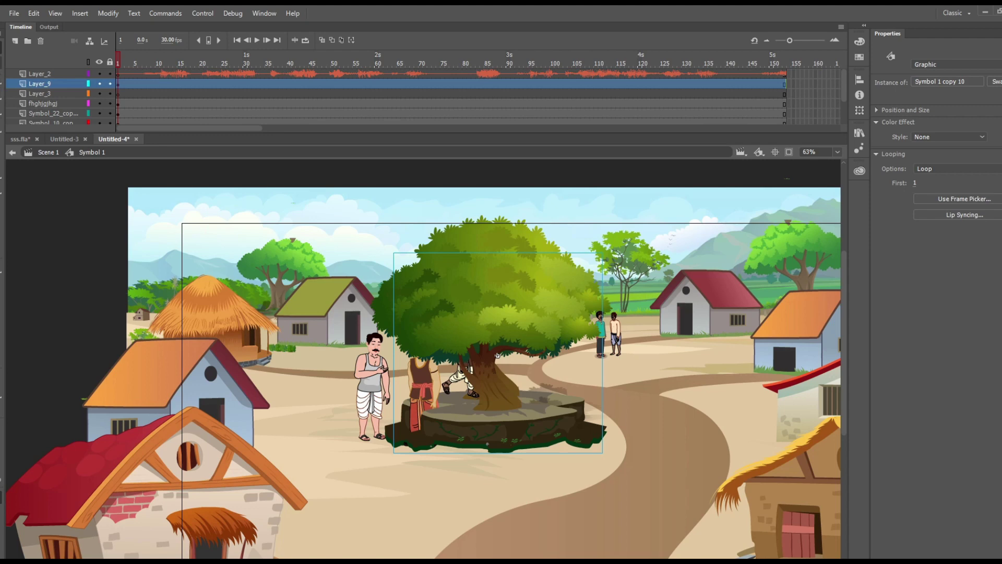
{"action": "key", "text": "q"}
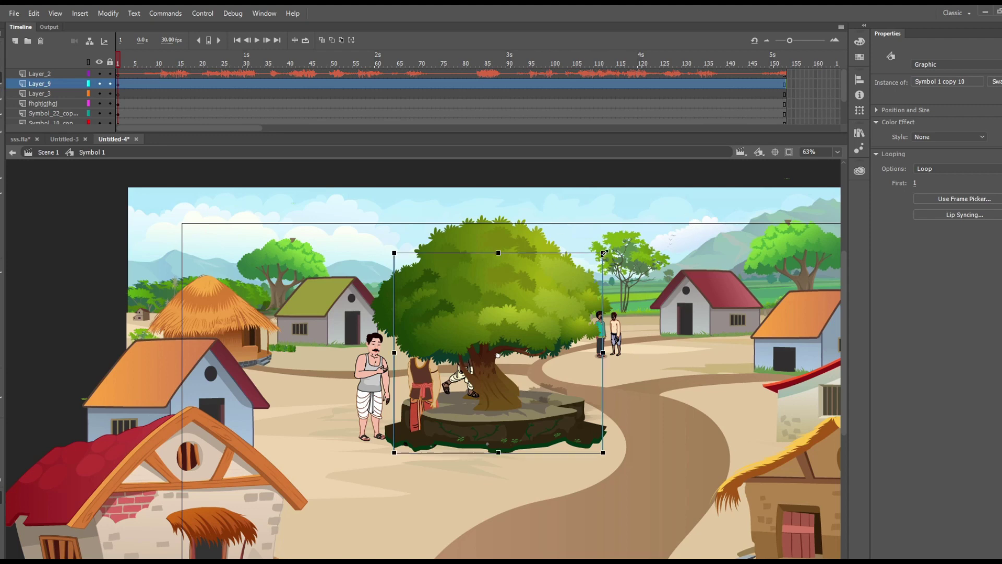
{"action": "left_click_drag", "start_coordinate": [604, 252], "coordinate": [615, 241]}
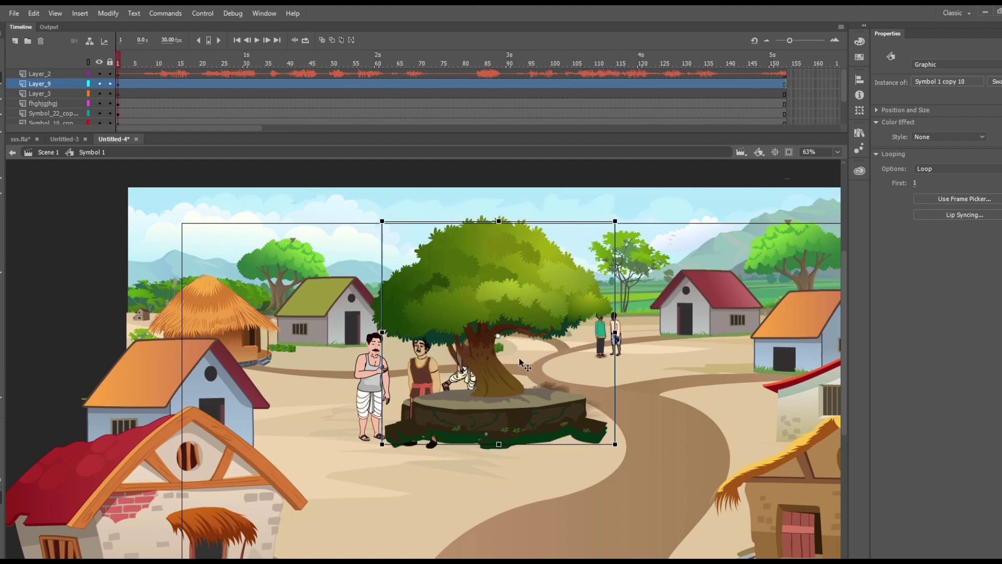
Step: Shift the tree copy aside and delete the original tree from the background clip group, returning to Symbol 1
{"action": "scroll", "coordinate": [518, 358], "scroll_direction": "up", "scroll_amount": 2}
{"action": "left_click_drag", "start_coordinate": [493, 454], "coordinate": [383, 455]}
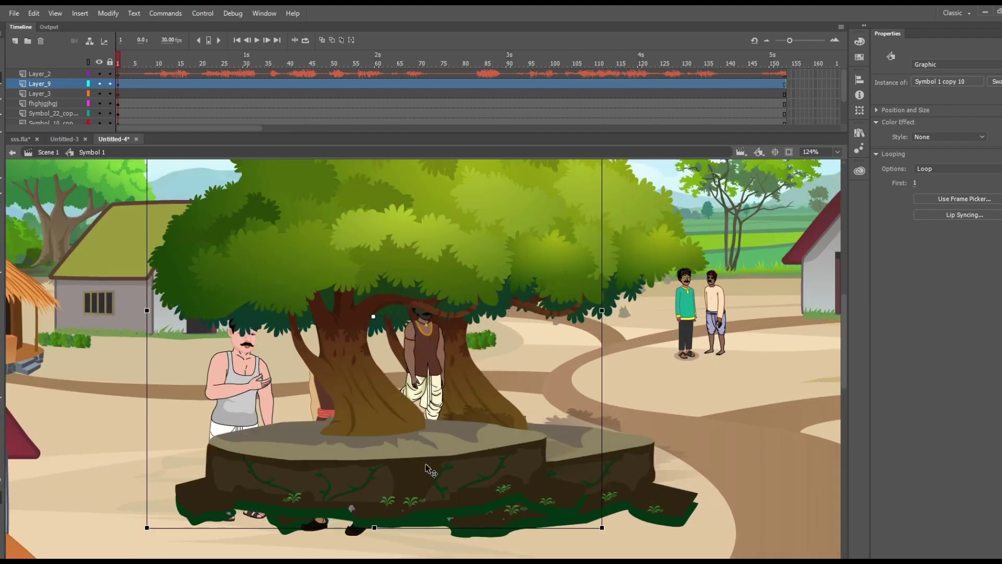
{"action": "double_click", "coordinate": [615, 472]}
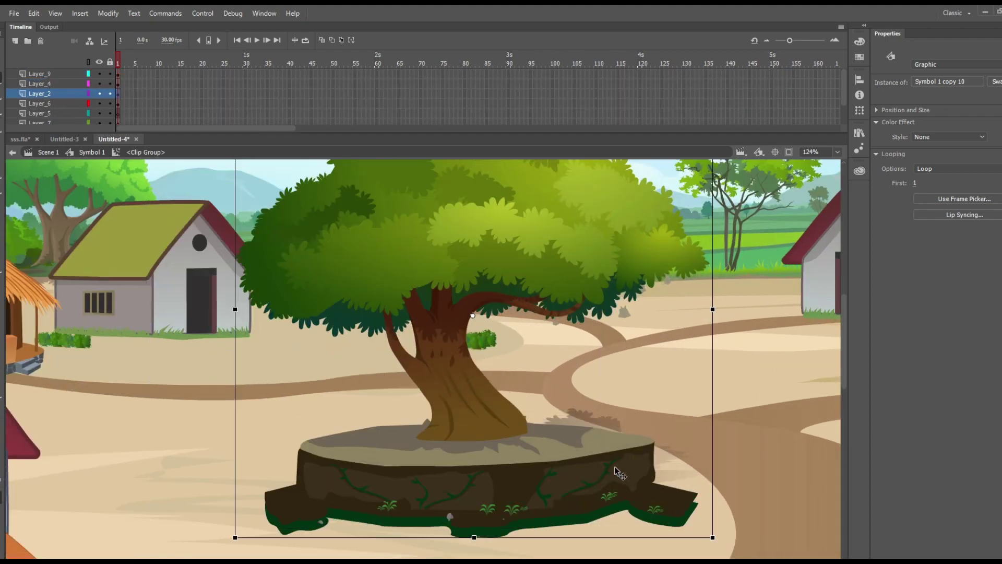
{"action": "key", "text": "Delete"}
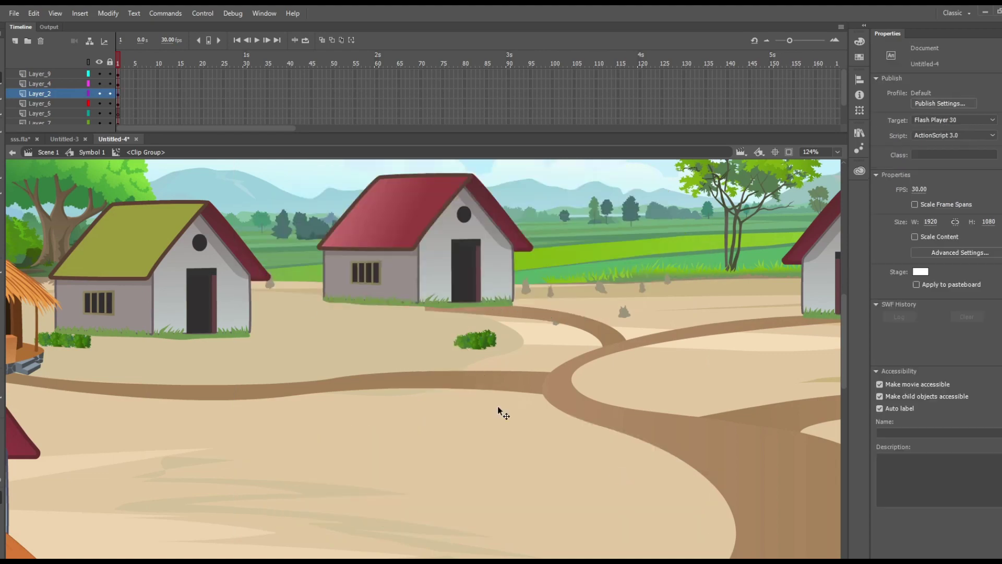
{"action": "left_click", "coordinate": [91, 153]}
Step: Move the tree copy back to the spot where the original tree stood
{"action": "scroll", "coordinate": [517, 438], "scroll_direction": "down", "scroll_amount": 3}
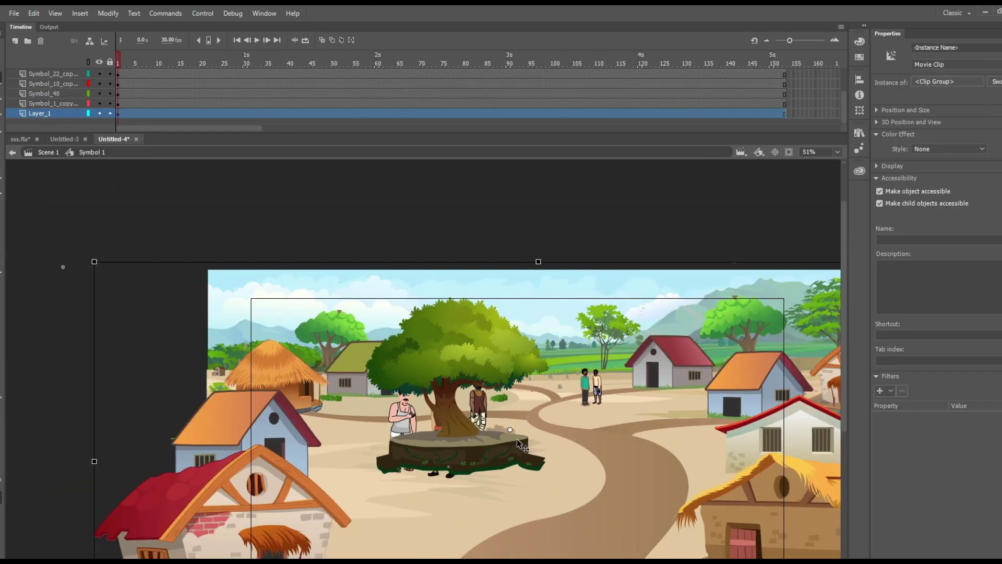
{"action": "scroll", "coordinate": [517, 438], "scroll_direction": "up", "scroll_amount": 2}
{"action": "scroll", "coordinate": [479, 423], "scroll_direction": "down", "scroll_amount": 3}
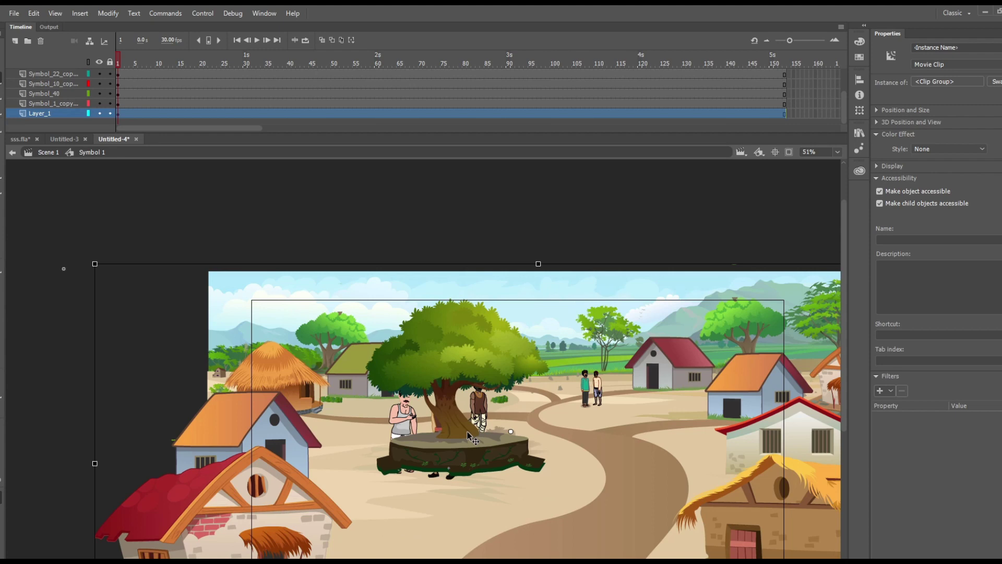
{"action": "left_click", "coordinate": [472, 471]}
{"action": "scroll", "coordinate": [448, 438], "scroll_direction": "up", "scroll_amount": 1}
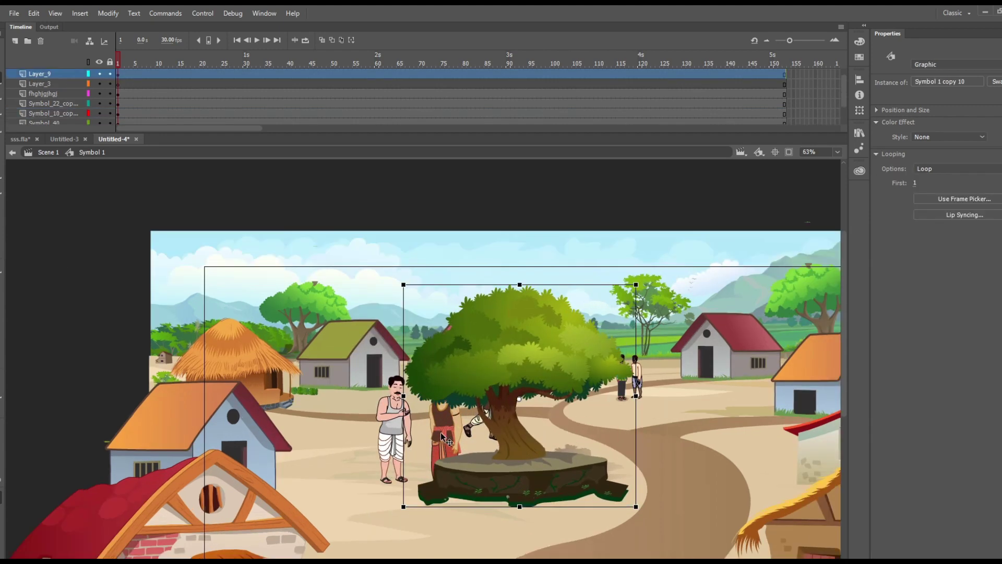
Step: Bring the layers of the gray-vest villager and the red-dhoti villager to the top of the layer stack, above the tree
{"action": "scroll", "coordinate": [440, 436], "scroll_direction": "up", "scroll_amount": 1}
{"action": "left_click", "coordinate": [443, 433]}
{"action": "left_click", "coordinate": [382, 418]}
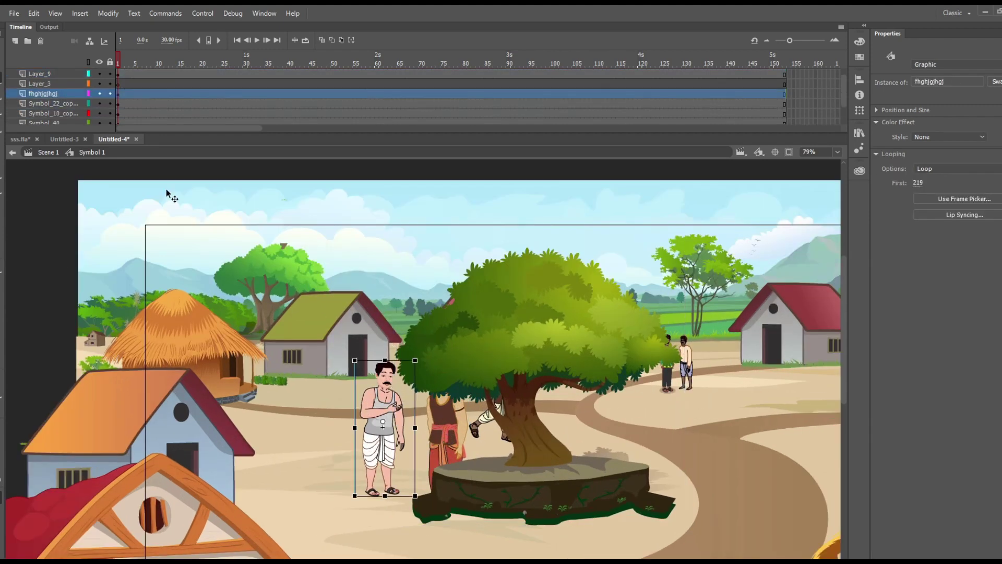
{"action": "left_click", "coordinate": [60, 93]}
{"action": "left_click_drag", "start_coordinate": [61, 92], "coordinate": [62, 68]}
{"action": "left_click", "coordinate": [48, 115]}
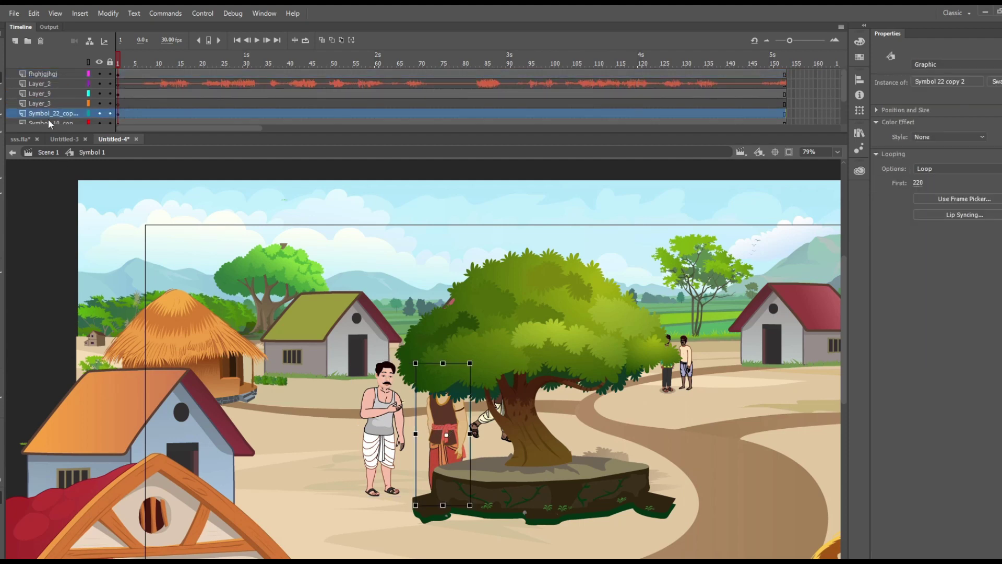
{"action": "left_click_drag", "start_coordinate": [54, 114], "coordinate": [55, 69]}
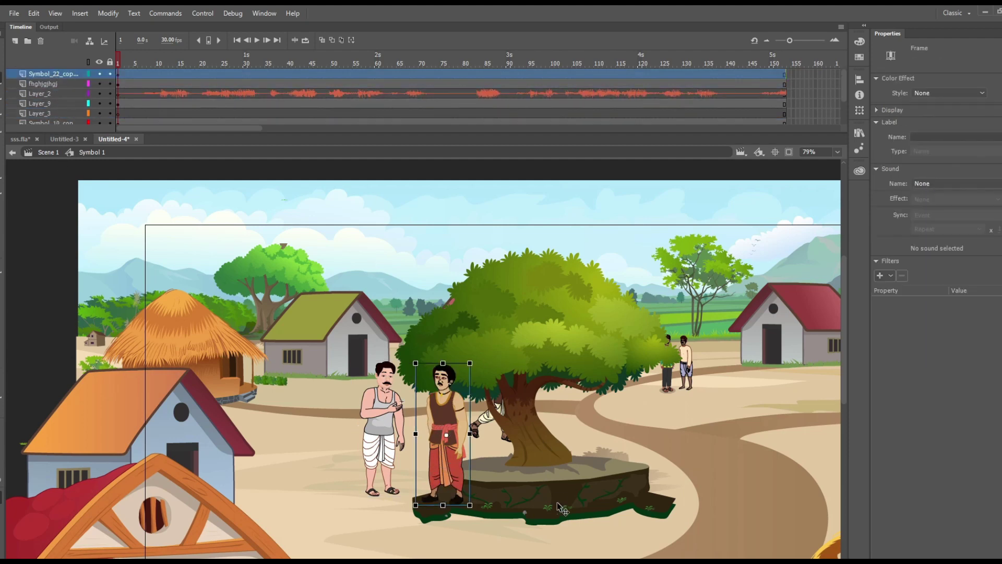
Step: Reposition the gray-vest and red-dhoti villagers close together in front of the left part of the tree platform
{"action": "scroll", "coordinate": [517, 421], "scroll_direction": "up", "scroll_amount": 2}
{"action": "scroll", "coordinate": [518, 421], "scroll_direction": "down", "scroll_amount": 3}
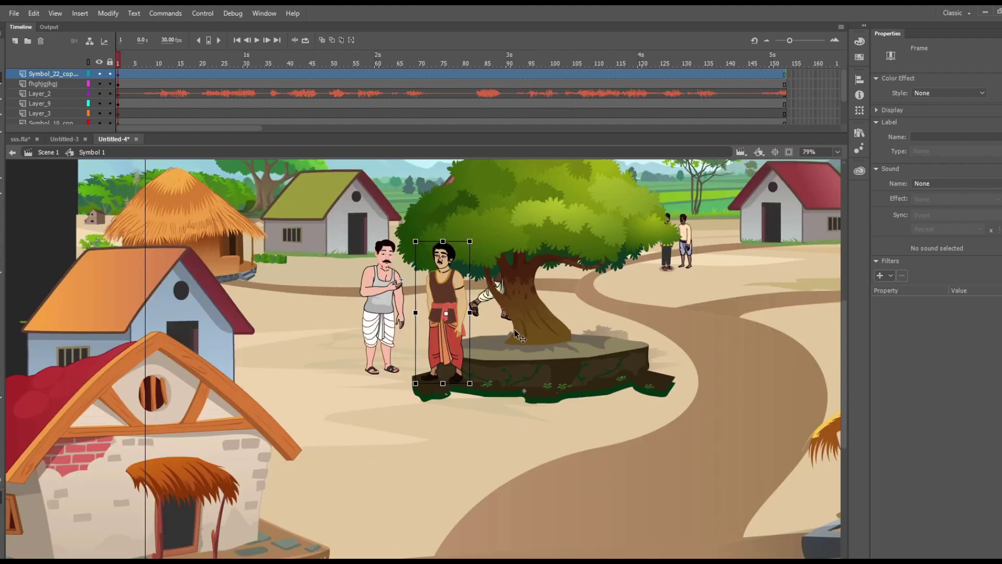
{"action": "scroll", "coordinate": [515, 330], "scroll_direction": "down", "scroll_amount": 2}
{"action": "scroll", "coordinate": [427, 320], "scroll_direction": "up", "scroll_amount": 2}
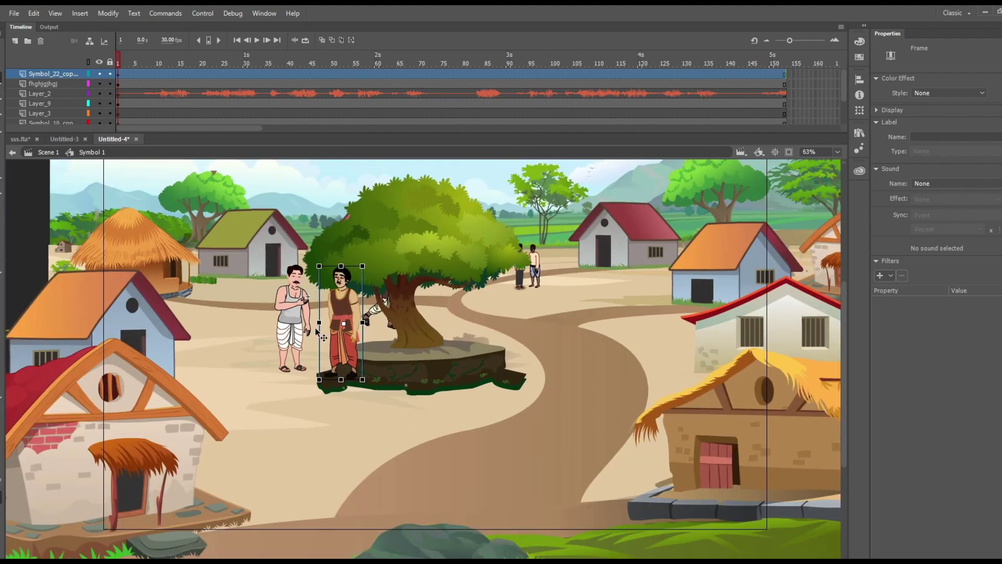
{"action": "left_click_drag", "start_coordinate": [339, 350], "coordinate": [429, 387]}
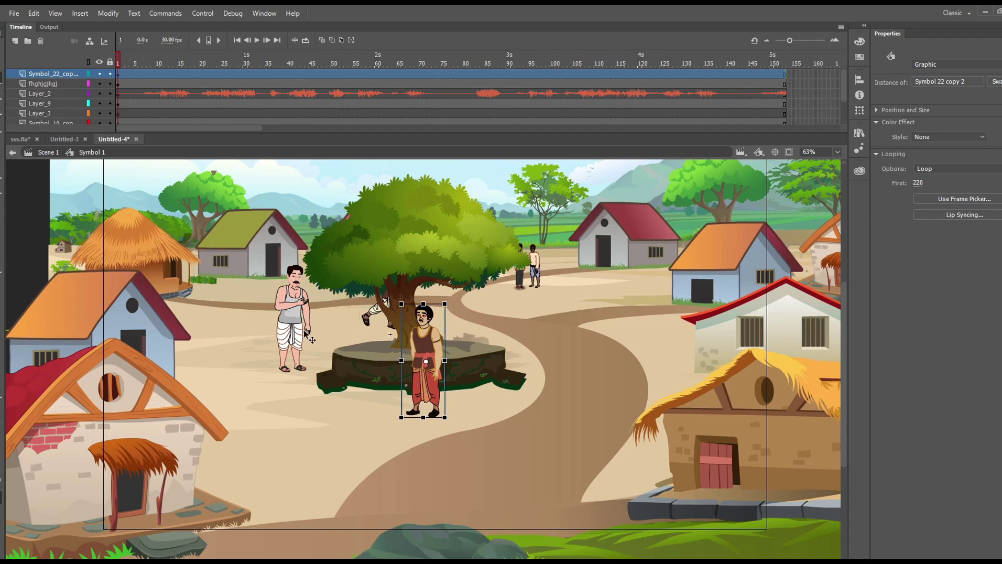
{"action": "left_click_drag", "start_coordinate": [311, 340], "coordinate": [343, 396]}
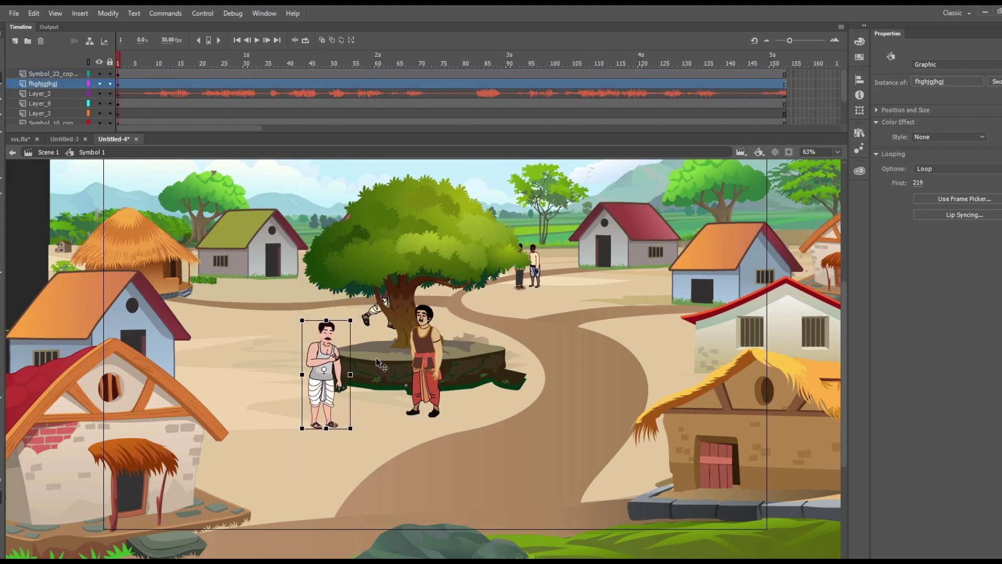
{"action": "left_click", "coordinate": [376, 358]}
{"action": "scroll", "coordinate": [418, 352], "scroll_direction": "up", "scroll_amount": 2}
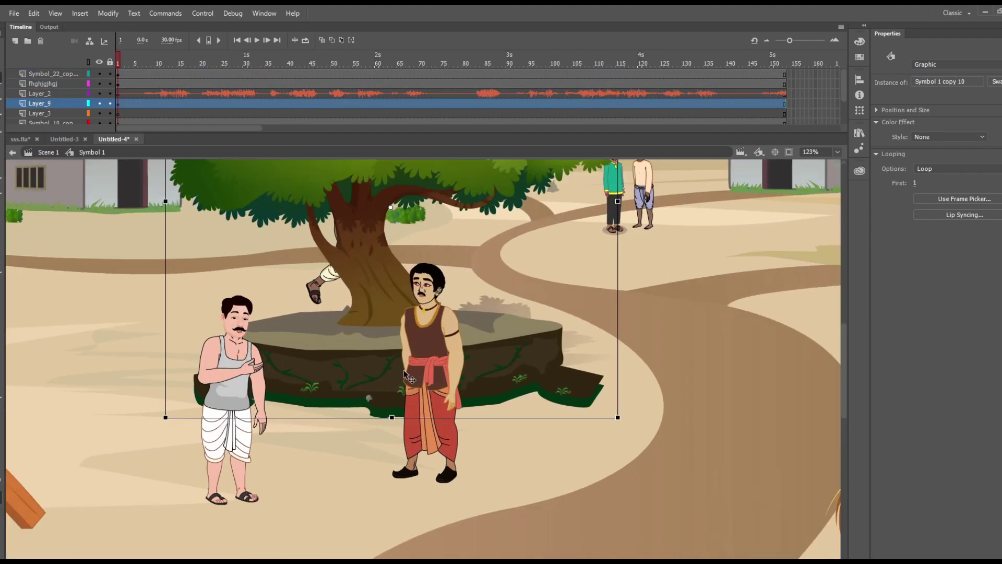
{"action": "left_click_drag", "start_coordinate": [247, 387], "coordinate": [308, 350]}
{"action": "left_click_drag", "start_coordinate": [425, 360], "coordinate": [362, 349]}
{"action": "scroll", "coordinate": [523, 295], "scroll_direction": "down", "scroll_amount": 3}
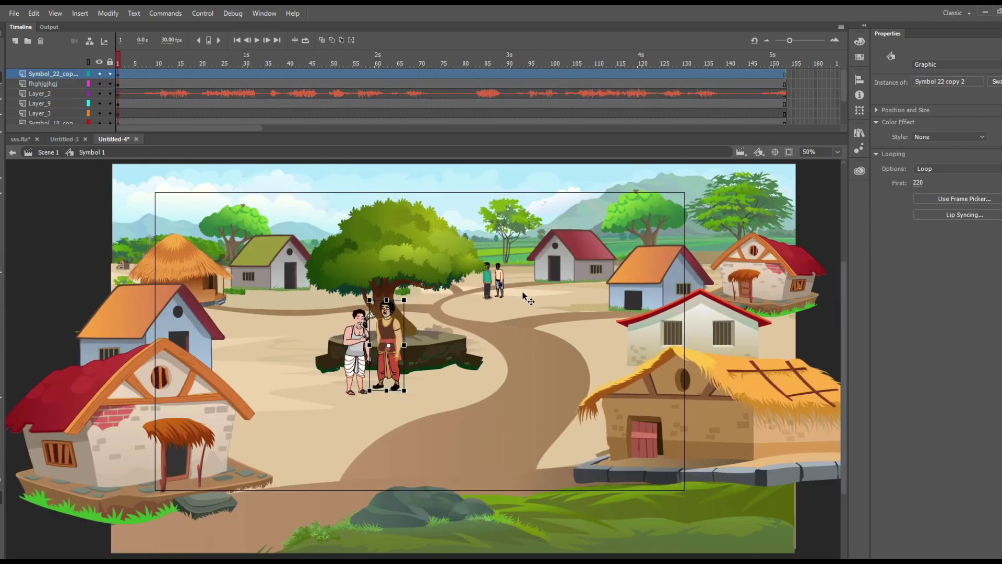
Step: Move the shirtless and green-shirted villagers away from the tree toward the red-roofed house, with a gap between them
{"action": "scroll", "coordinate": [523, 295], "scroll_direction": "up", "scroll_amount": 2}
{"action": "left_click", "coordinate": [477, 266]}
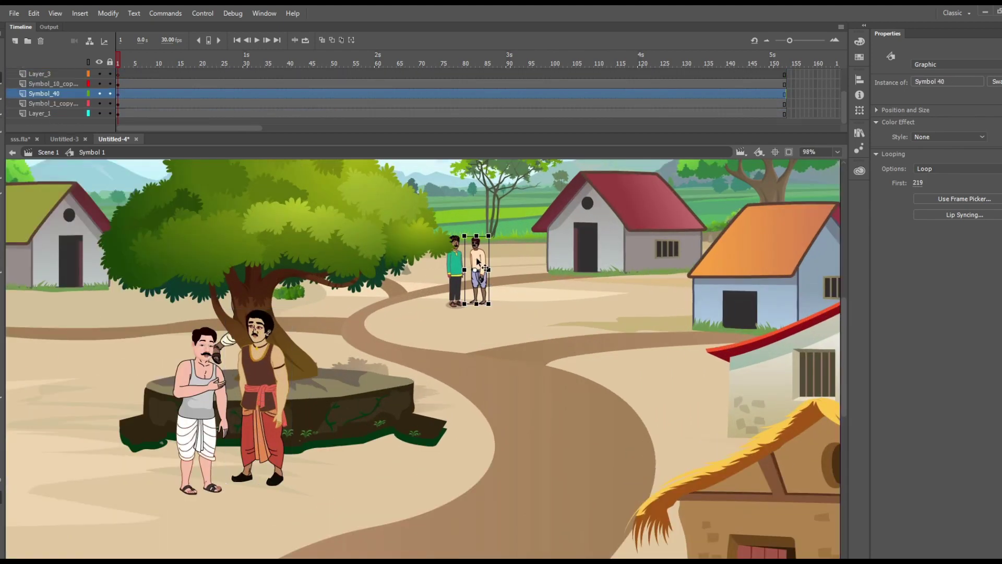
{"action": "left_click_drag", "start_coordinate": [477, 260], "coordinate": [544, 249]}
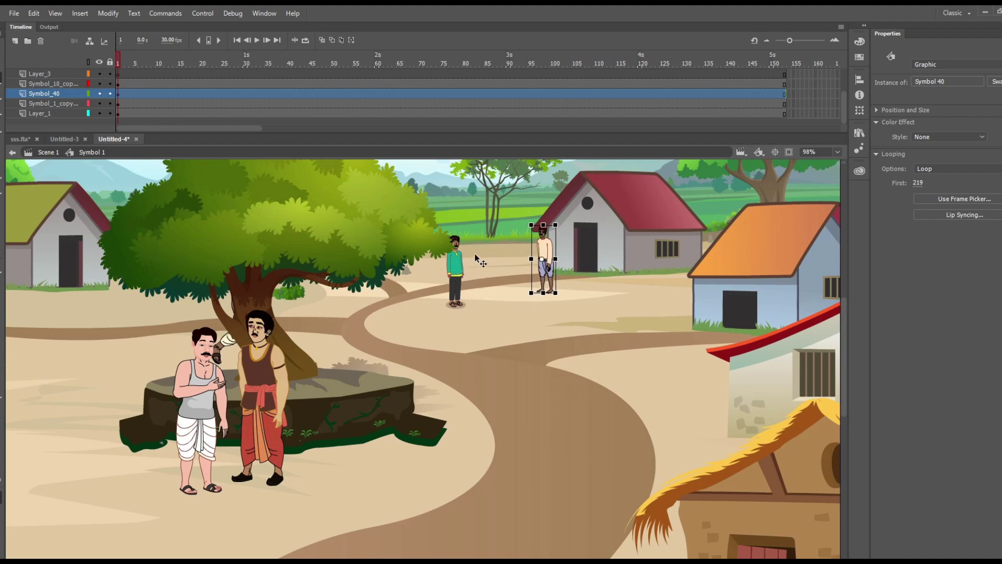
{"action": "left_click_drag", "start_coordinate": [455, 269], "coordinate": [505, 257]}
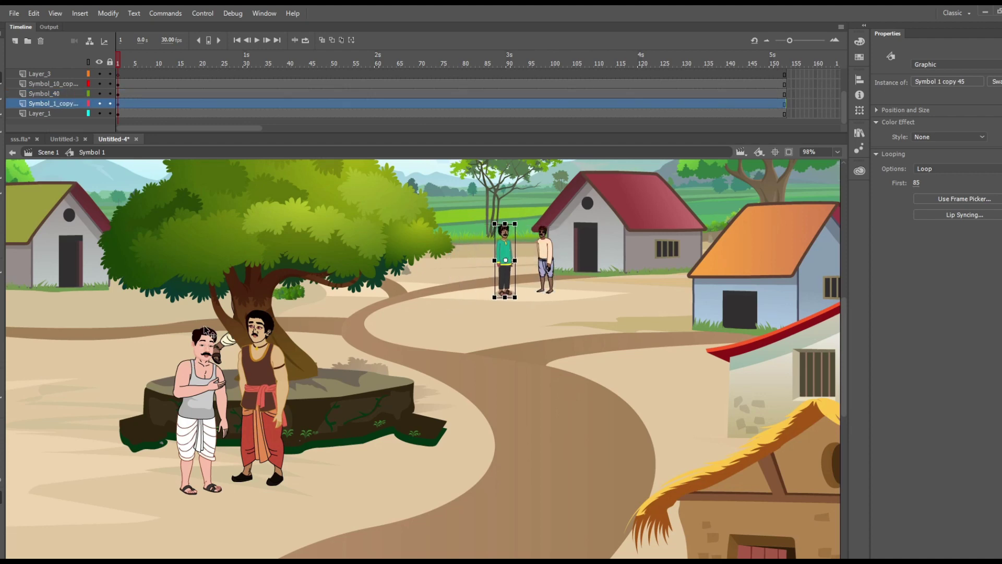
Step: Move the turbaned walking villager behind the red-dhoti villager at the foot of the tree trunk
{"action": "scroll", "coordinate": [206, 331], "scroll_direction": "up", "scroll_amount": 3}
{"action": "left_click", "coordinate": [212, 361]}
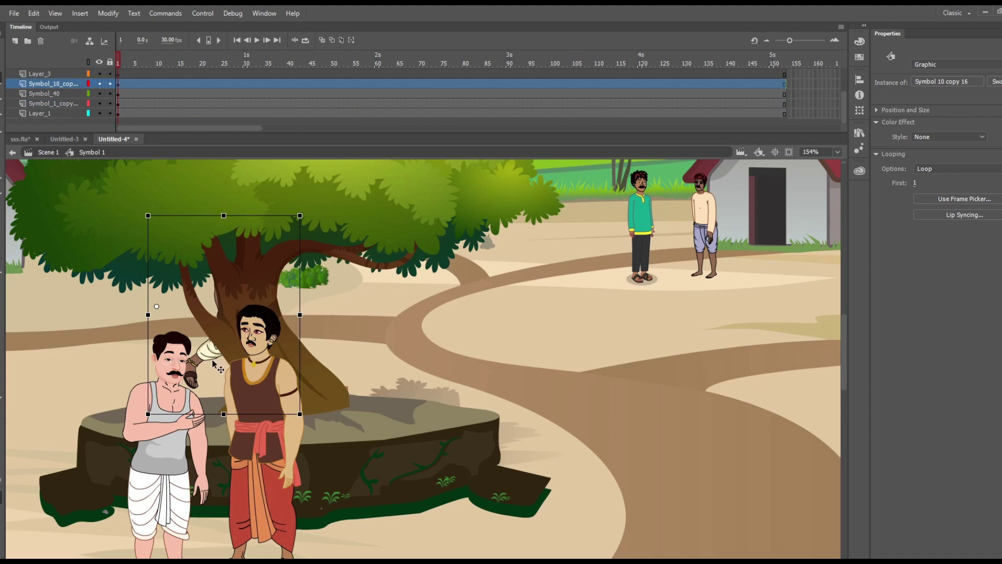
{"action": "left_click_drag", "start_coordinate": [214, 366], "coordinate": [248, 387]}
{"action": "scroll", "coordinate": [346, 307], "scroll_direction": "down", "scroll_amount": 3}
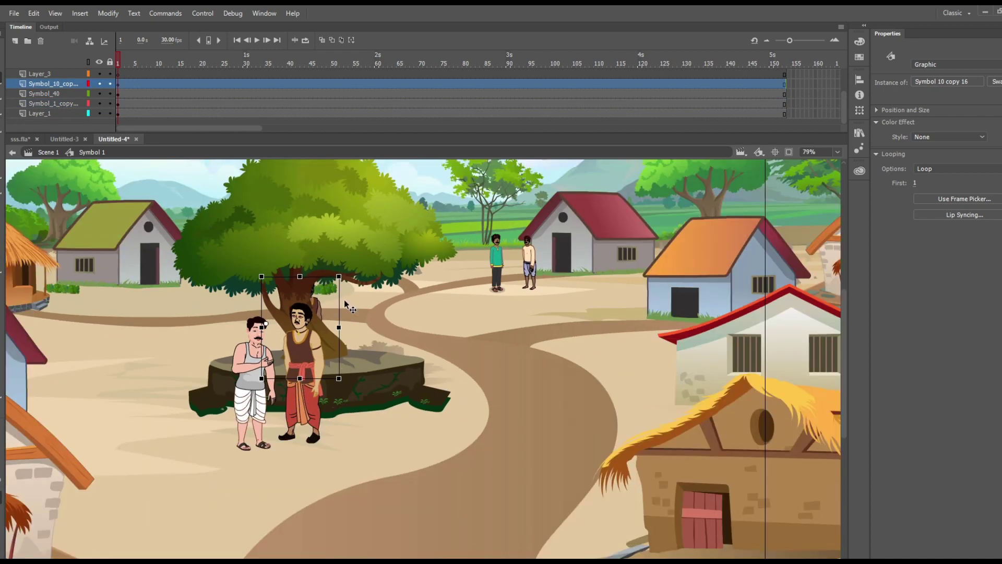
Step: Move the audio layer Layer_2 to the top of the layer stack
{"action": "scroll", "coordinate": [190, 92], "scroll_direction": "up", "scroll_amount": 2}
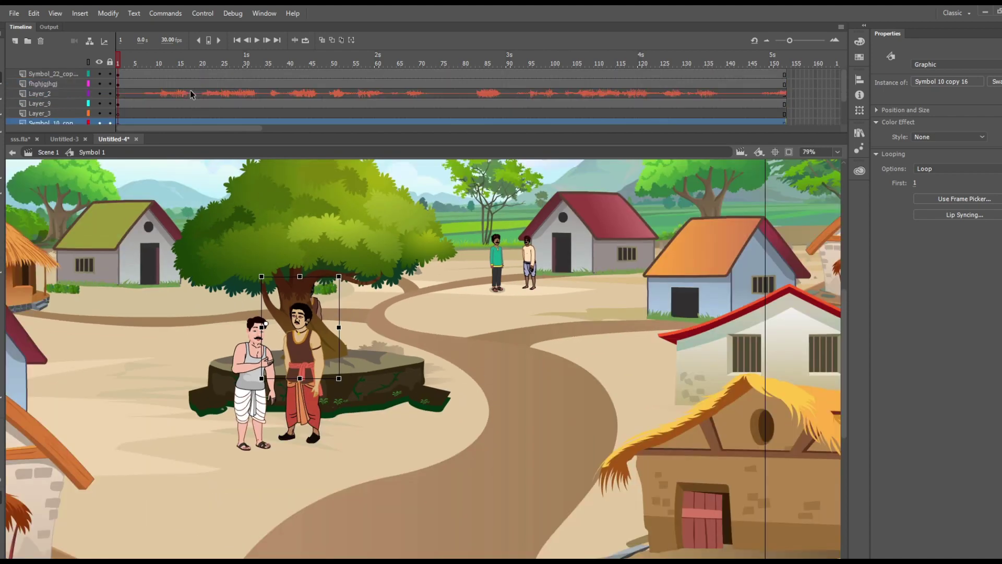
{"action": "left_click", "coordinate": [50, 96]}
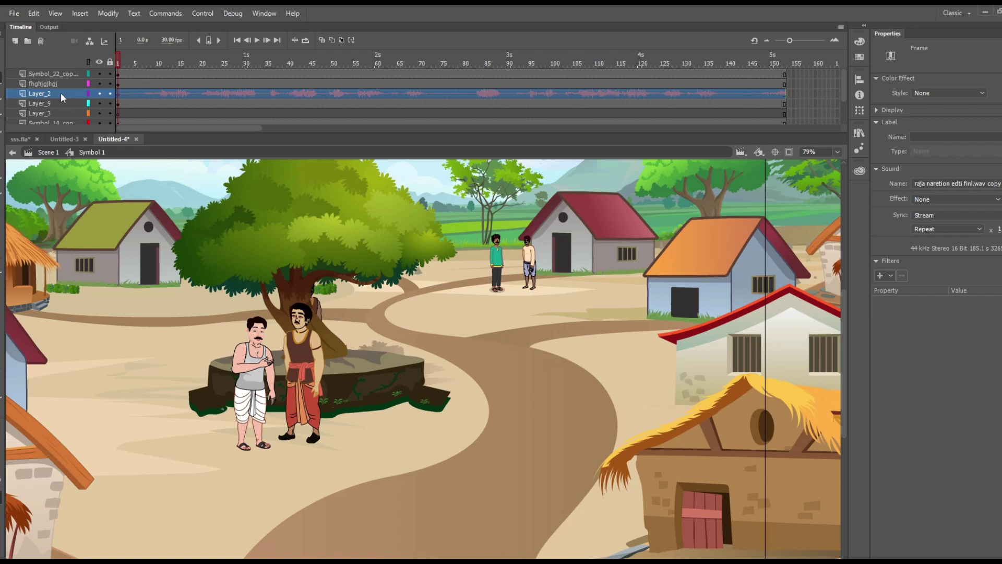
{"action": "left_click_drag", "start_coordinate": [60, 92], "coordinate": [61, 63]}
{"action": "scroll", "coordinate": [358, 300], "scroll_direction": "down", "scroll_amount": 5}
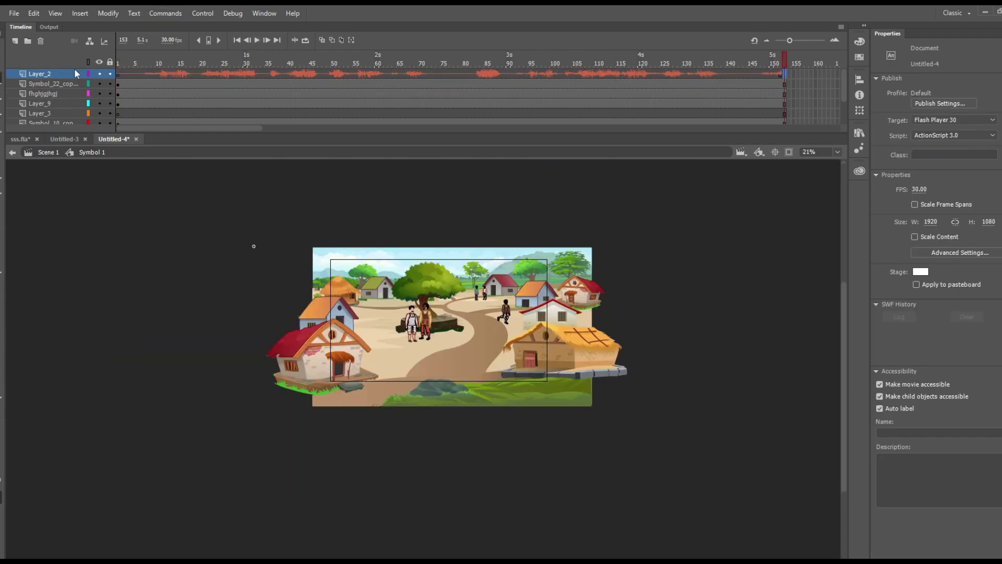
Step: Play the scene from frame 1 to check the walking villager's movement against the voice track
{"action": "left_click", "coordinate": [120, 62]}
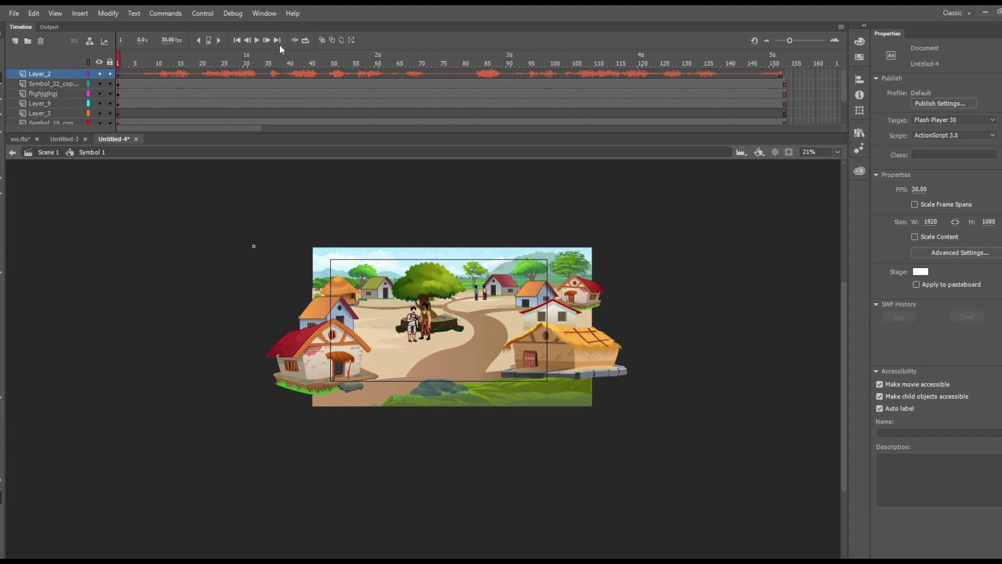
{"action": "left_click", "coordinate": [255, 41]}
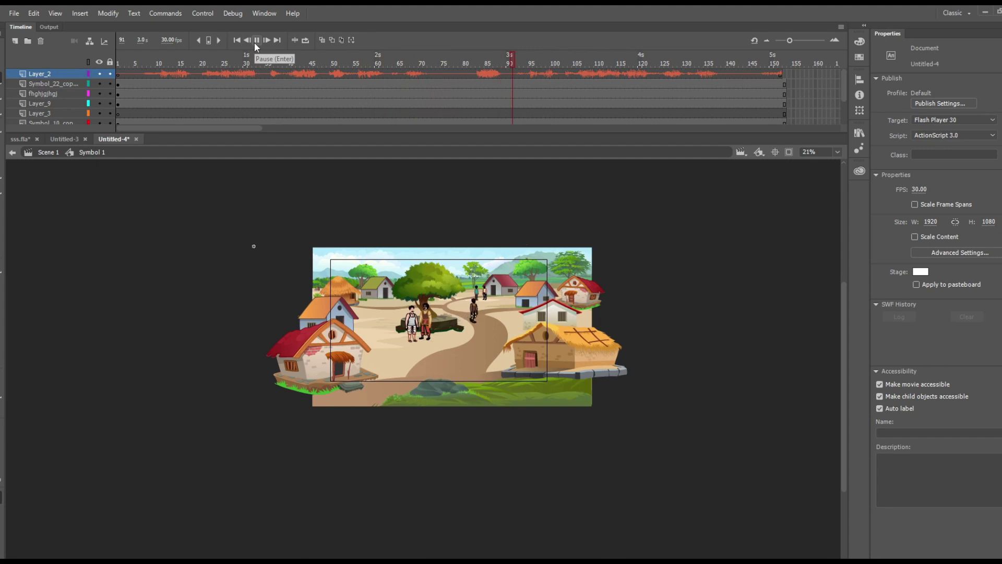
{"action": "left_click", "coordinate": [255, 41]}
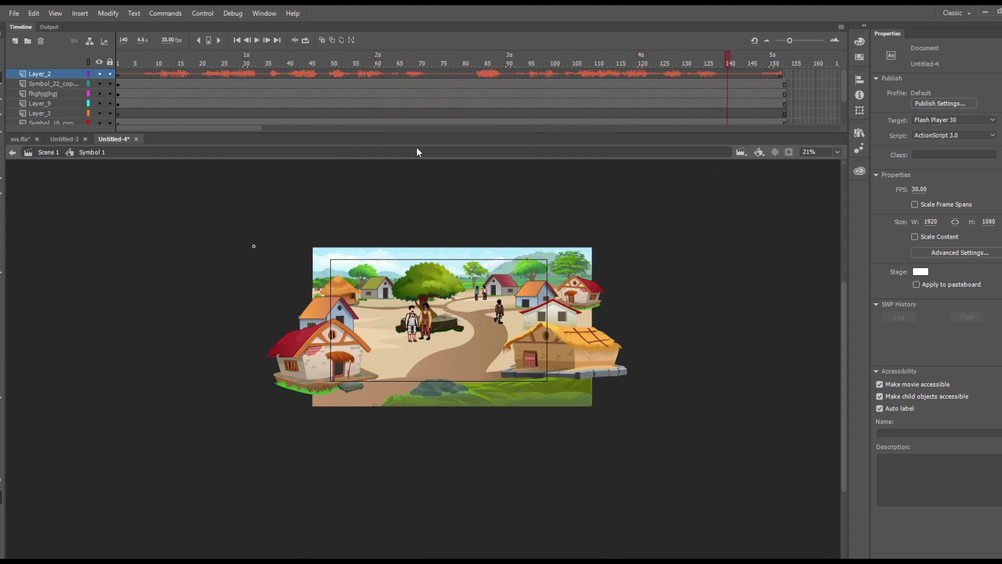
Step: Scale the frame 1 contents of all artwork layers to 130% and clip the display to the stage area
{"action": "scroll", "coordinate": [453, 309], "scroll_direction": "up", "scroll_amount": 2}
{"action": "left_click", "coordinate": [144, 60]}
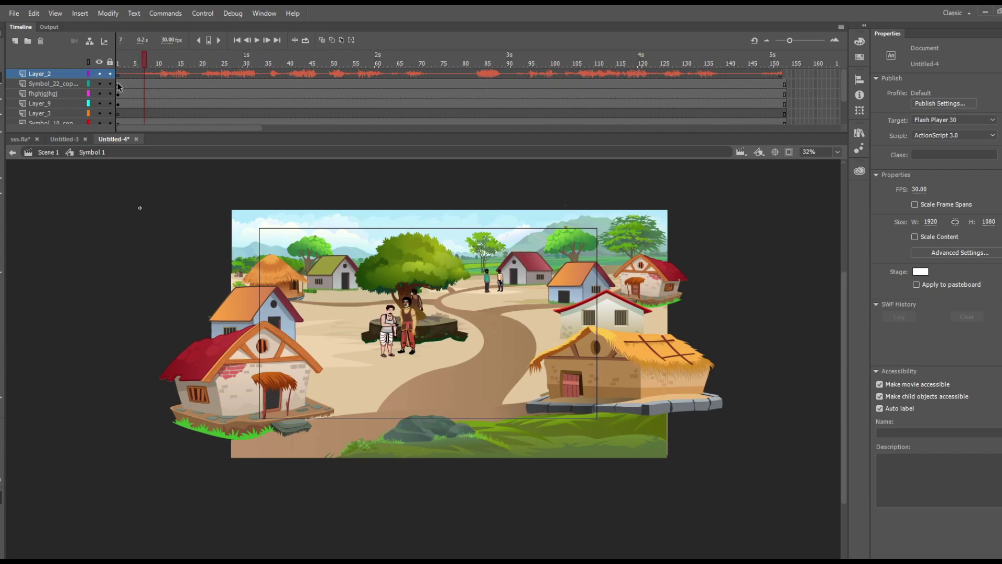
{"action": "left_click_drag", "start_coordinate": [119, 85], "coordinate": [114, 221]}
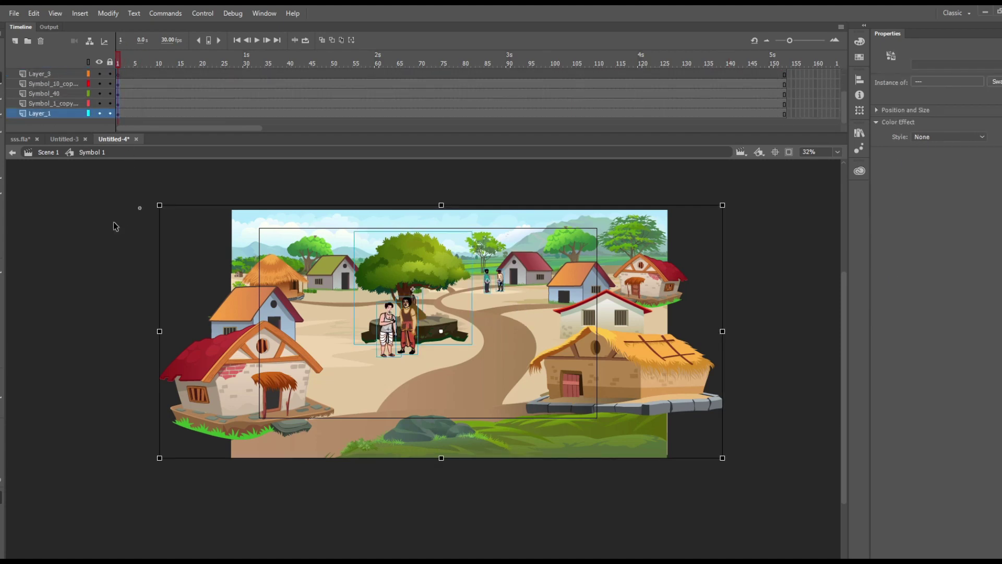
{"action": "key", "text": "ctrl+alt+s"}
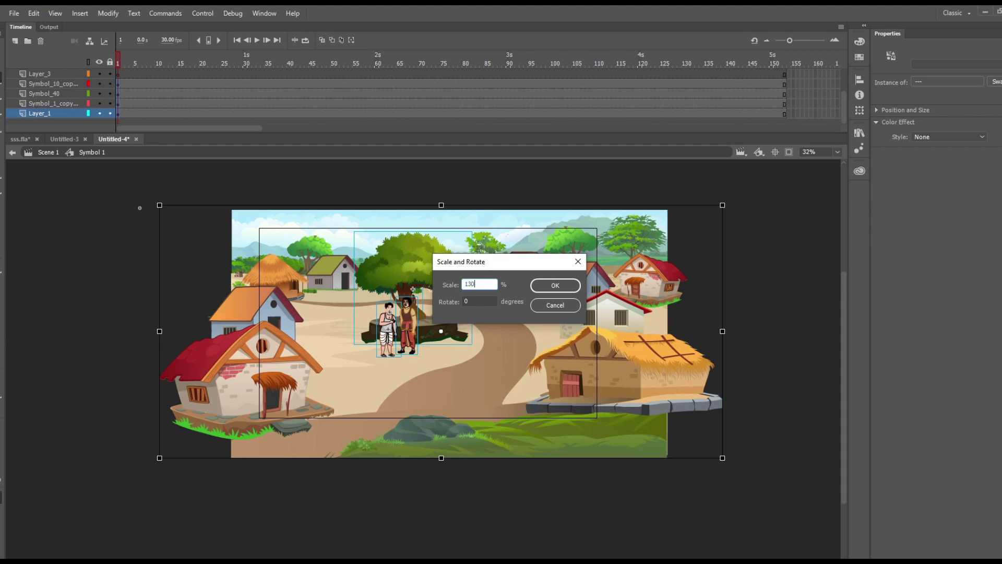
{"action": "key", "text": "Return"}
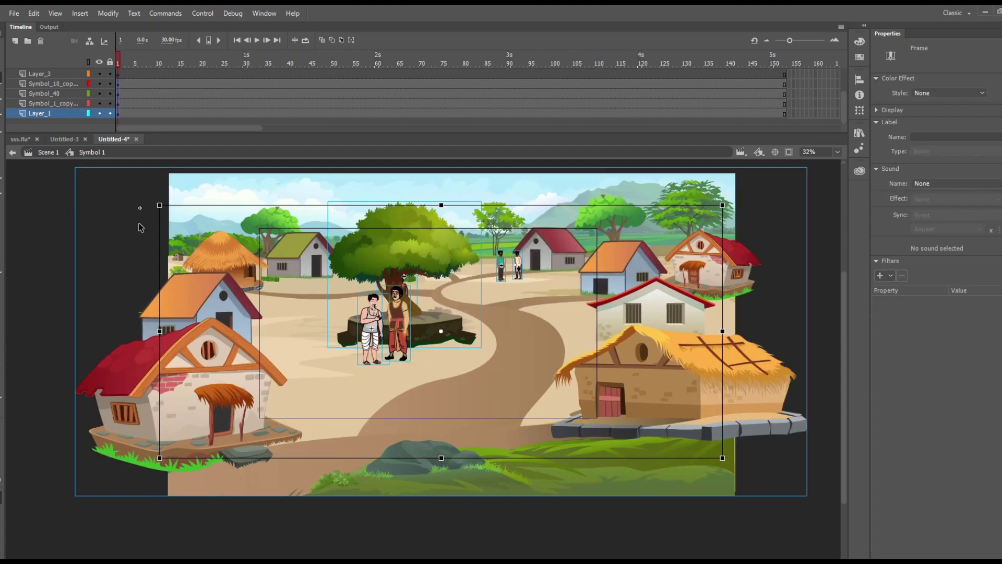
{"action": "left_click", "coordinate": [788, 152]}
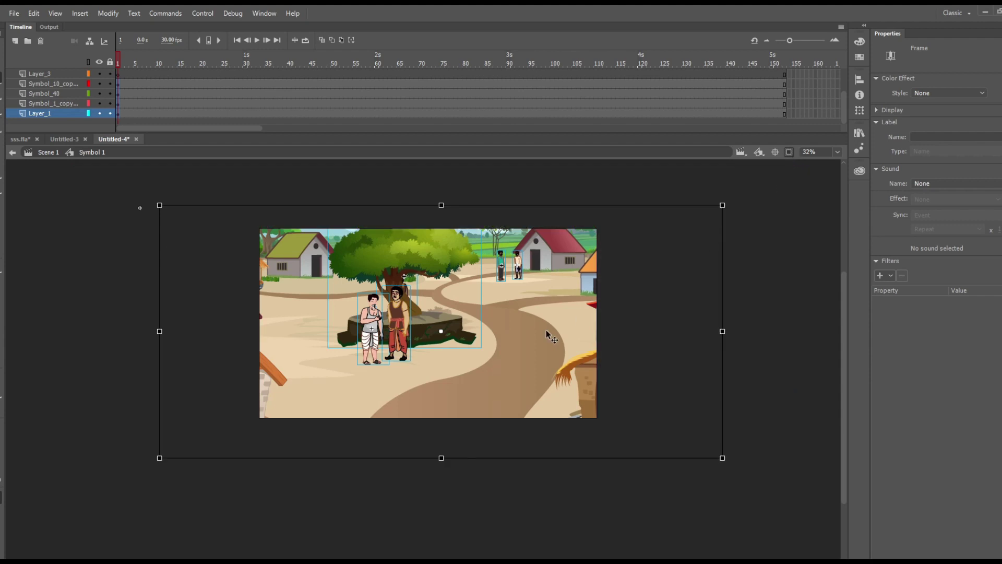
{"action": "scroll", "coordinate": [395, 273], "scroll_direction": "up", "scroll_amount": 2}
{"action": "scroll", "coordinate": [396, 273], "scroll_direction": "down", "scroll_amount": 2}
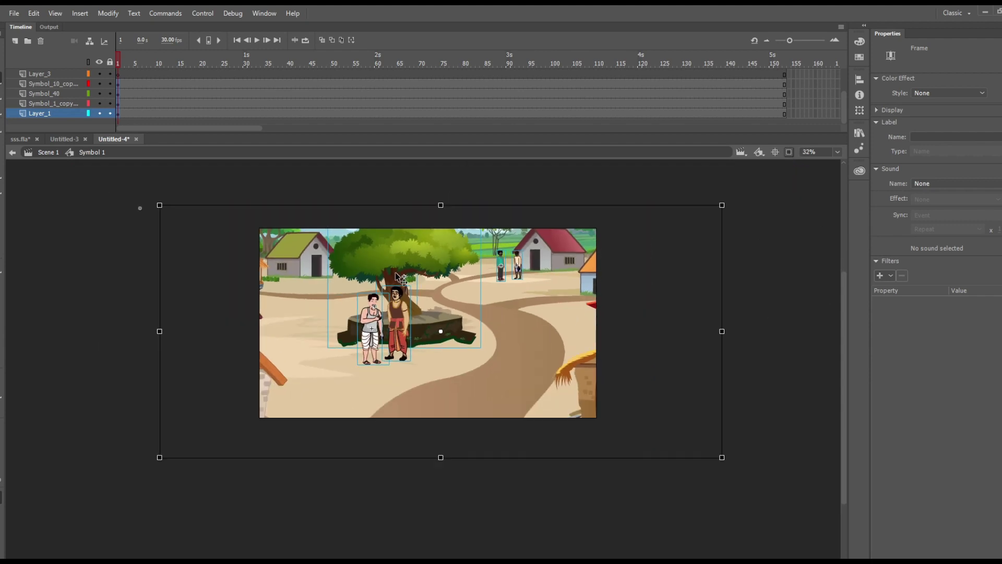
Step: Insert keyframes at frame 143 on all artwork layers, leaving out the audio layer
{"action": "left_click", "coordinate": [718, 62]}
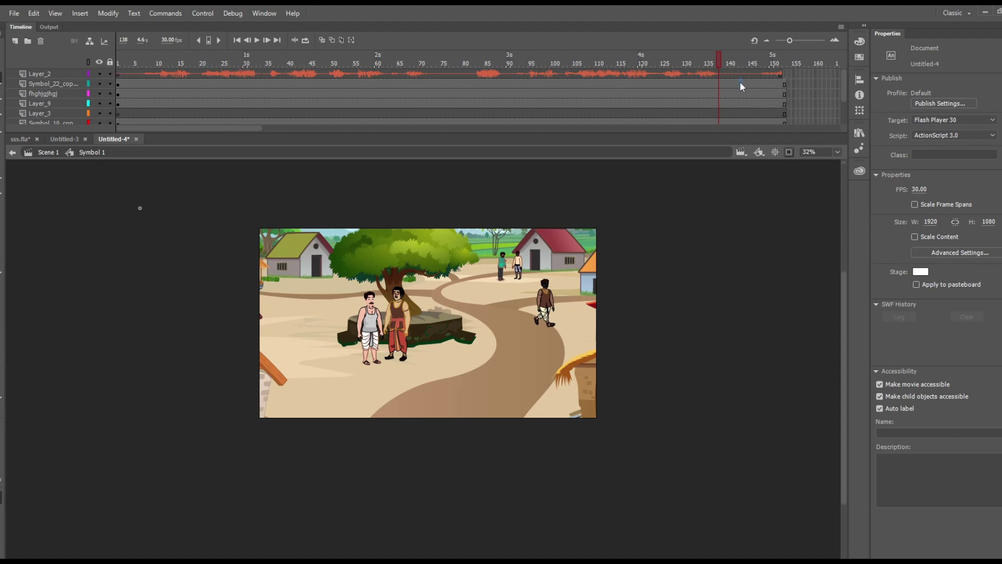
{"action": "left_click", "coordinate": [740, 81]}
{"action": "key", "text": "ctrl+a"}
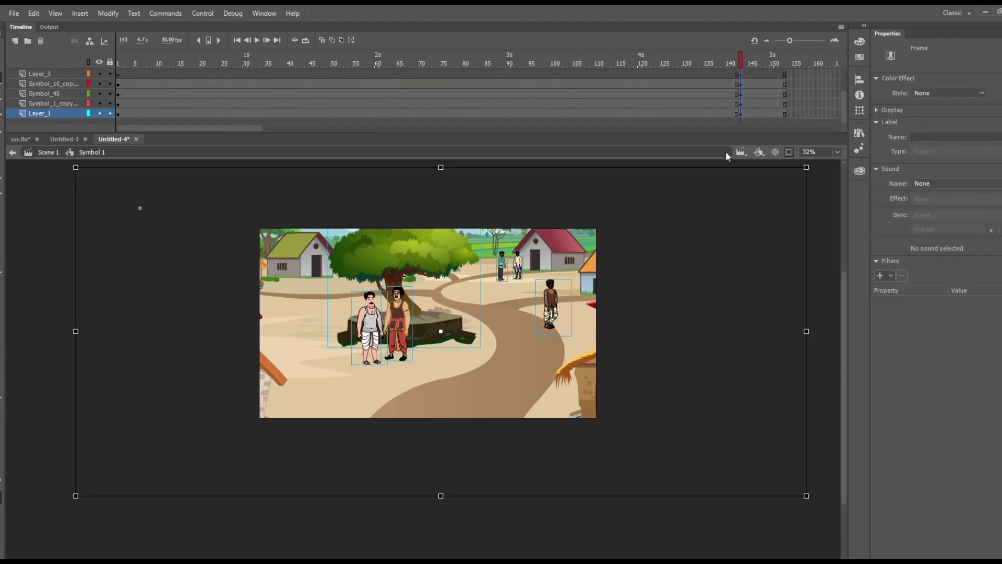
Step: Create classic tweens between the frame 1 and frame 143 keyframes on all artwork layers
{"action": "scroll", "coordinate": [724, 53], "scroll_direction": "up", "scroll_amount": 2}
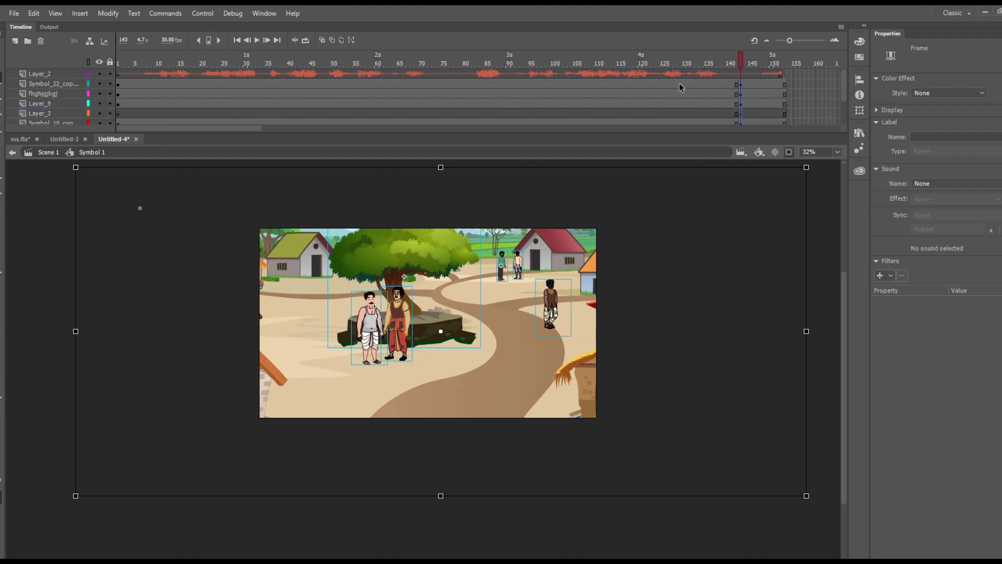
{"action": "left_click_drag", "start_coordinate": [679, 84], "coordinate": [697, 306]}
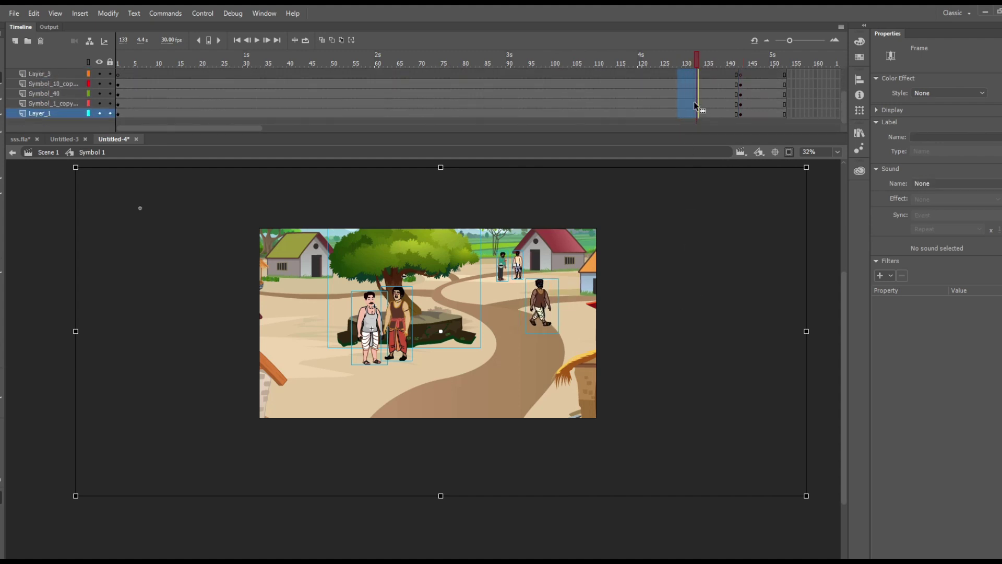
{"action": "right_click", "coordinate": [694, 104]}
{"action": "left_click", "coordinate": [720, 131]}
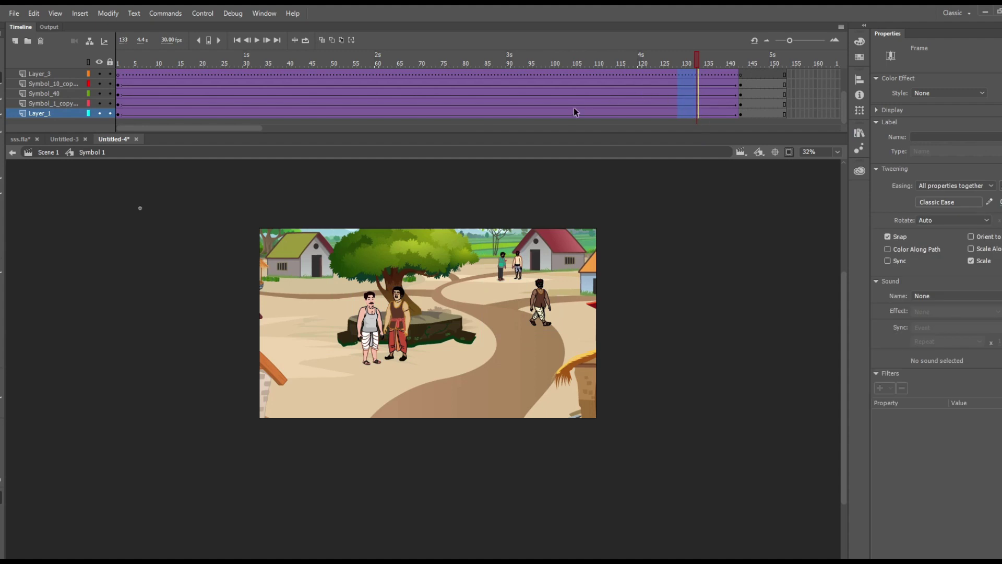
Step: Delete the empty Layer_3 and remove all frames after frame 143 from every layer
{"action": "scroll", "coordinate": [571, 111], "scroll_direction": "up", "scroll_amount": 2}
{"action": "left_click", "coordinate": [60, 114]}
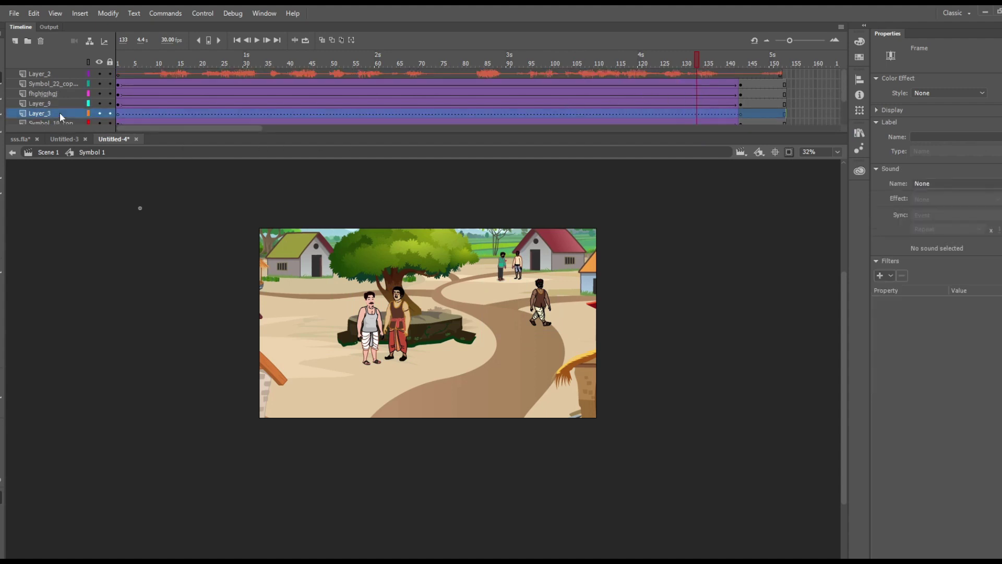
{"action": "left_click", "coordinate": [40, 41]}
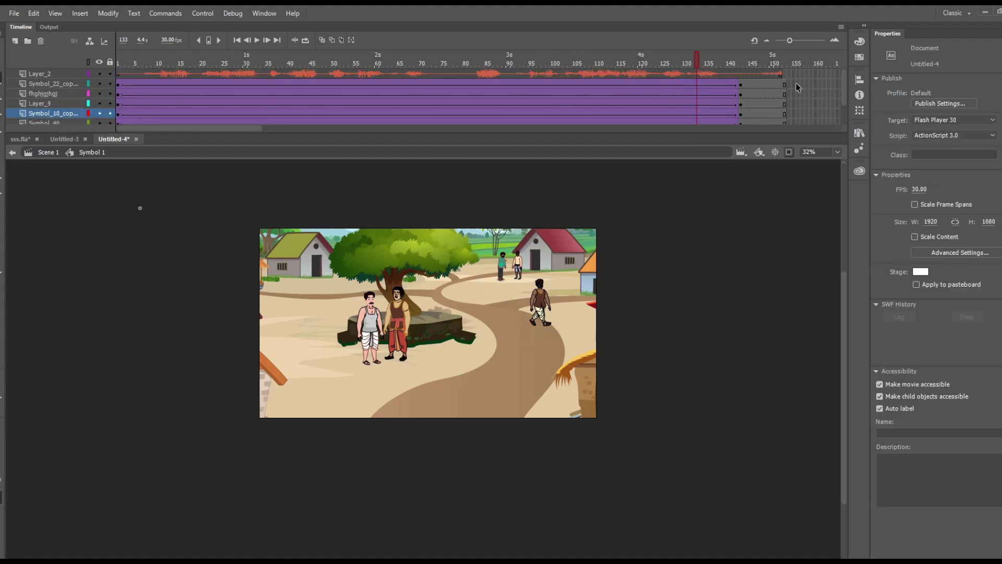
{"action": "left_click_drag", "start_coordinate": [746, 79], "coordinate": [803, 315]}
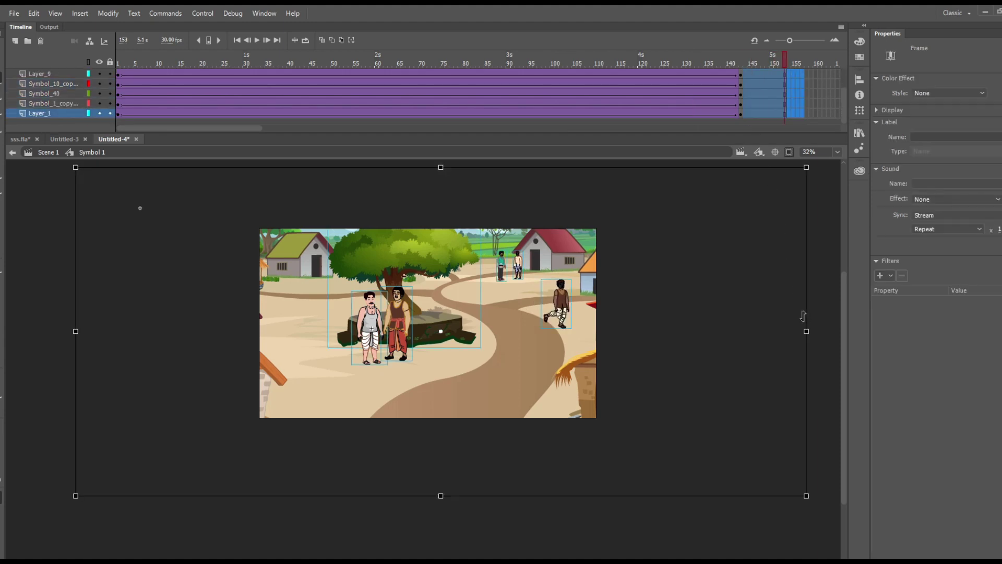
{"action": "left_click", "coordinate": [804, 319]}
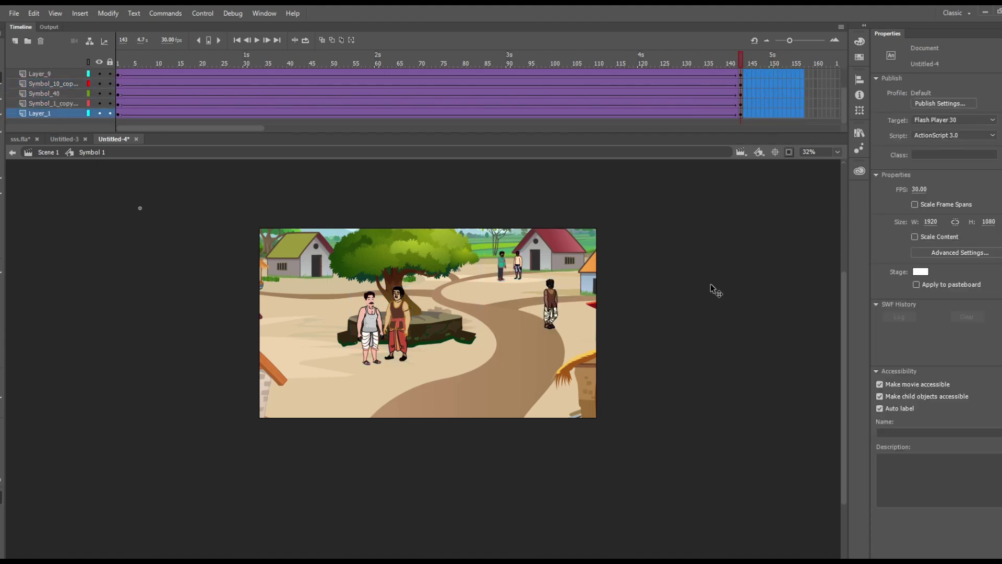
Step: Scale the frame 143 contents of all artwork layers to 80%
{"action": "left_click", "coordinate": [710, 62]}
{"action": "scroll", "coordinate": [742, 85], "scroll_direction": "up", "scroll_amount": 2}
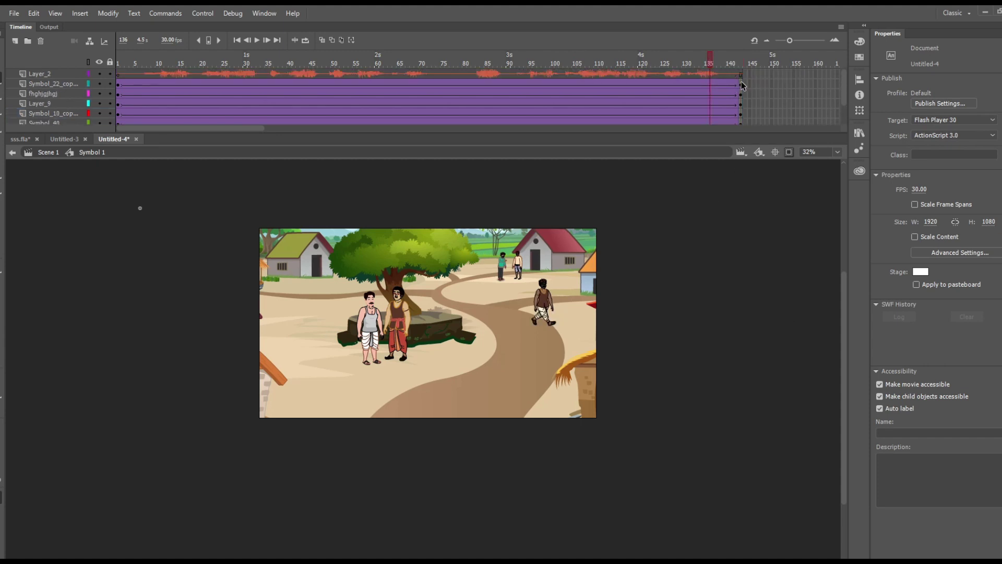
{"action": "left_click_drag", "start_coordinate": [742, 78], "coordinate": [731, 233]}
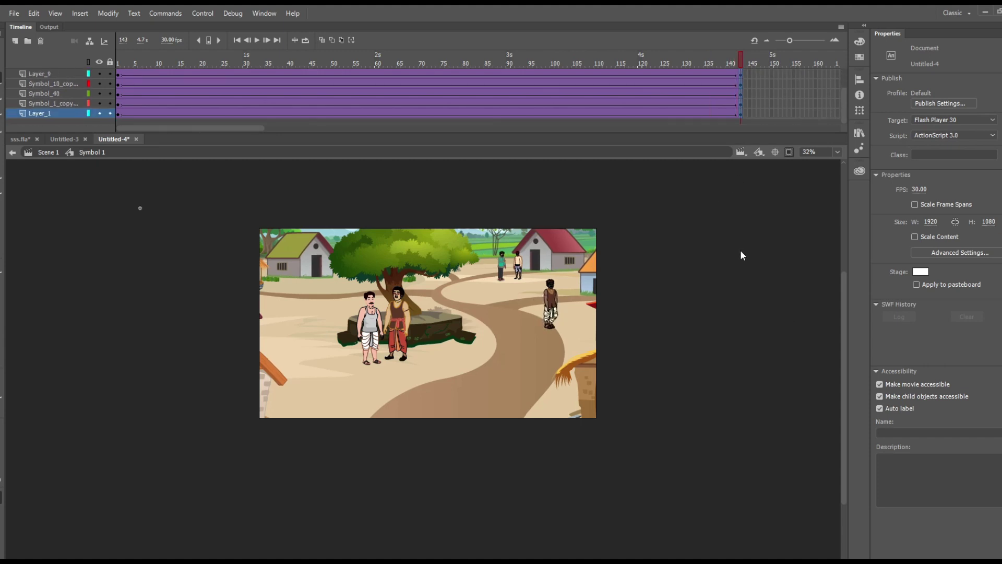
{"action": "key", "text": "ctrl+a"}
{"action": "key", "text": "ctrl+alt+s"}
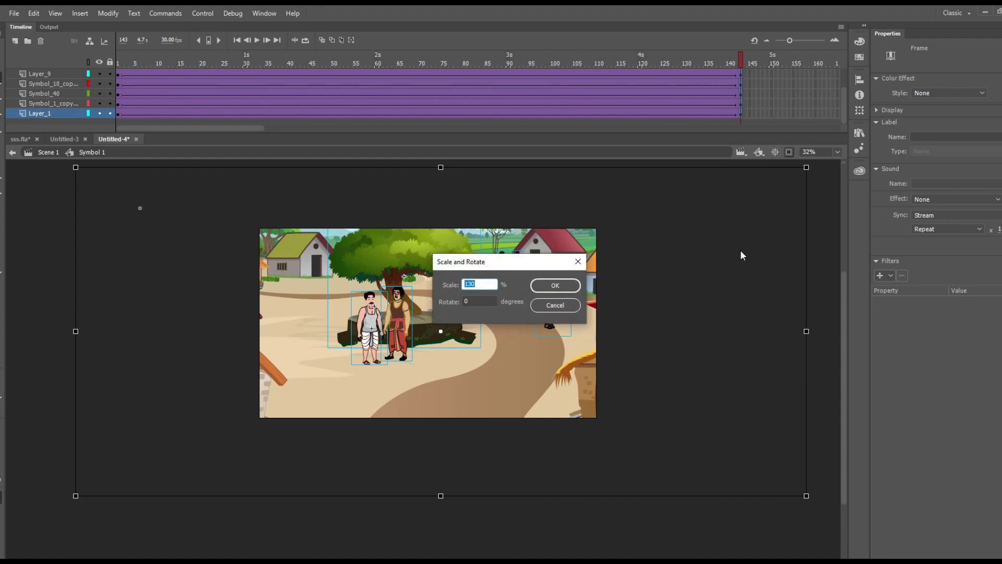
{"action": "type", "text": "80"}
{"action": "key", "text": "Return"}
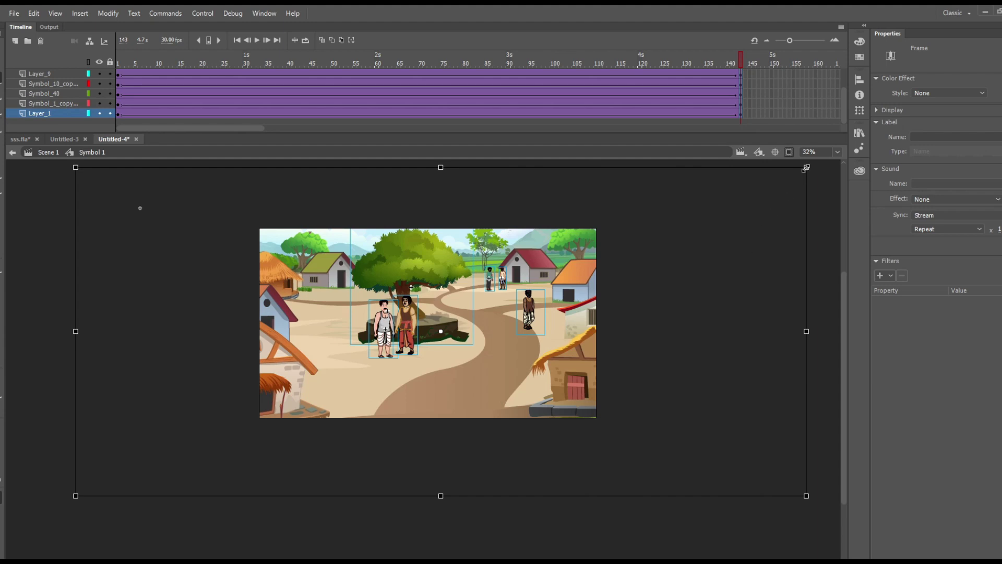
Step: Shrink the frame 143 contents once more so more of the village fits the stage, and play back the zoom-out
{"action": "left_click", "coordinate": [790, 152]}
{"action": "left_click", "coordinate": [791, 153]}
{"action": "key", "text": "ctrl+alt+s"}
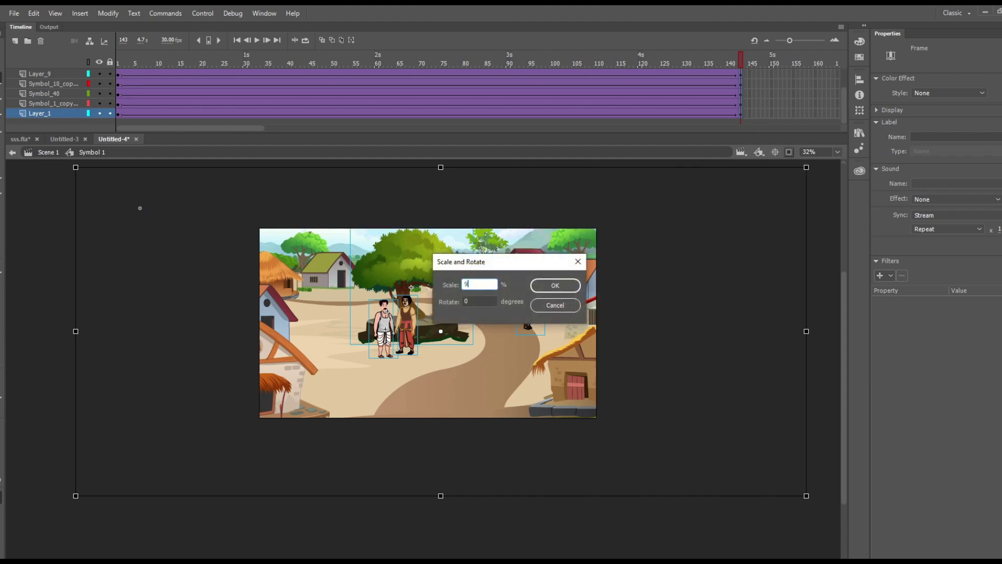
{"action": "key", "text": "Return"}
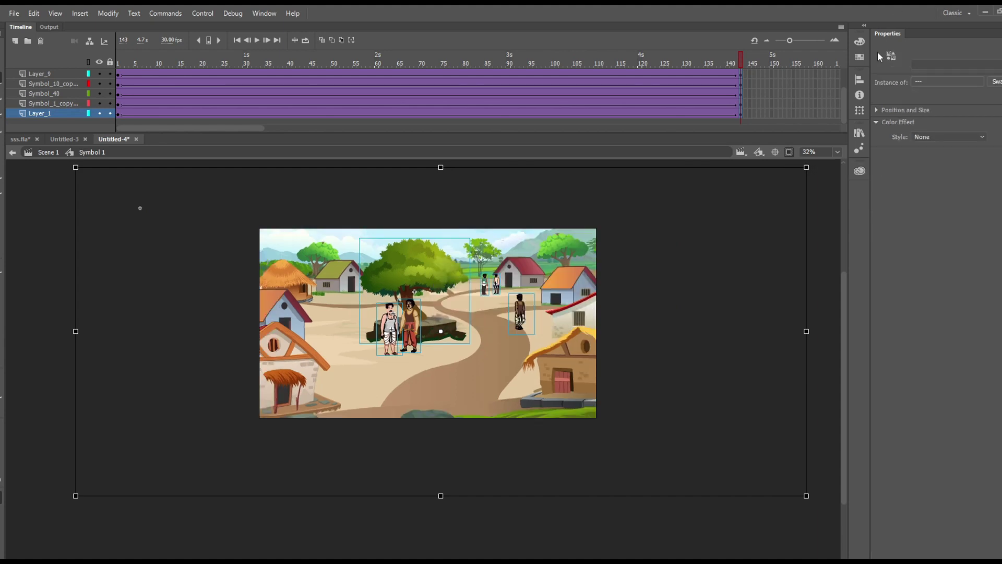
{"action": "left_click", "coordinate": [444, 52]}
{"action": "left_click", "coordinate": [256, 41]}
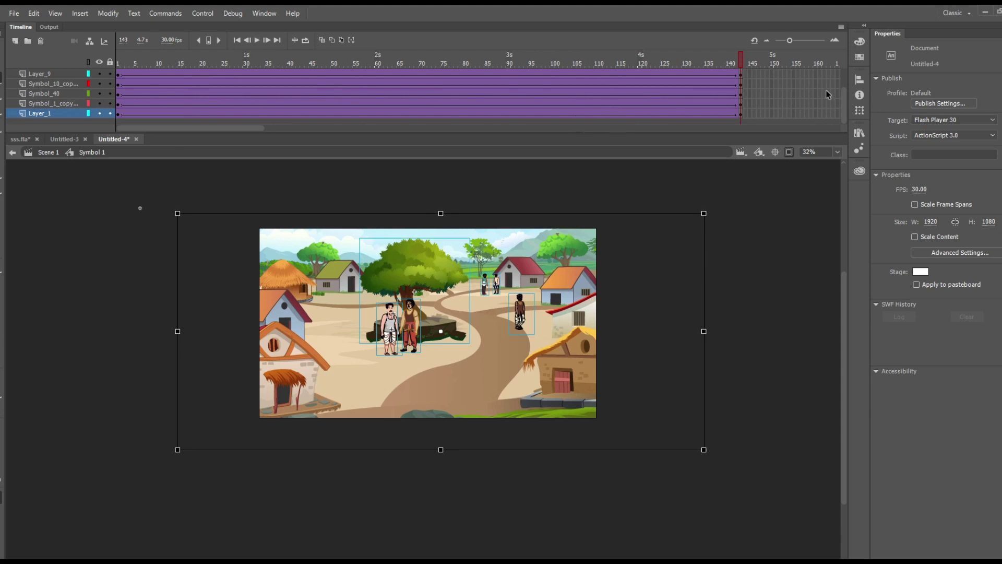
Step: Apply a custom ease curve with a gradual start to the classic tweens on all artwork layers
{"action": "scroll", "coordinate": [264, 70], "scroll_direction": "up", "scroll_amount": 3}
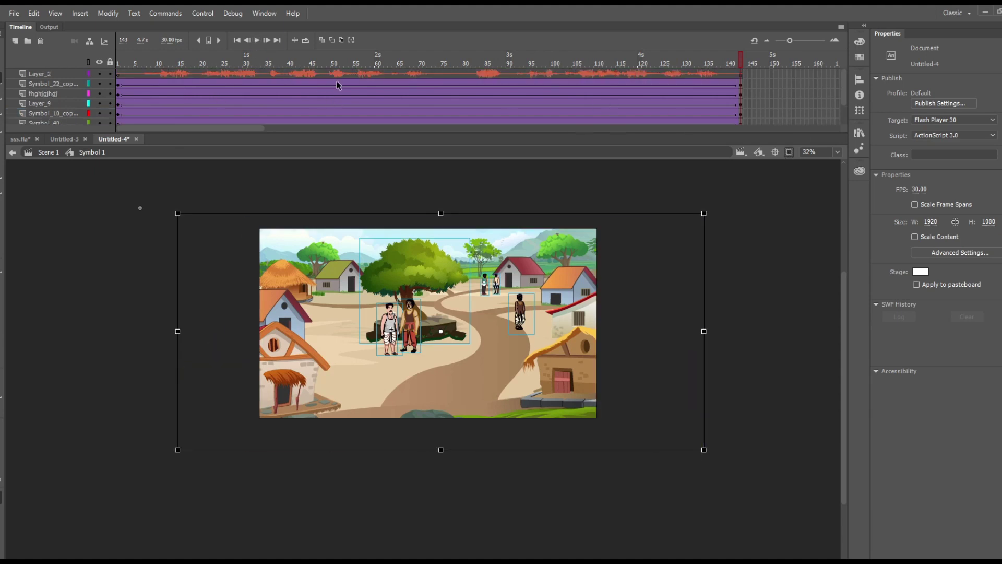
{"action": "left_click_drag", "start_coordinate": [336, 84], "coordinate": [412, 124]}
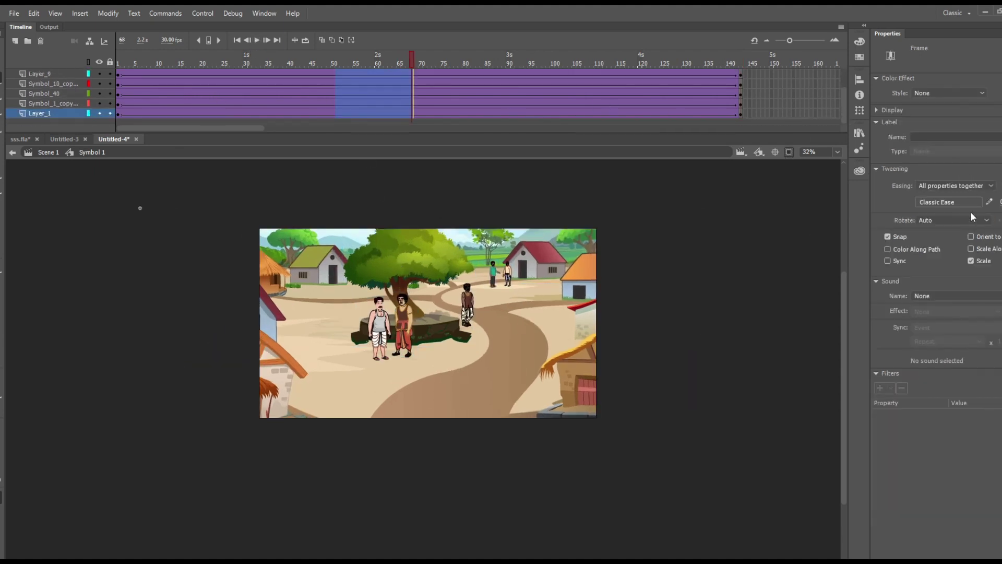
{"action": "left_click", "coordinate": [989, 202]}
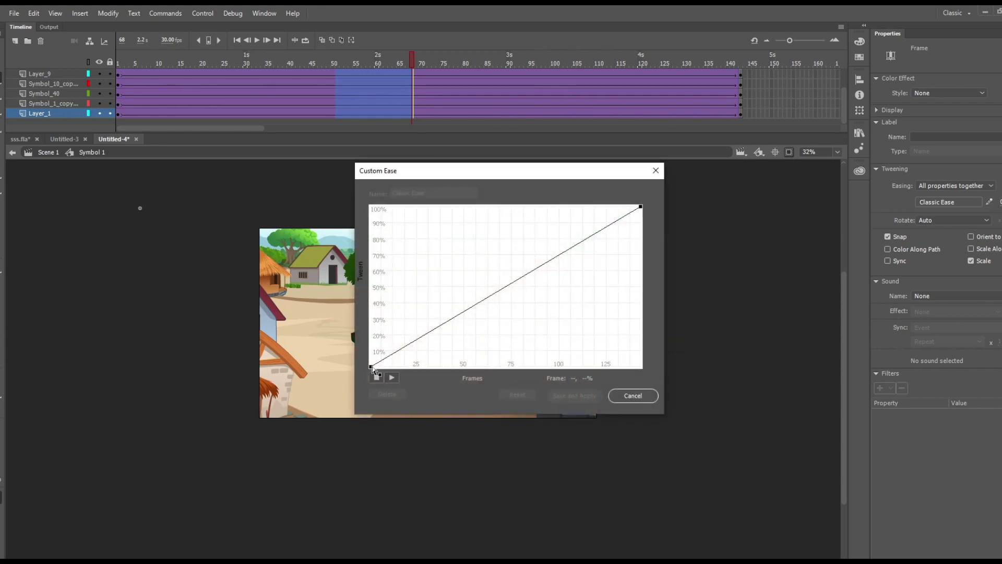
{"action": "left_click_drag", "start_coordinate": [461, 315], "coordinate": [474, 388]}
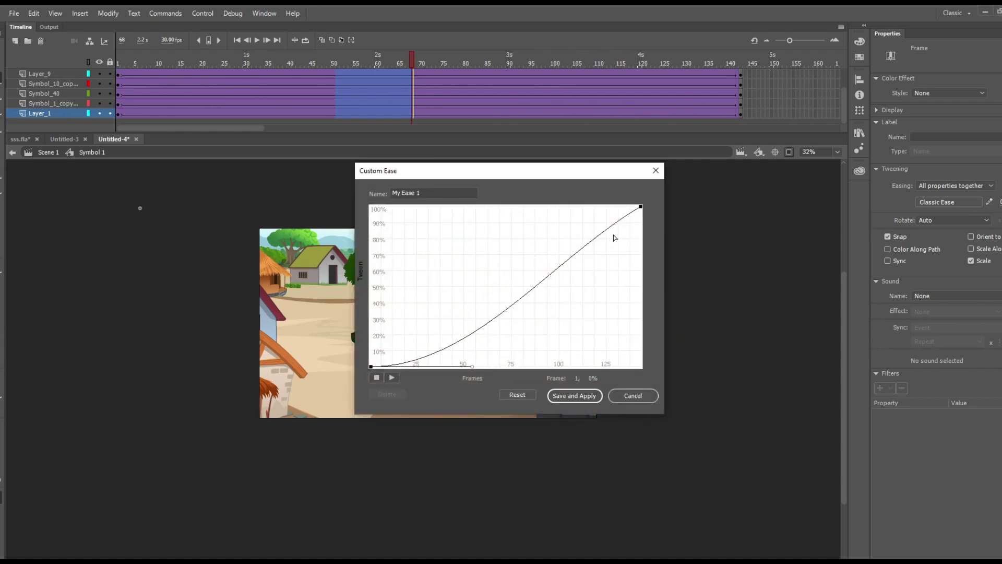
{"action": "left_click", "coordinate": [641, 208]}
{"action": "key", "text": "Return"}
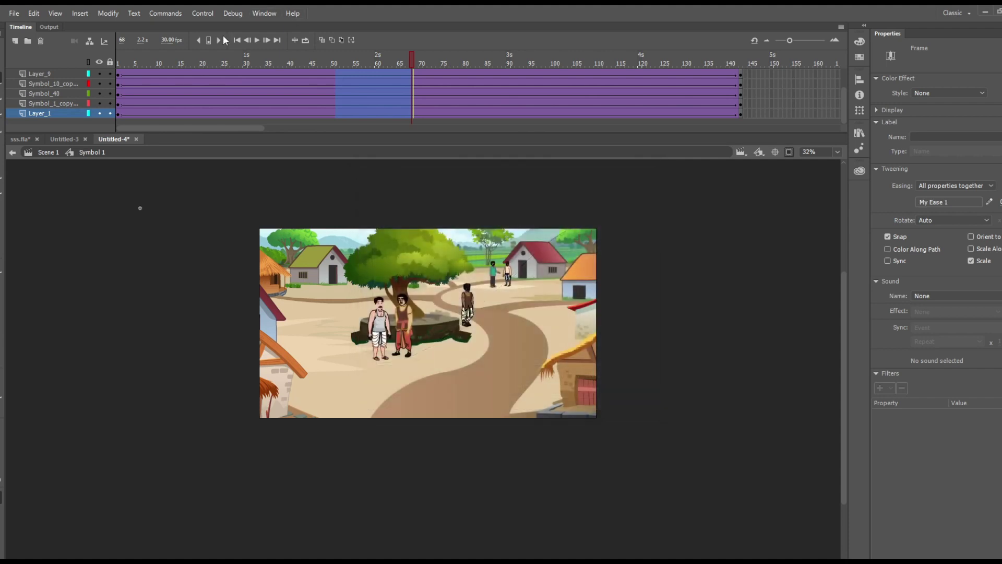
Step: Play back the eased zoom-out inside the symbol and check its final framing at frame 143
{"action": "left_click_drag", "start_coordinate": [121, 62], "coordinate": [741, 196]}
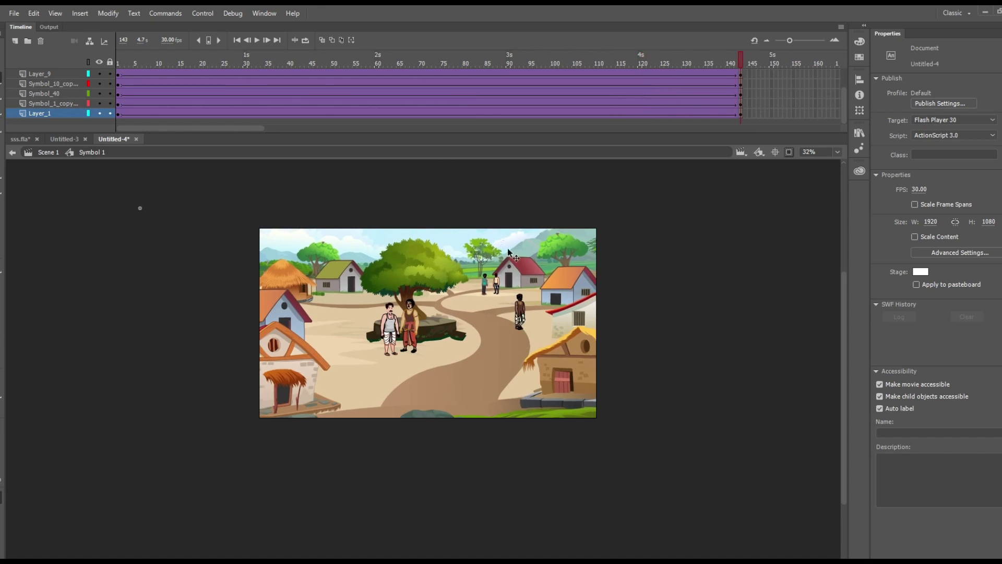
{"action": "left_click", "coordinate": [258, 62]}
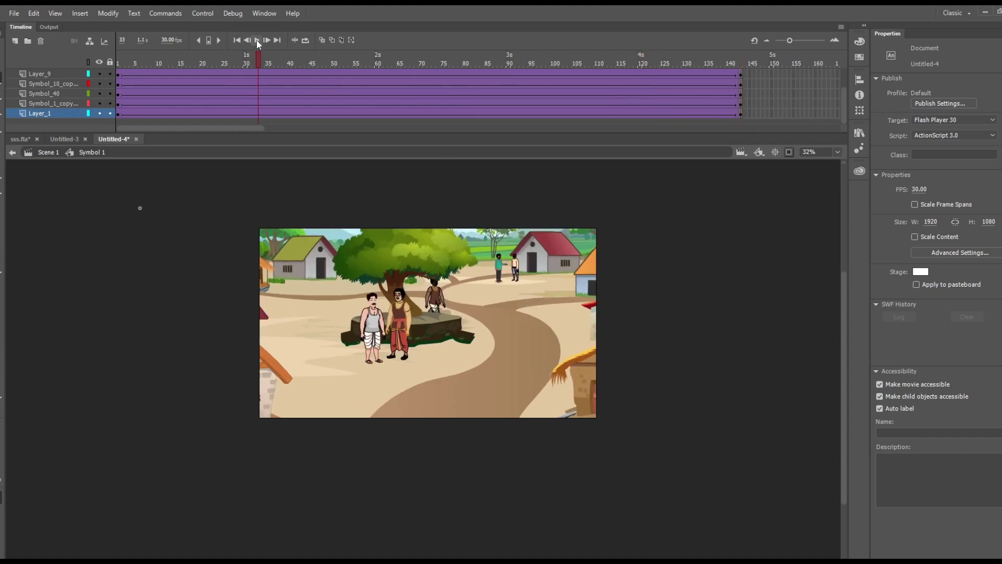
{"action": "left_click", "coordinate": [257, 41]}
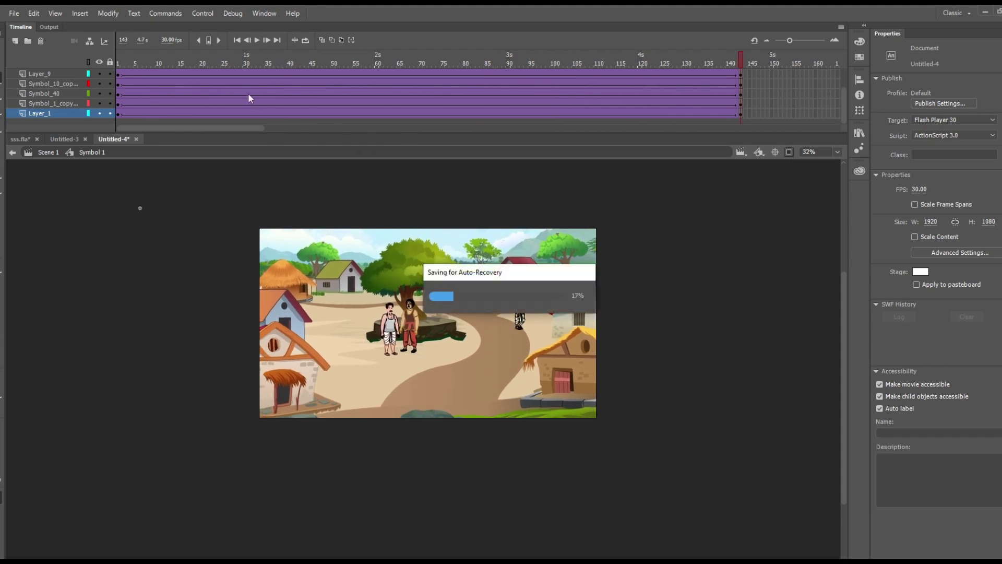
Step: Copy the trimmed voice layer Layer_2 from inside the symbol and paste it above Layer_3 in Scene 1
{"action": "scroll", "coordinate": [63, 84], "scroll_direction": "up", "scroll_amount": 2}
{"action": "left_click", "coordinate": [64, 73]}
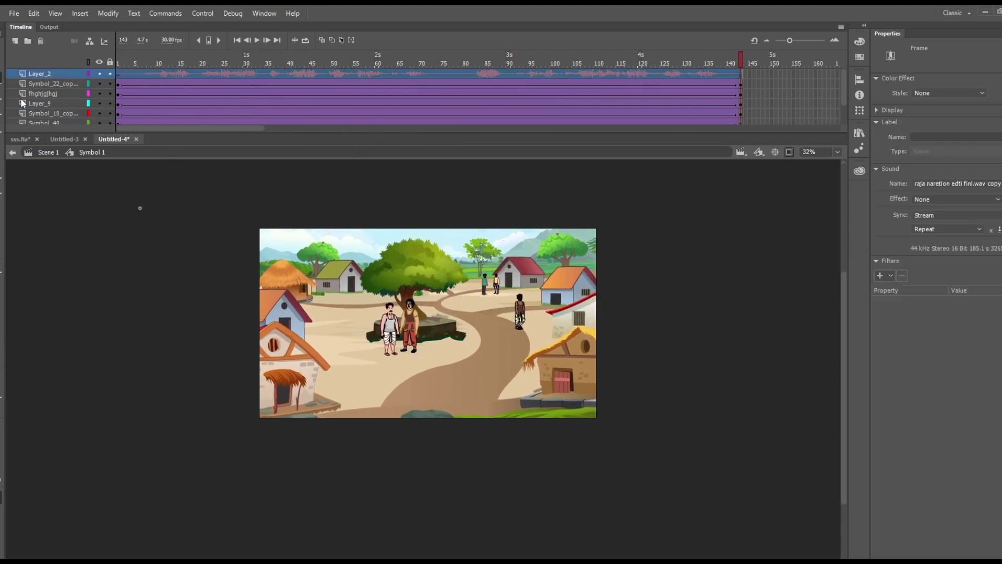
{"action": "left_click", "coordinate": [184, 60]}
{"action": "right_click", "coordinate": [63, 77]}
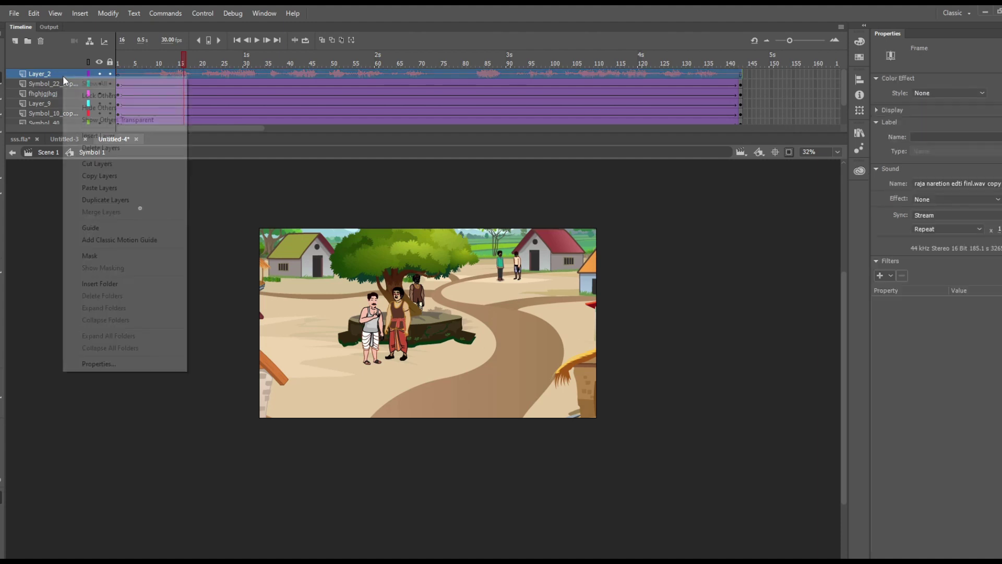
{"action": "left_click", "coordinate": [87, 179]}
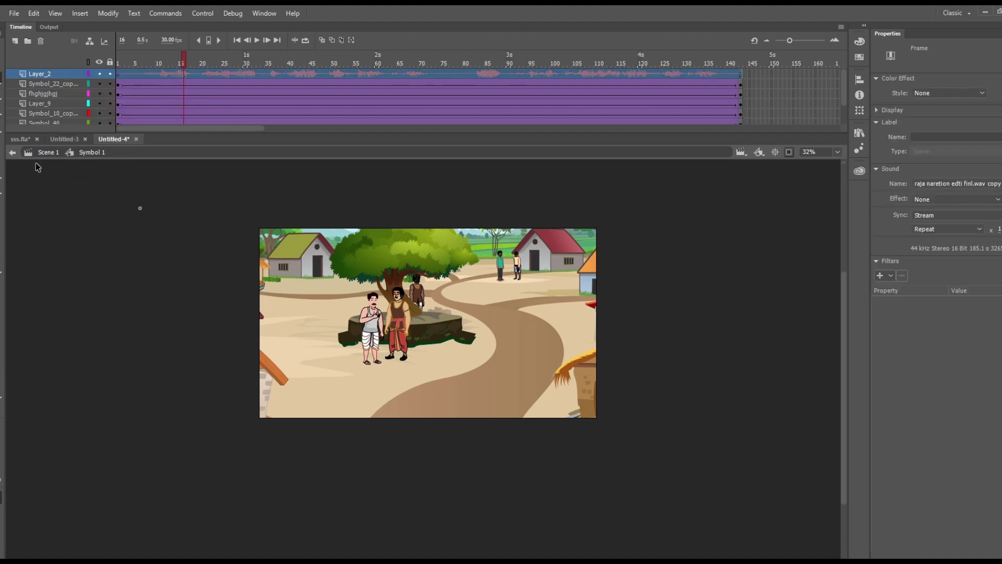
{"action": "left_click", "coordinate": [48, 153]}
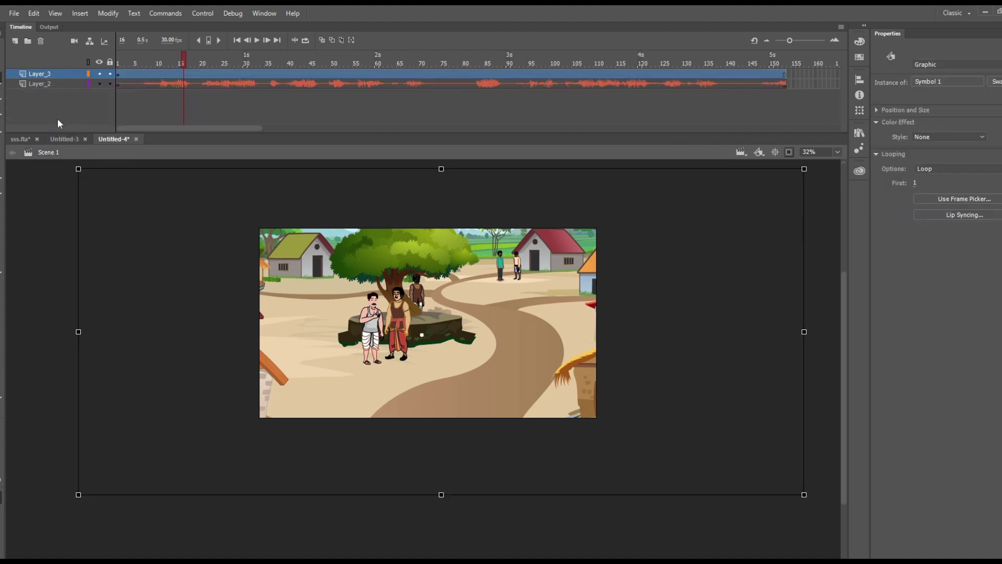
{"action": "right_click", "coordinate": [54, 74]}
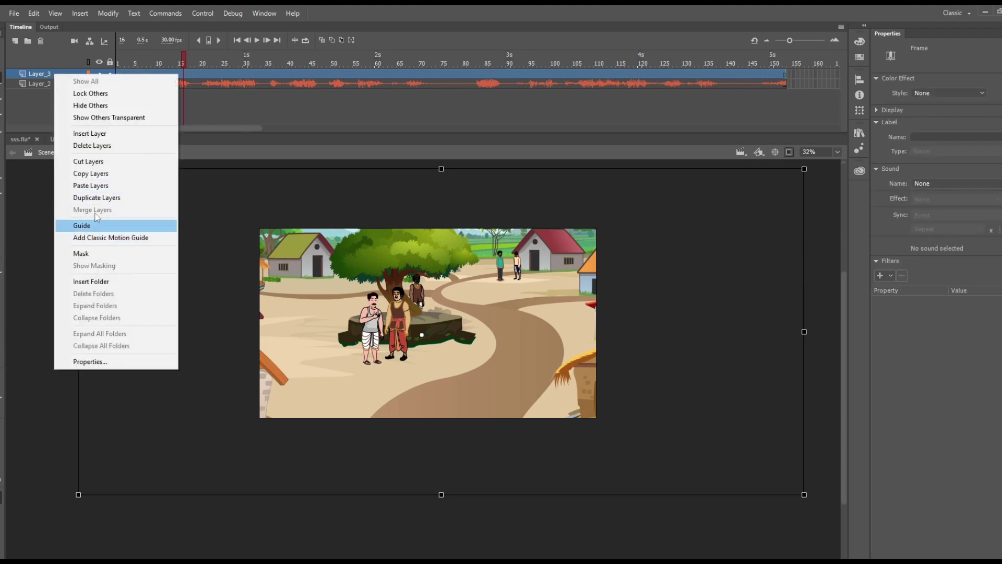
{"action": "left_click", "coordinate": [105, 185]}
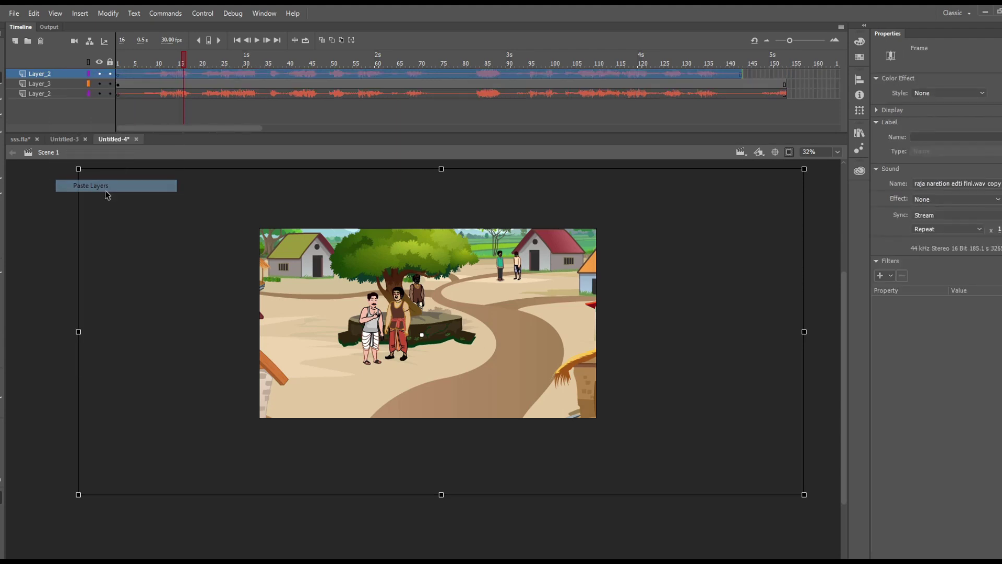
Step: Delete the original untrimmed voice layer in Scene 1 and remove Layer_3's frames after frame 143
{"action": "left_click", "coordinate": [63, 96]}
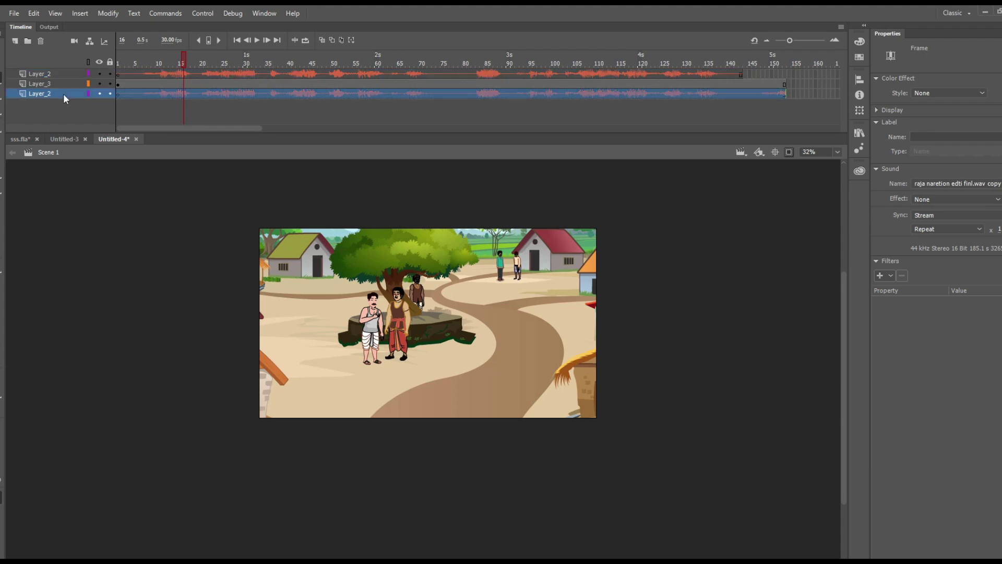
{"action": "left_click", "coordinate": [41, 42]}
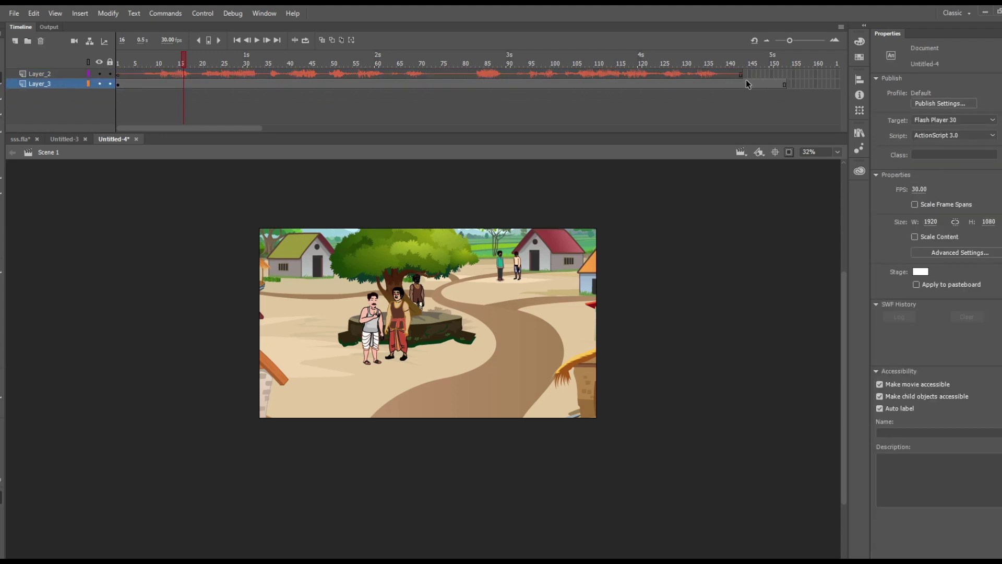
{"action": "left_click_drag", "start_coordinate": [745, 75], "coordinate": [799, 84]}
{"action": "left_click", "coordinate": [697, 63]}
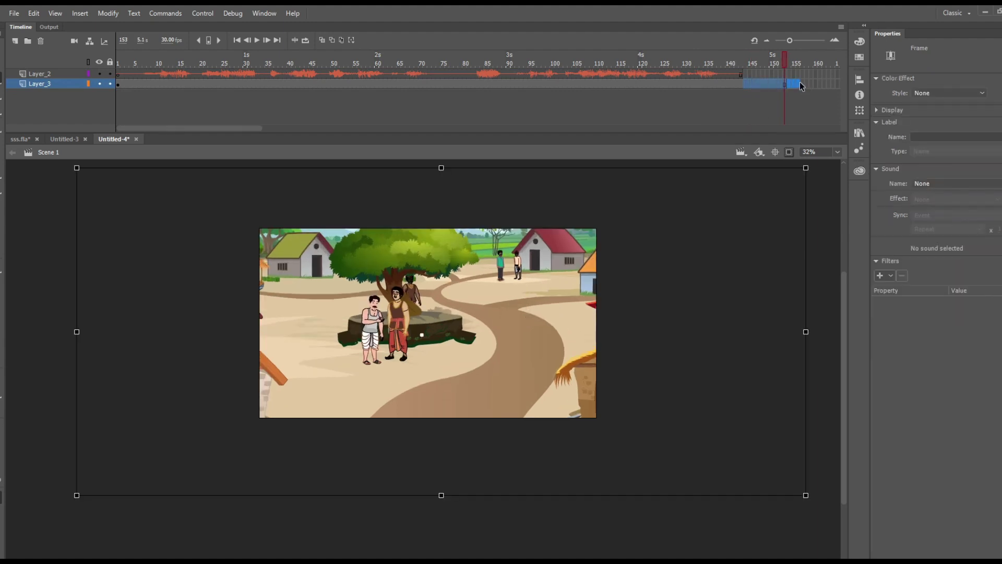
{"action": "key", "text": "shift+F5"}
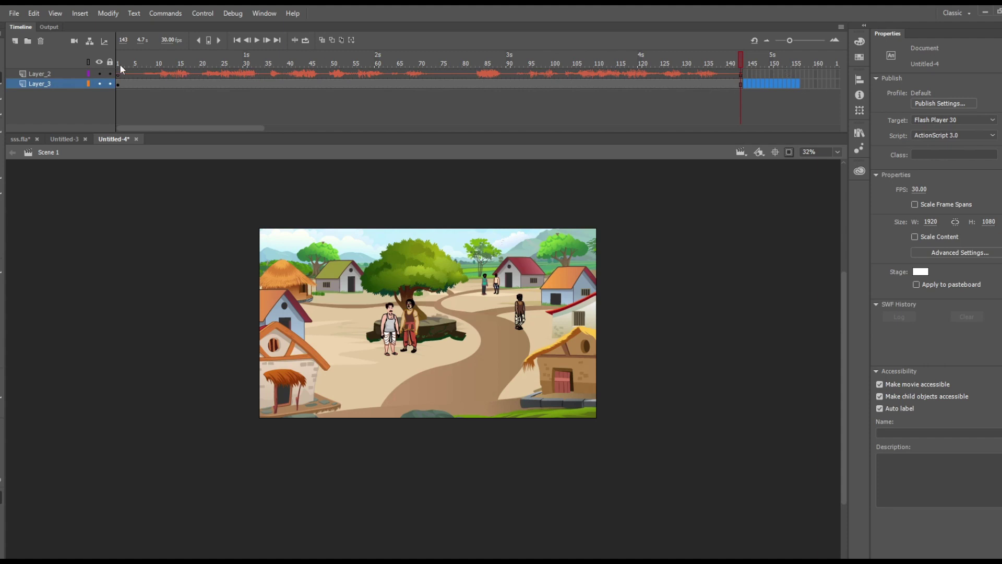
Step: Save the finished village document as scence 1.fla
{"action": "left_click", "coordinate": [14, 13]}
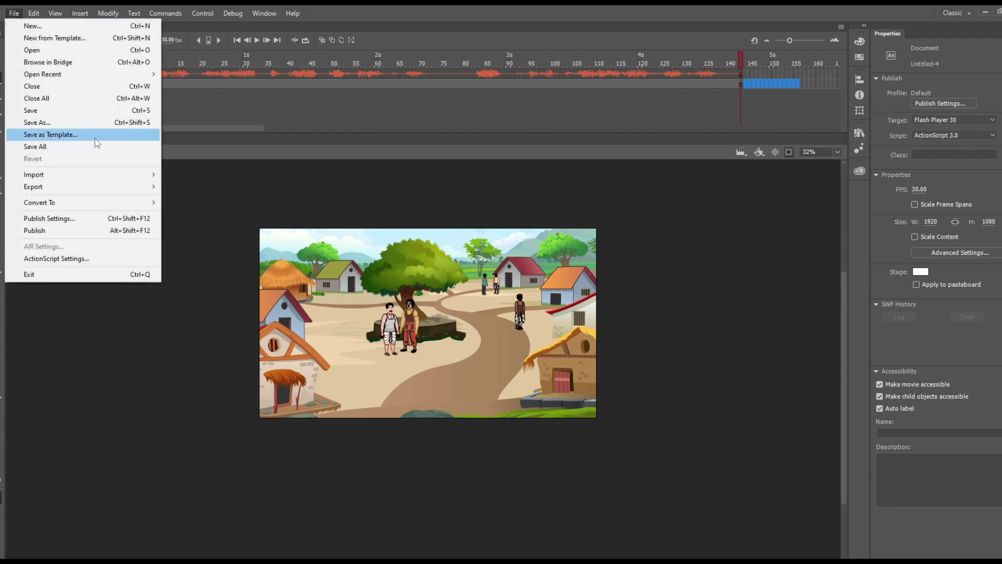
{"action": "left_click", "coordinate": [240, 190]}
{"action": "key", "text": "ctrl+s"}
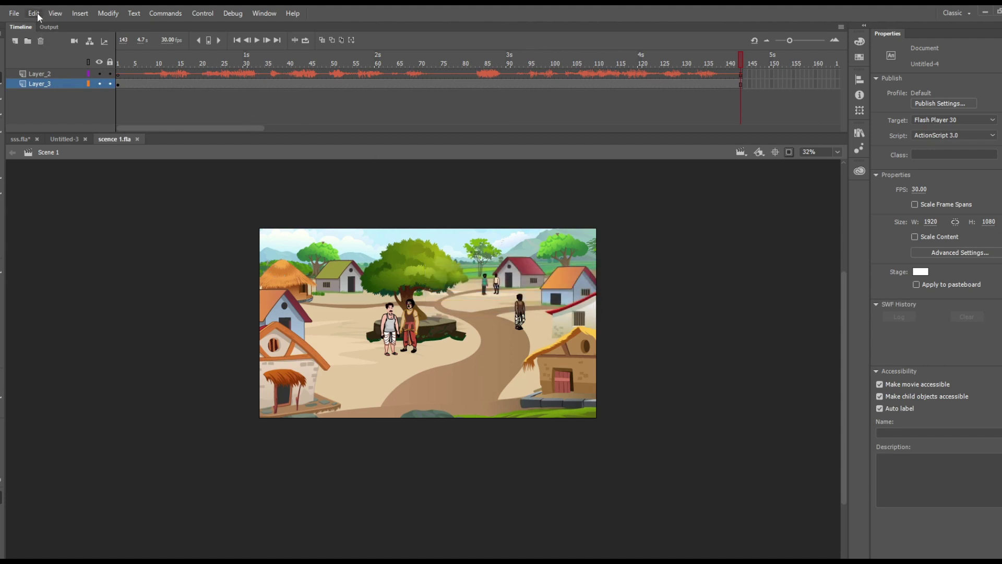
Step: Create a new Full HD document, 1920 x 1080 pixels at 30 fps, with ActionScript 3.0
{"action": "left_click", "coordinate": [14, 13]}
{"action": "left_click", "coordinate": [21, 25]}
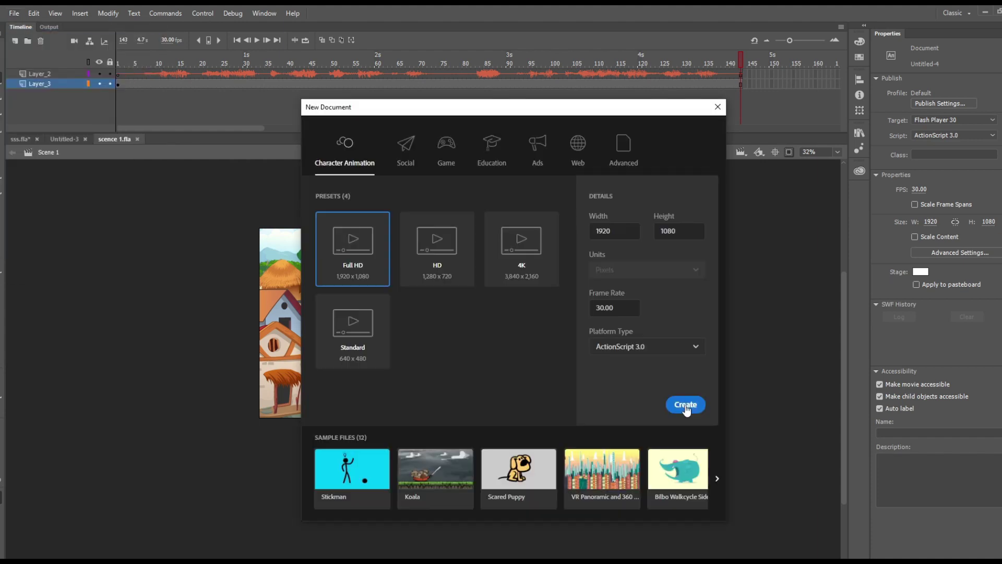
{"action": "left_click", "coordinate": [685, 404]}
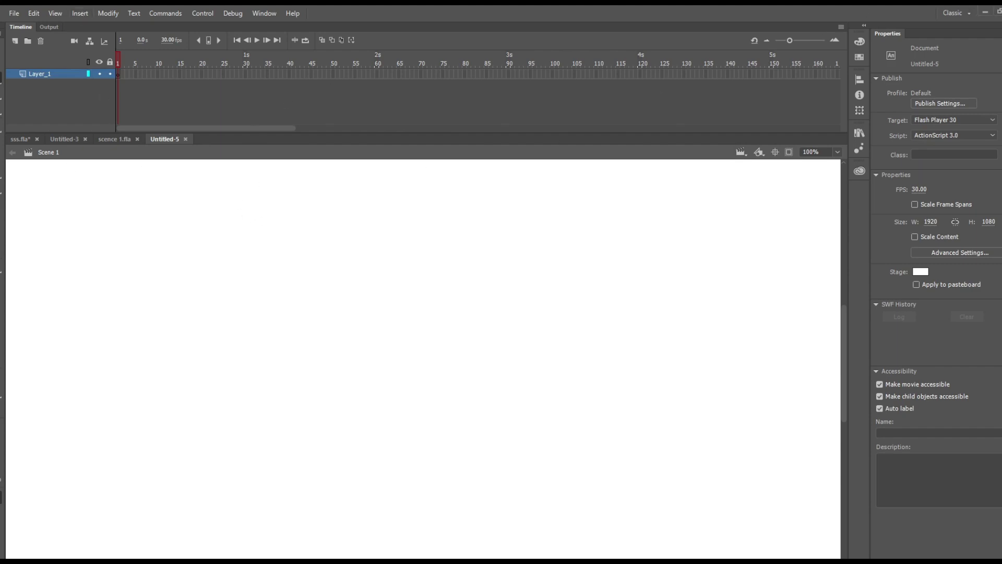
Step: Place scene 2.wav from the voice folder on Layer_1, extend the layer to frame 99 and play back the voice
{"action": "left_click", "coordinate": [984, 12]}
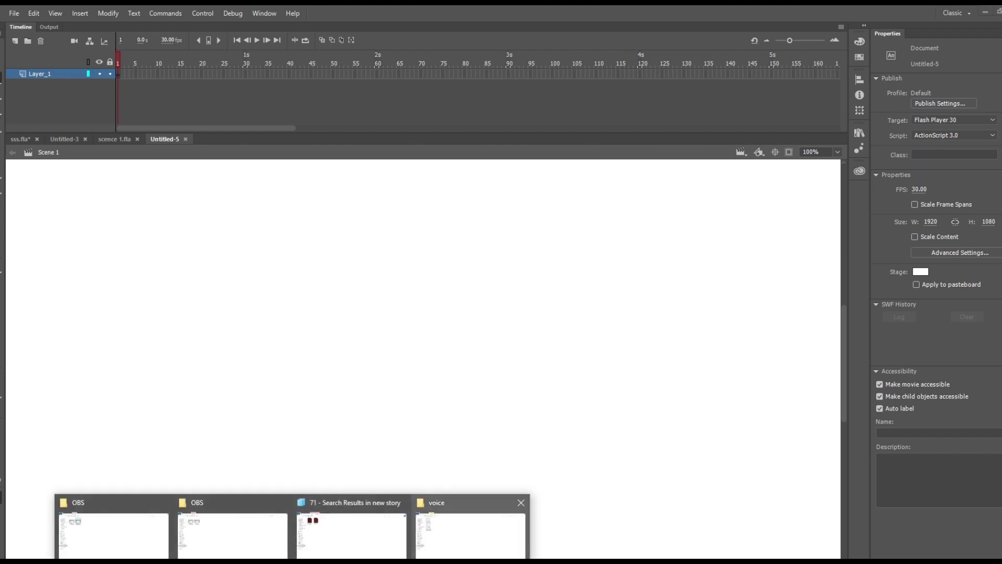
{"action": "left_click", "coordinate": [470, 540]}
{"action": "left_click", "coordinate": [117, 76]}
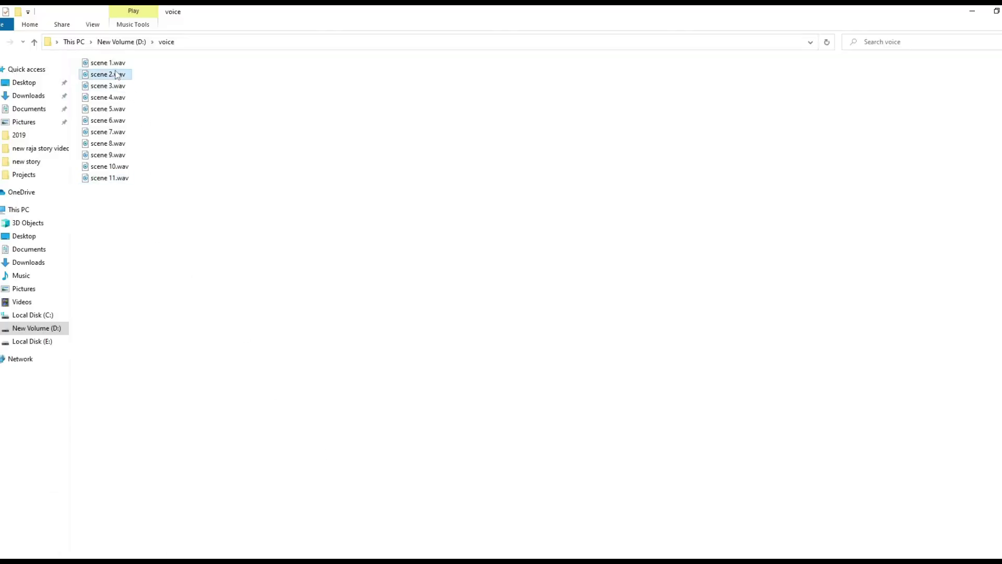
{"action": "left_click_drag", "start_coordinate": [116, 76], "coordinate": [342, 394]}
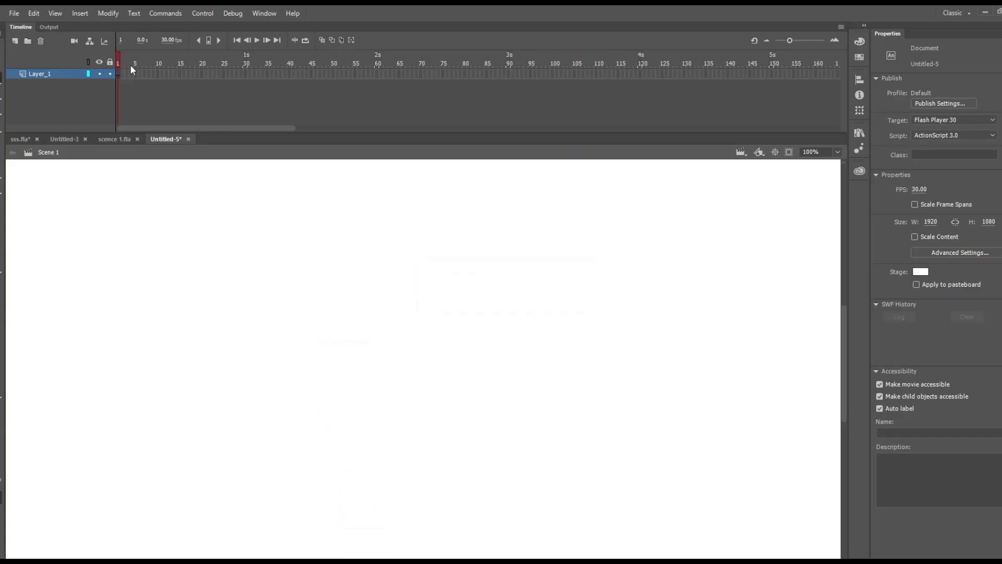
{"action": "left_click", "coordinate": [547, 74]}
{"action": "key", "text": "F5"}
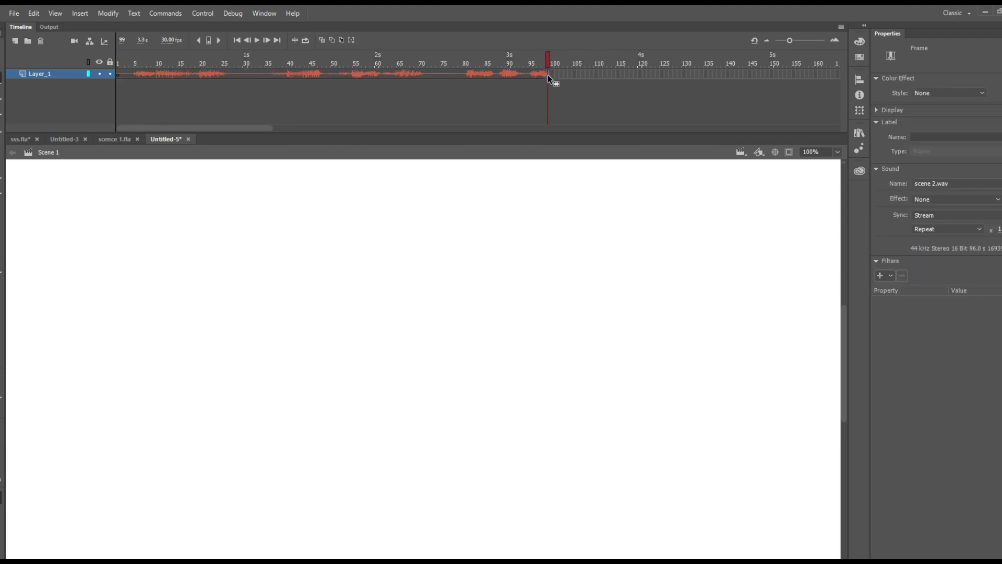
{"action": "left_click", "coordinate": [202, 65]}
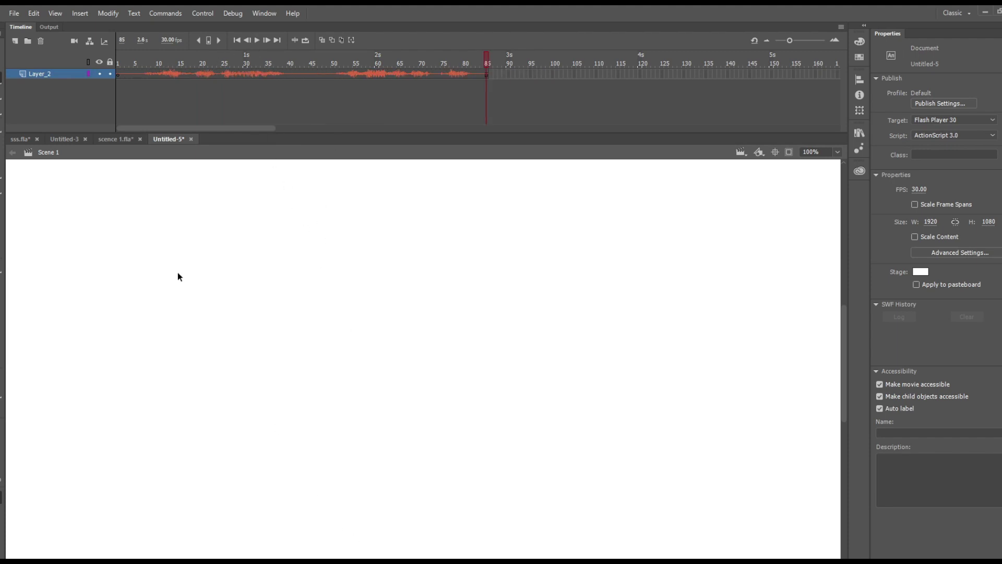
{"action": "left_click", "coordinate": [256, 41]}
Step: Copy the desert palace background from sss.fla and paste it into frame 1 of a new layer above the voice in Untitled-5
{"action": "left_click", "coordinate": [20, 141]}
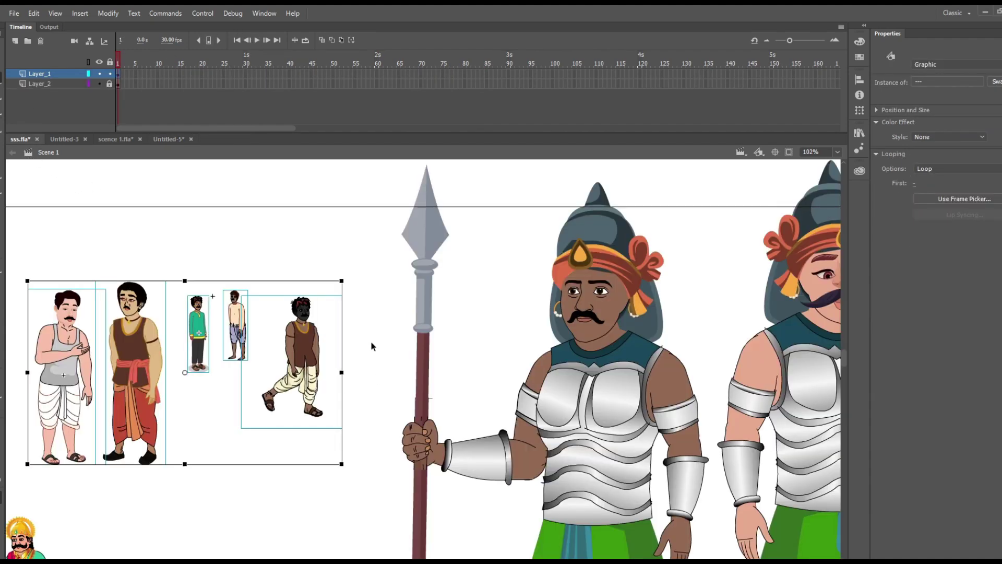
{"action": "scroll", "coordinate": [371, 345], "scroll_direction": "down", "scroll_amount": 10}
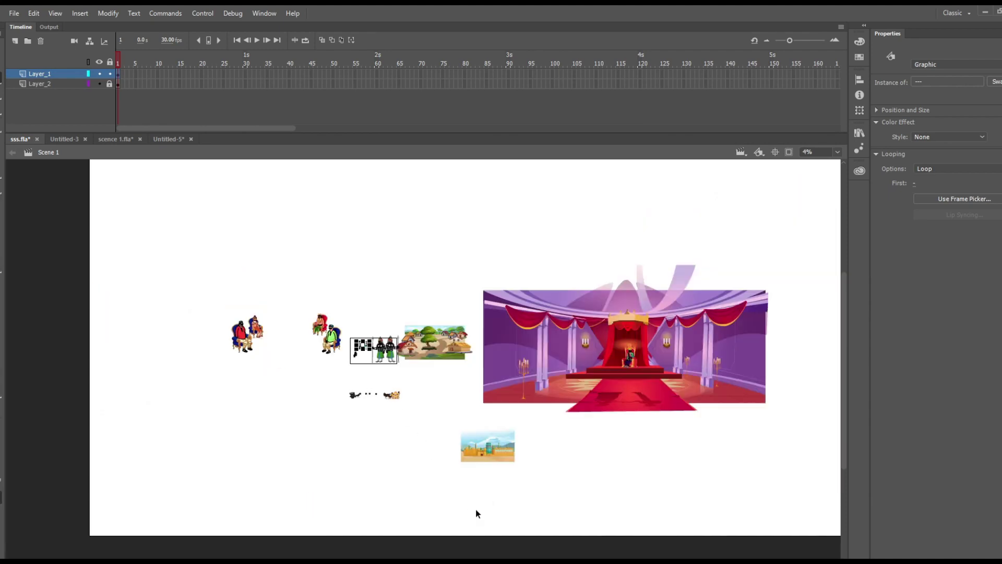
{"action": "scroll", "coordinate": [499, 449], "scroll_direction": "up", "scroll_amount": 5}
{"action": "left_click", "coordinate": [501, 454]}
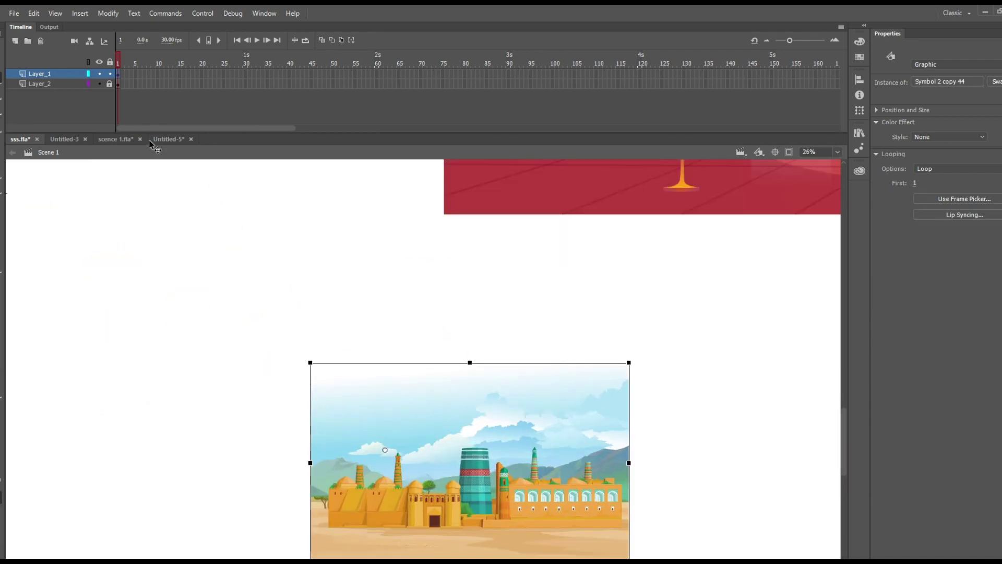
{"action": "left_click", "coordinate": [166, 139]}
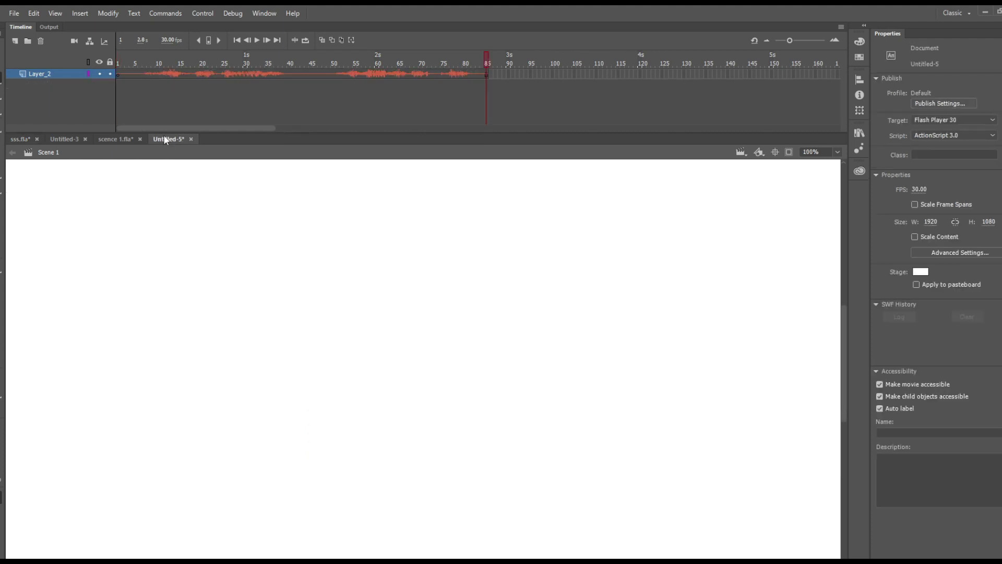
{"action": "left_click", "coordinate": [19, 41]}
{"action": "left_click", "coordinate": [120, 73]}
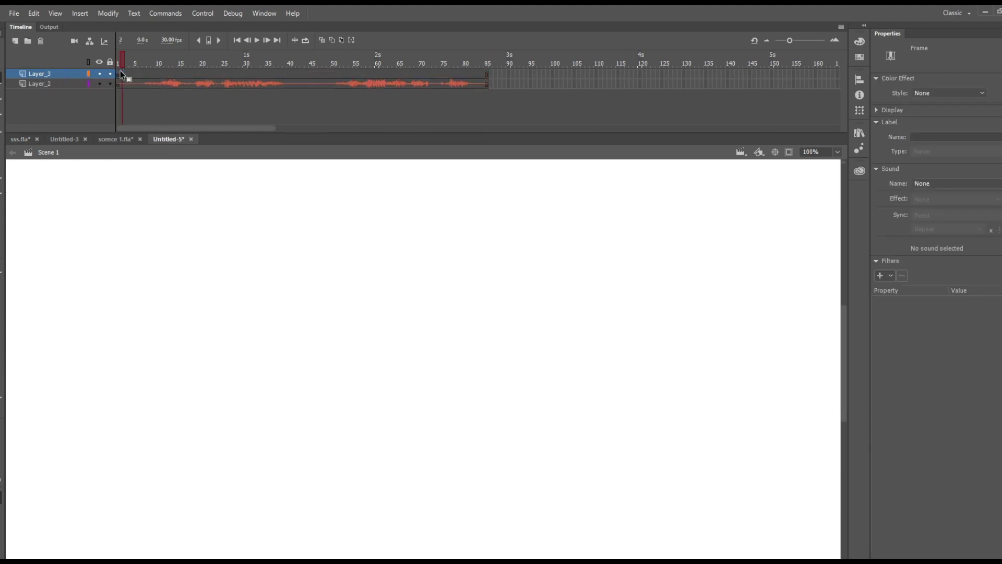
{"action": "left_click", "coordinate": [119, 75]}
{"action": "key", "text": "ctrl+v"}
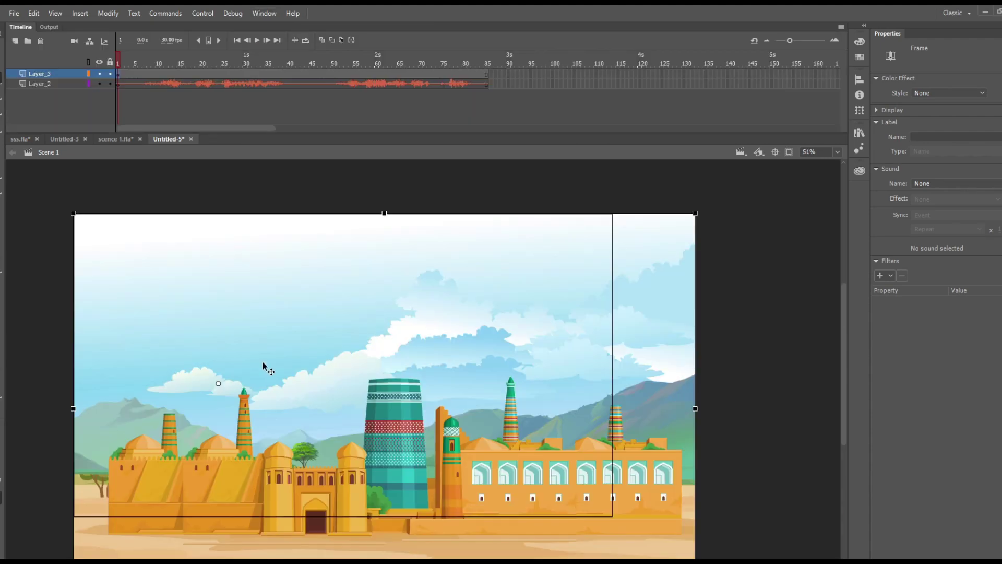
Step: Reposition the desert palace background so it covers the whole stage with a margin on every side
{"action": "scroll", "coordinate": [318, 354], "scroll_direction": "down", "scroll_amount": 6}
{"action": "scroll", "coordinate": [318, 355], "scroll_direction": "up", "scroll_amount": 5}
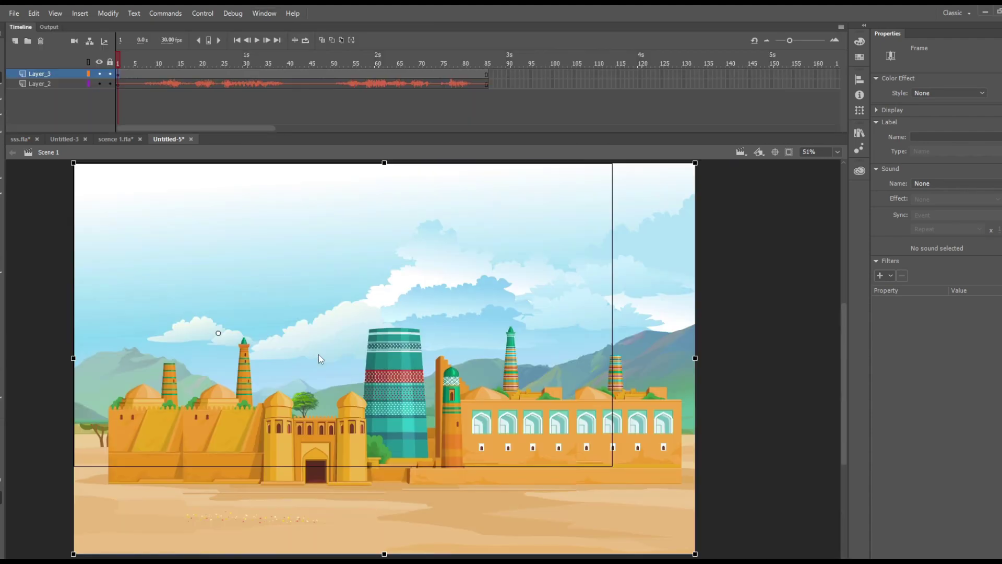
{"action": "left_click_drag", "start_coordinate": [449, 424], "coordinate": [409, 381]}
{"action": "scroll", "coordinate": [412, 371], "scroll_direction": "down", "scroll_amount": 2}
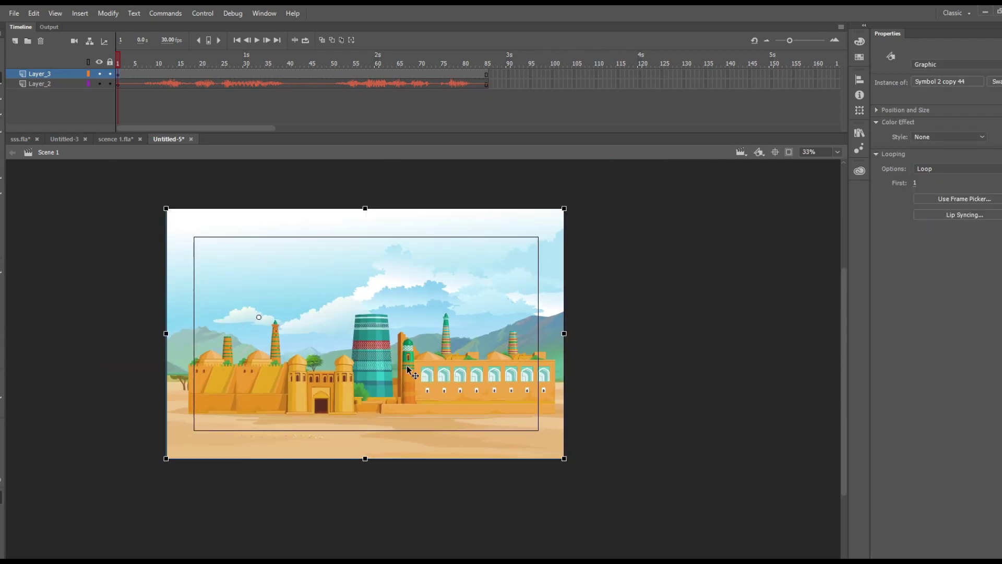
{"action": "scroll", "coordinate": [356, 409], "scroll_direction": "up", "scroll_amount": 2}
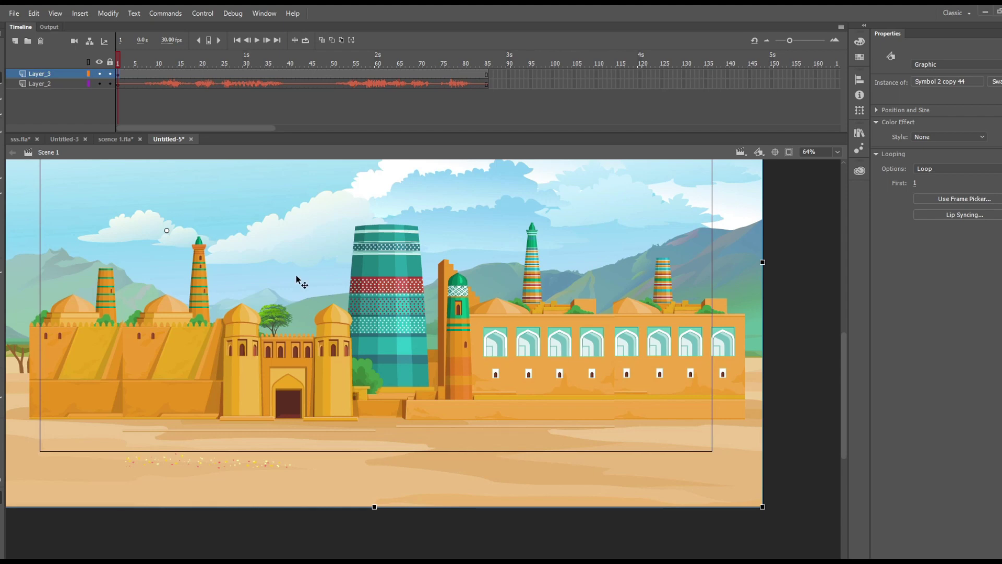
Step: Select the covered horse cart, the four guards and the royal carriage in sss.fla and copy them together
{"action": "left_click", "coordinate": [23, 137]}
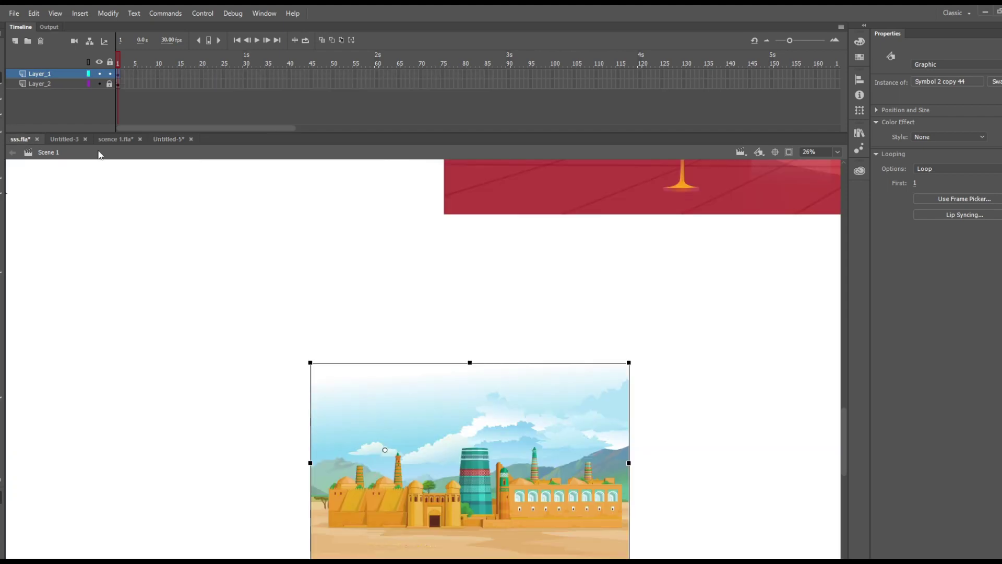
{"action": "scroll", "coordinate": [274, 298], "scroll_direction": "down", "scroll_amount": 3}
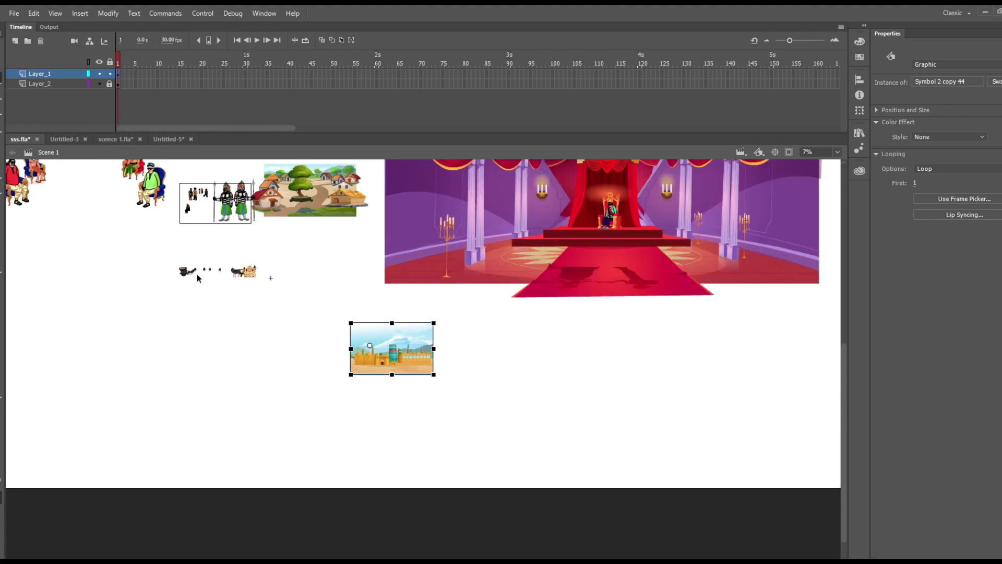
{"action": "scroll", "coordinate": [196, 272], "scroll_direction": "up", "scroll_amount": 5}
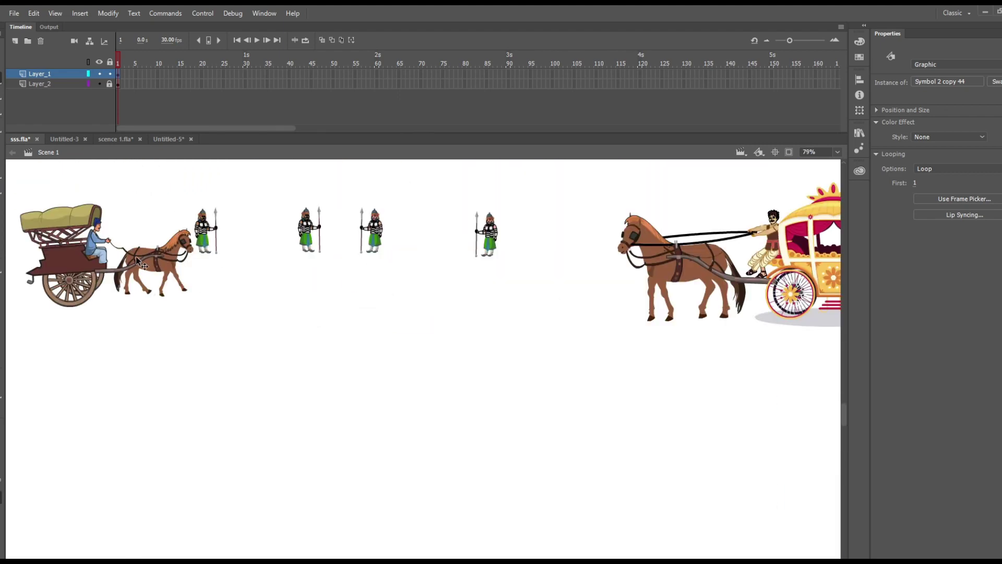
{"action": "left_click", "coordinate": [168, 252]}
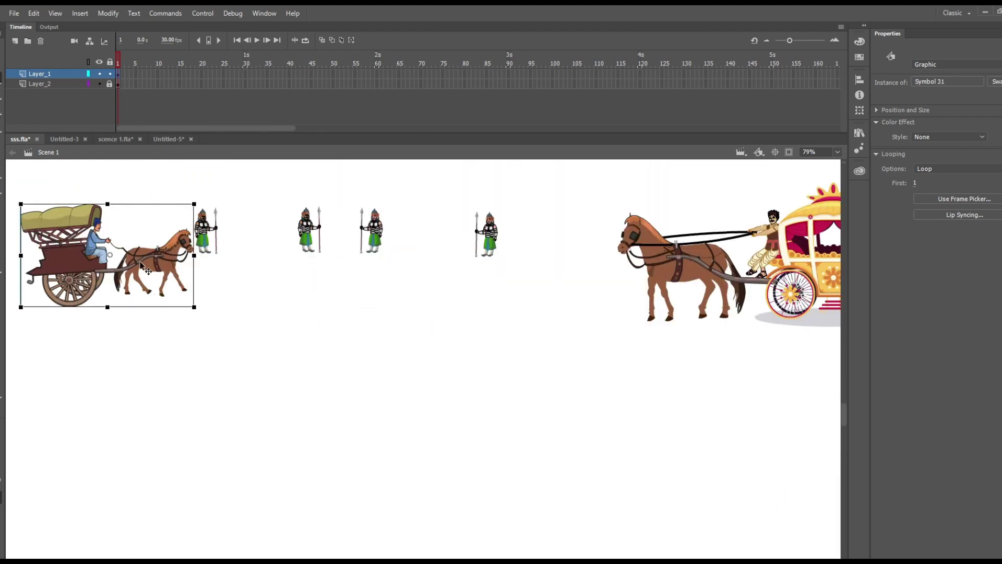
{"action": "left_click", "coordinate": [208, 230], "text": "shift"}
{"action": "left_click", "coordinate": [309, 234], "text": "shift"}
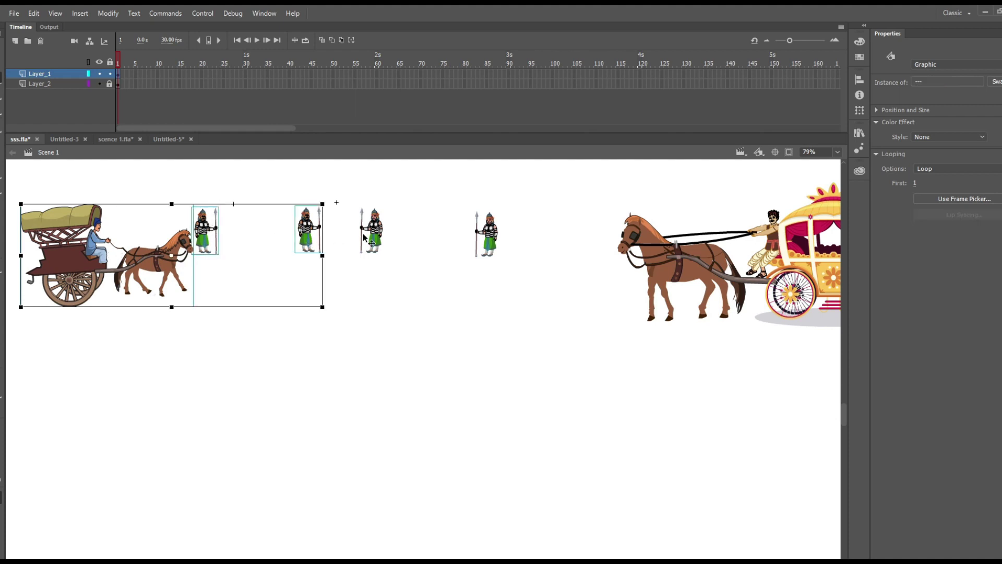
{"action": "left_click", "coordinate": [375, 237], "text": "shift"}
{"action": "left_click", "coordinate": [490, 244], "text": "shift"}
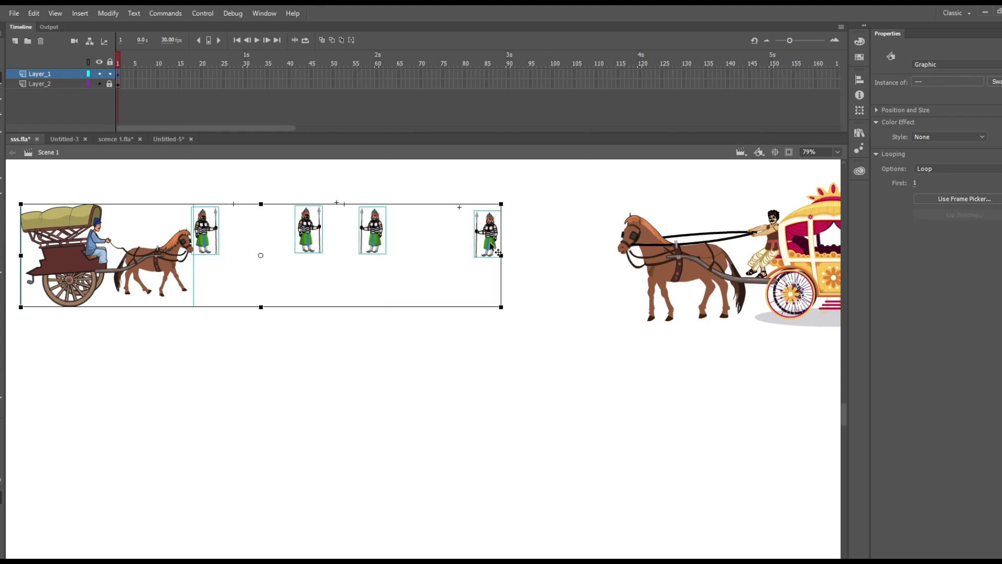
{"action": "left_click", "coordinate": [689, 259], "text": "shift"}
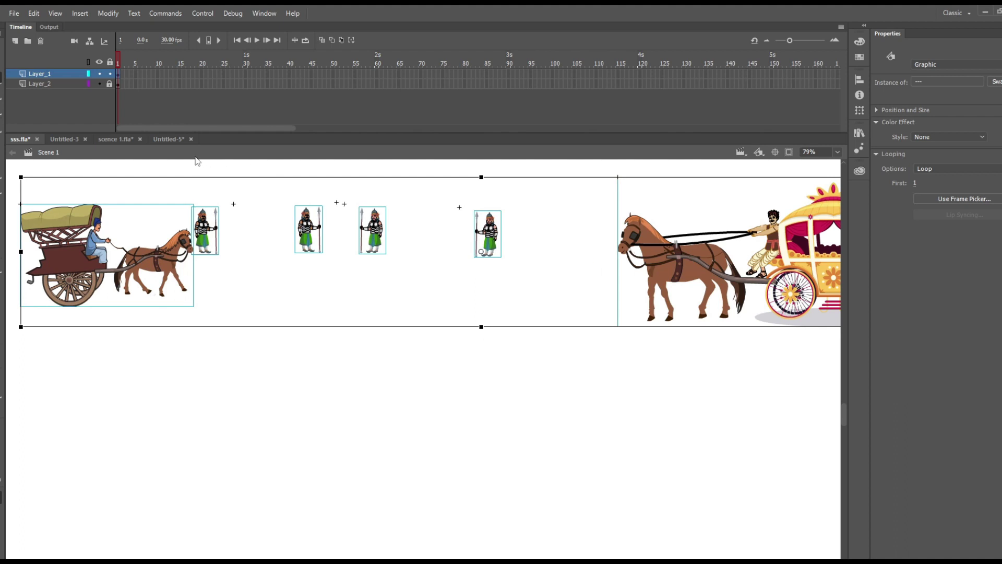
Step: Return to Untitled-5 and convert the desert palace background into a graphic symbol
{"action": "left_click", "coordinate": [170, 139]}
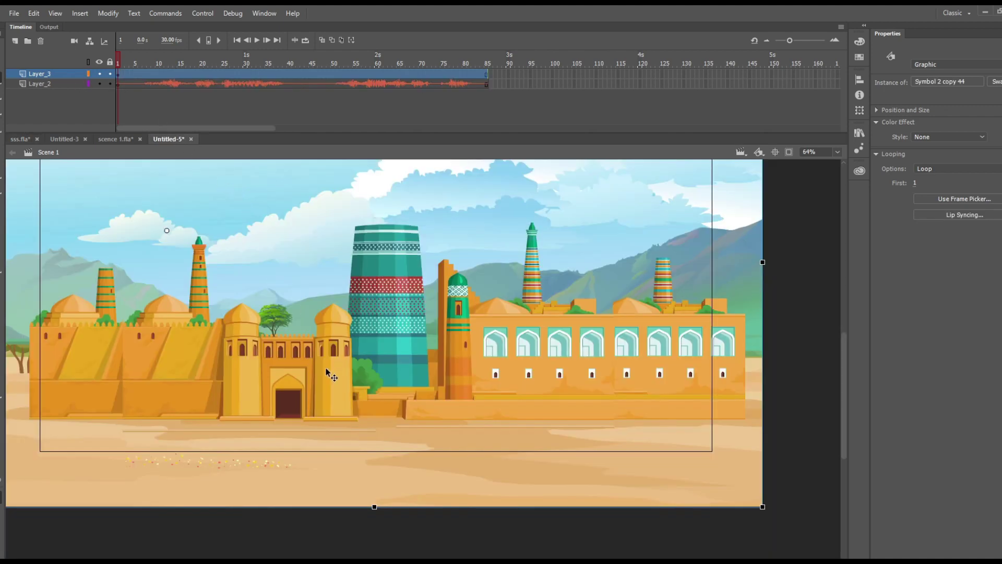
{"action": "scroll", "coordinate": [406, 331], "scroll_direction": "down", "scroll_amount": 3}
{"action": "scroll", "coordinate": [406, 331], "scroll_direction": "up", "scroll_amount": 2}
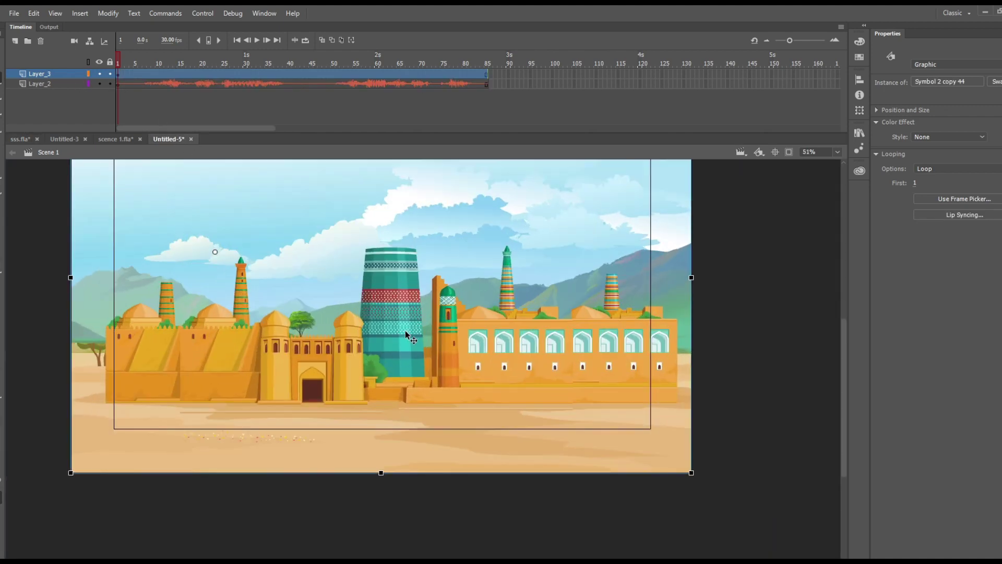
{"action": "scroll", "coordinate": [367, 347], "scroll_direction": "down", "scroll_amount": 2}
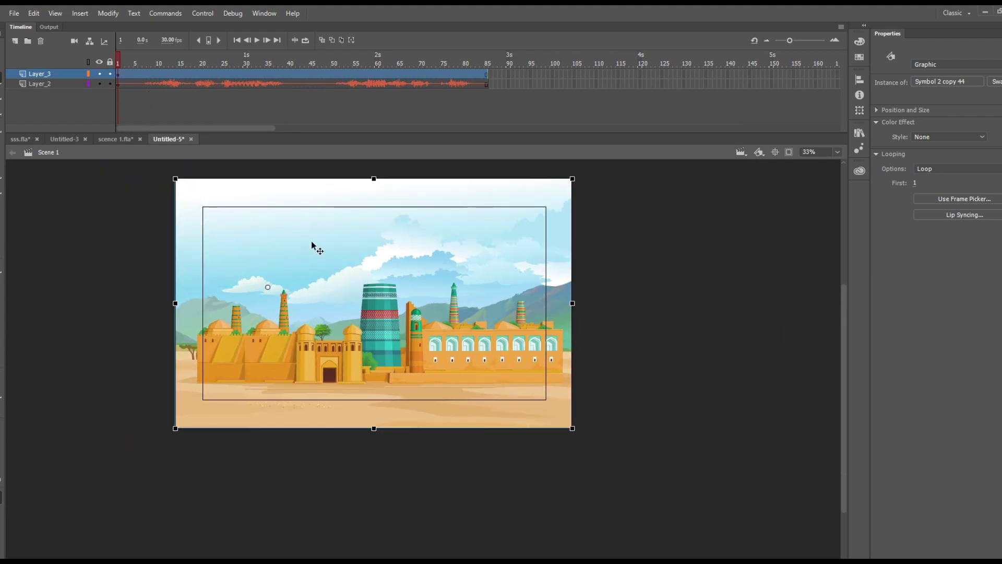
{"action": "key", "text": "F8"}
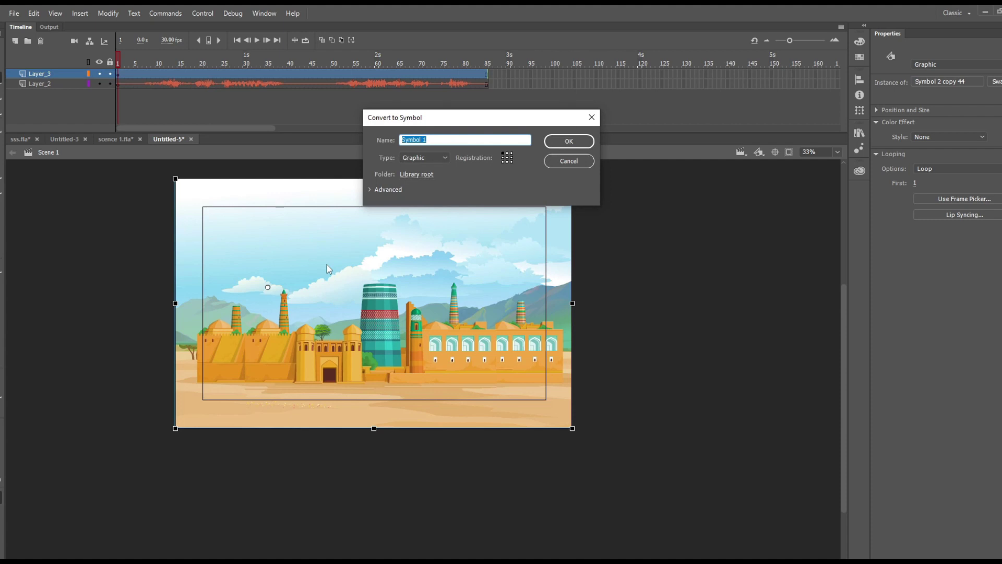
{"action": "key", "text": "Return"}
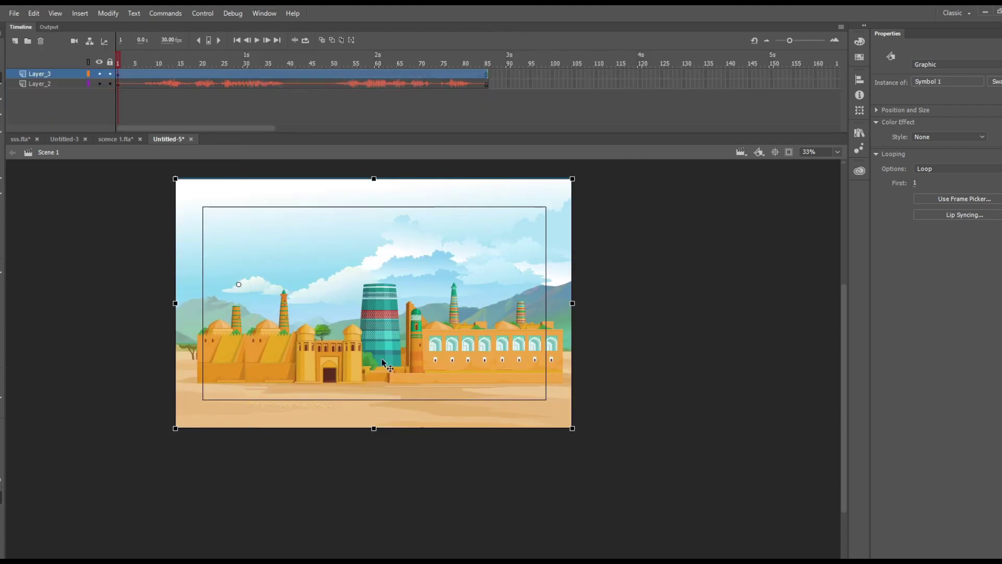
Step: Copy the voice layer from the main scene and paste it above the background layer inside the palace symbol
{"action": "right_click", "coordinate": [67, 84]}
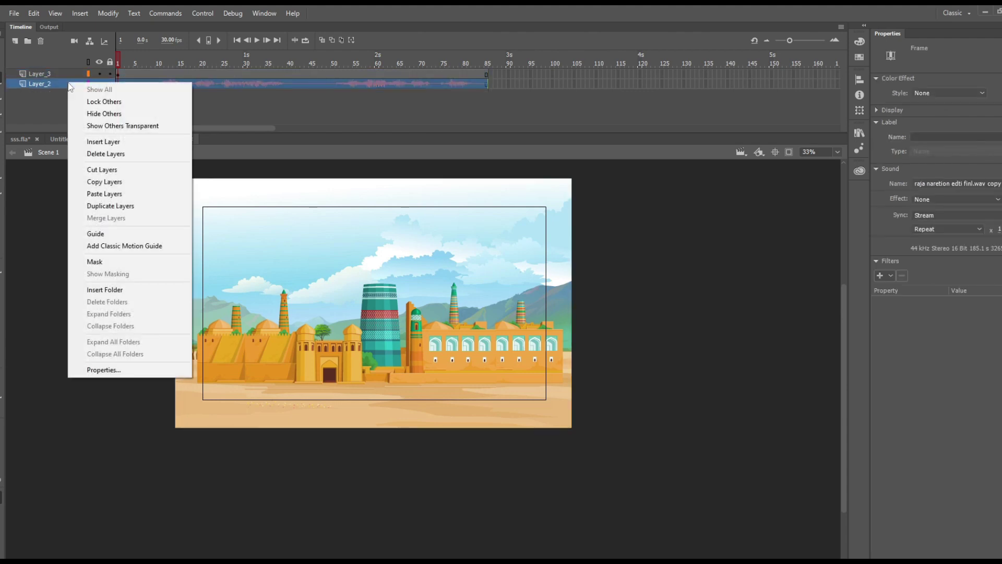
{"action": "left_click", "coordinate": [99, 181]}
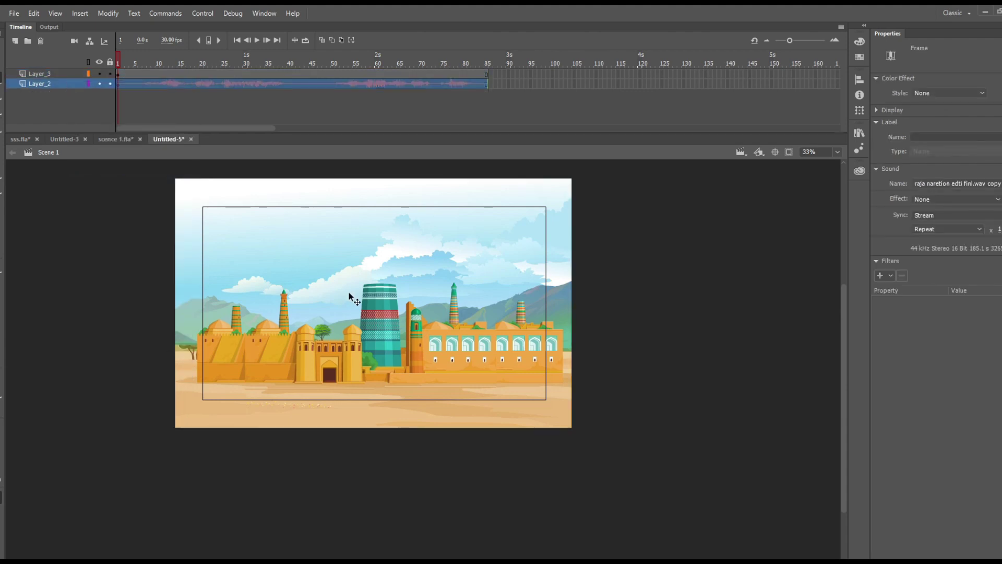
{"action": "double_click", "coordinate": [323, 336]}
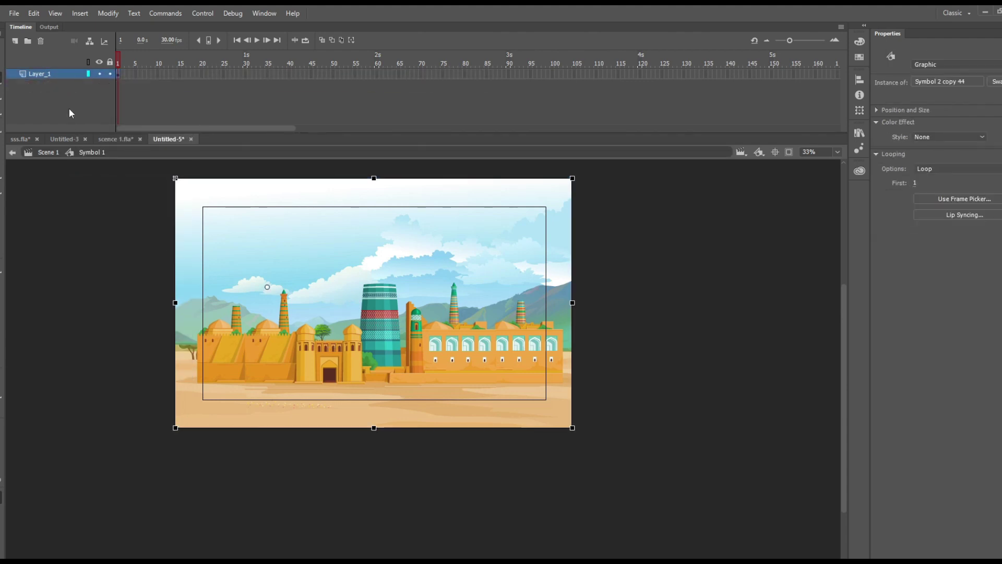
{"action": "right_click", "coordinate": [63, 77]}
{"action": "left_click", "coordinate": [80, 178]}
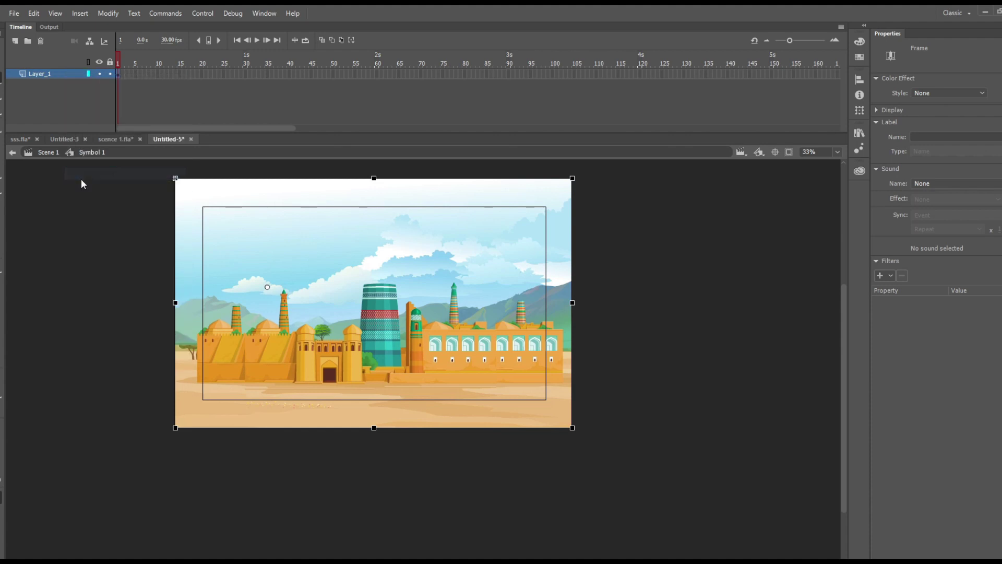
{"action": "right_click", "coordinate": [58, 74]}
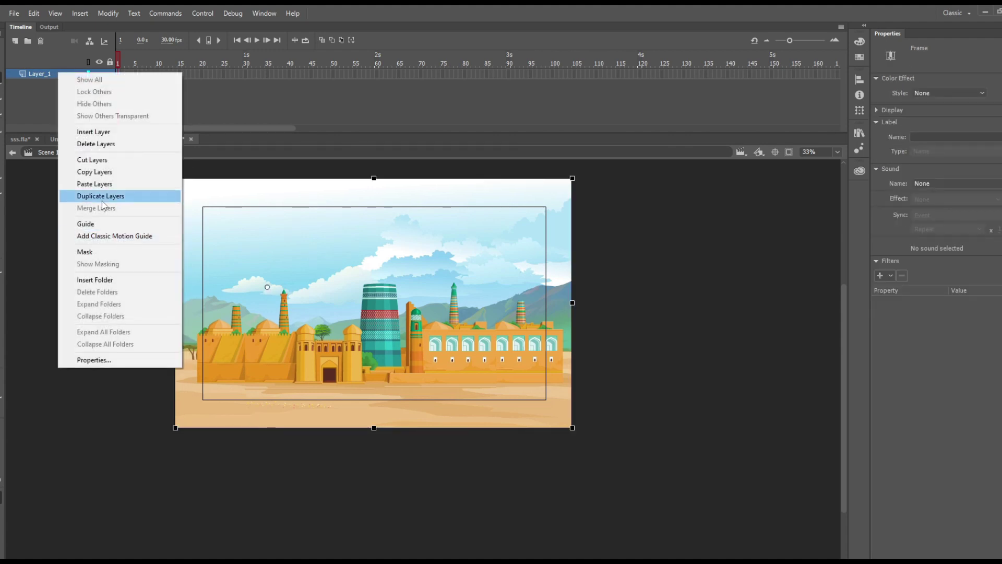
{"action": "left_click", "coordinate": [96, 184]}
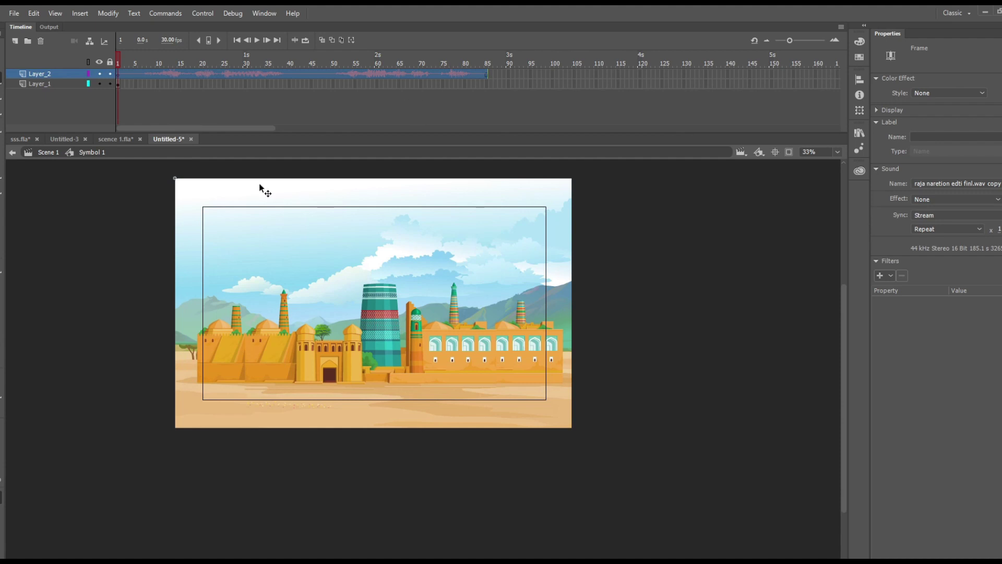
Step: Extend the palace background layer to frame 85 and paste the copied cart, guards and carriage into frame 1 of a new layer above it
{"action": "left_click", "coordinate": [461, 55]}
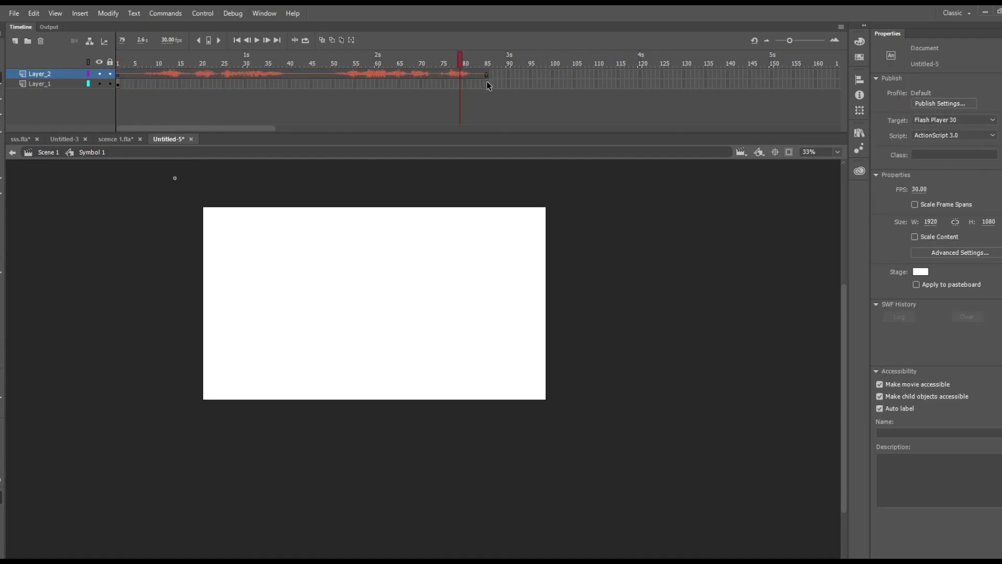
{"action": "left_click", "coordinate": [486, 83]}
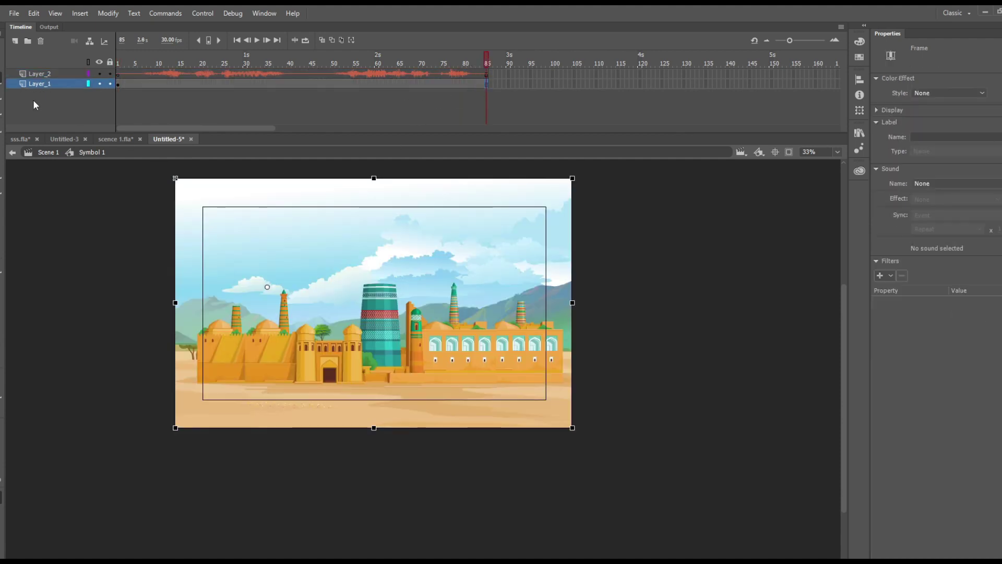
{"action": "left_click", "coordinate": [15, 41]}
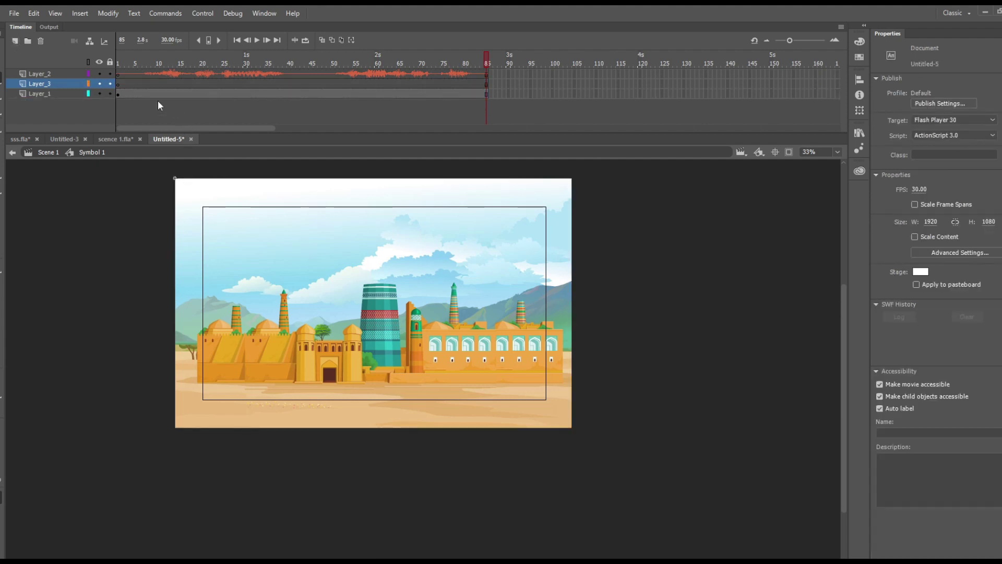
{"action": "left_click", "coordinate": [119, 84]}
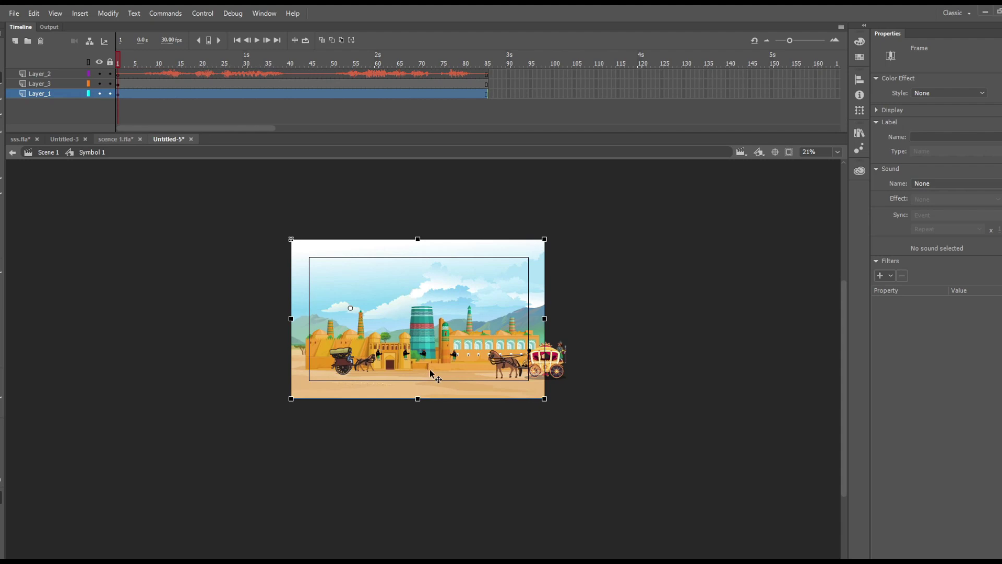
Step: Select the horse cart, four guards and royal carriage together and move them lower and further left in front of the palace
{"action": "scroll", "coordinate": [430, 369], "scroll_direction": "up", "scroll_amount": 3}
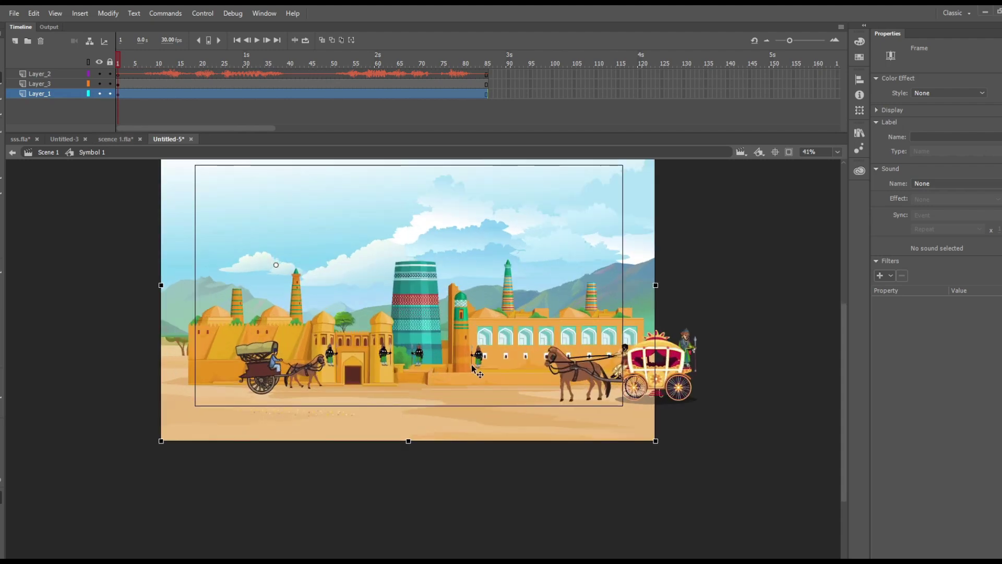
{"action": "scroll", "coordinate": [471, 377], "scroll_direction": "up", "scroll_amount": 2}
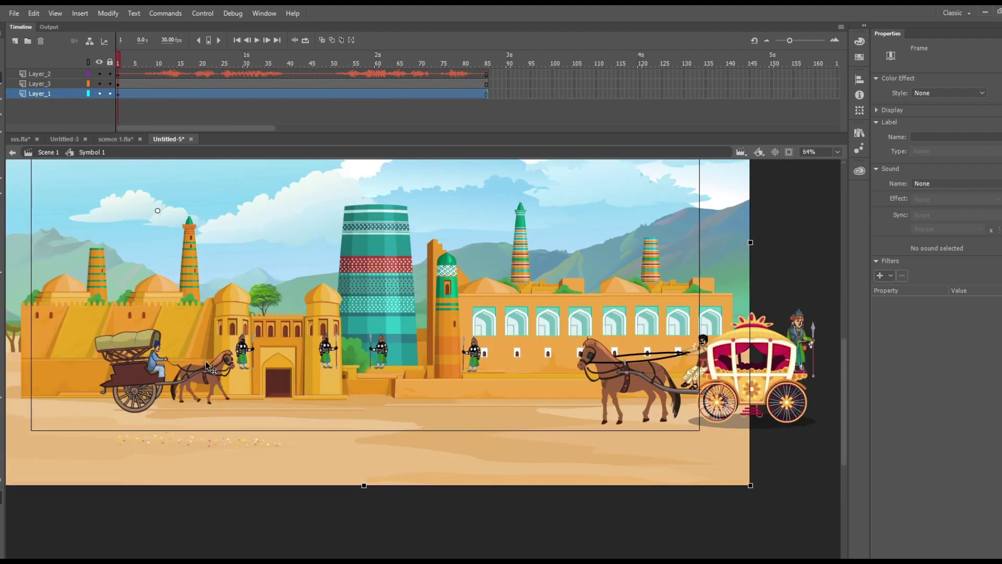
{"action": "scroll", "coordinate": [211, 366], "scroll_direction": "down", "scroll_amount": 1}
{"action": "scroll", "coordinate": [214, 368], "scroll_direction": "down", "scroll_amount": 2}
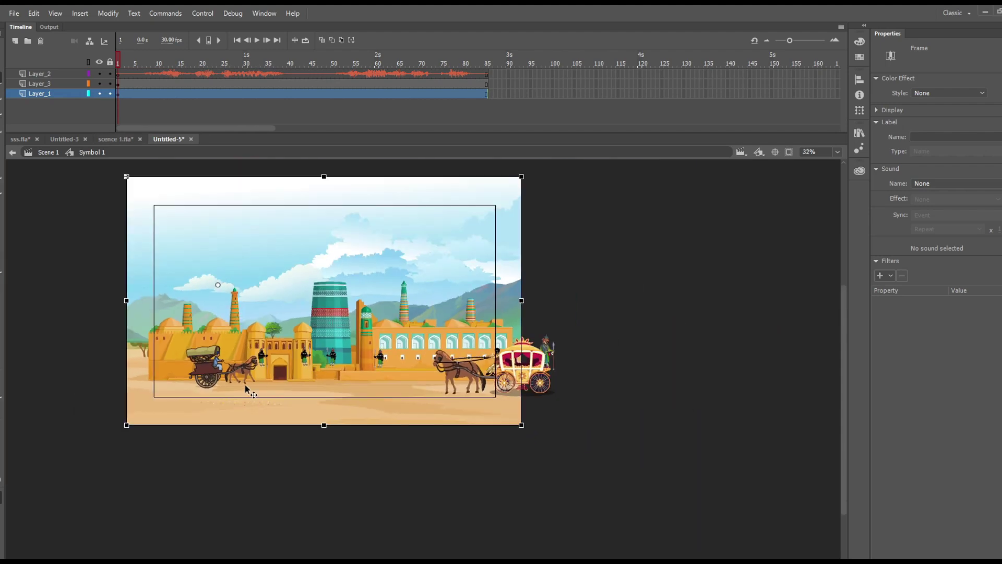
{"action": "left_click", "coordinate": [221, 368]}
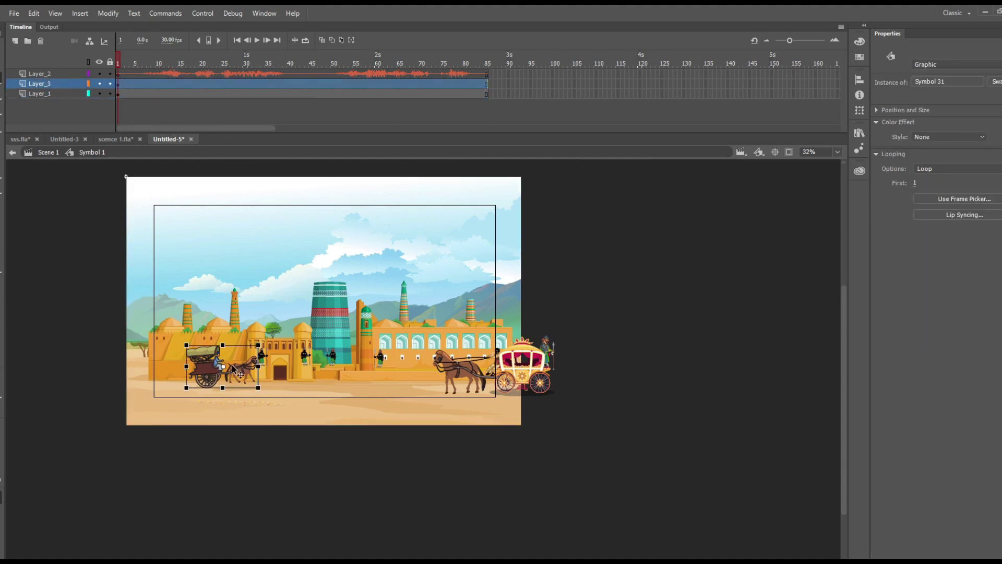
{"action": "left_click", "coordinate": [262, 356], "text": "shift"}
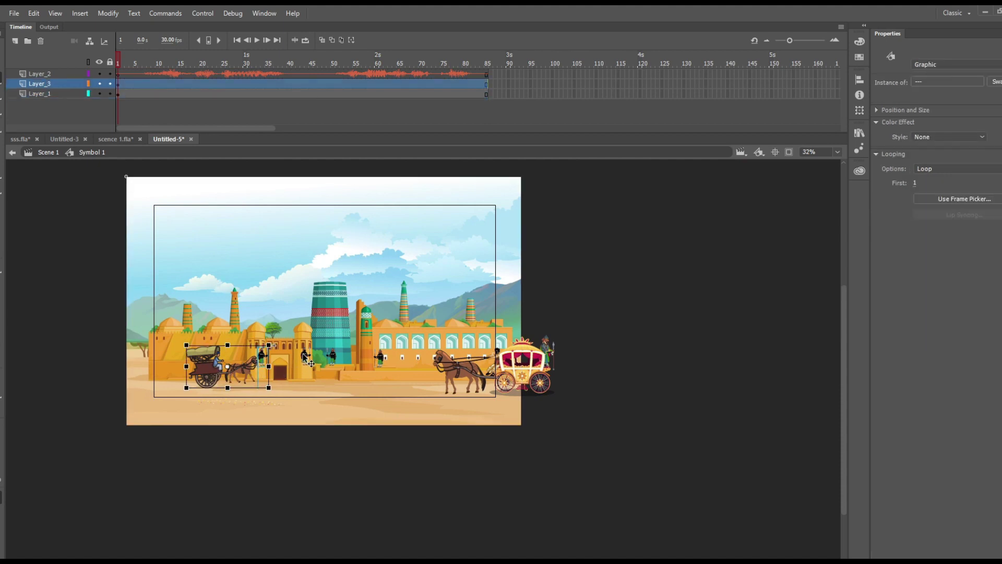
{"action": "left_click", "coordinate": [305, 356], "text": "shift"}
{"action": "left_click", "coordinate": [331, 357], "text": "shift"}
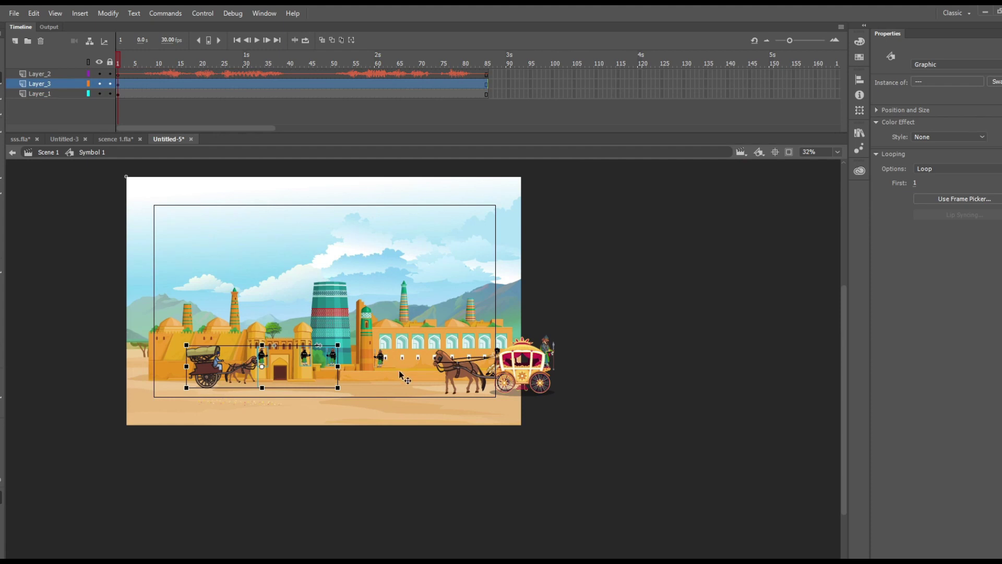
{"action": "left_click", "coordinate": [380, 358], "text": "shift"}
{"action": "left_click", "coordinate": [448, 373], "text": "shift"}
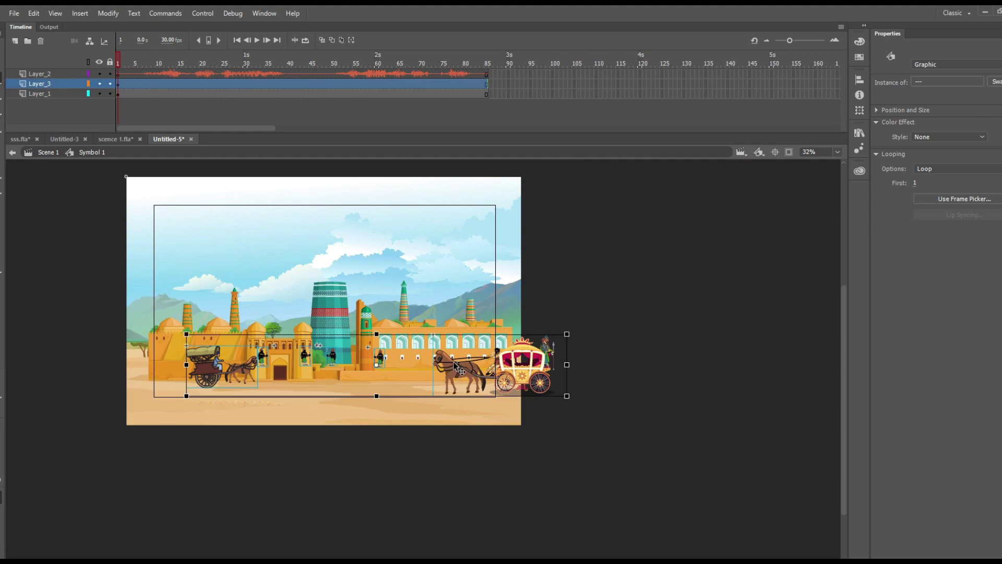
{"action": "left_click_drag", "start_coordinate": [411, 377], "coordinate": [389, 372]}
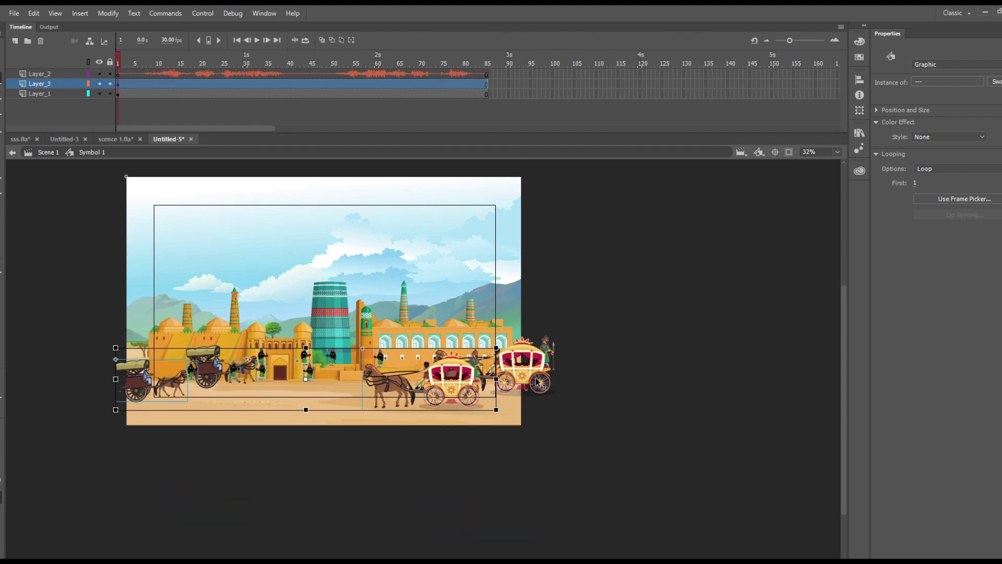
Step: Delete the duplicate royal carriage and the extra guard above its horse from the palace background layer
{"action": "left_click", "coordinate": [524, 371]}
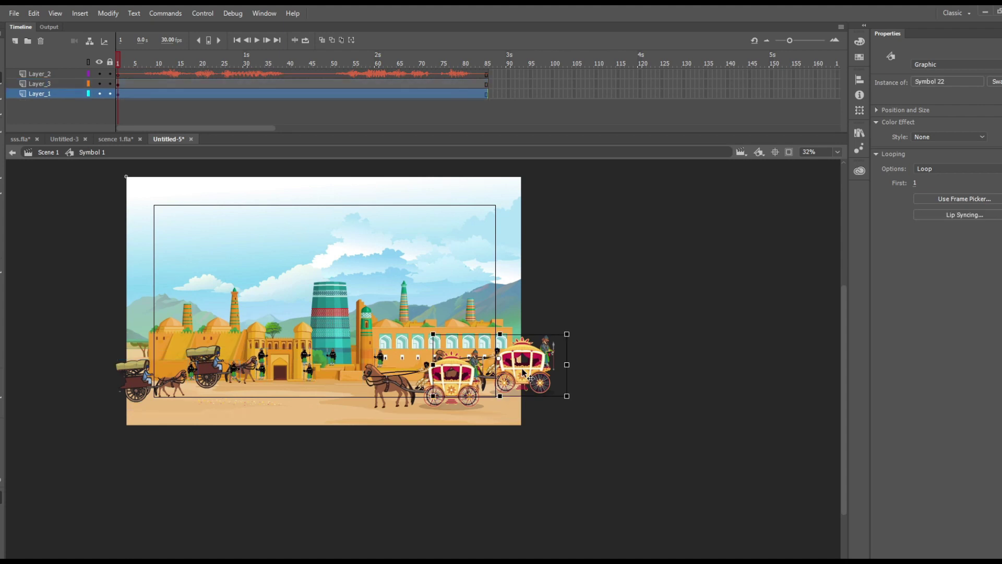
{"action": "key", "text": "Delete"}
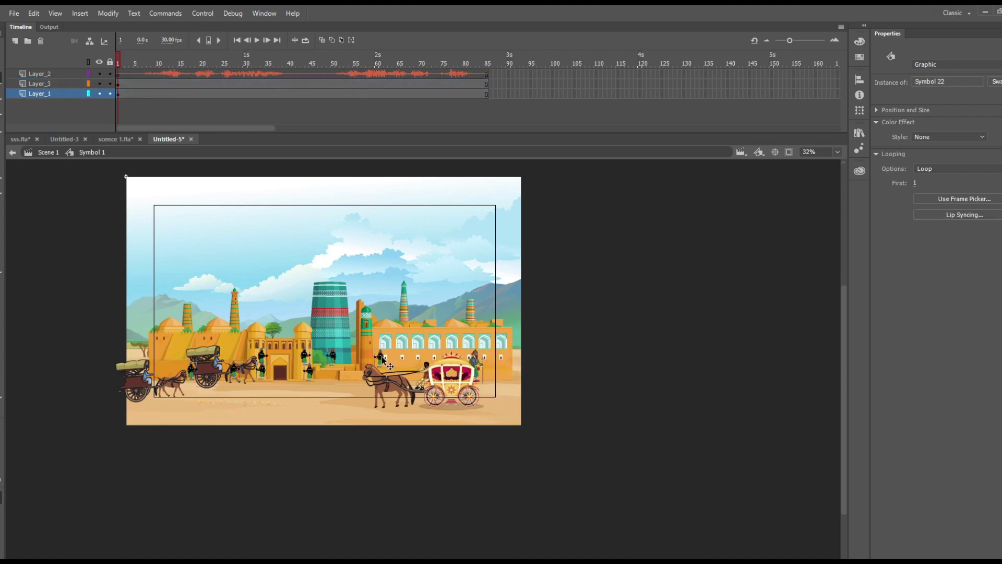
{"action": "left_click", "coordinate": [382, 358]}
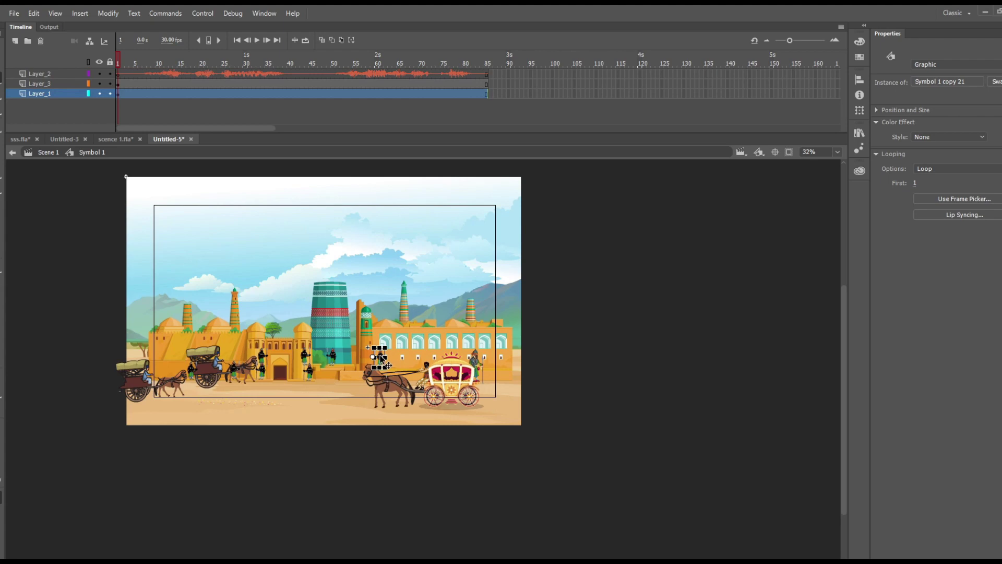
{"action": "left_click", "coordinate": [343, 381]}
{"action": "scroll", "coordinate": [360, 339], "scroll_direction": "up", "scroll_amount": 2}
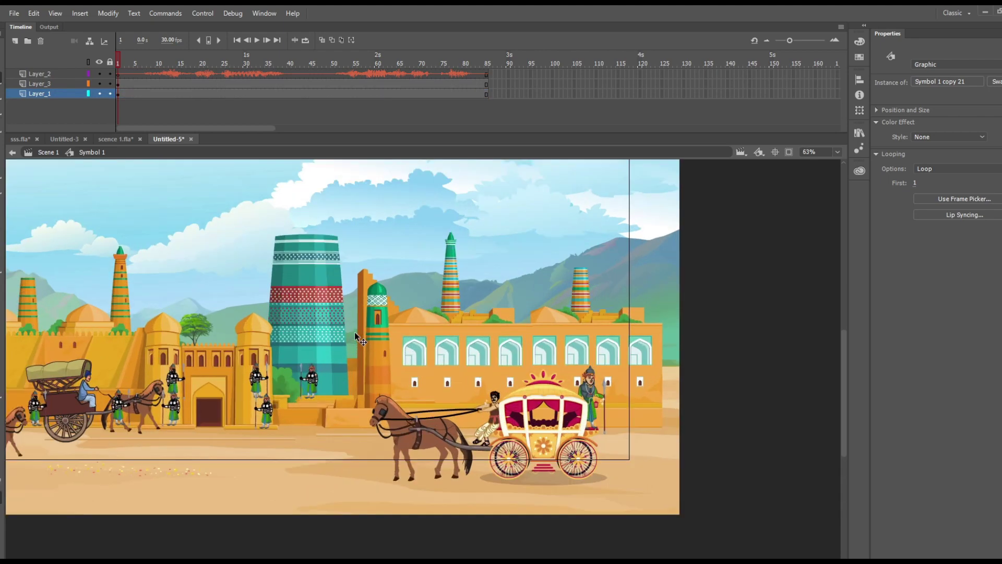
Step: Delete the remaining duplicate guards by the blue tower and gate, plus the duplicate horse cart, from the background layer
{"action": "left_click", "coordinate": [311, 378]}
{"action": "left_click", "coordinate": [308, 389]}
{"action": "left_click", "coordinate": [257, 377]}
{"action": "key", "text": "Delete"}
{"action": "left_click", "coordinate": [176, 371]}
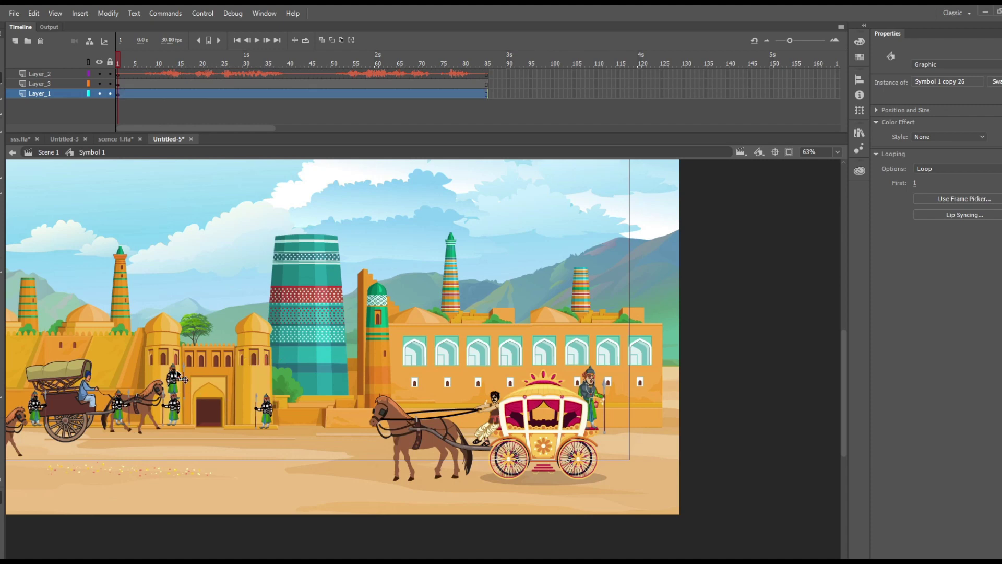
{"action": "key", "text": "Delete"}
{"action": "left_click", "coordinate": [84, 394]}
{"action": "key", "text": "Delete"}
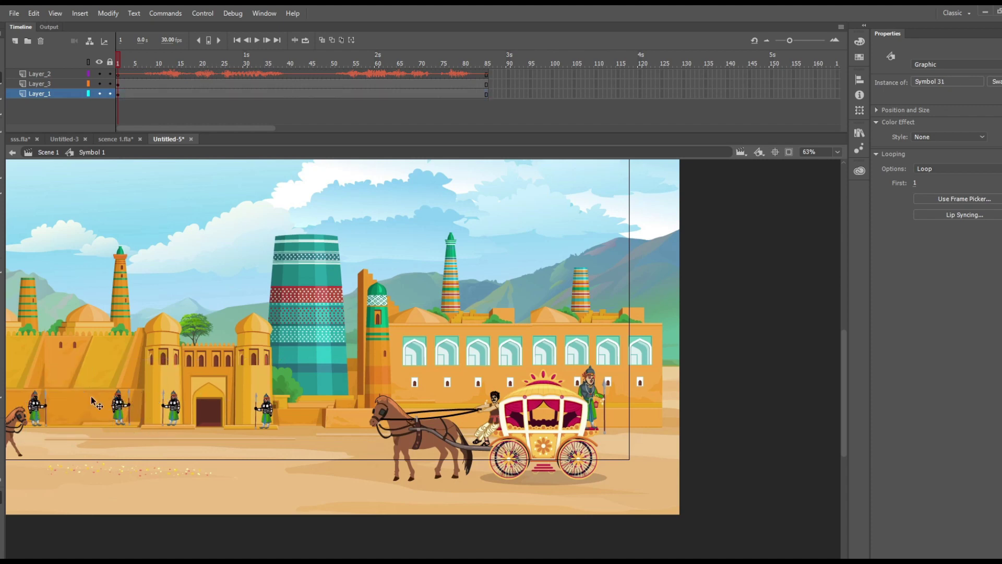
Step: Select the horse cart, four guards and royal carriage together, shift them right and slightly down in front of the palace, and preview the animation
{"action": "scroll", "coordinate": [302, 410], "scroll_direction": "down", "scroll_amount": 2}
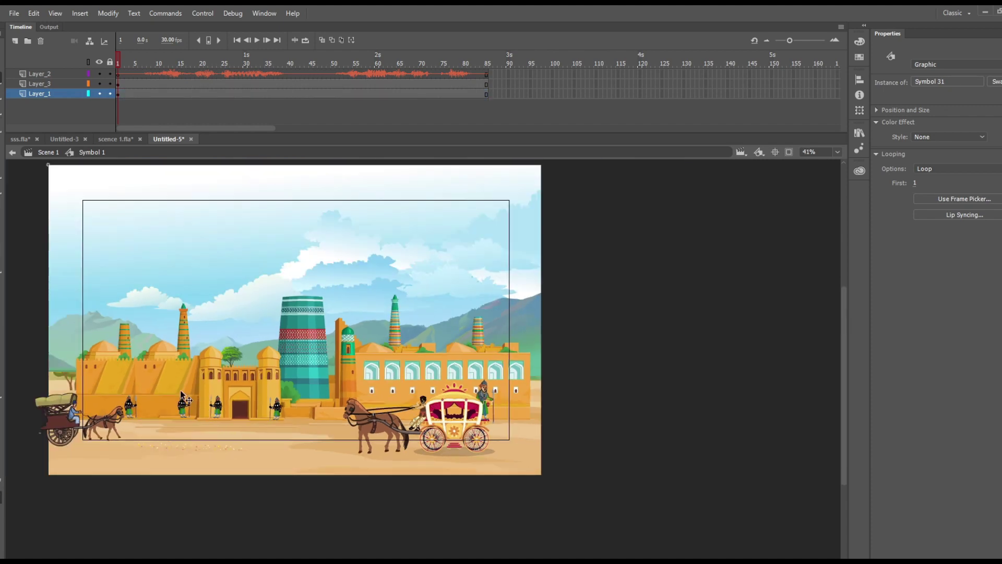
{"action": "scroll", "coordinate": [182, 400], "scroll_direction": "up", "scroll_amount": 2}
{"action": "left_click", "coordinate": [157, 457]}
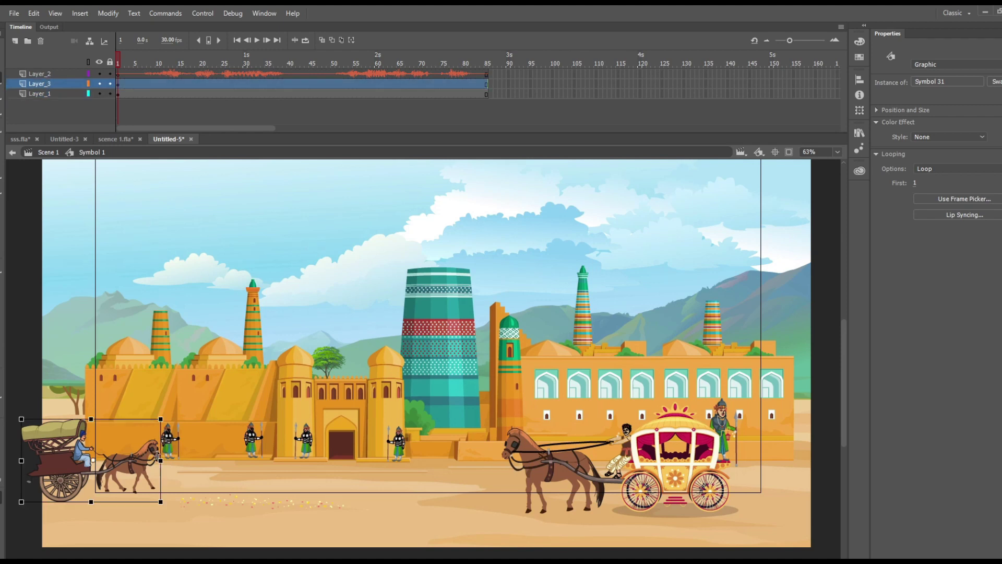
{"action": "left_click", "coordinate": [170, 443], "text": "shift"}
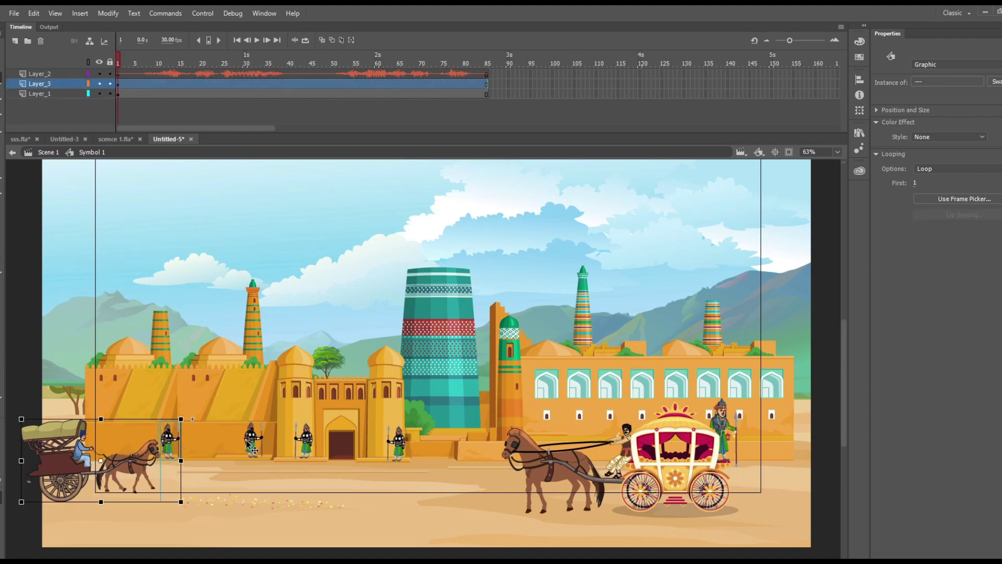
{"action": "left_click", "coordinate": [252, 447], "text": "shift"}
{"action": "left_click", "coordinate": [306, 447], "text": "shift"}
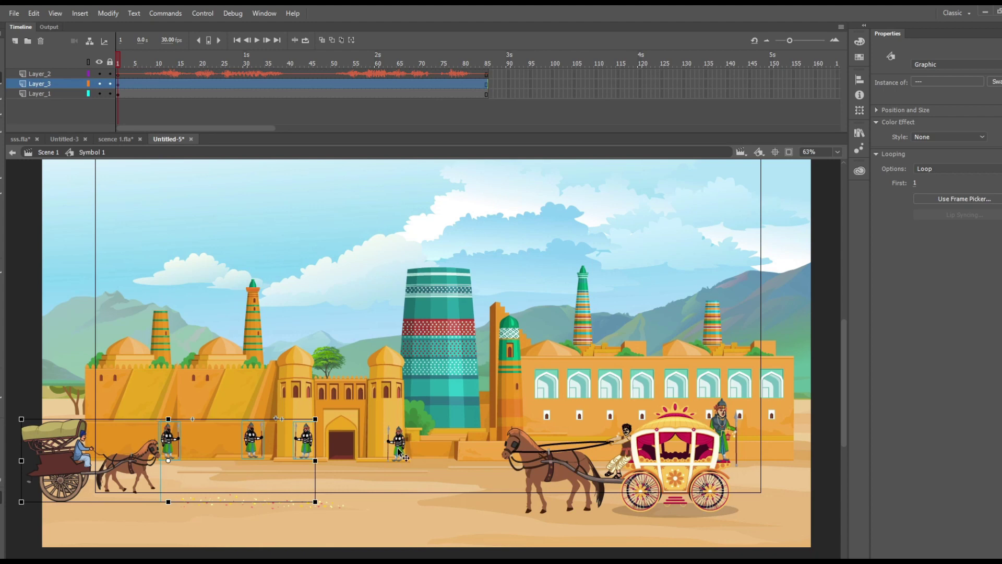
{"action": "left_click", "coordinate": [398, 450], "text": "shift"}
{"action": "left_click", "coordinate": [549, 464], "text": "shift"}
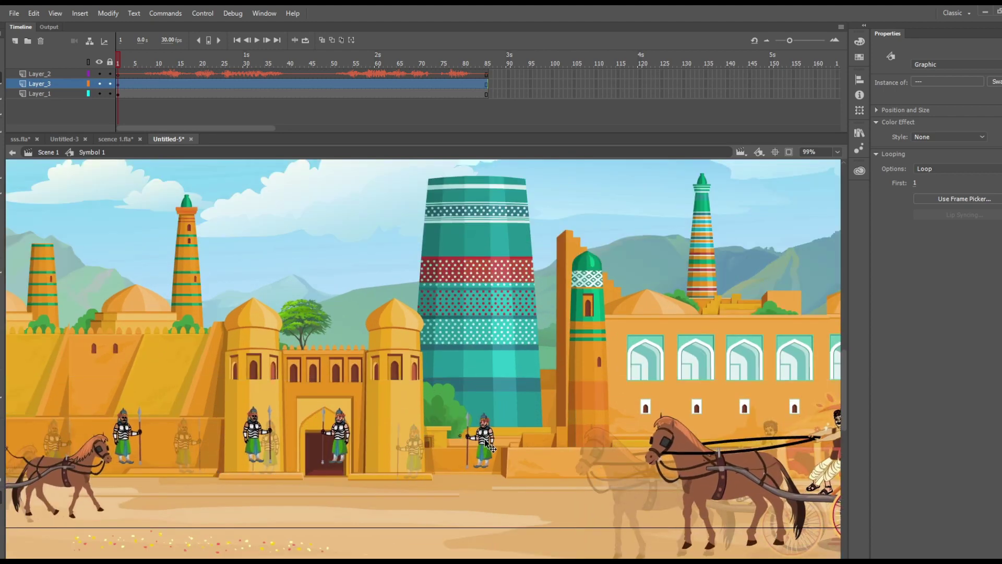
{"action": "left_click_drag", "start_coordinate": [491, 445], "coordinate": [515, 470]}
{"action": "key", "text": "ctrl+2"}
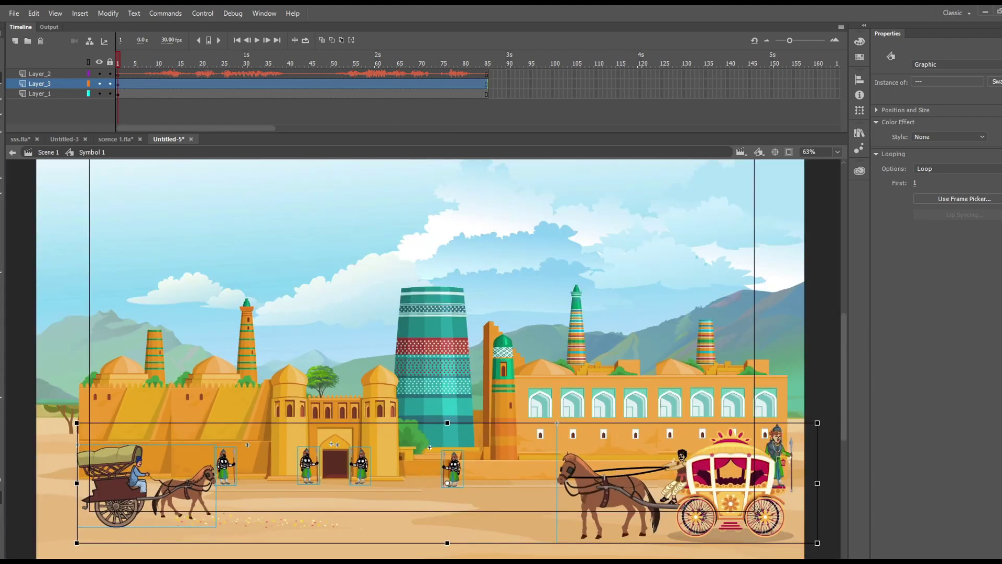
{"action": "left_click", "coordinate": [256, 43]}
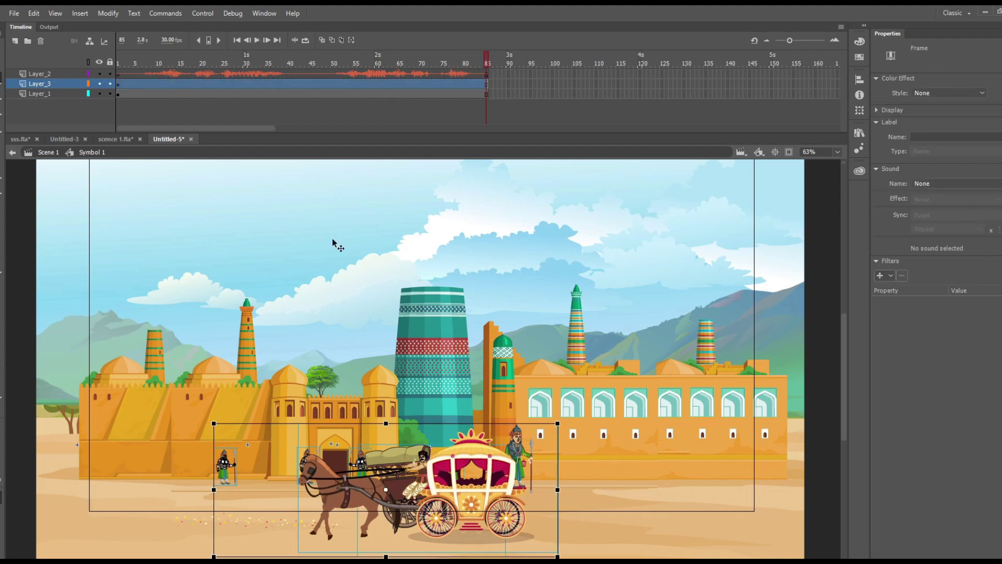
{"action": "left_click", "coordinate": [181, 64]}
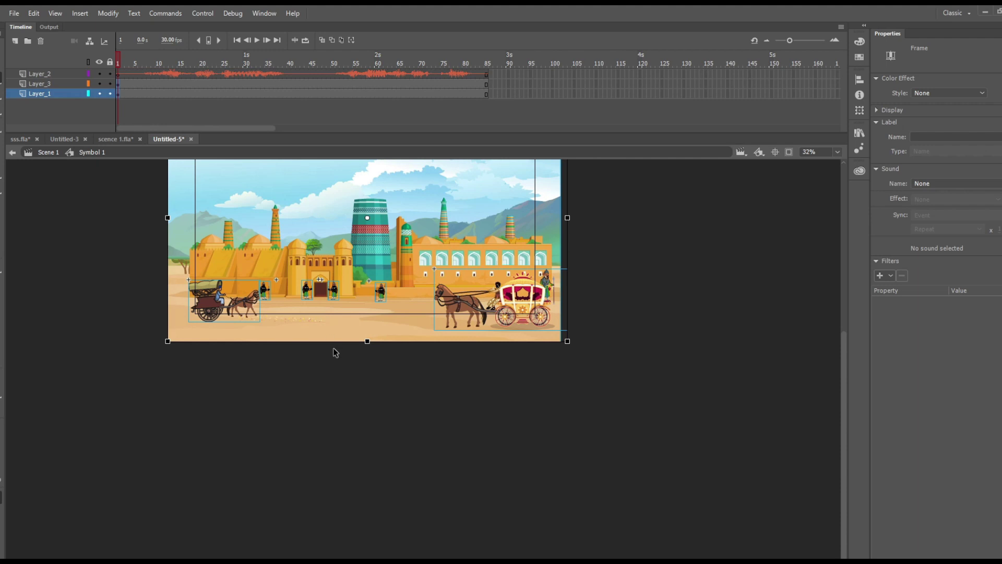
{"action": "scroll", "coordinate": [333, 347], "scroll_direction": "up", "scroll_amount": 3}
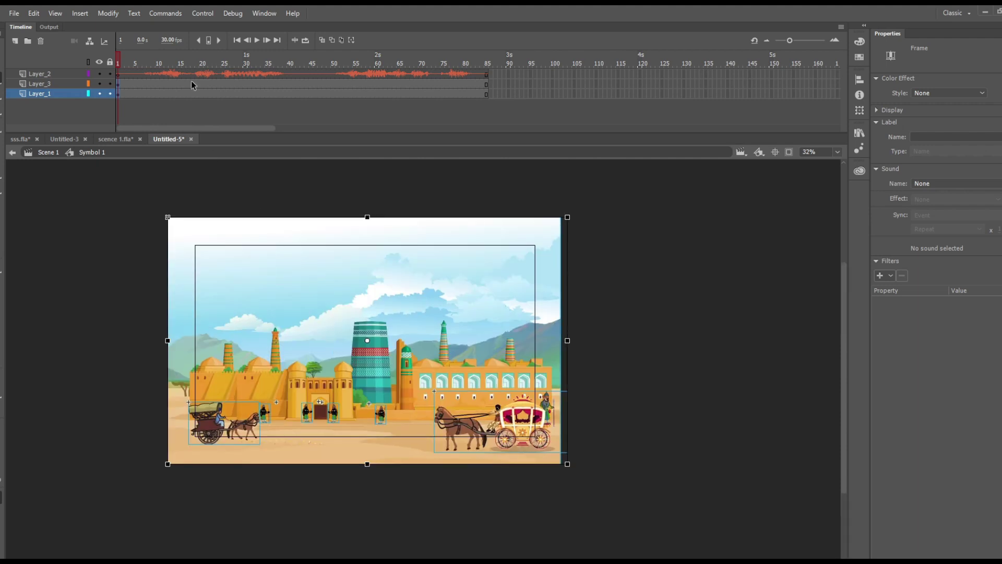
{"action": "left_click", "coordinate": [119, 83]}
{"action": "left_click", "coordinate": [118, 114]}
{"action": "left_click", "coordinate": [118, 115]}
{"action": "key", "text": "ctrl+alt+s"}
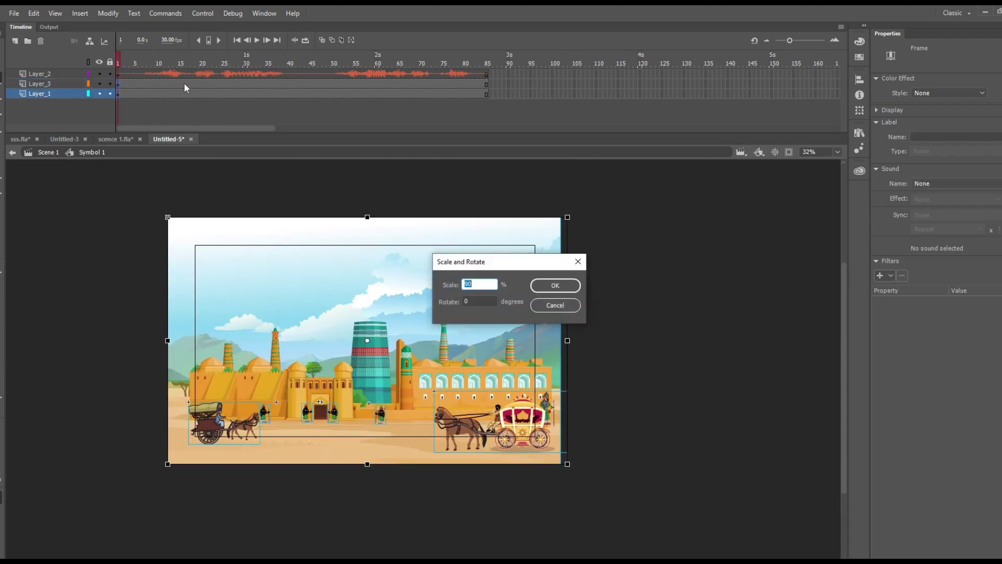
{"action": "left_click", "coordinate": [577, 261]}
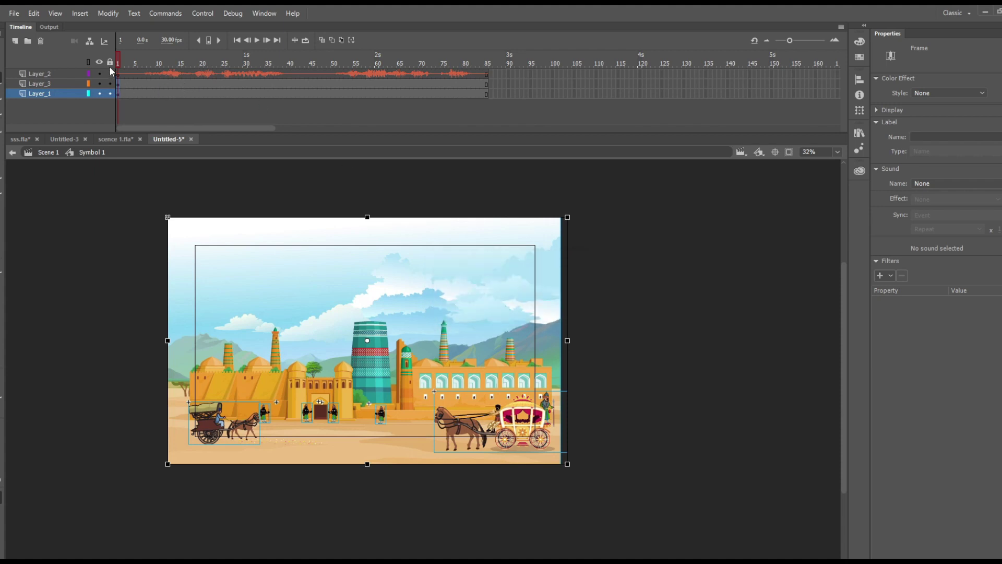
Step: Select frame 1 of Layer_3 and Layer_1 and scale all their artwork to 120%
{"action": "left_click", "coordinate": [150, 92]}
{"action": "left_click", "coordinate": [120, 96]}
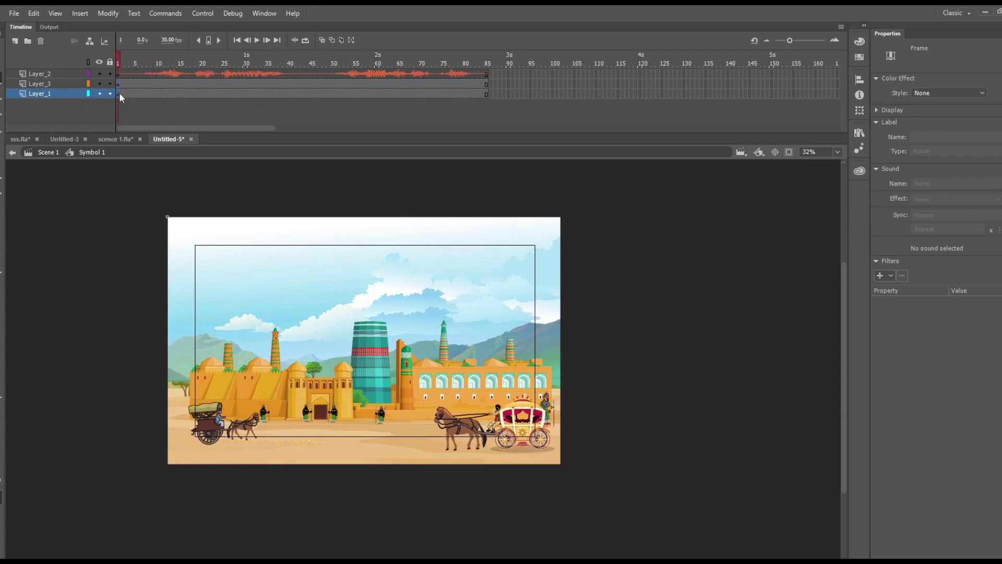
{"action": "left_click", "coordinate": [120, 94]}
{"action": "key", "text": "ctrl+alt+s"}
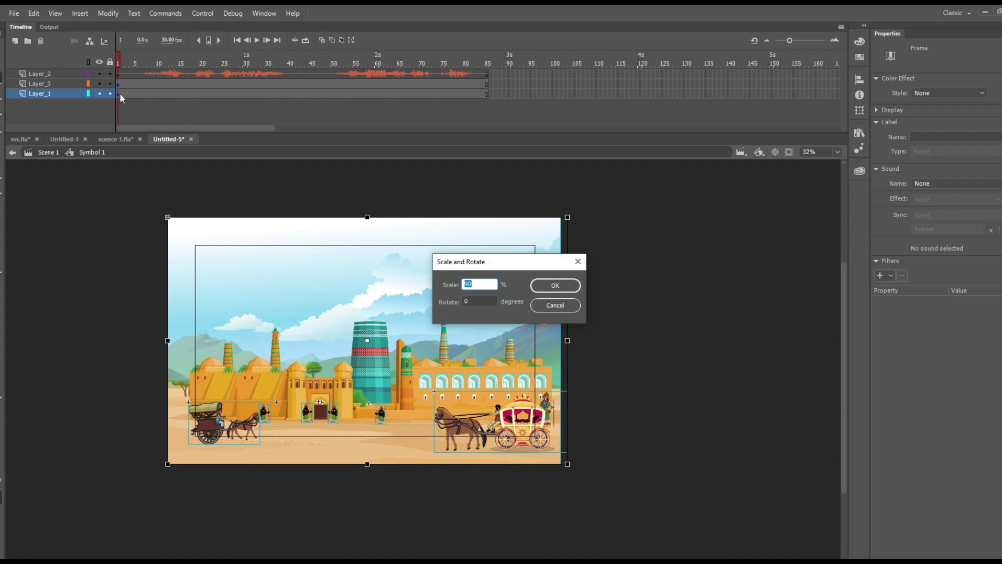
{"action": "type", "text": "120"}
{"action": "key", "text": "Return"}
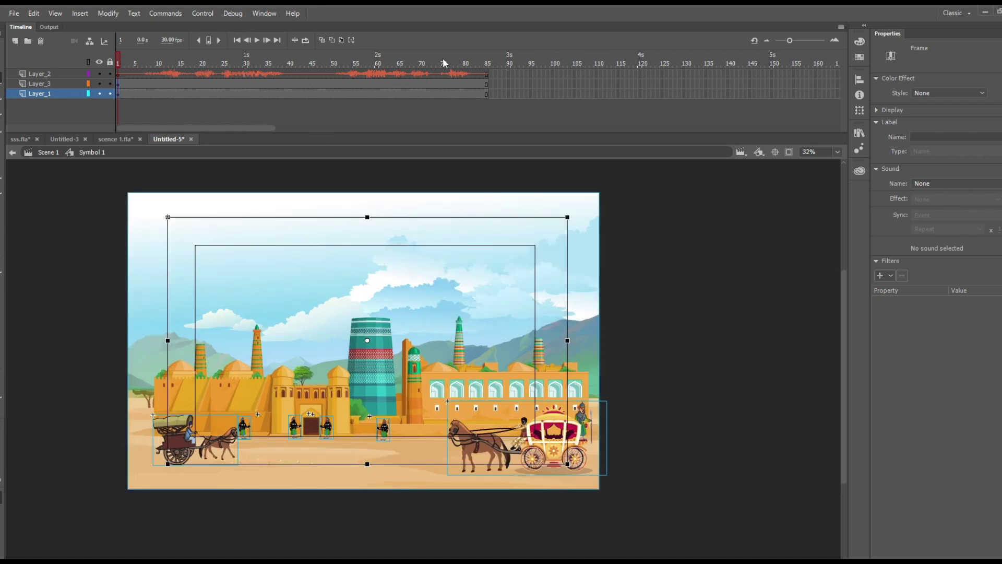
Step: Insert keyframes at frame 85 on Layer_3 and Layer_1 and scale their artwork to 80%
{"action": "left_click", "coordinate": [482, 58]}
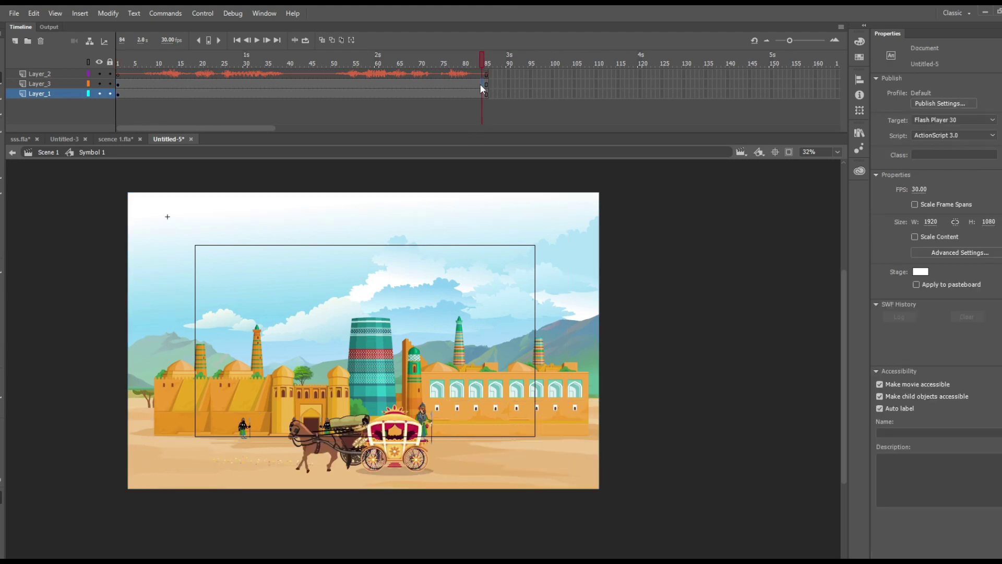
{"action": "left_click_drag", "start_coordinate": [485, 85], "coordinate": [489, 105]}
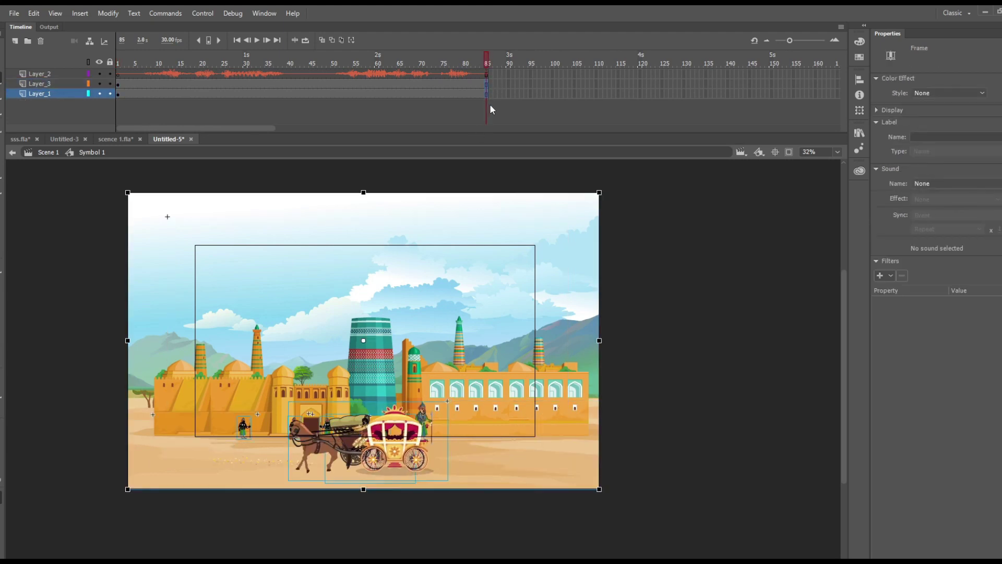
{"action": "key", "text": "ctrl+alt+s"}
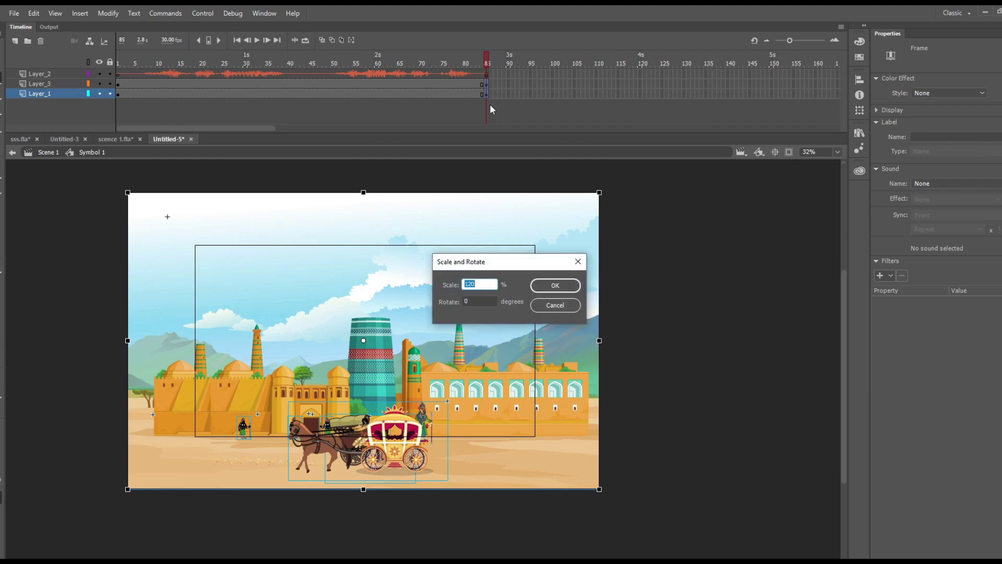
{"action": "type", "text": "80"}
{"action": "key", "text": "Return"}
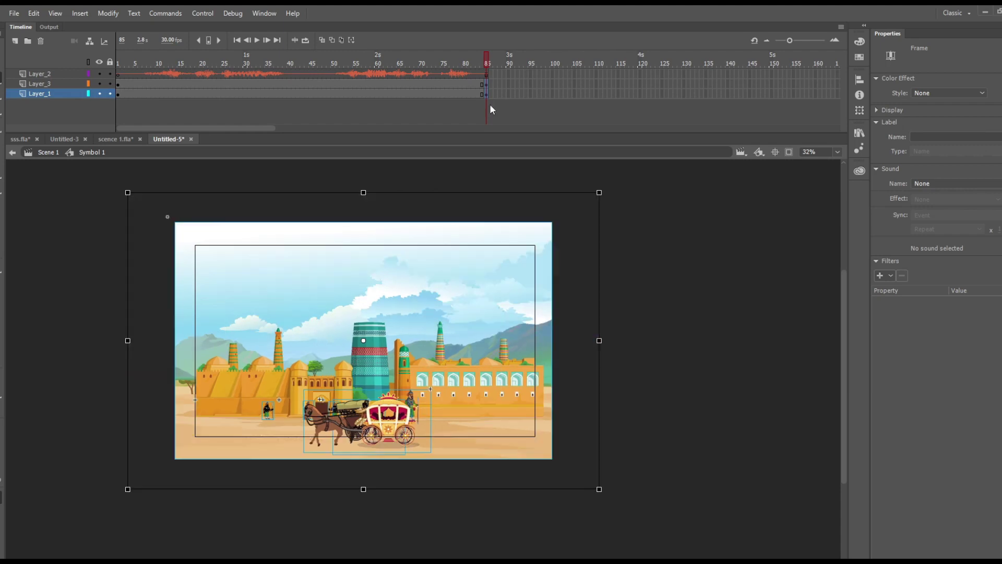
Step: Try to create a classic tween across the spans of Layer_3 and Layer_1
{"action": "left_click", "coordinate": [341, 86]}
{"action": "right_click", "coordinate": [339, 87]}
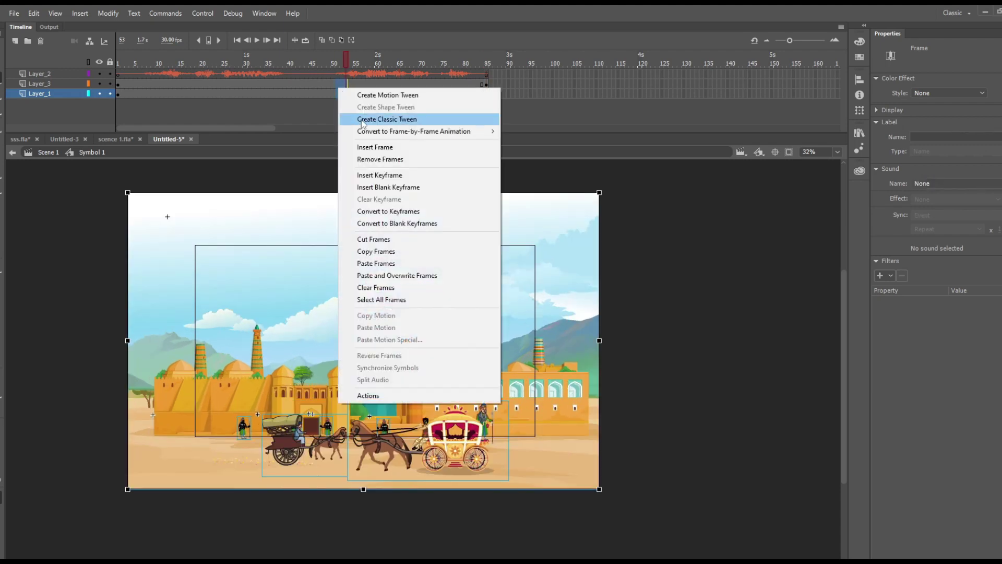
{"action": "left_click", "coordinate": [361, 120]}
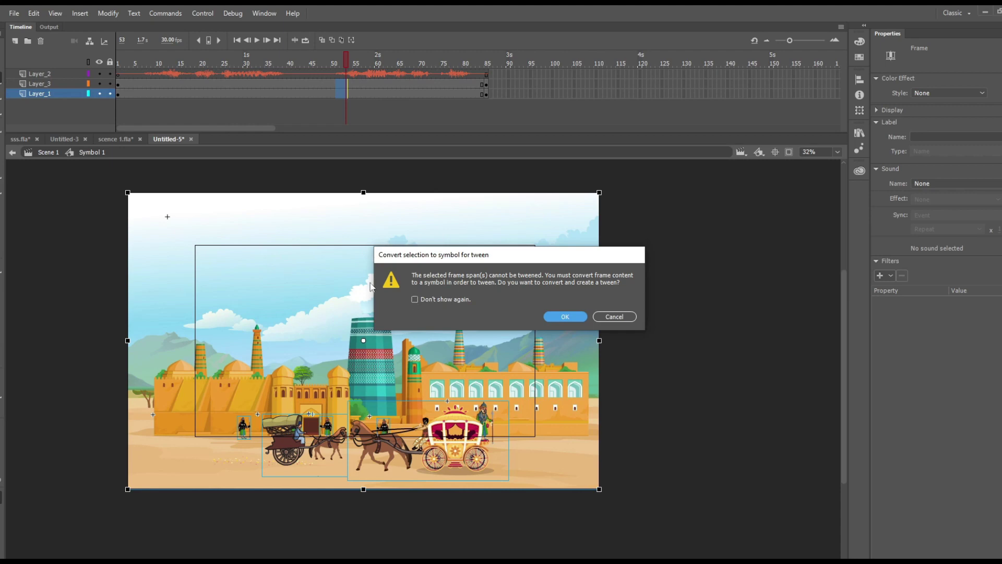
{"action": "left_click", "coordinate": [604, 316]}
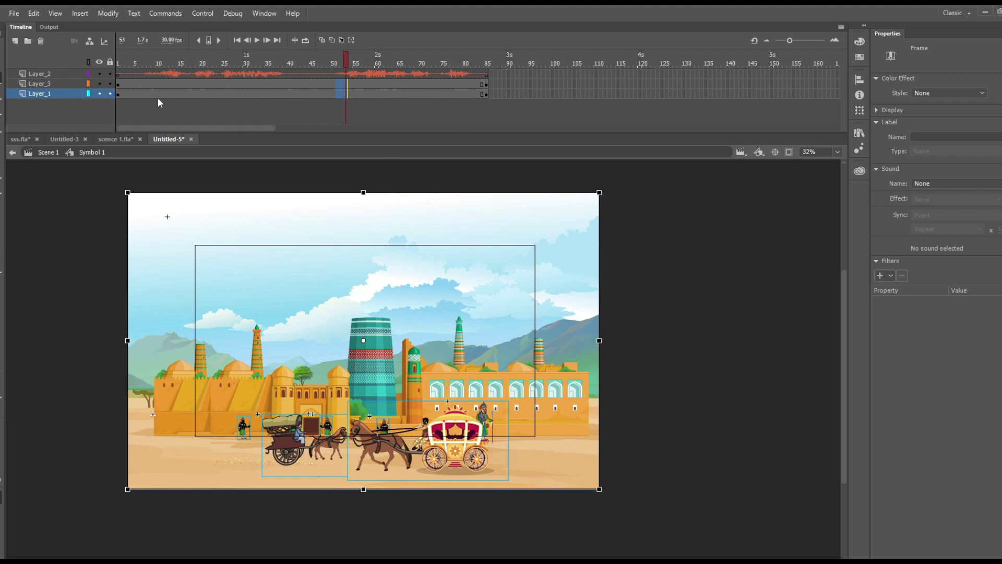
Step: Distribute the background, horse cart, guards and royal carriage to separate layers and remove the leftover Layer_3
{"action": "scroll", "coordinate": [372, 318], "scroll_direction": "down", "scroll_amount": 2}
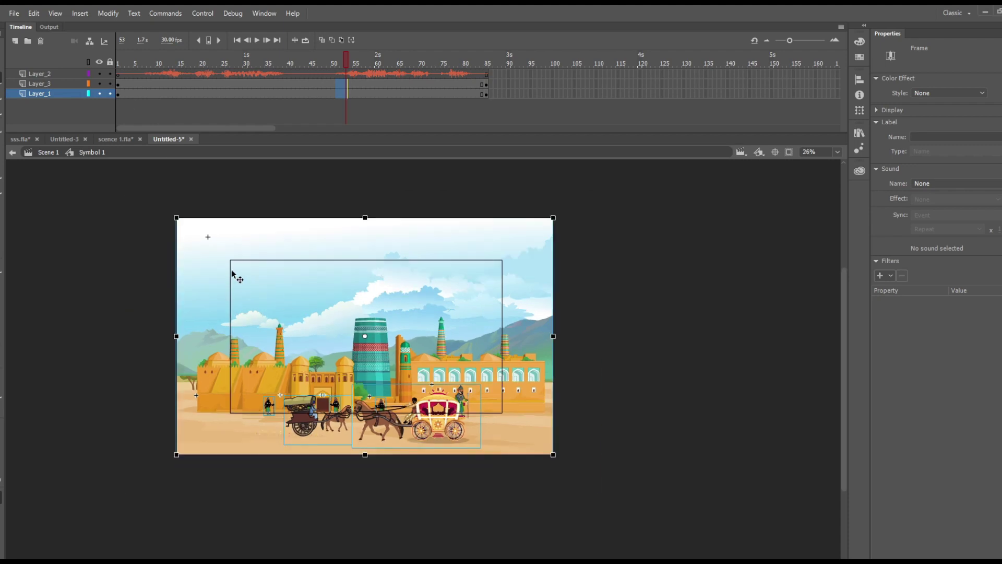
{"action": "left_click_drag", "start_coordinate": [132, 188], "coordinate": [596, 499]}
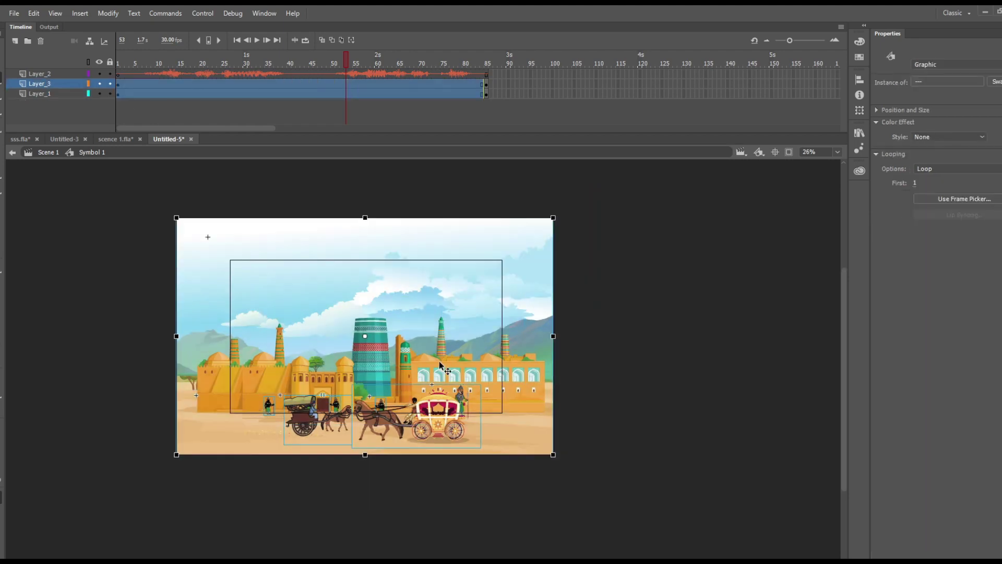
{"action": "right_click", "coordinate": [440, 362]}
{"action": "left_click", "coordinate": [508, 263]}
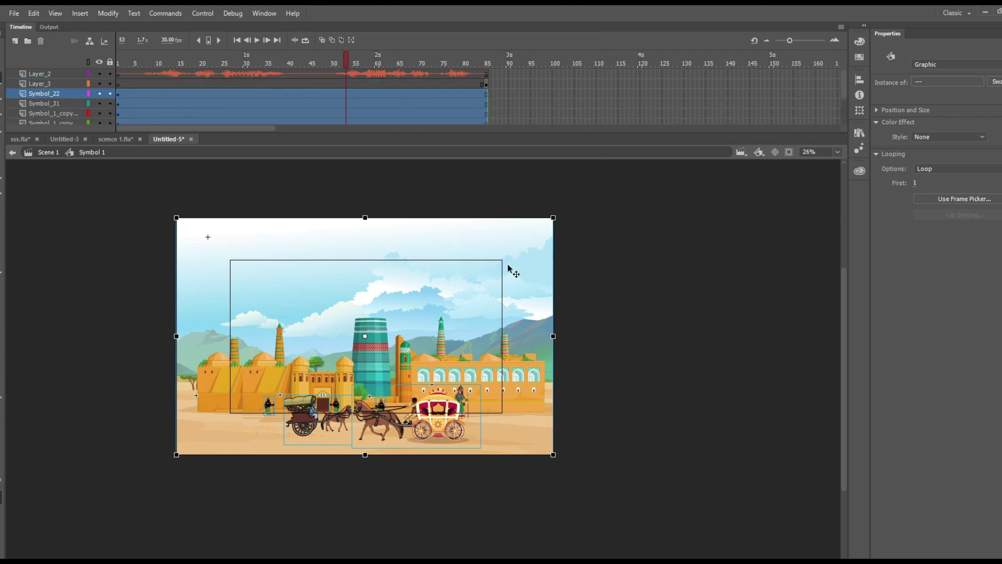
{"action": "scroll", "coordinate": [271, 288], "scroll_direction": "down", "scroll_amount": 3}
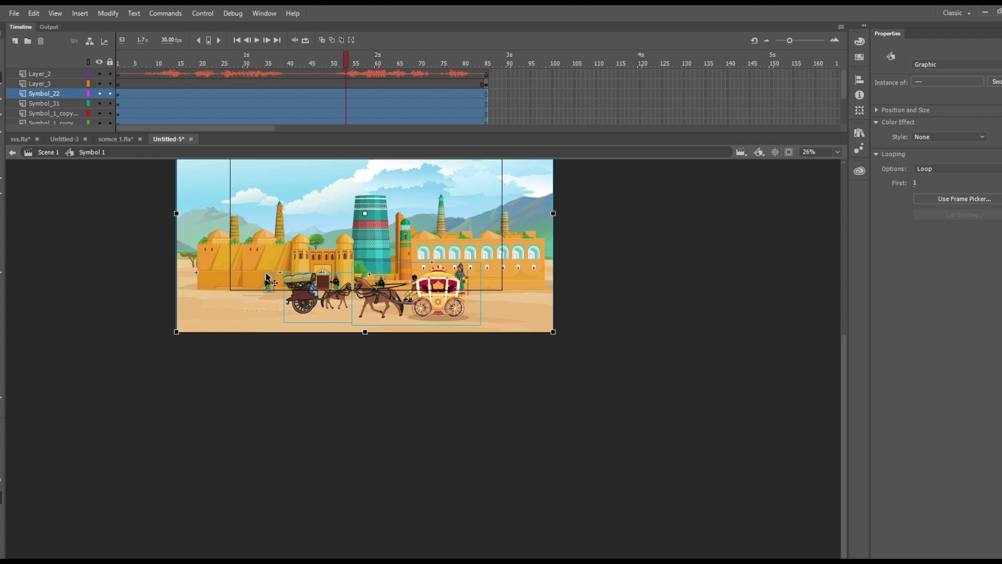
{"action": "scroll", "coordinate": [431, 300], "scroll_direction": "up", "scroll_amount": 3}
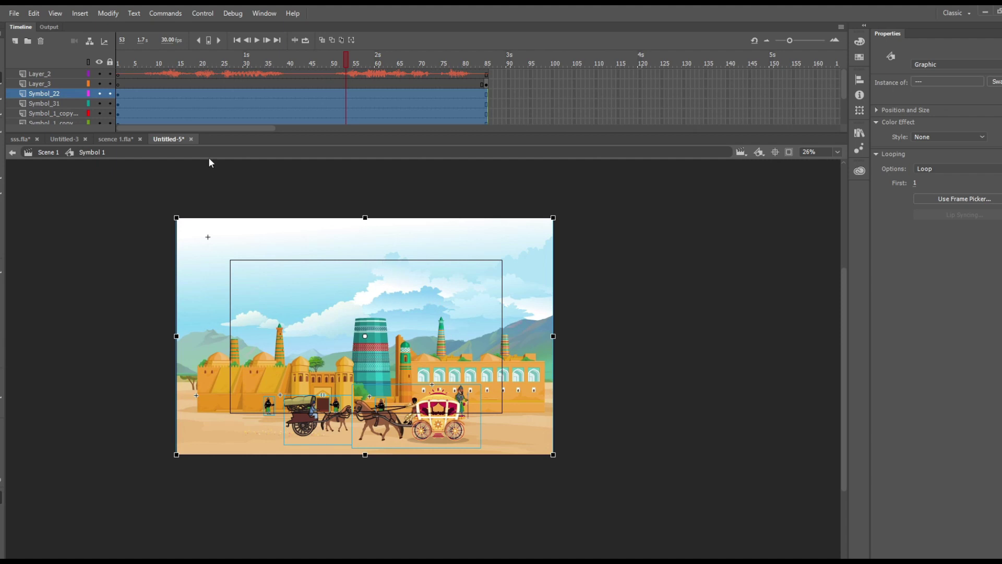
{"action": "left_click", "coordinate": [453, 62]}
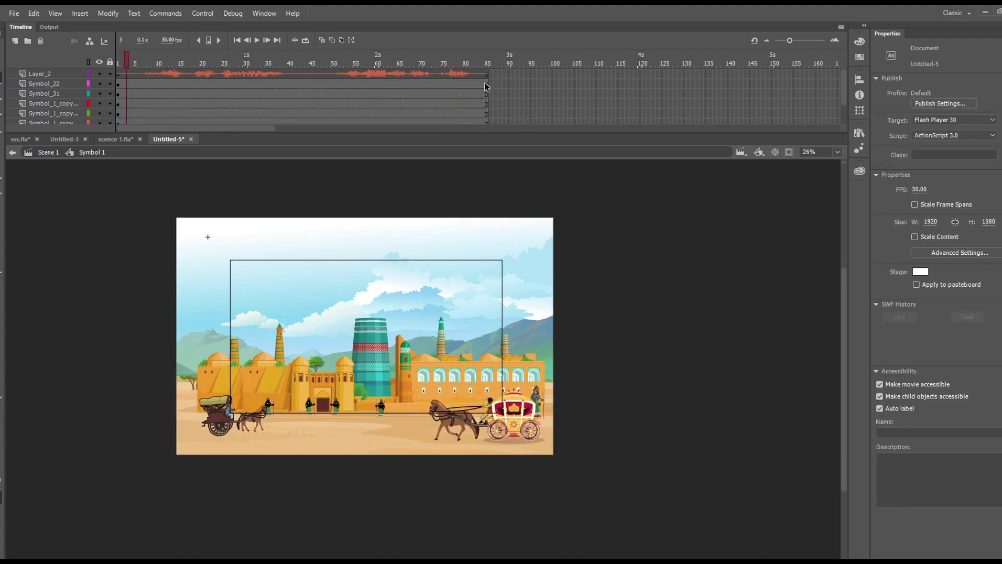
Step: Insert keyframes at frame 85 on all the separated artwork layers and scale their artwork to 80%
{"action": "left_click_drag", "start_coordinate": [485, 83], "coordinate": [485, 152]}
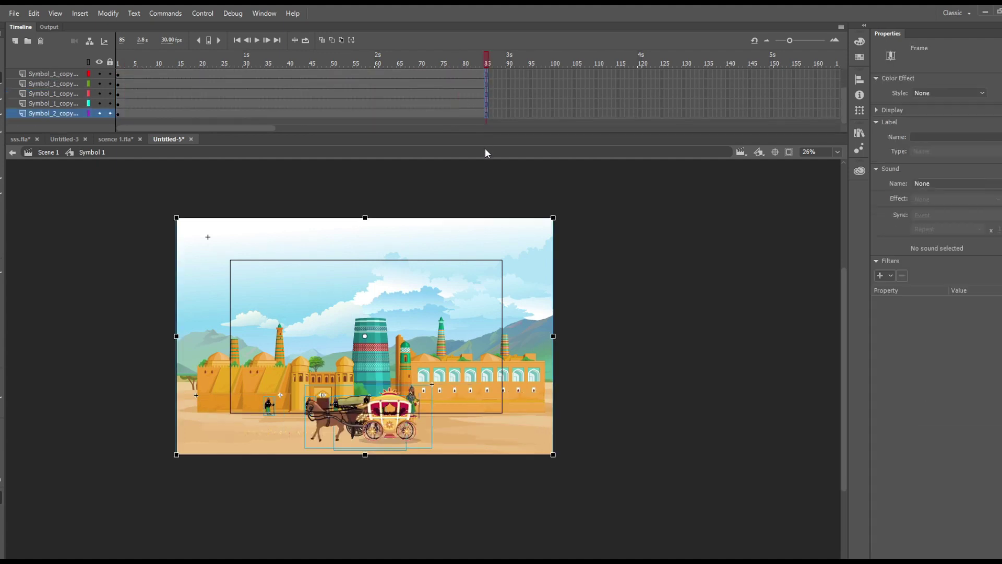
{"action": "key", "text": "F6"}
{"action": "key", "text": "ctrl+alt+s"}
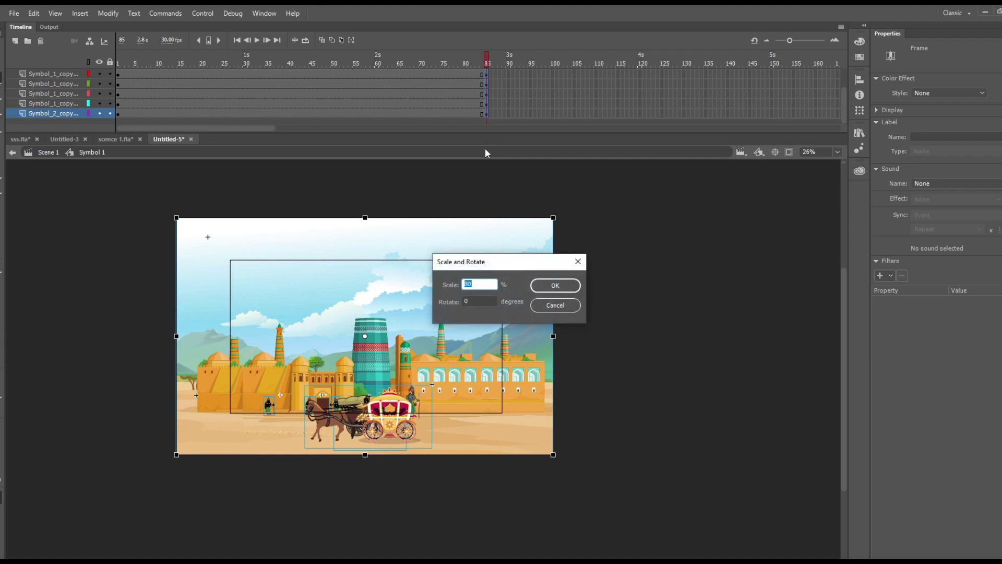
{"action": "key", "text": "Return"}
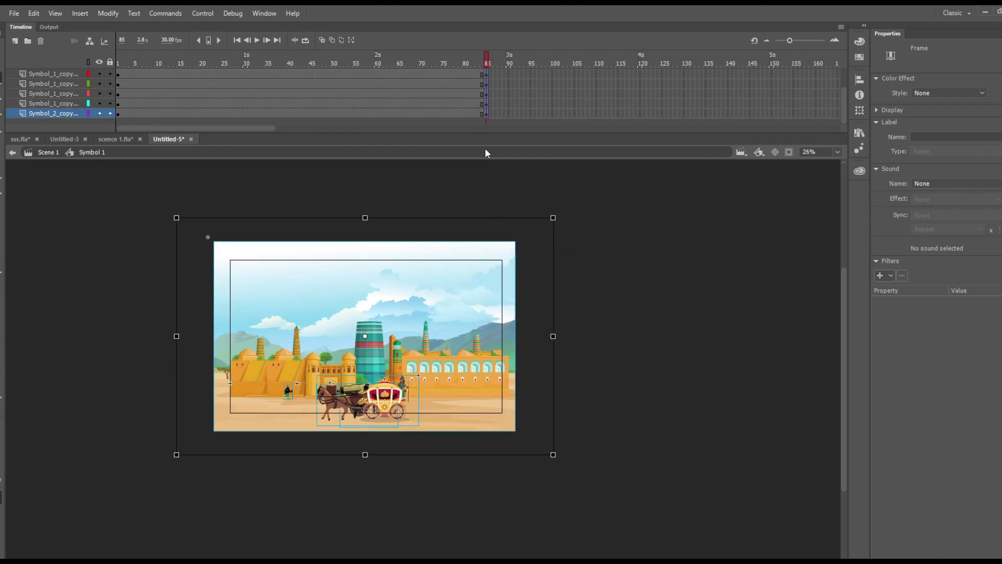
Step: Create a classic tween across the spans of all the separated artwork layers
{"action": "scroll", "coordinate": [380, 95], "scroll_direction": "up", "scroll_amount": 2}
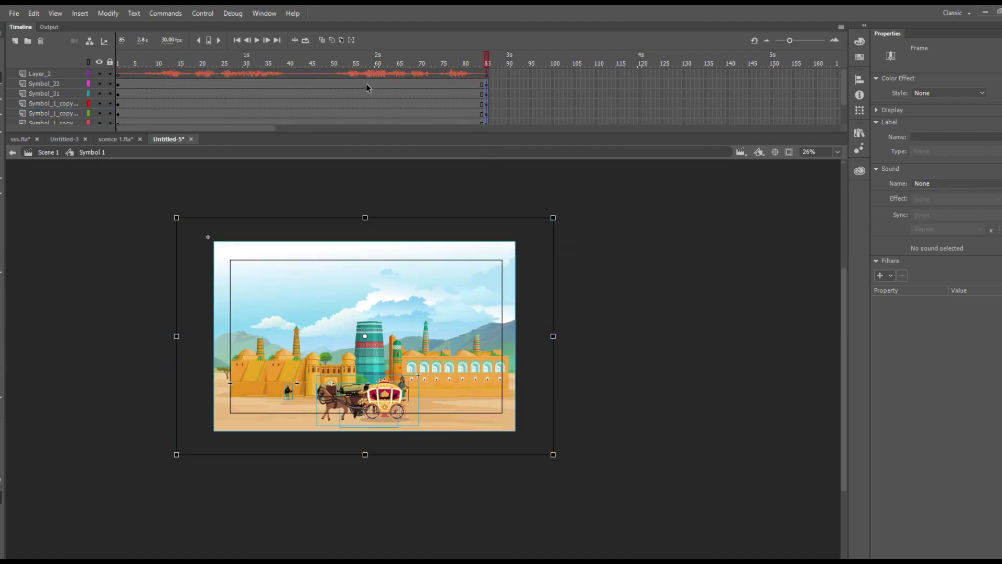
{"action": "scroll", "coordinate": [367, 88], "scroll_direction": "down", "scroll_amount": 2}
{"action": "left_click_drag", "start_coordinate": [407, 74], "coordinate": [368, 114]}
{"action": "right_click", "coordinate": [387, 109]}
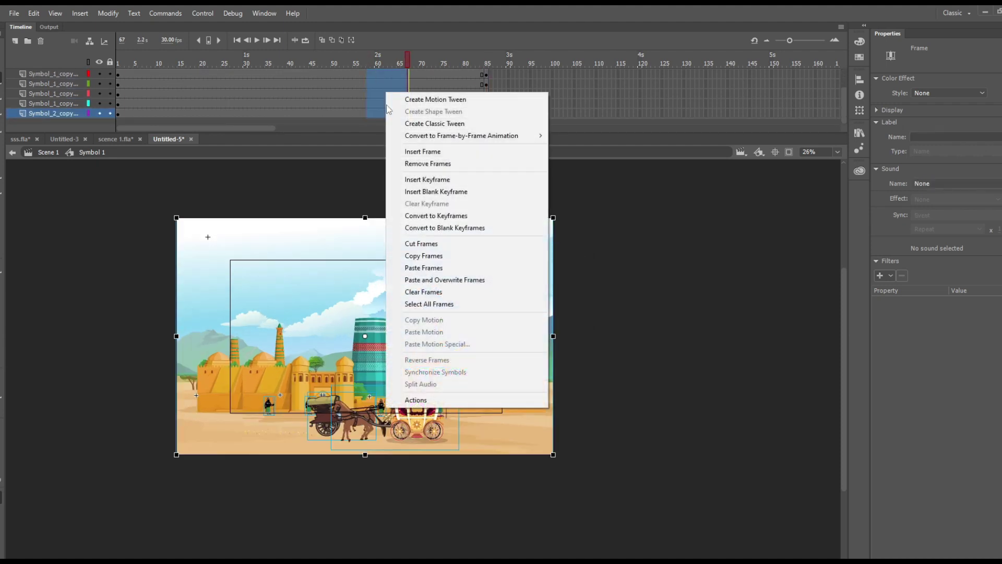
{"action": "left_click", "coordinate": [416, 123]}
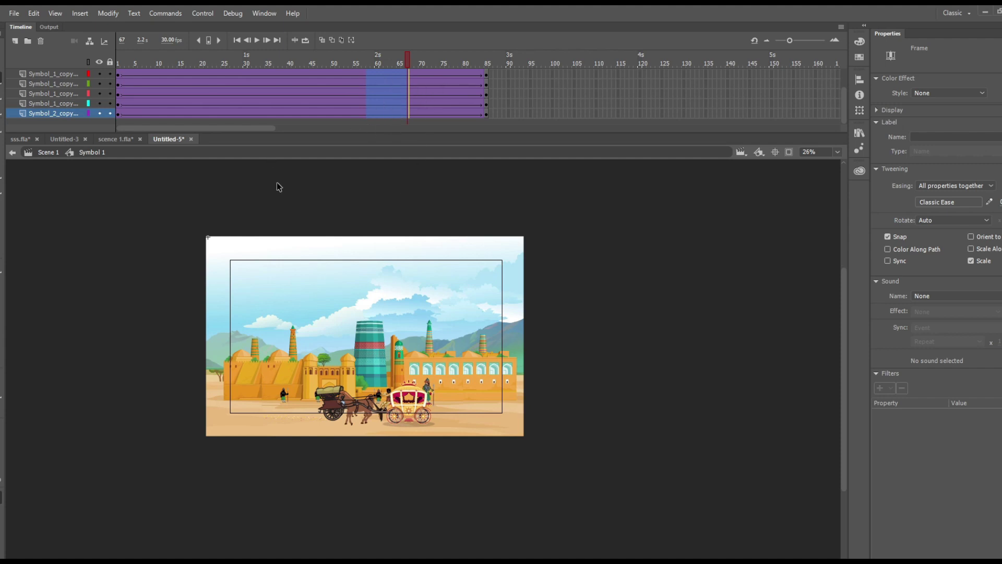
Step: Shape a custom S-curve ease with a slow start and slow end, and apply it to the tweens as My Ease 1
{"action": "left_click", "coordinate": [988, 201]}
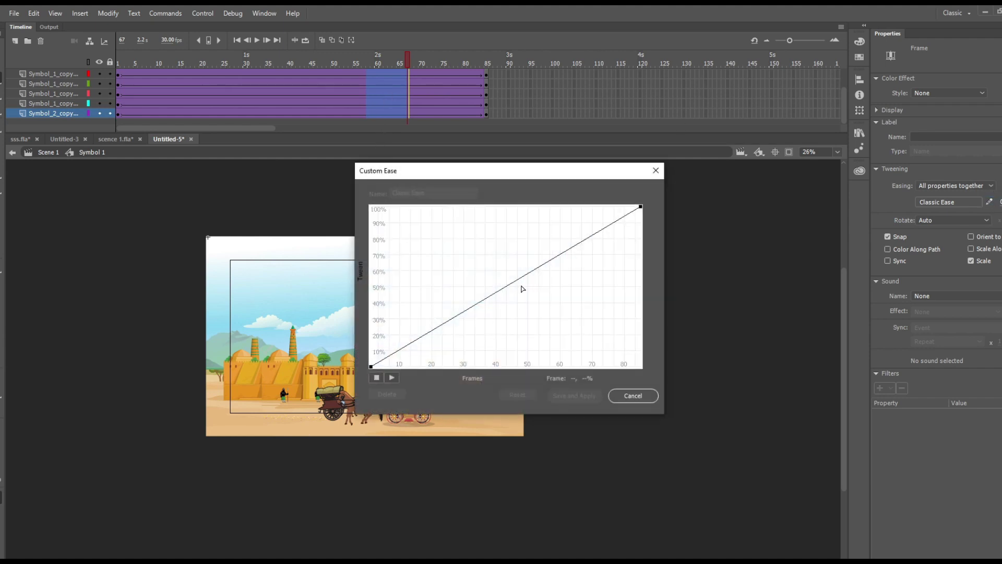
{"action": "left_click_drag", "start_coordinate": [370, 366], "coordinate": [490, 392]}
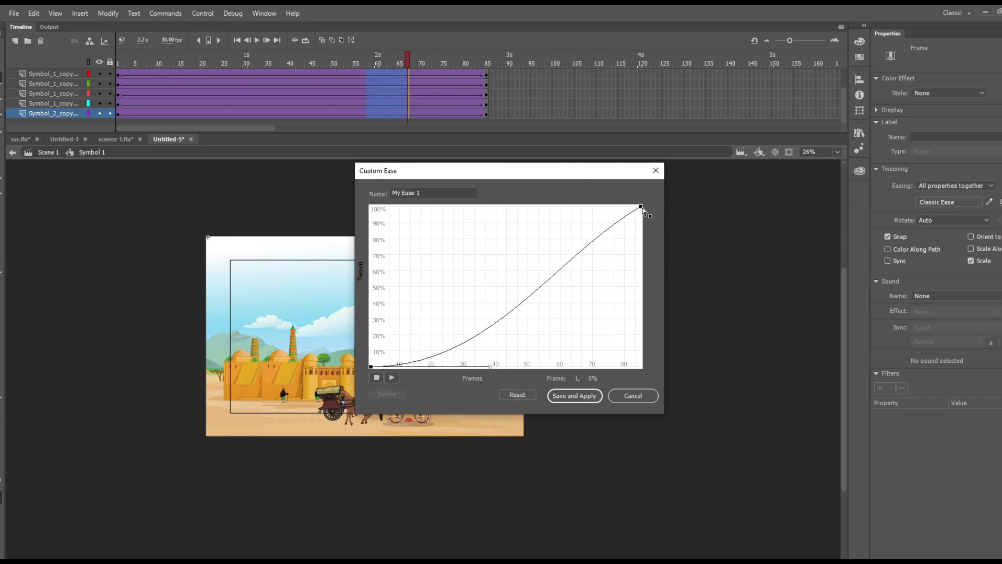
{"action": "left_click_drag", "start_coordinate": [640, 207], "coordinate": [526, 162]}
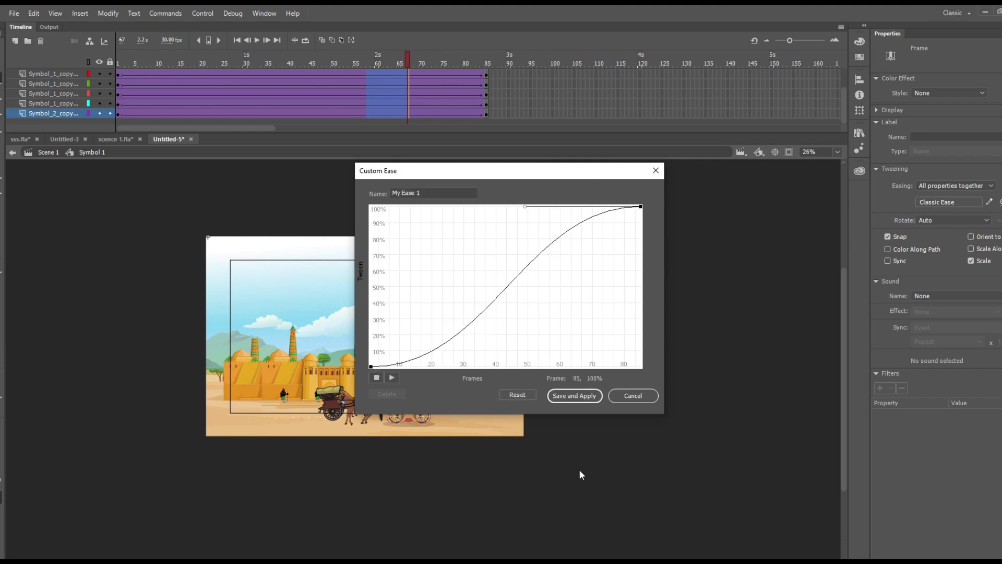
{"action": "left_click", "coordinate": [583, 399]}
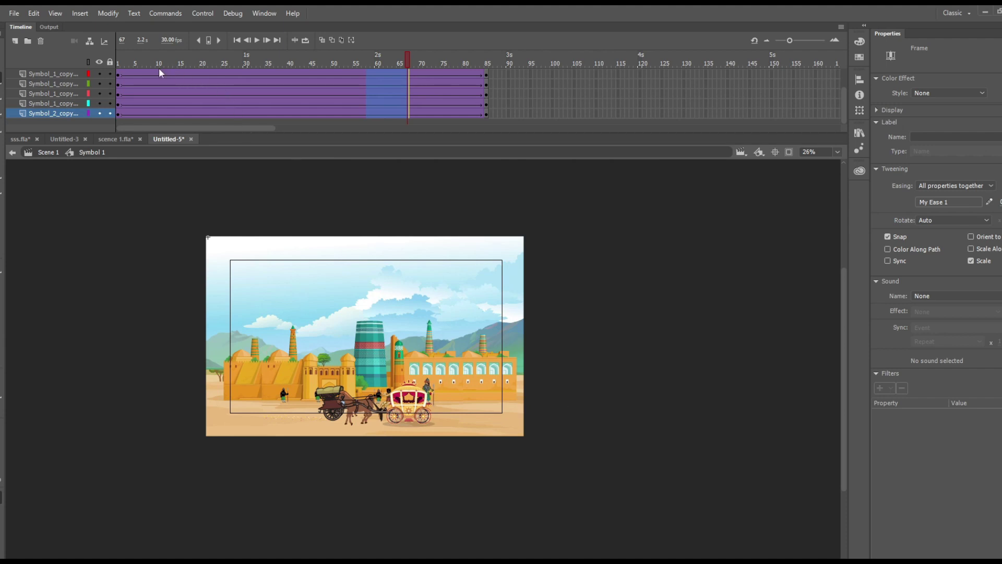
Step: Clip the content outside the stage and play the symbol's timeline to check the eased camera move
{"action": "left_click", "coordinate": [139, 61]}
{"action": "left_click", "coordinate": [258, 39]}
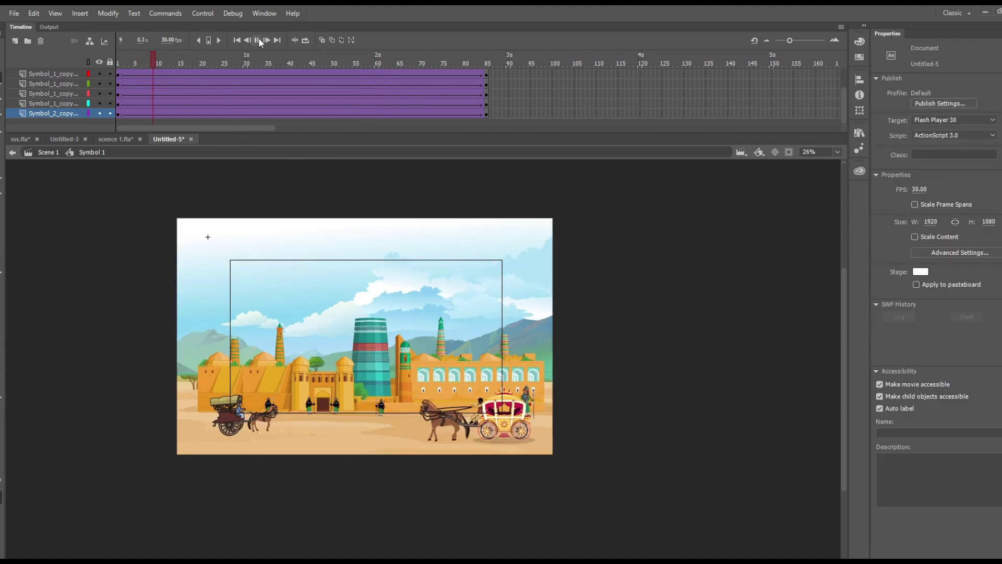
{"action": "left_click", "coordinate": [258, 39]}
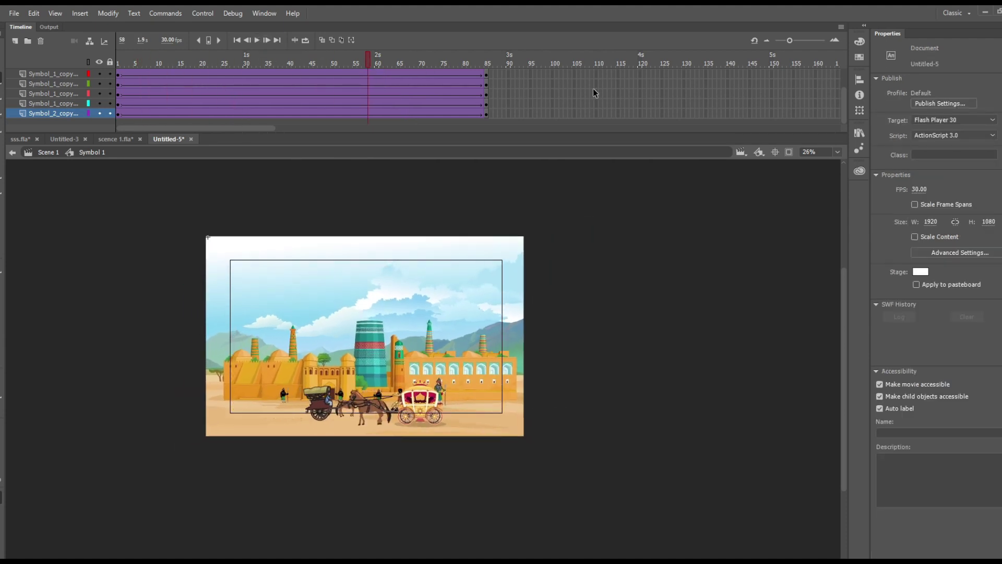
{"action": "left_click", "coordinate": [791, 151]}
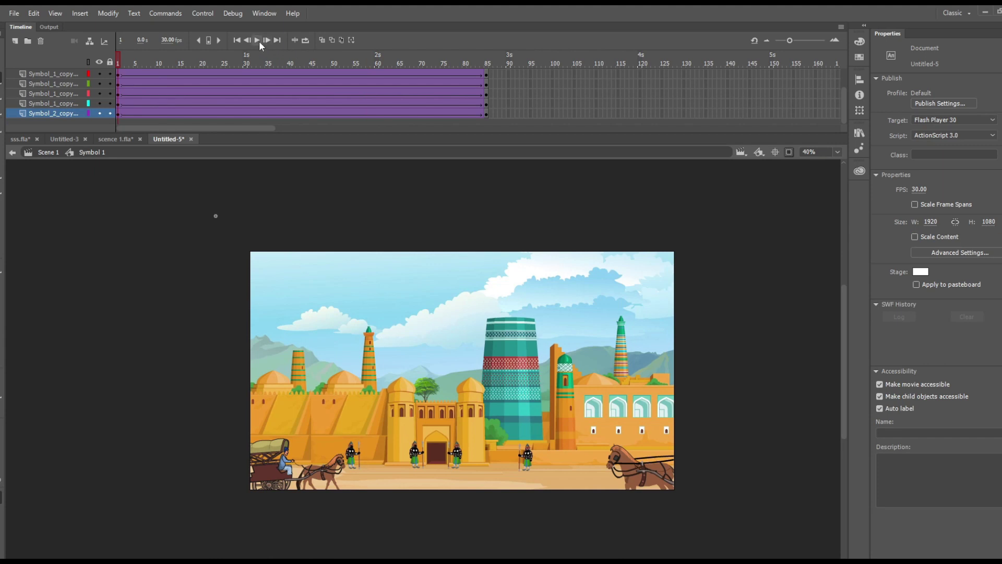
{"action": "left_click", "coordinate": [257, 40]}
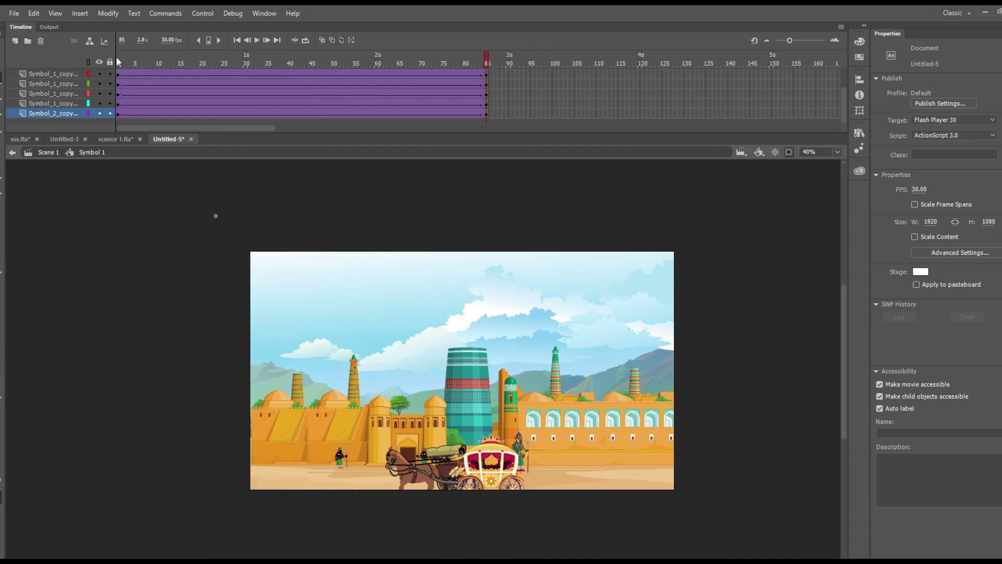
{"action": "left_click", "coordinate": [122, 60]}
{"action": "left_click", "coordinate": [257, 40]}
Step: Copy the voice layer Layer_2 from Symbol 1 and paste it above Layer_3 in Scene 1
{"action": "scroll", "coordinate": [49, 86], "scroll_direction": "up", "scroll_amount": 1}
{"action": "left_click", "coordinate": [62, 73]}
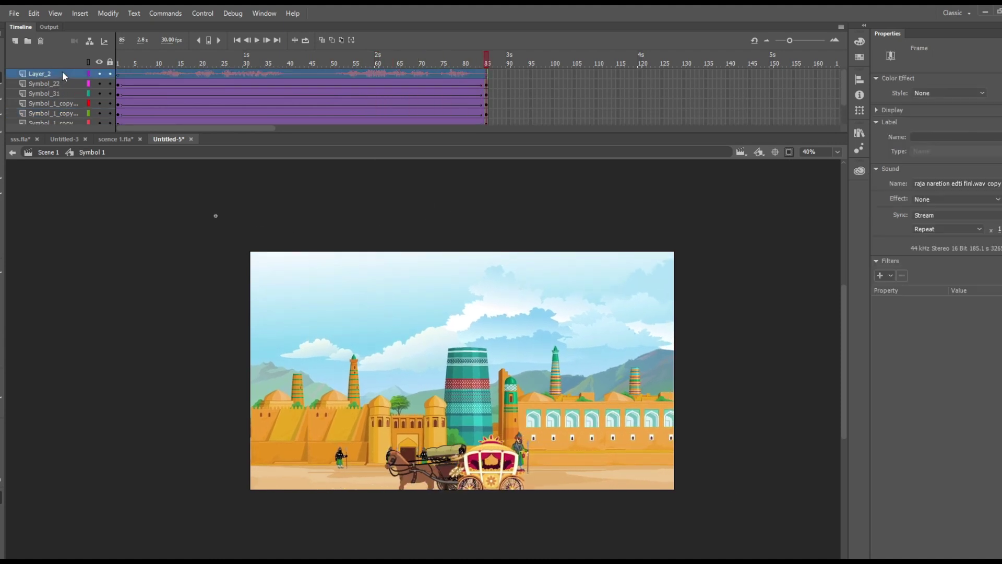
{"action": "right_click", "coordinate": [62, 71]}
{"action": "left_click", "coordinate": [63, 170]}
{"action": "left_click", "coordinate": [47, 152]}
{"action": "right_click", "coordinate": [50, 74]}
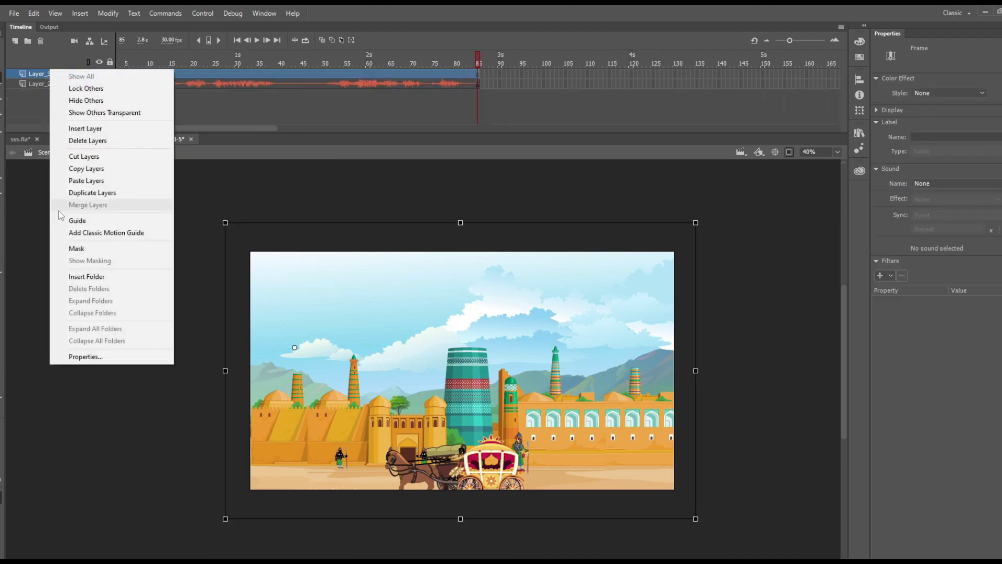
{"action": "left_click", "coordinate": [63, 184]}
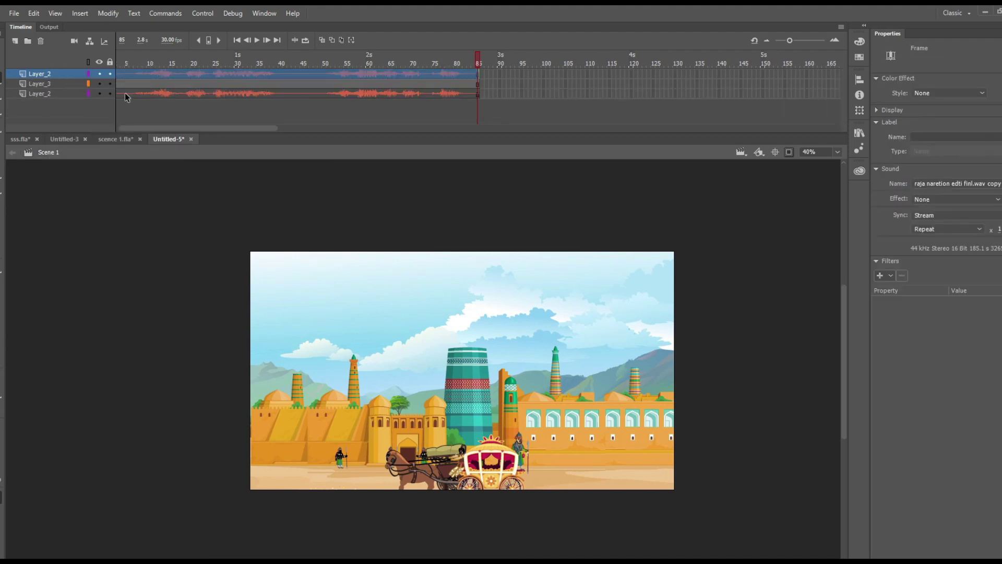
Step: Play Scene 1 with the pasted sound and delete the duplicate Layer_2 beneath Layer_3
{"action": "left_click", "coordinate": [131, 62]}
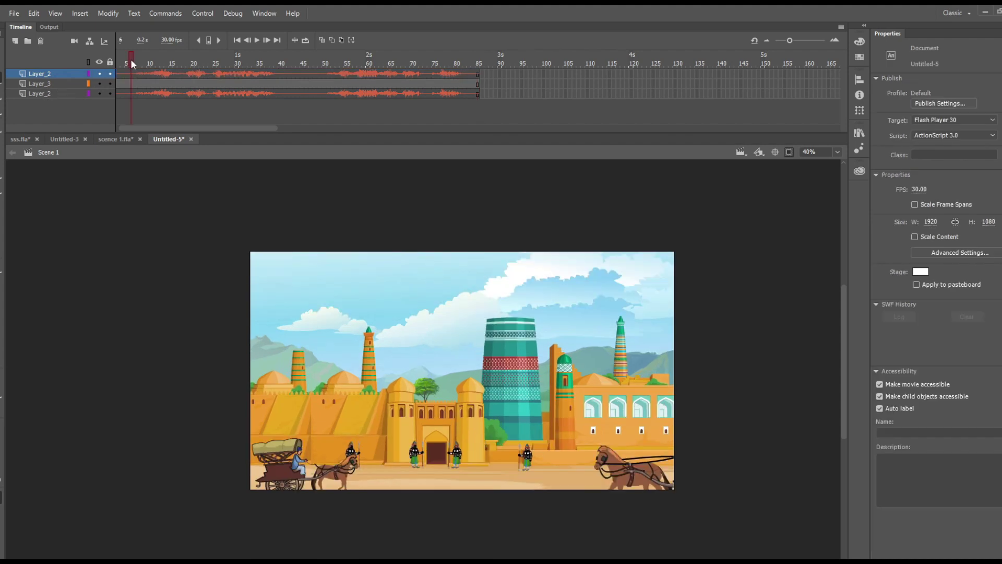
{"action": "left_click", "coordinate": [256, 41]}
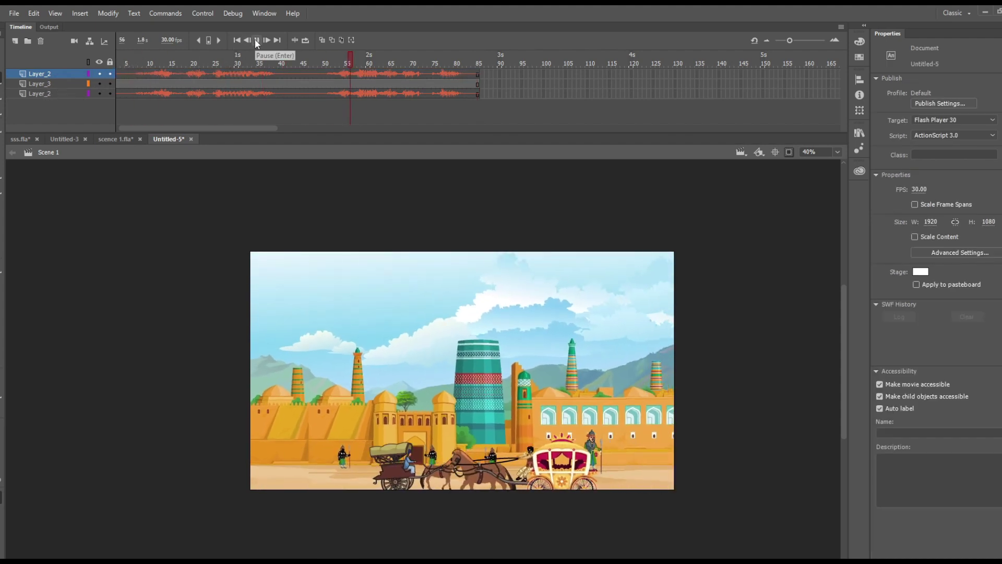
{"action": "left_click", "coordinate": [66, 94]}
{"action": "left_click", "coordinate": [42, 41]}
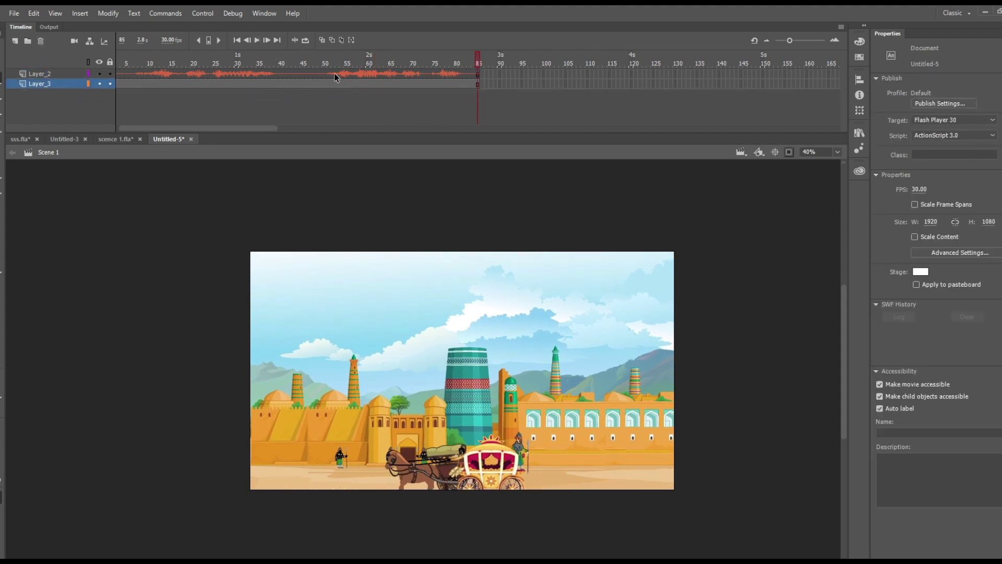
Step: Play Scene 1 from frame 1 to check the camera move against the remaining voice track
{"action": "left_click", "coordinate": [145, 58]}
{"action": "key", "text": "shift+comma"}
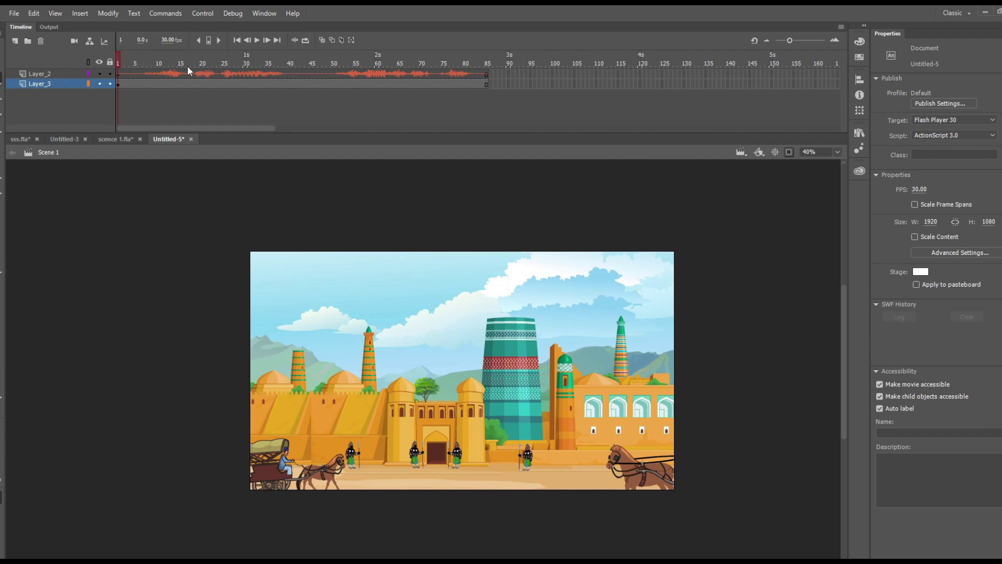
{"action": "left_click", "coordinate": [257, 42]}
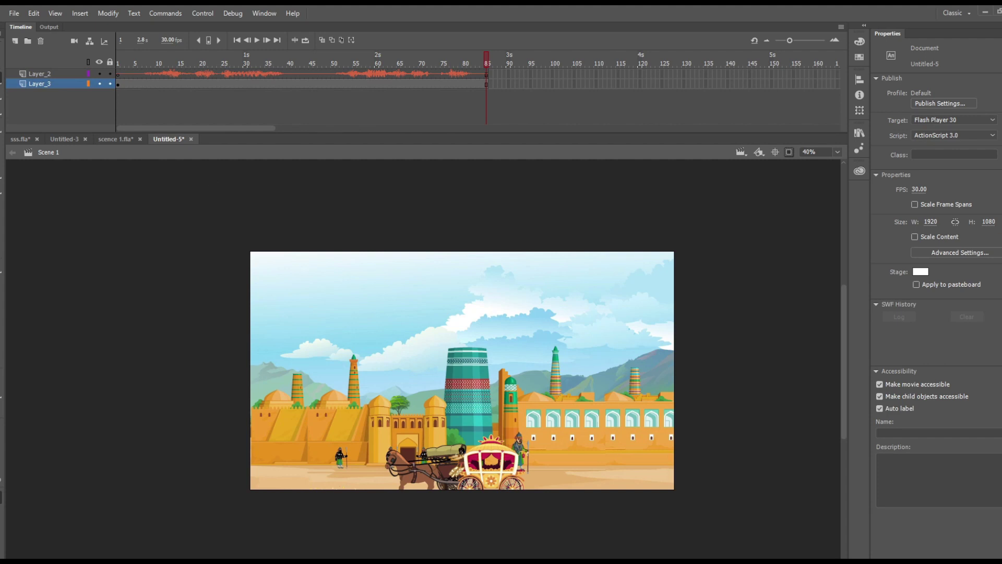
{"action": "left_click", "coordinate": [386, 321]}
{"action": "left_click", "coordinate": [171, 63]}
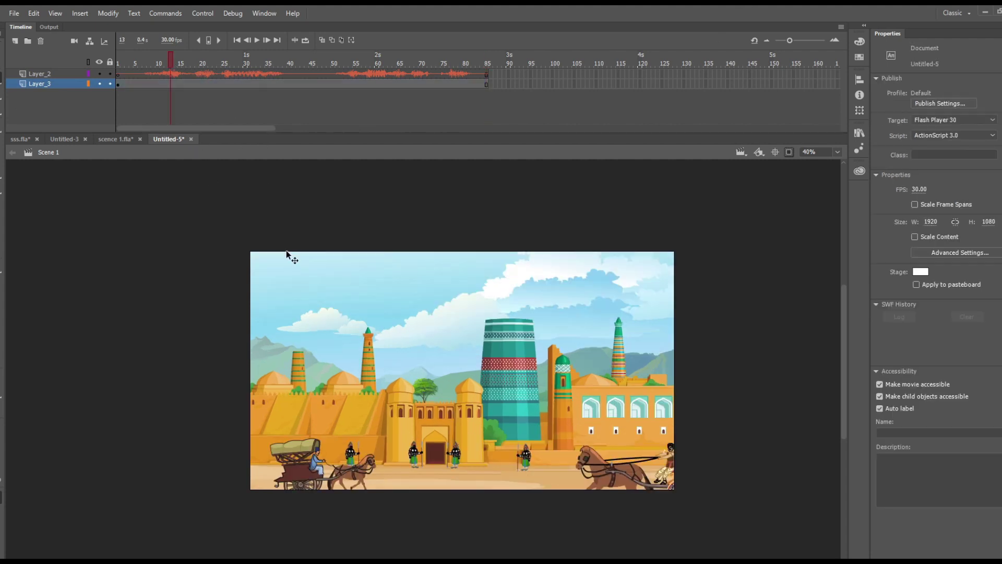
Step: Save the document as "scene 2" in the 2019 folder as an Animate Document
{"action": "left_click", "coordinate": [14, 13]}
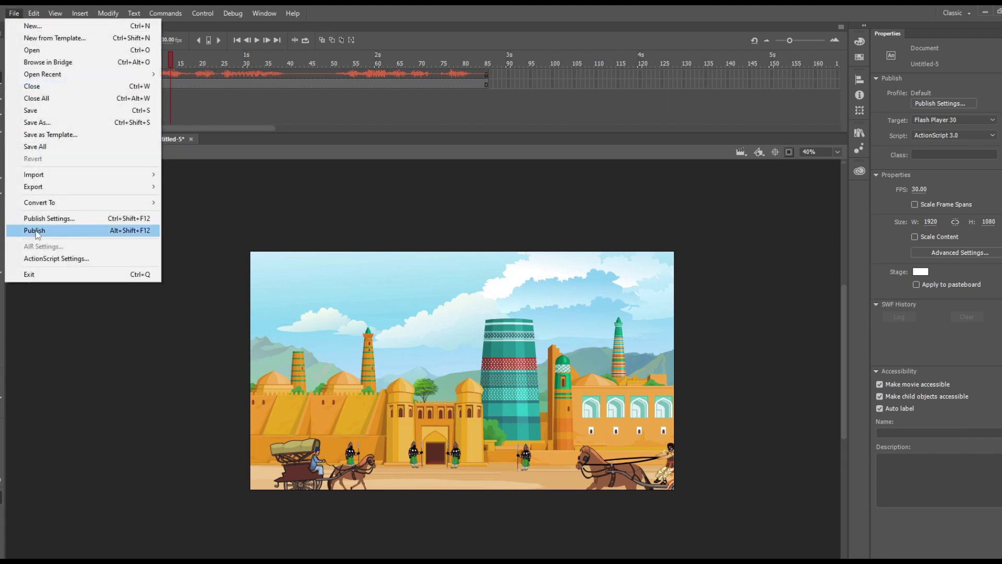
{"action": "left_click", "coordinate": [62, 123]}
{"action": "key", "text": "BackSpace"}
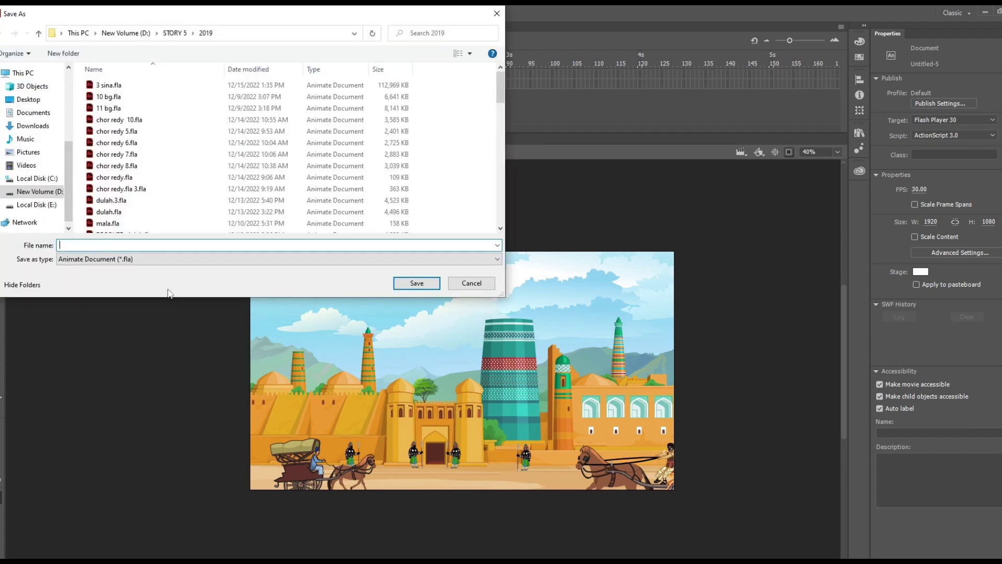
{"action": "type", "text": "sc"}
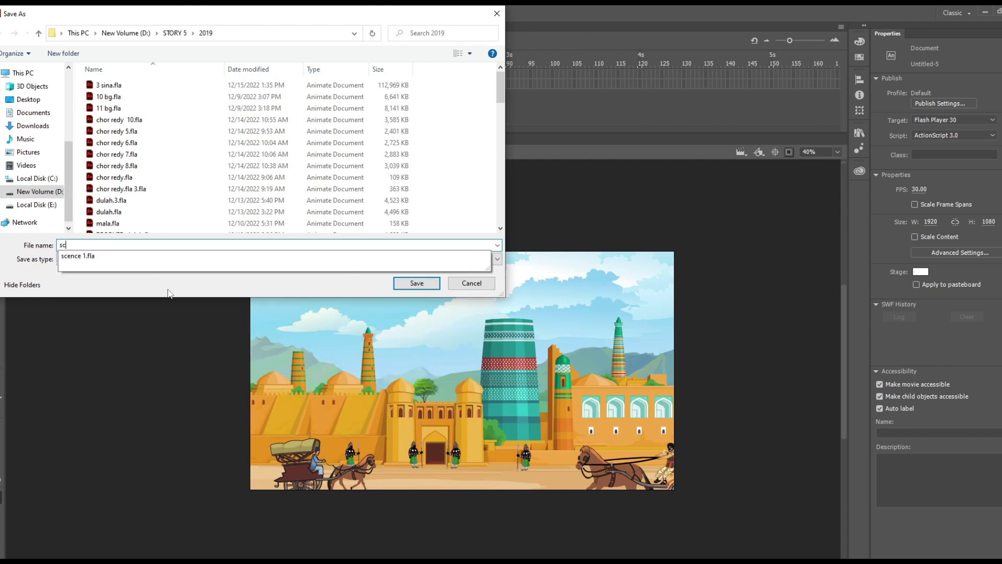
{"action": "type", "text": "ene 2"}
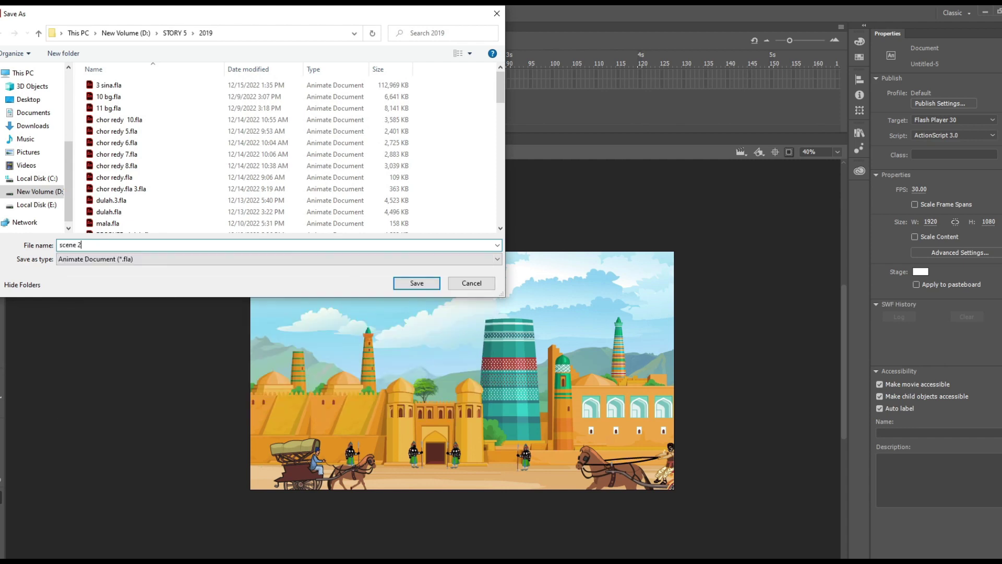
{"action": "key", "text": "Return"}
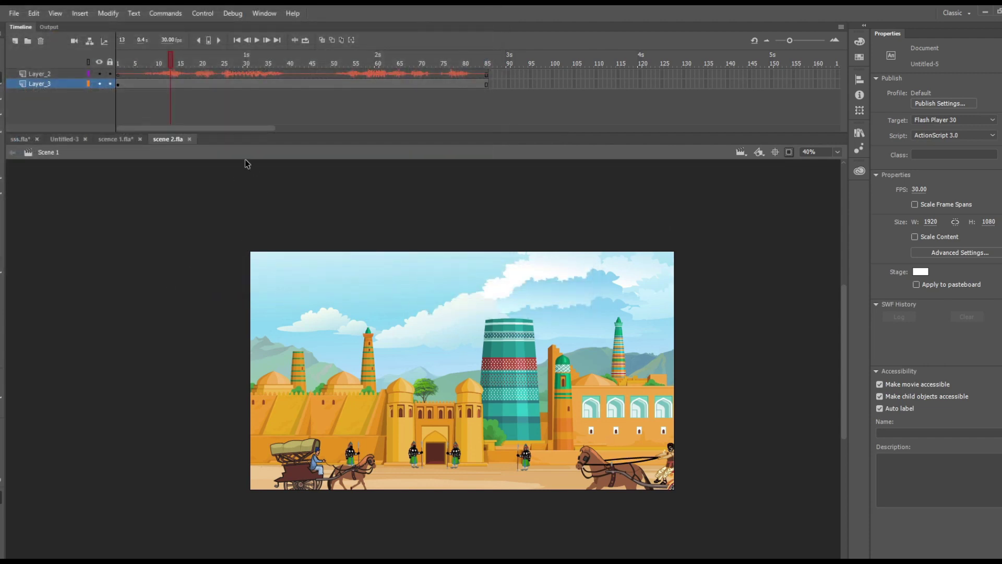
Step: Create a Full HD 1920 x 1080 ActionScript 3.0 document at 30 fps and fit its whole stage in view
{"action": "left_click", "coordinate": [18, 13]}
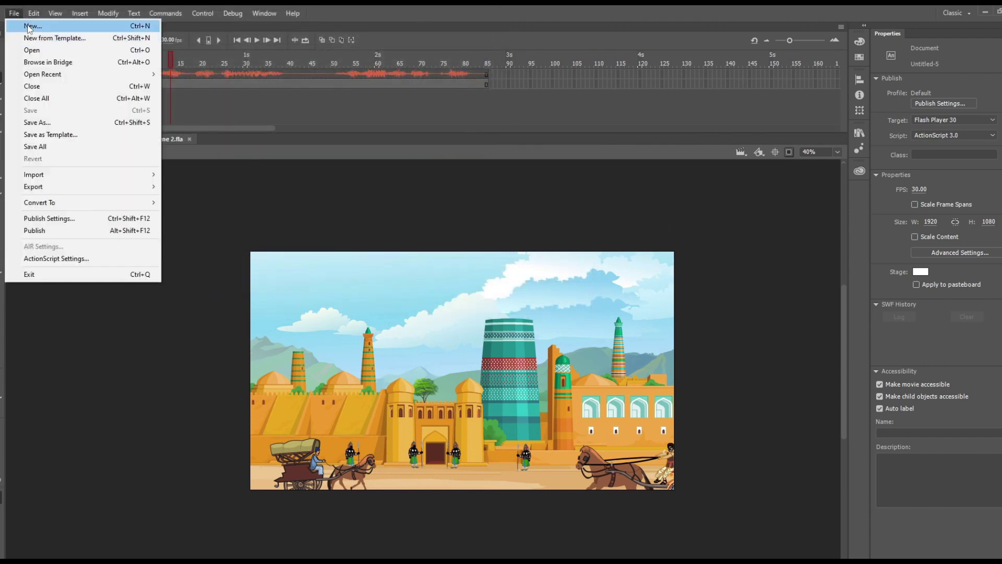
{"action": "left_click", "coordinate": [27, 26]}
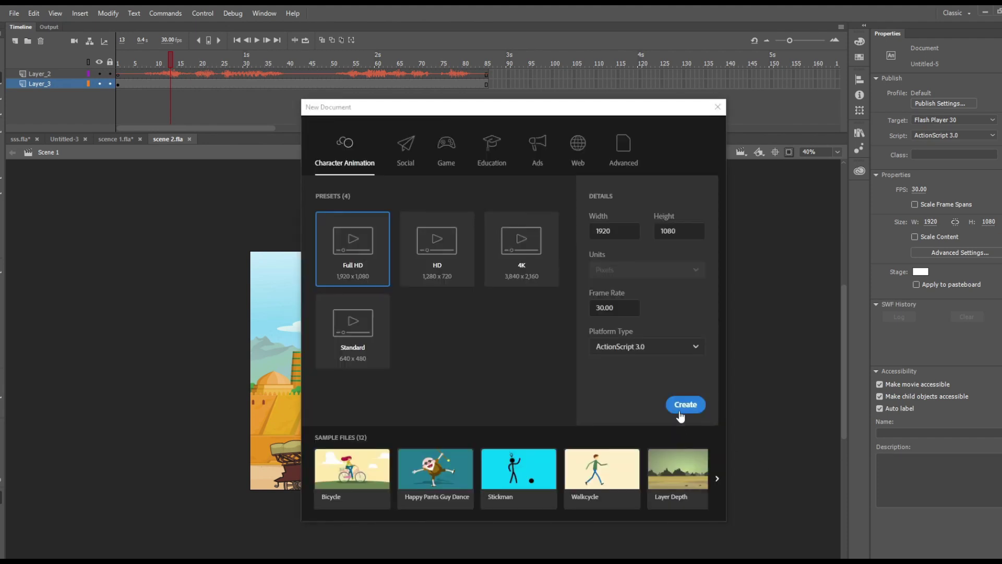
{"action": "left_click", "coordinate": [680, 411]}
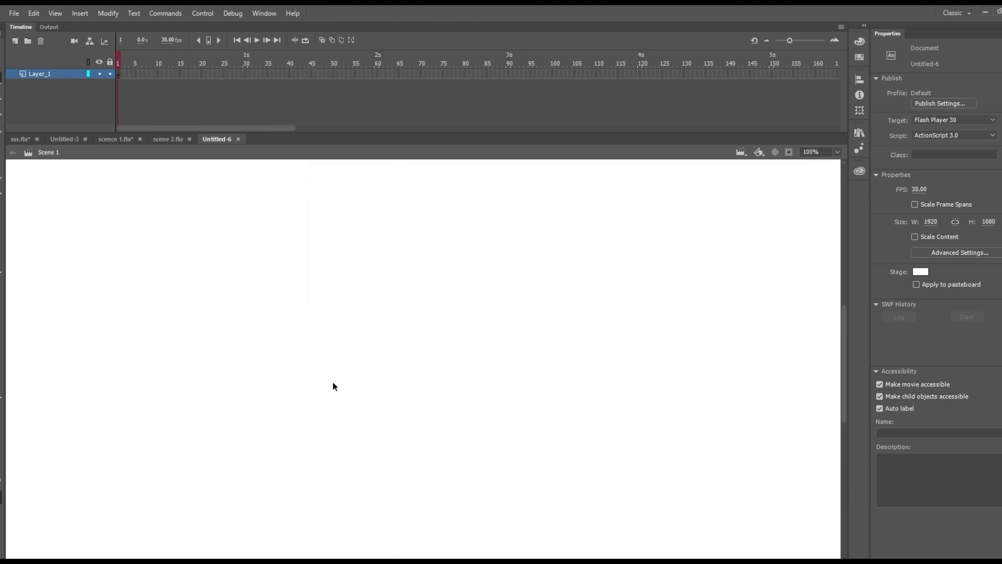
{"action": "key", "text": "ctrl+2"}
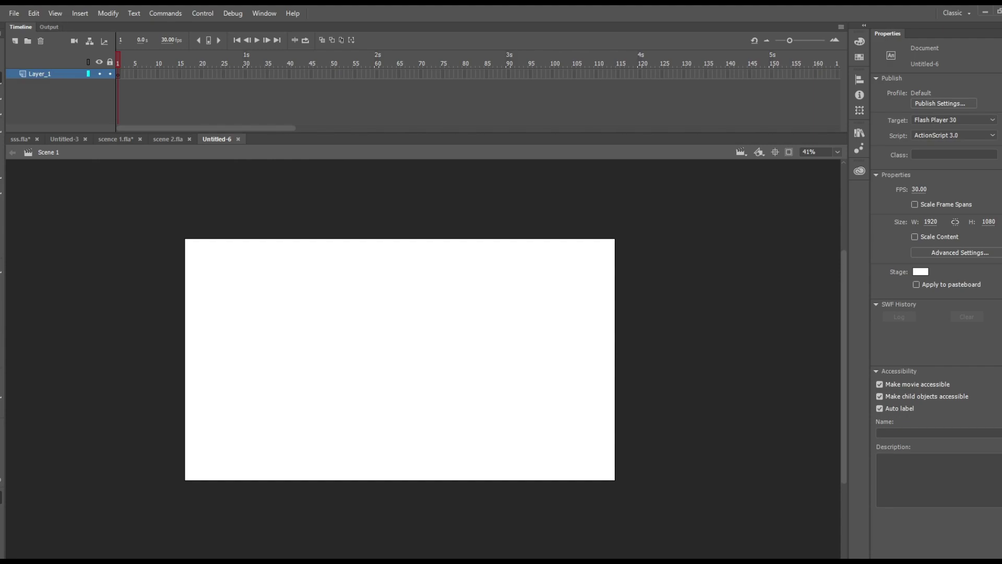
Step: Import scene 3.wav from the voice folder on drive D into the new document
{"action": "left_click", "coordinate": [448, 543]}
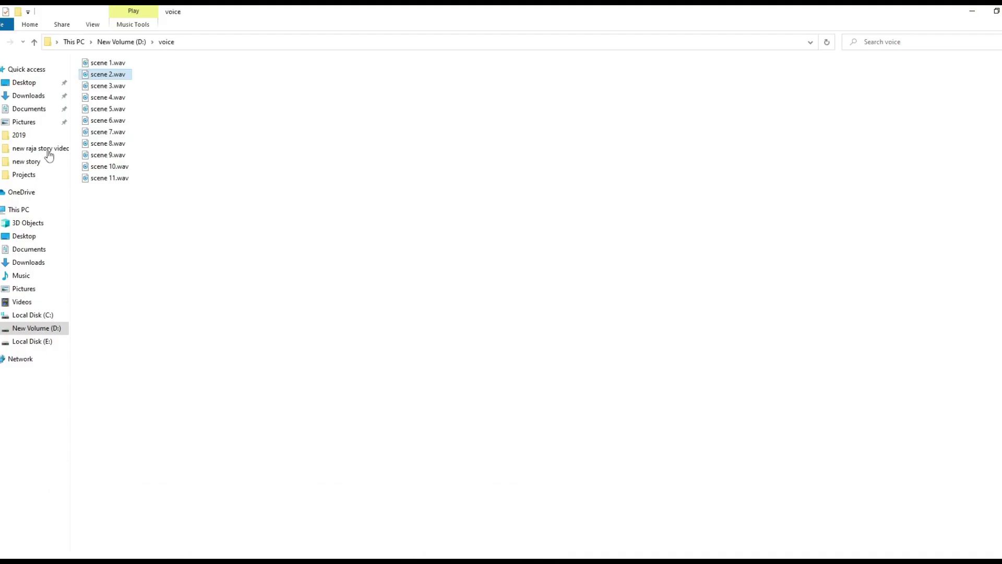
{"action": "left_click", "coordinate": [103, 88]}
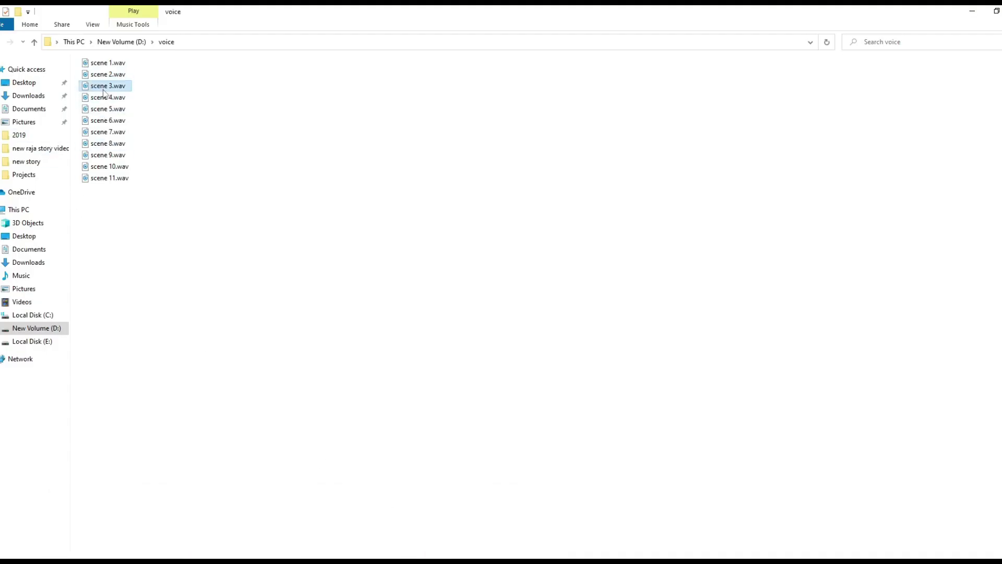
{"action": "left_click_drag", "start_coordinate": [104, 94], "coordinate": [347, 419]}
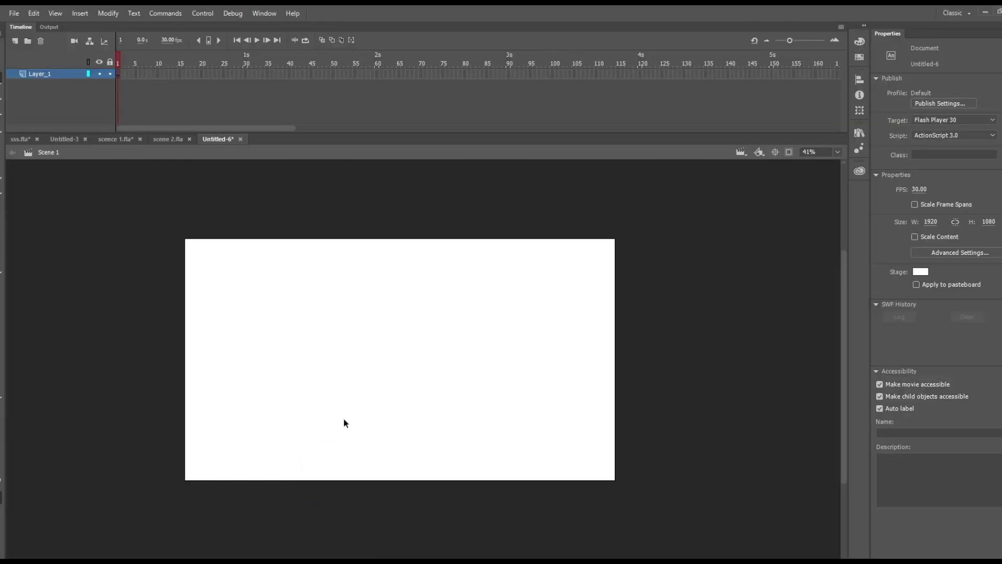
Step: Extend Layer_1 to frame 89 so that the scene 3.wav voice runs along the timeline
{"action": "left_click", "coordinate": [502, 73]}
{"action": "key", "text": "F5"}
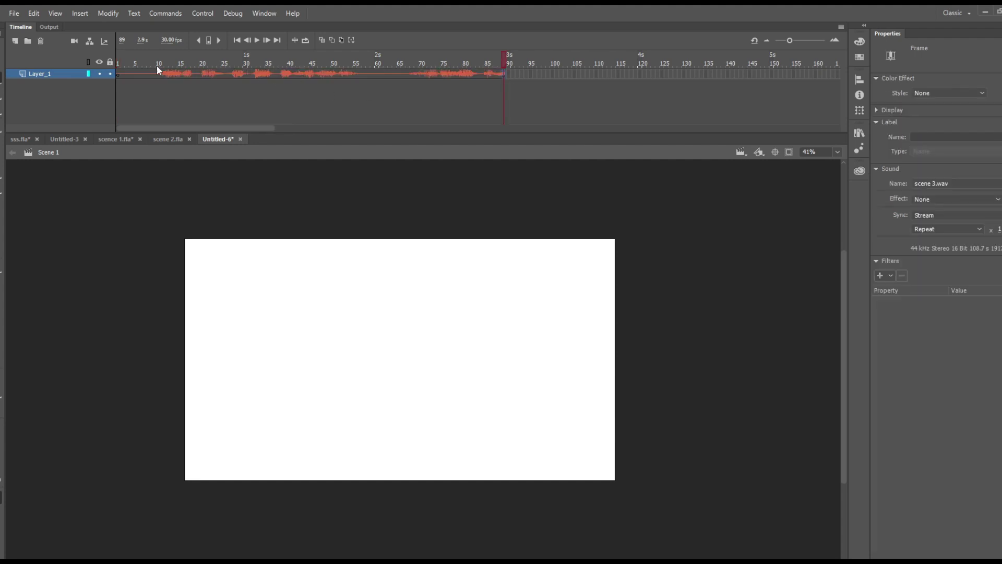
Step: Look over the characters and backgrounds available in the sss.fla artwork document
{"action": "left_click", "coordinate": [20, 139]}
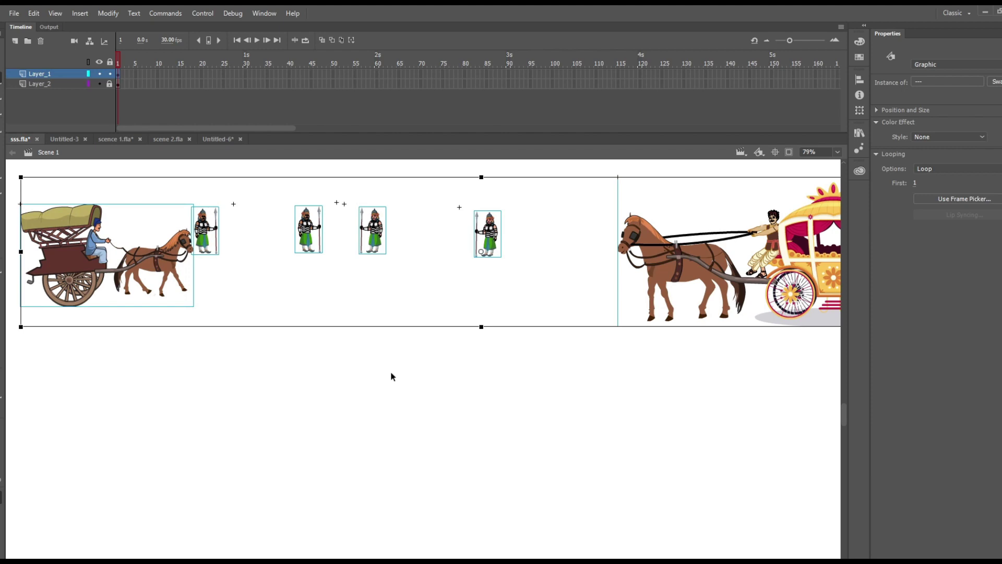
{"action": "scroll", "coordinate": [393, 376], "scroll_direction": "down", "scroll_amount": 4}
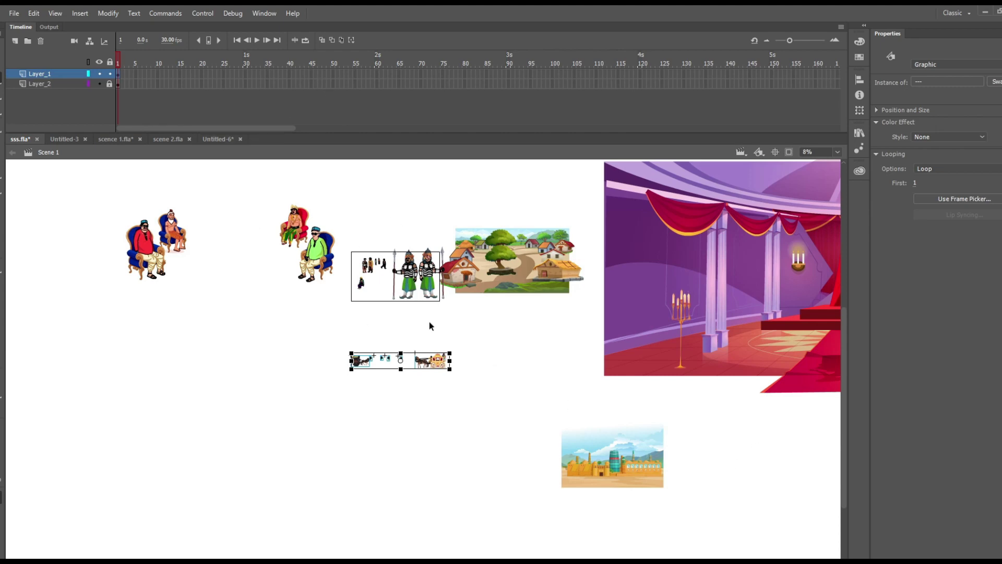
{"action": "scroll", "coordinate": [429, 321], "scroll_direction": "down", "scroll_amount": 2}
Step: In Untitled-6, trim the voice layer to end at frame 145 and play it from frame 1
{"action": "left_click", "coordinate": [215, 137]}
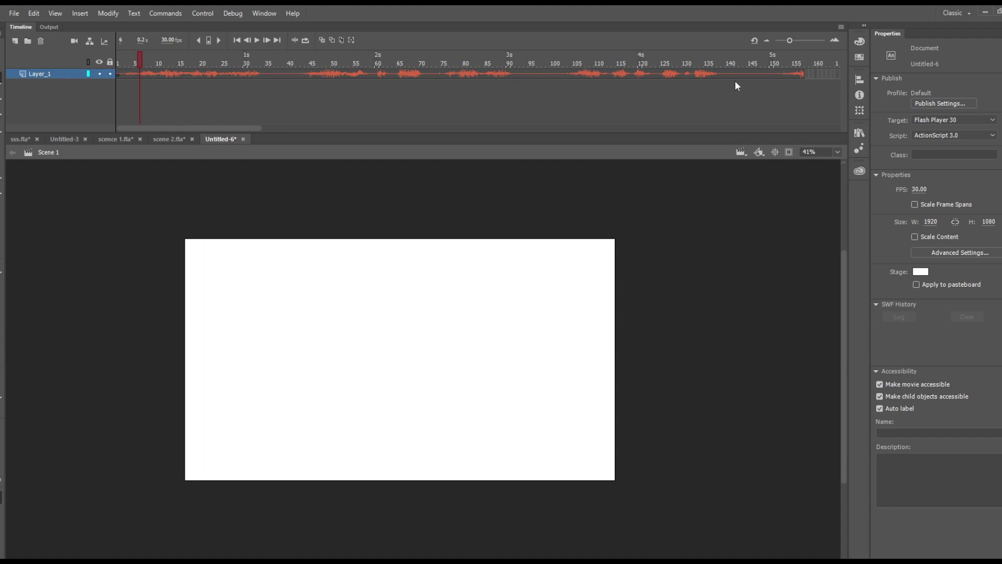
{"action": "left_click_drag", "start_coordinate": [755, 74], "coordinate": [826, 76]}
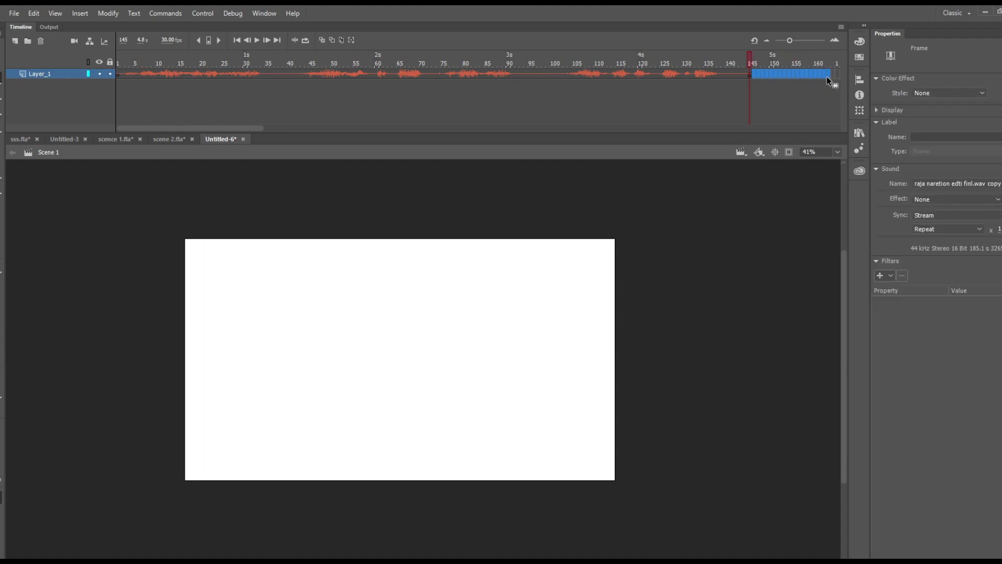
{"action": "left_click", "coordinate": [616, 59]}
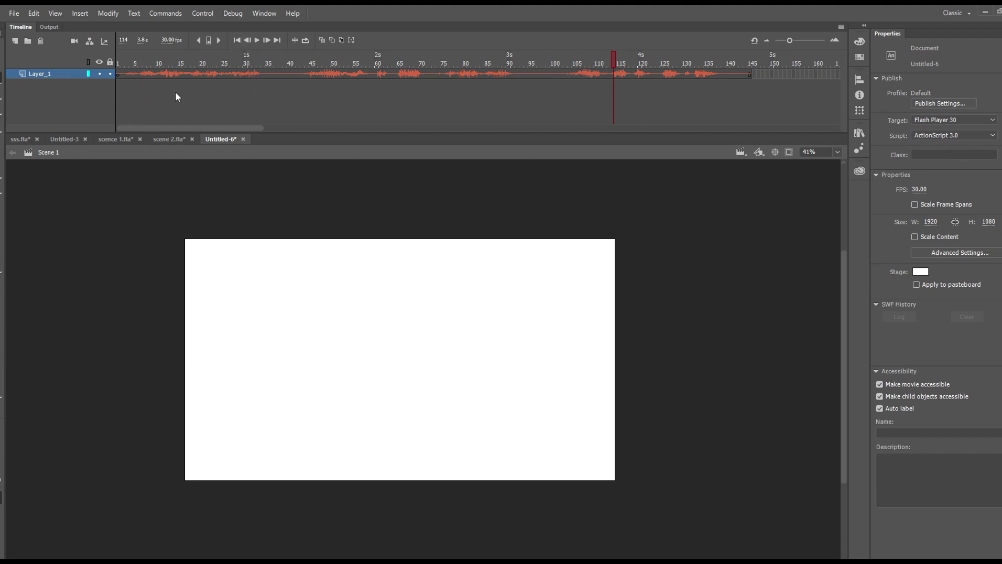
{"action": "left_click_drag", "start_coordinate": [127, 64], "coordinate": [93, 62]}
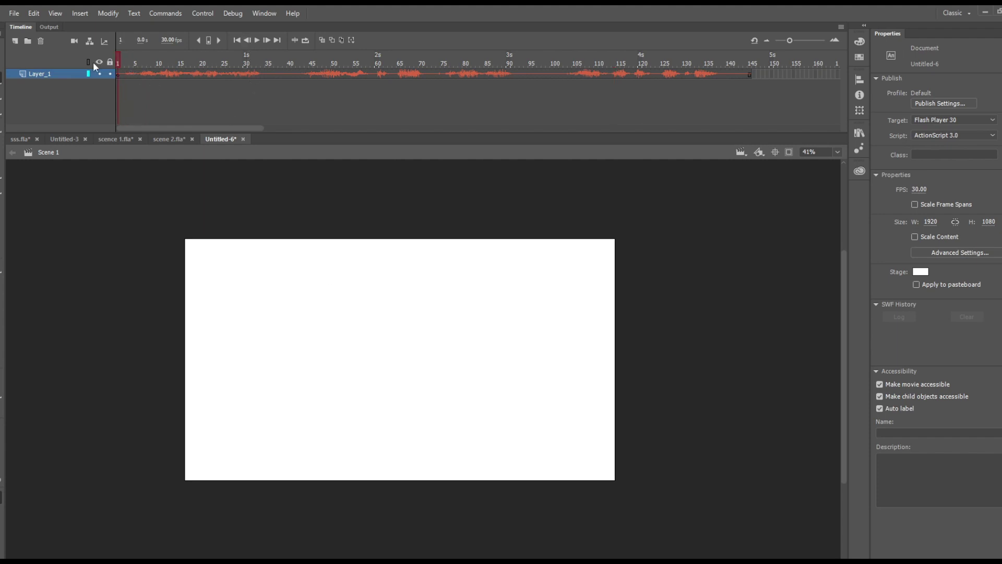
{"action": "left_click", "coordinate": [255, 44]}
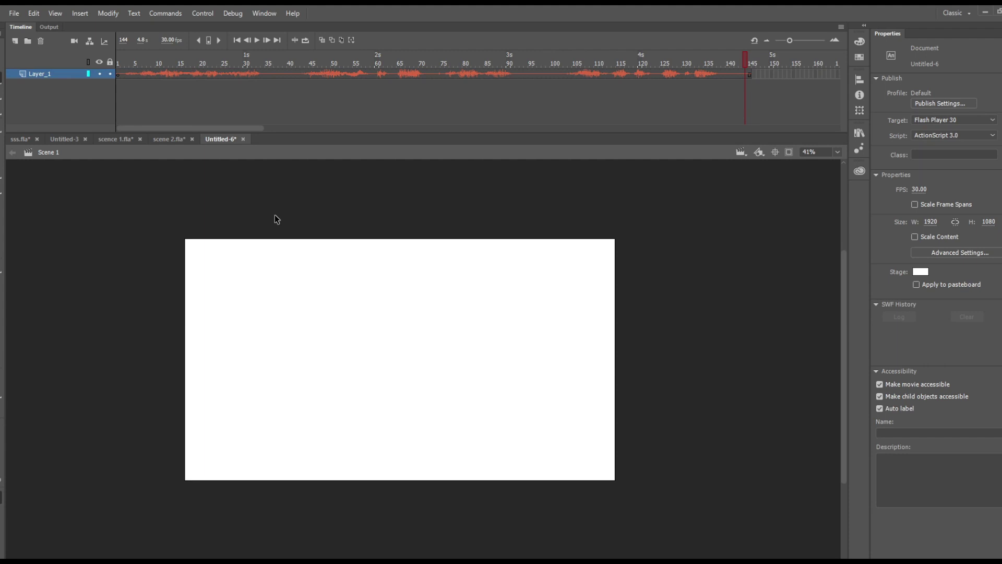
Step: Copy the throne-room artwork from sss.fla and paste it in place on a new layer above the voice track in Untitled-6
{"action": "left_click", "coordinate": [18, 138]}
{"action": "scroll", "coordinate": [673, 298], "scroll_direction": "up", "scroll_amount": 2}
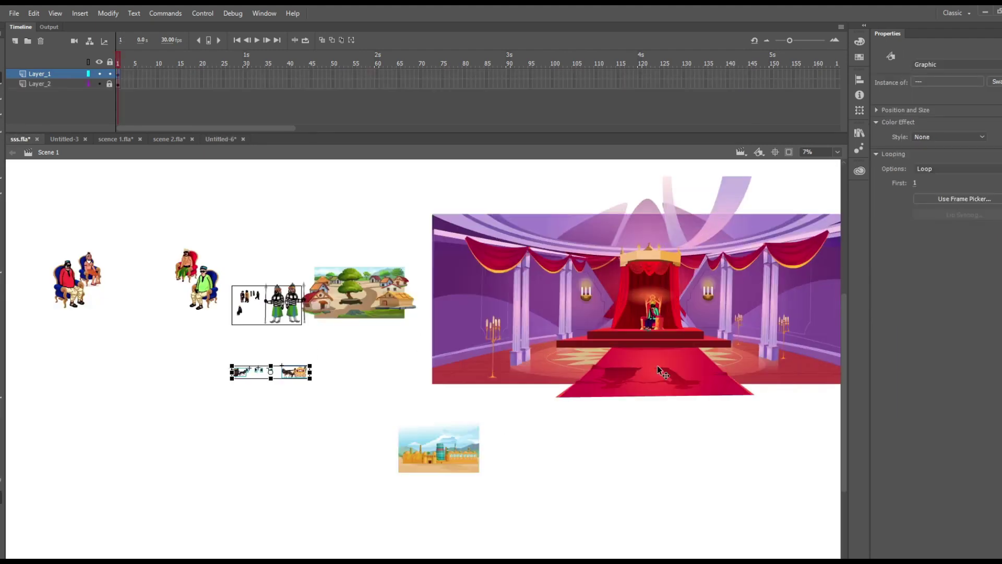
{"action": "left_click", "coordinate": [632, 363]}
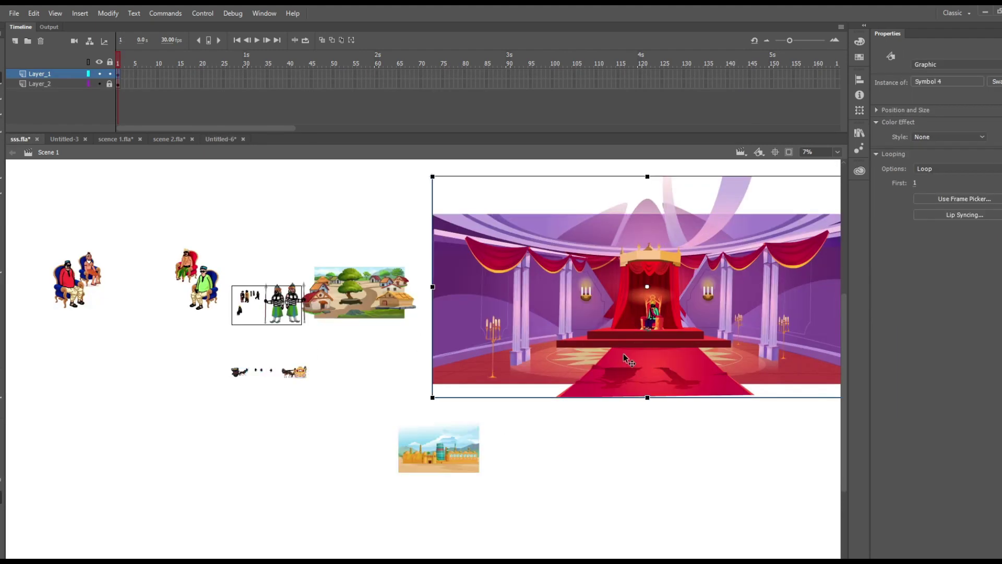
{"action": "left_click", "coordinate": [222, 139]}
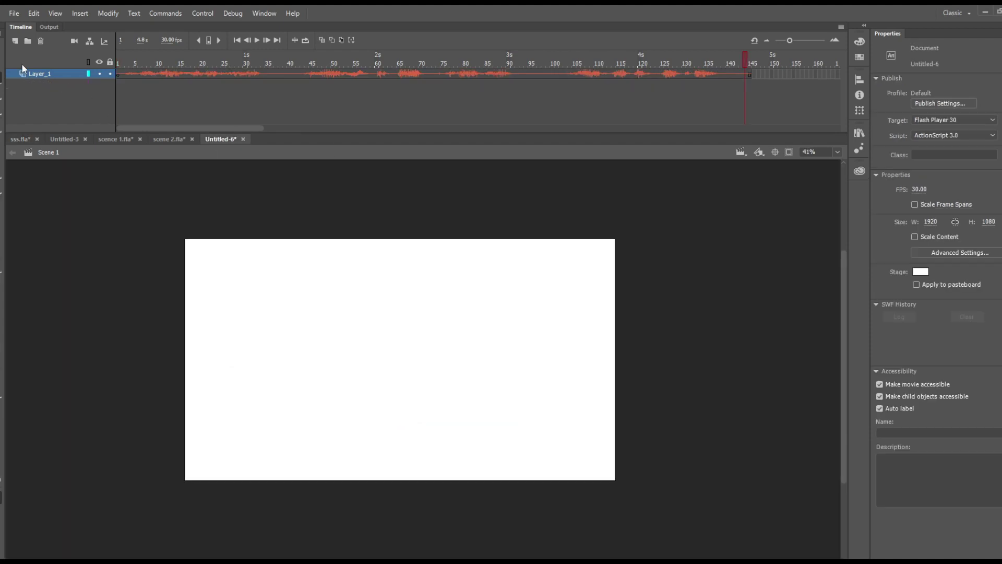
{"action": "left_click", "coordinate": [17, 41]}
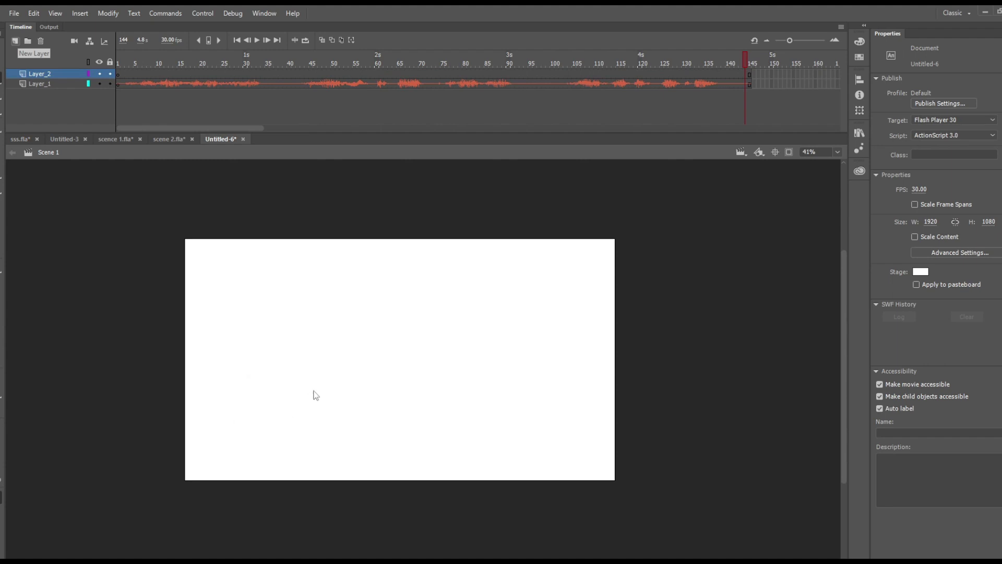
{"action": "key", "text": "ctrl+shift+v"}
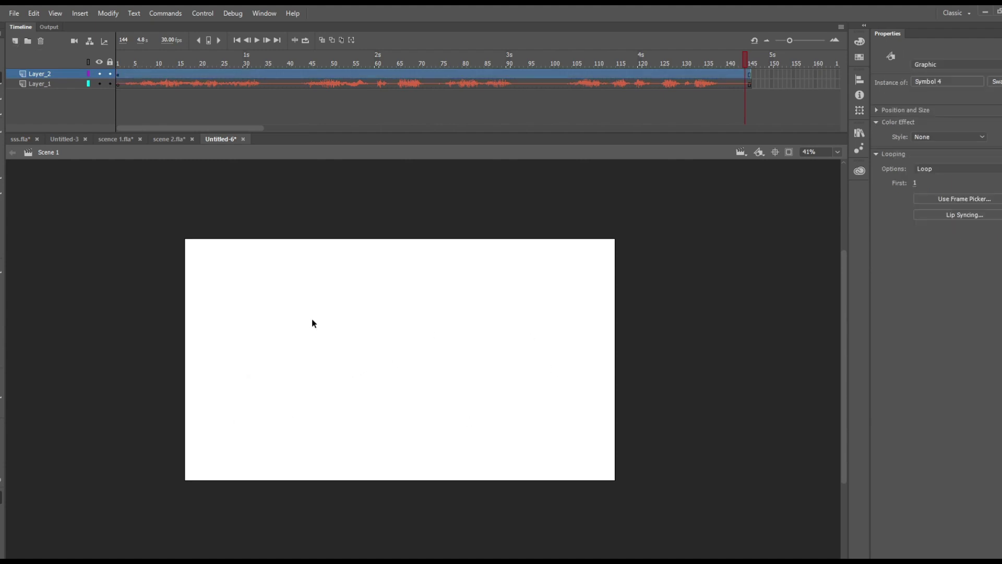
{"action": "scroll", "coordinate": [475, 423], "scroll_direction": "down", "scroll_amount": 5}
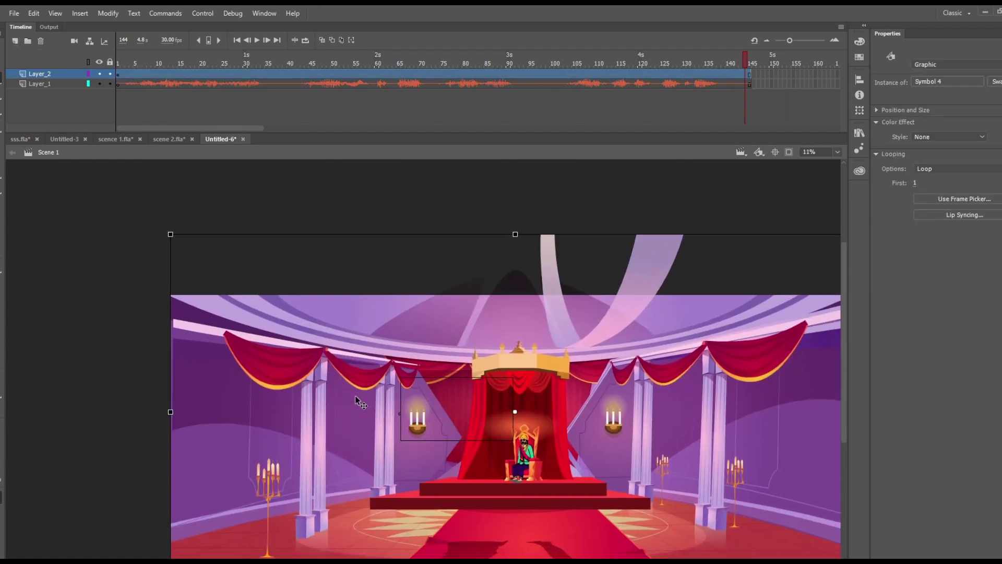
Step: Move the throne room so its throne sits over the stage, and convert it to the graphic symbol Symbol 1
{"action": "left_click_drag", "start_coordinate": [354, 397], "coordinate": [252, 376]}
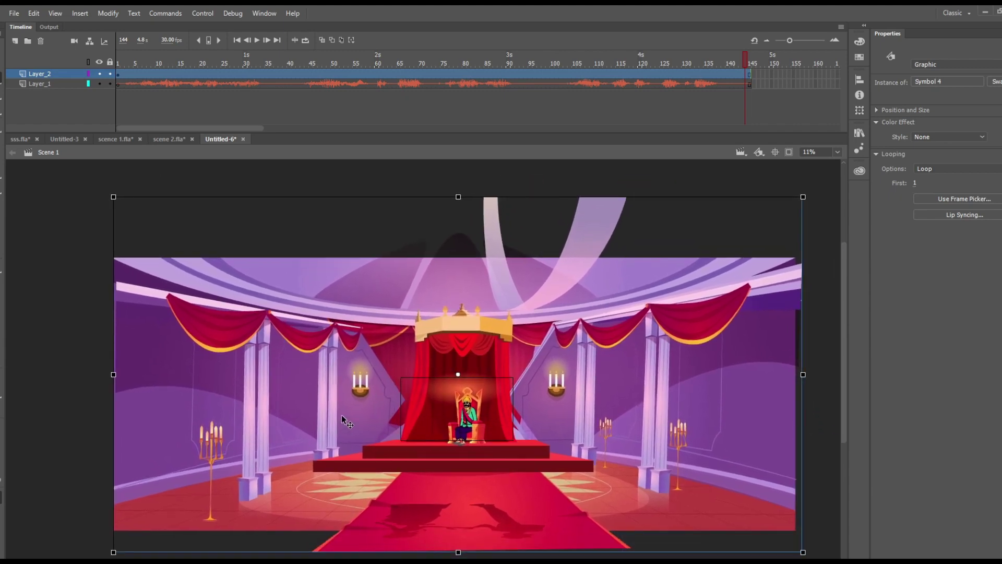
{"action": "key", "text": "F8"}
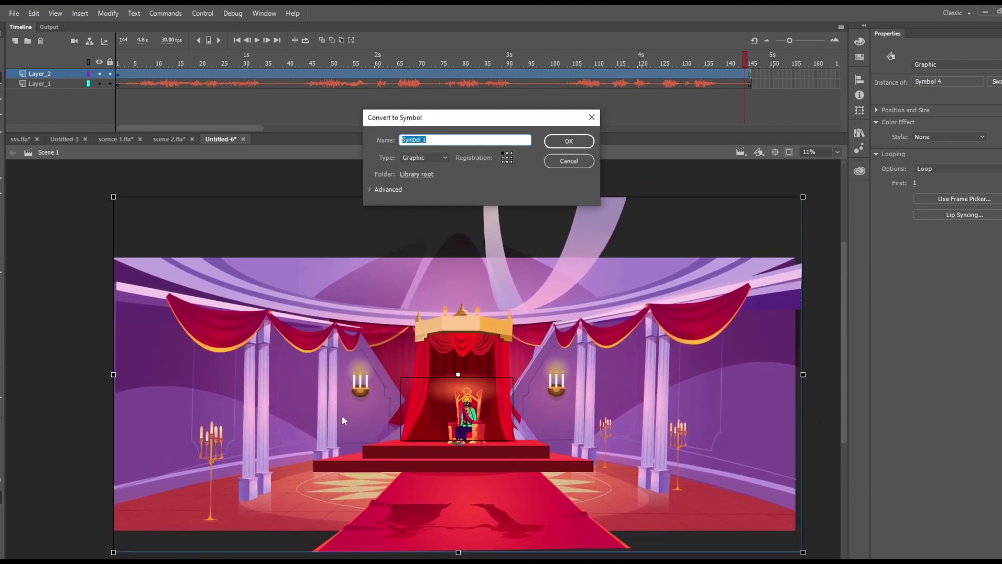
{"action": "key", "text": "Escape"}
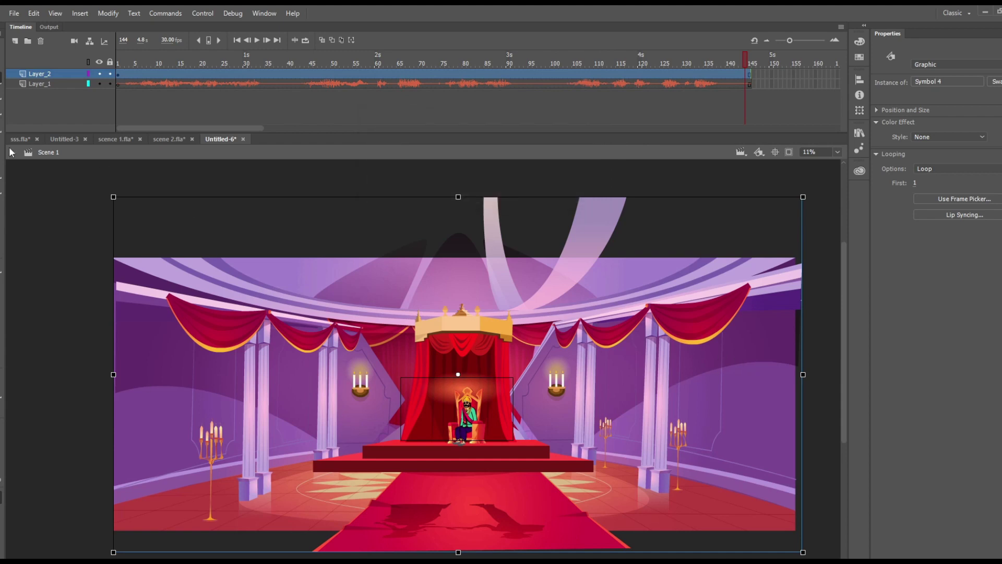
Step: Copy the voice layer into Symbol 1 above the throne-room layer, and extend the throne-room layer to frame 145
{"action": "left_click", "coordinate": [58, 84]}
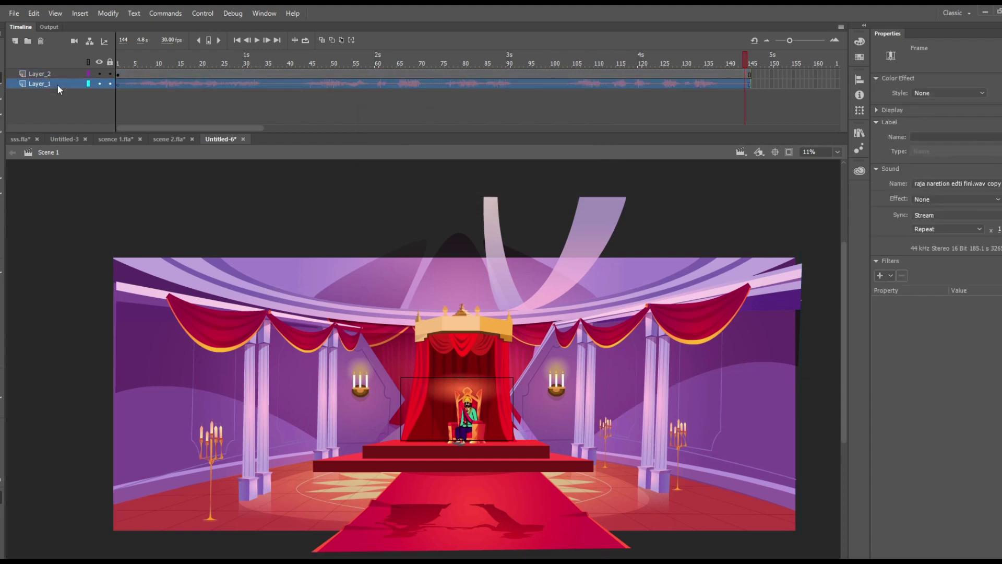
{"action": "right_click", "coordinate": [58, 84]}
{"action": "left_click", "coordinate": [86, 186]}
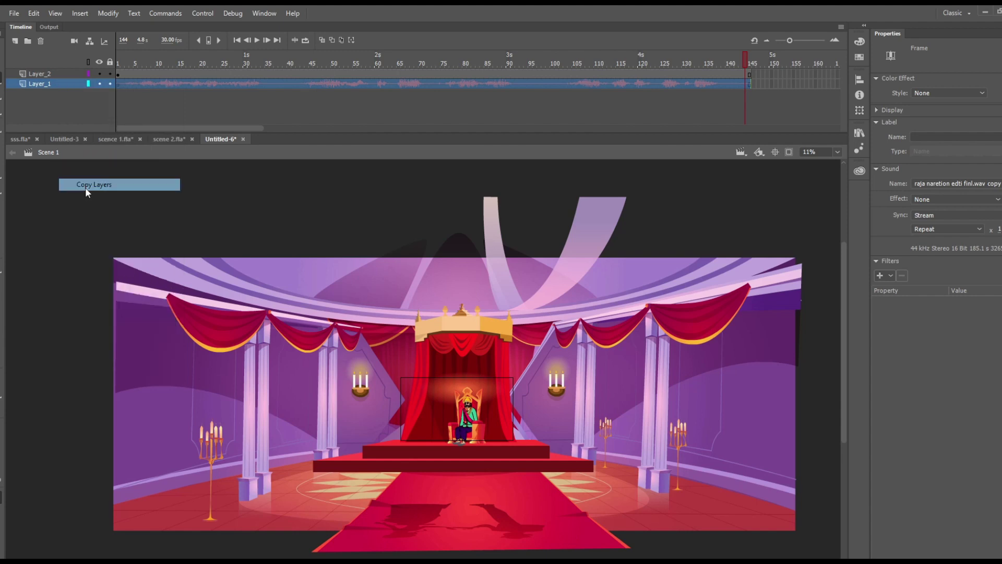
{"action": "left_click", "coordinate": [446, 399]}
{"action": "double_click", "coordinate": [446, 399]}
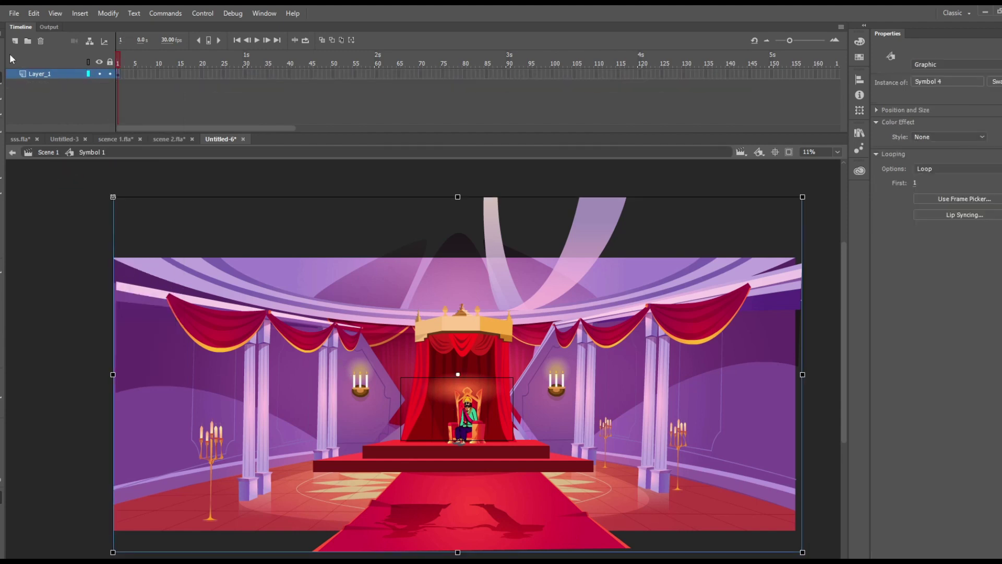
{"action": "right_click", "coordinate": [67, 71]}
{"action": "left_click", "coordinate": [83, 181]}
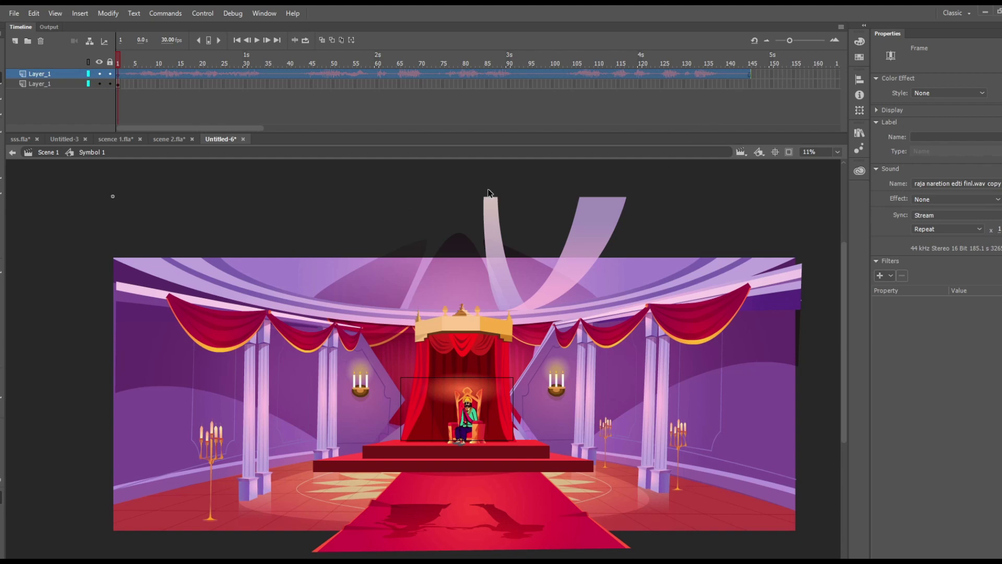
{"action": "left_click", "coordinate": [747, 87]}
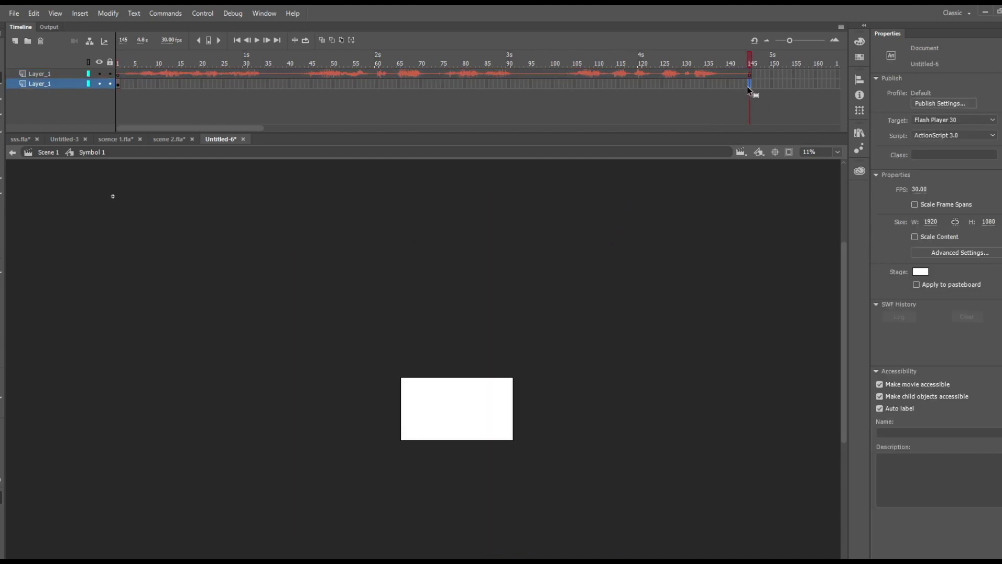
{"action": "key", "text": "F5"}
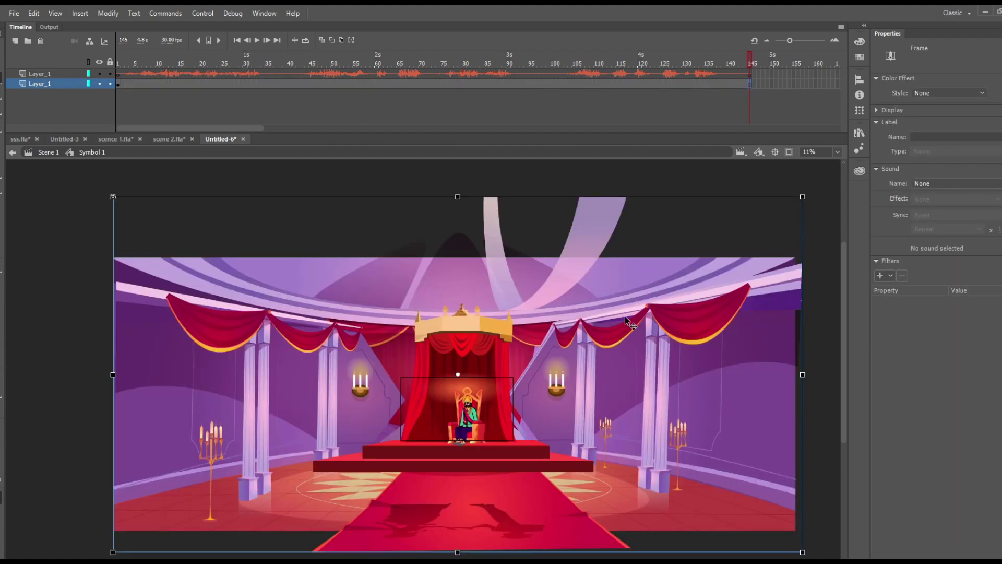
{"action": "left_click", "coordinate": [523, 456]}
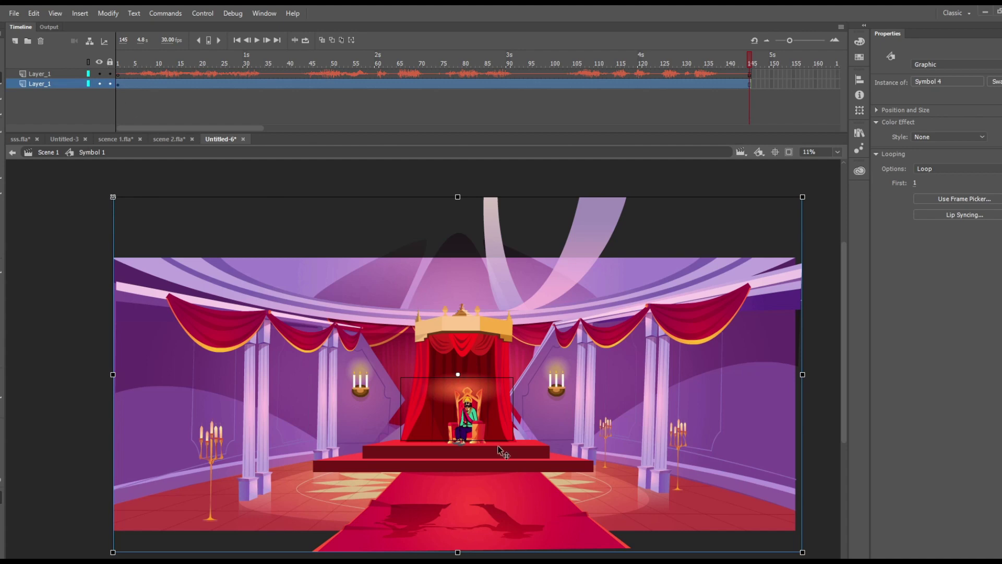
{"action": "scroll", "coordinate": [476, 423], "scroll_direction": "up", "scroll_amount": 3}
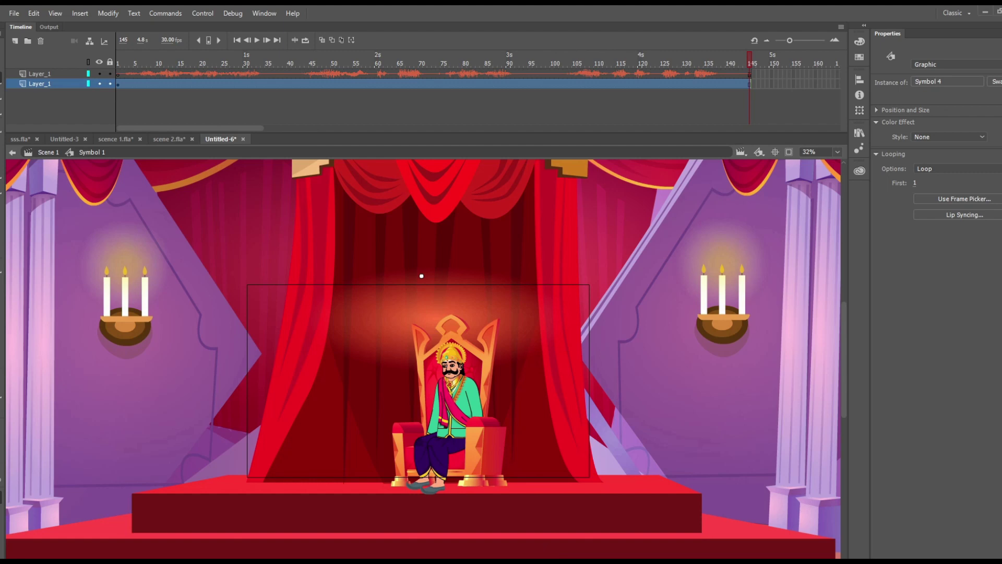
{"action": "left_click", "coordinate": [121, 62]}
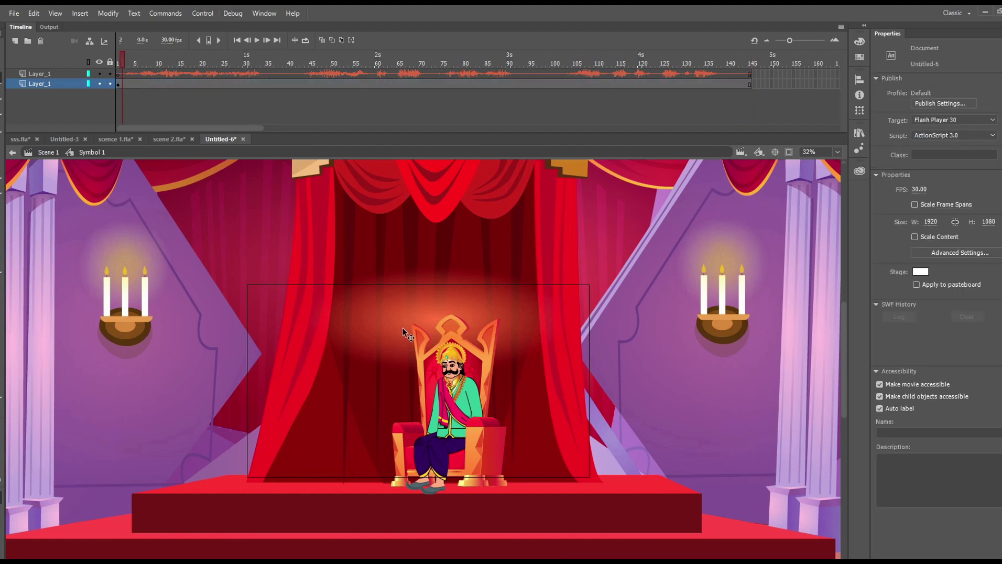
{"action": "scroll", "coordinate": [402, 327], "scroll_direction": "down", "scroll_amount": 5}
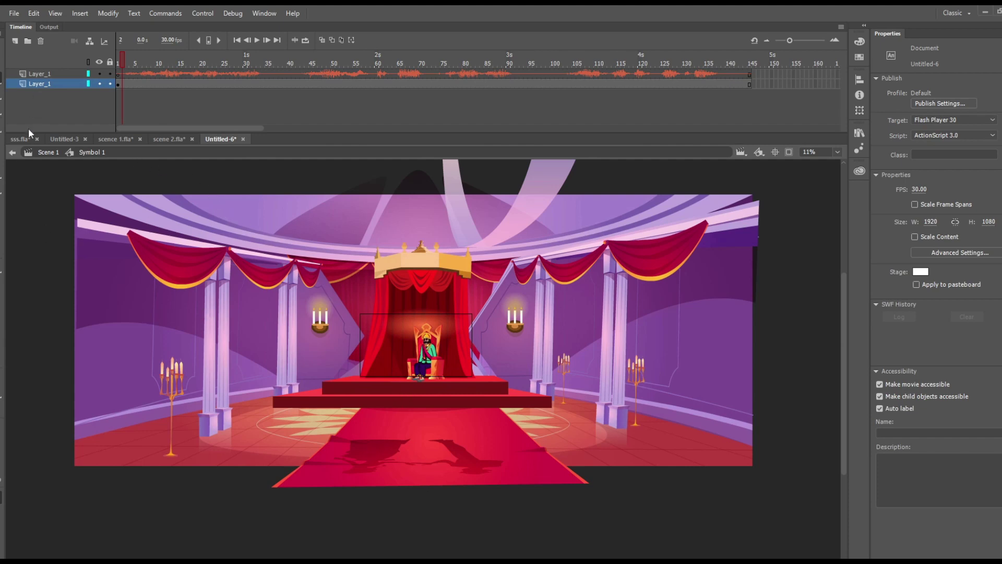
Step: Select and copy the seated courtiers, including the crowned man and the man in green, from sss.fla
{"action": "left_click", "coordinate": [21, 140]}
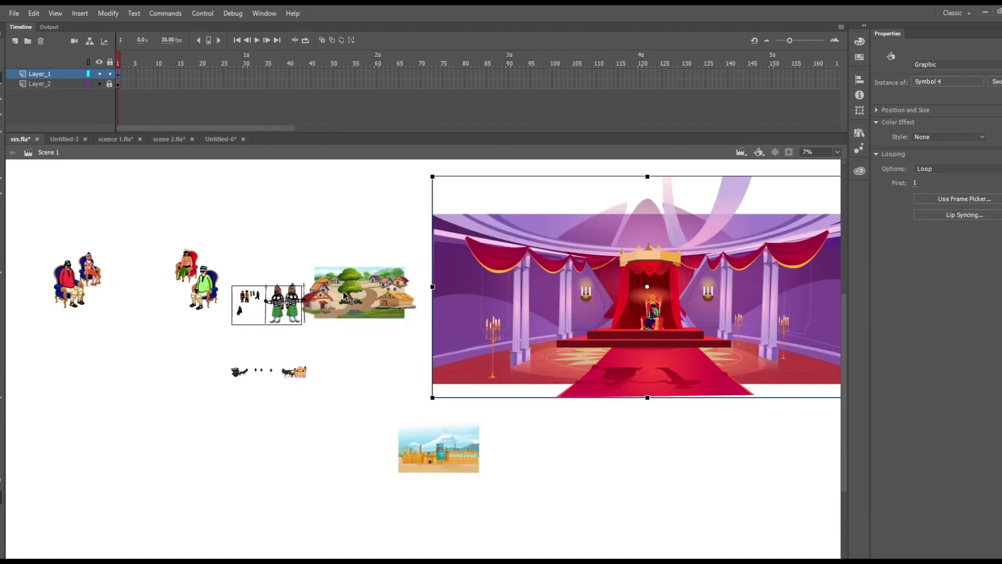
{"action": "scroll", "coordinate": [185, 317], "scroll_direction": "down", "scroll_amount": 1}
{"action": "scroll", "coordinate": [158, 286], "scroll_direction": "up", "scroll_amount": 1}
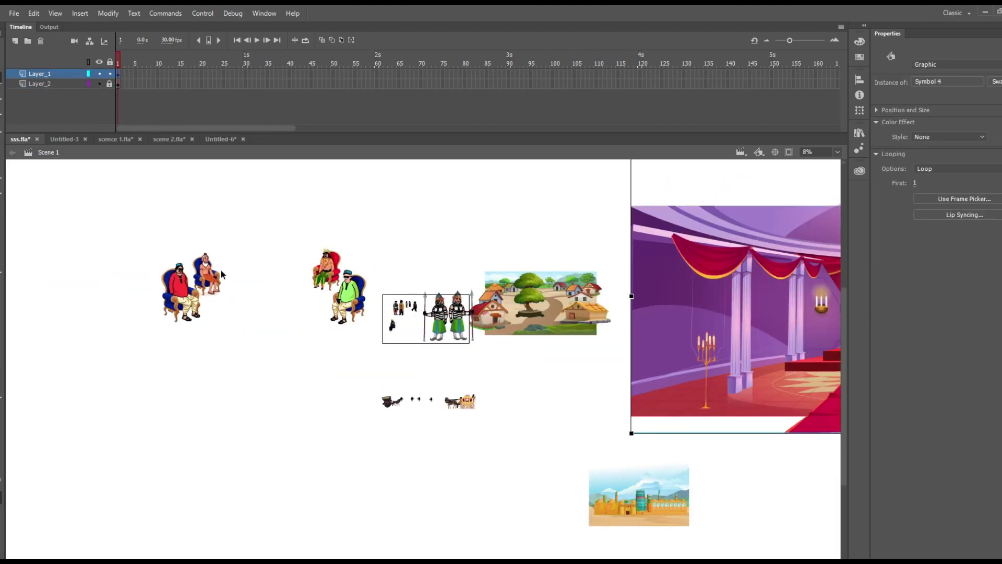
{"action": "scroll", "coordinate": [209, 288], "scroll_direction": "up", "scroll_amount": 2}
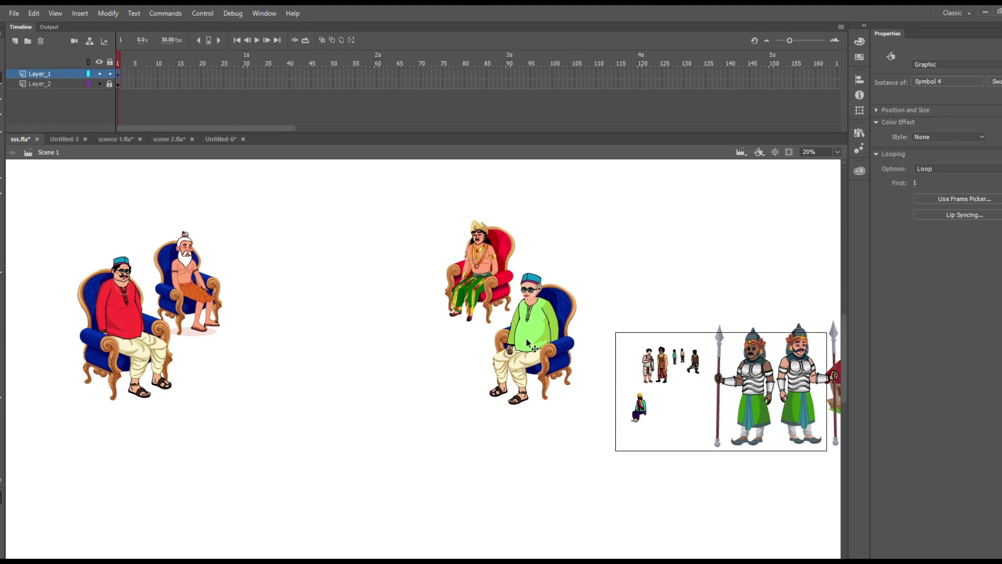
{"action": "left_click", "coordinate": [528, 322]}
{"action": "left_click", "coordinate": [494, 265], "text": "shift"}
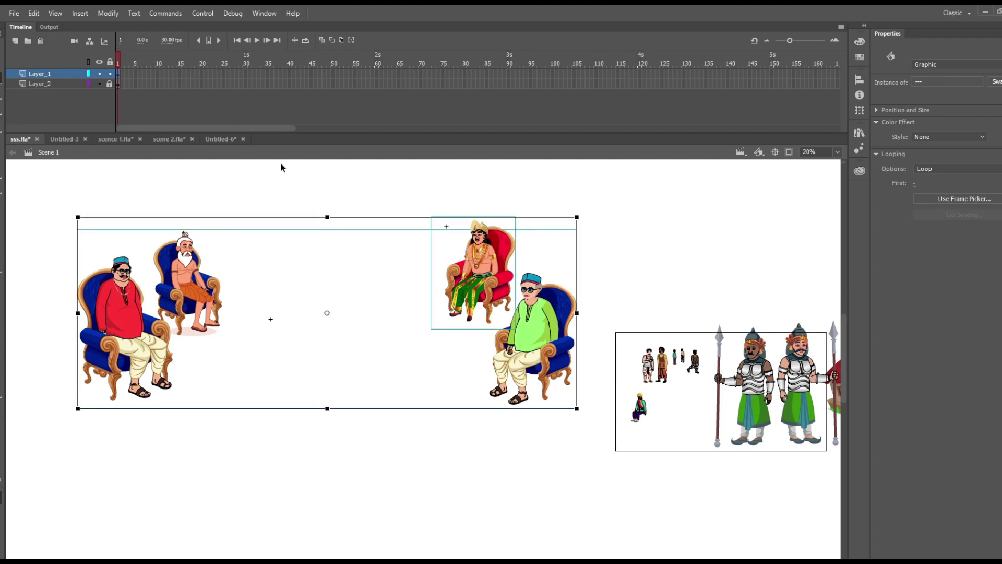
Step: Add a new layer inside Symbol 1 between the voice layer and the throne-room layer
{"action": "left_click", "coordinate": [221, 143]}
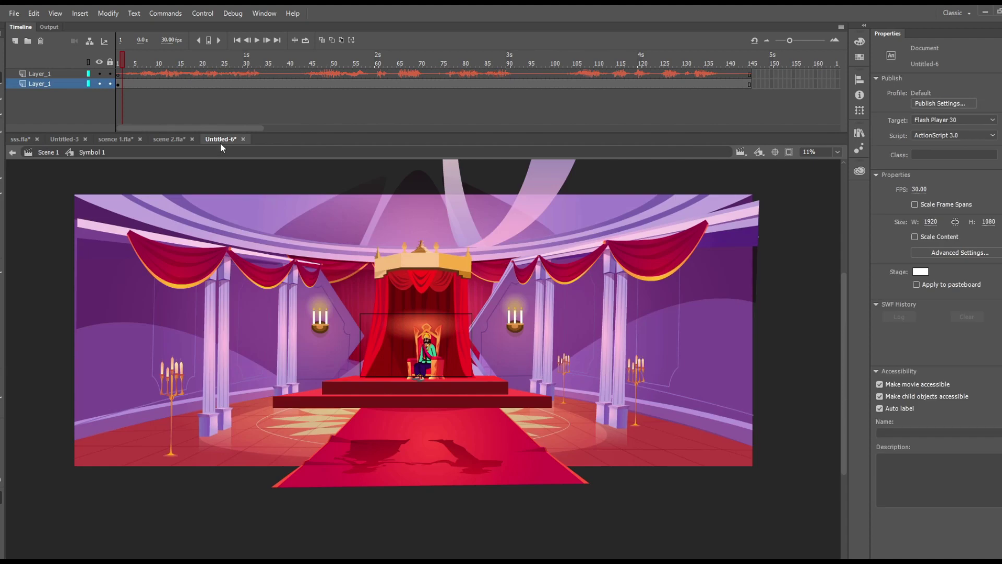
{"action": "left_click", "coordinate": [62, 83]}
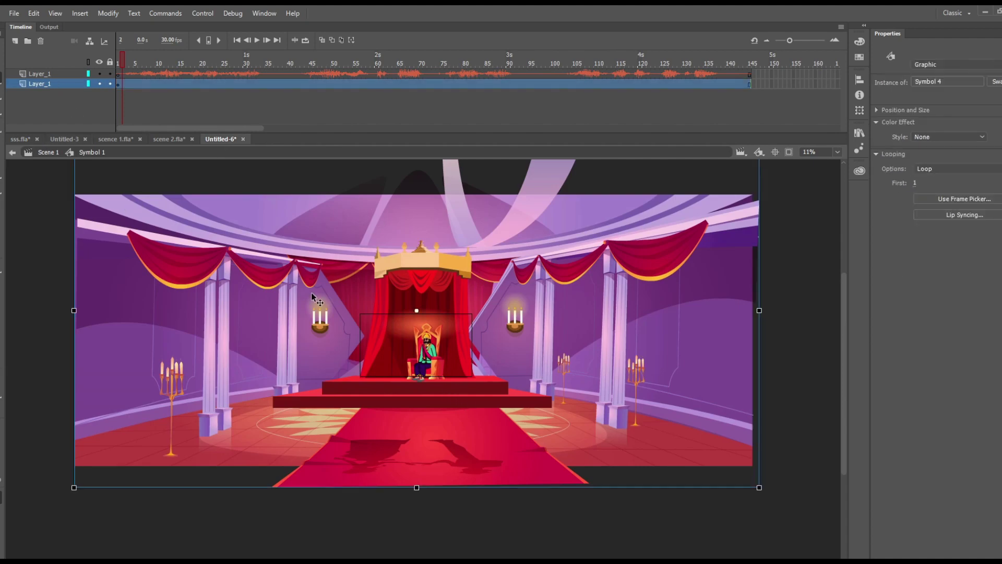
{"action": "left_click", "coordinate": [14, 42]}
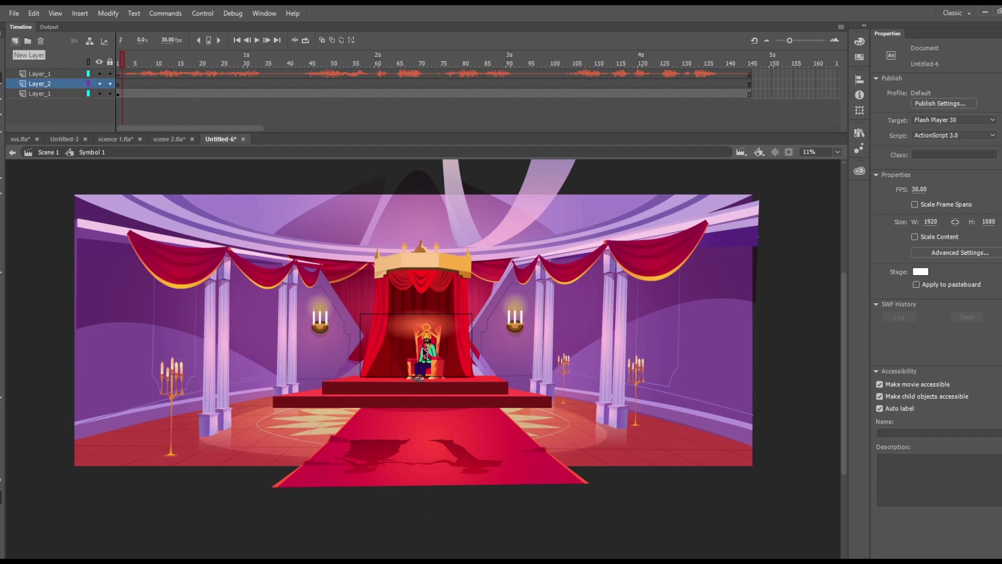
{"action": "left_click", "coordinate": [438, 362]}
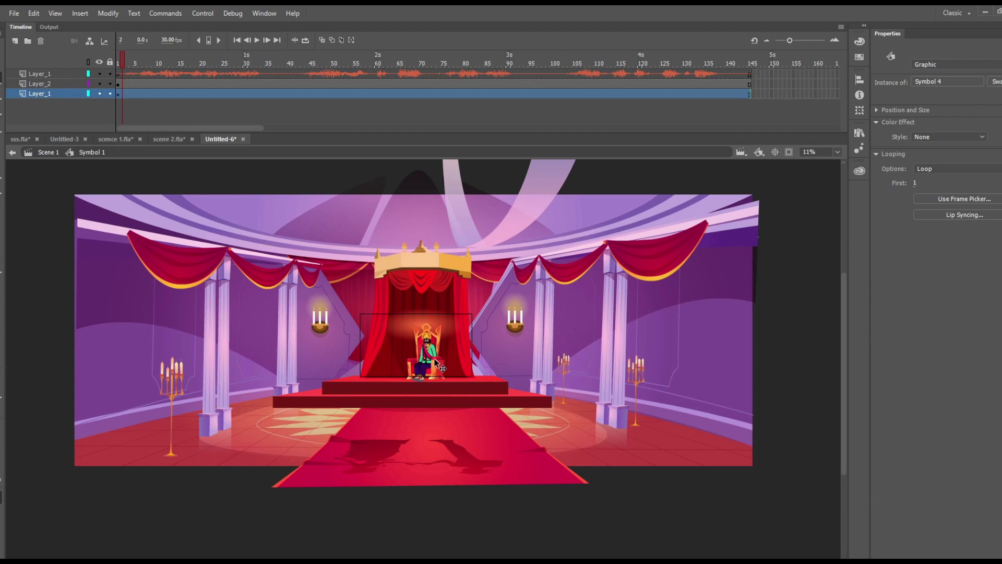
Step: Move the seated courtiers down onto the floor on both sides of the red carpet in front of the throne
{"action": "scroll", "coordinate": [435, 362], "scroll_direction": "down", "scroll_amount": 2}
{"action": "scroll", "coordinate": [436, 362], "scroll_direction": "up", "scroll_amount": 5}
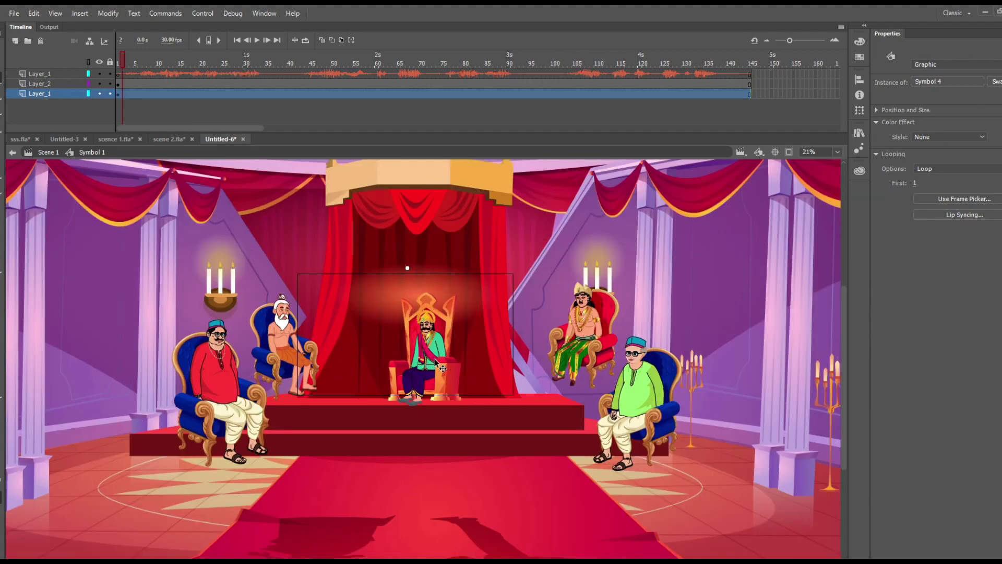
{"action": "left_click_drag", "start_coordinate": [632, 418], "coordinate": [622, 495]}
{"action": "left_click_drag", "start_coordinate": [595, 334], "coordinate": [578, 430]}
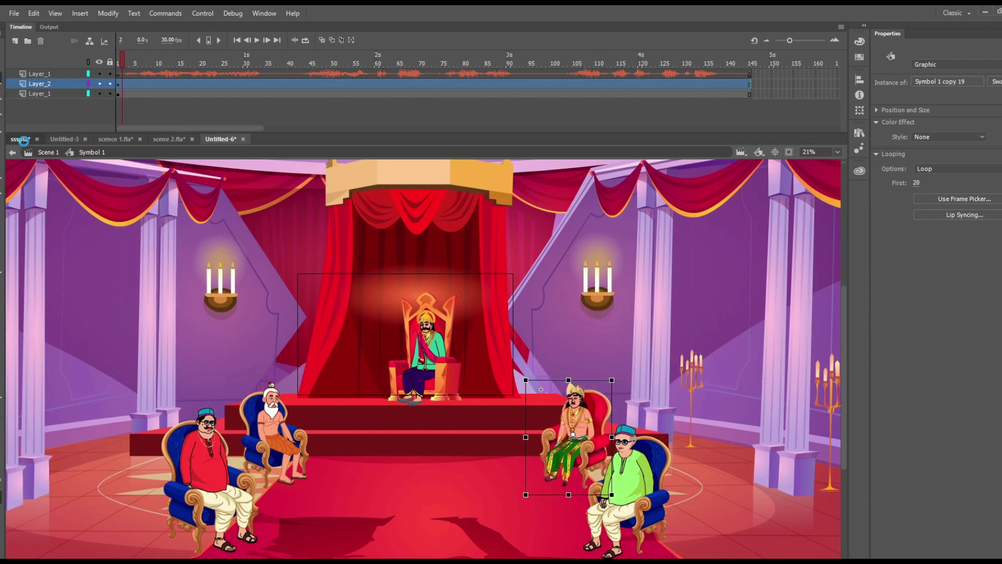
Step: Copy the two spear-carrying guards from sss.fla and return to the Untilted-6 throne-room document
{"action": "left_click", "coordinate": [21, 139]}
{"action": "scroll", "coordinate": [641, 380], "scroll_direction": "down", "scroll_amount": 2}
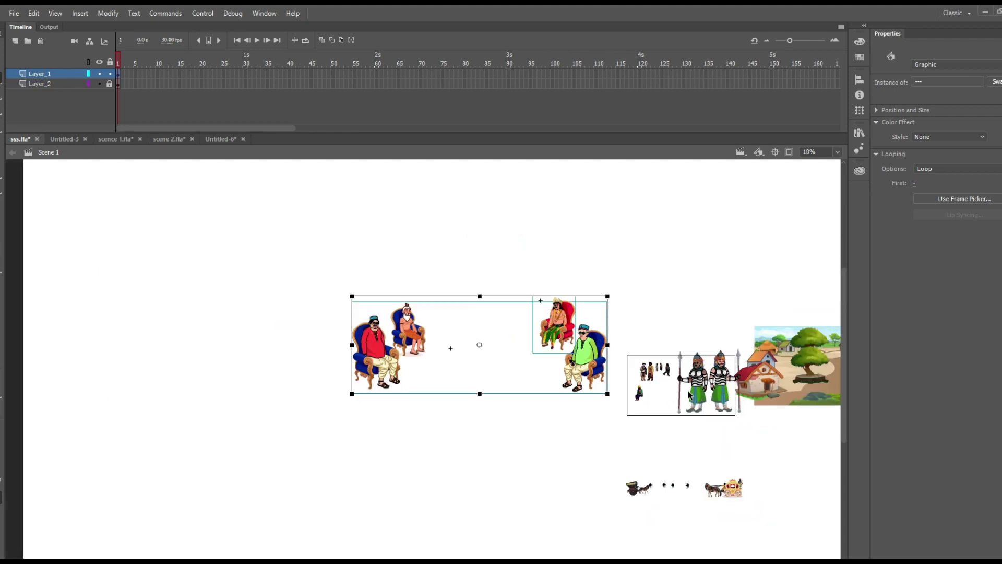
{"action": "left_click", "coordinate": [724, 398]}
{"action": "left_click", "coordinate": [723, 395], "text": "shift"}
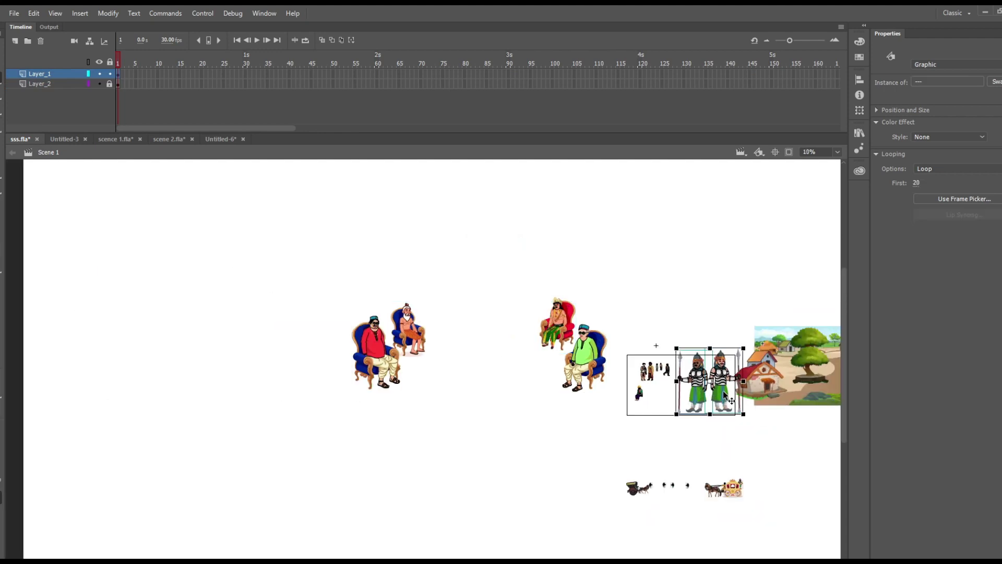
{"action": "left_click", "coordinate": [227, 139]}
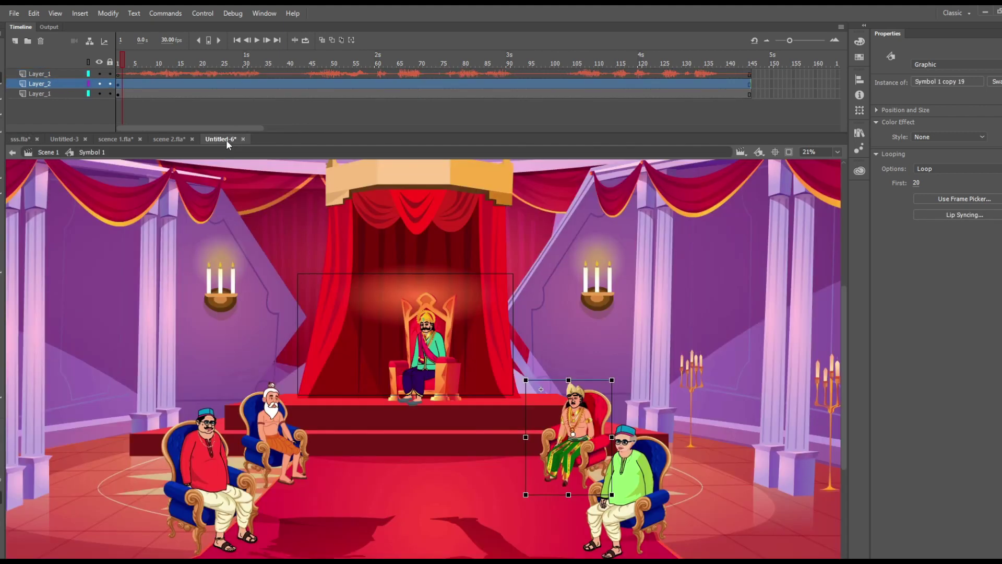
Step: Add a new layer above the courtiers' layer in Symbol 1 and paste the two guards into it
{"action": "left_click", "coordinate": [15, 41]}
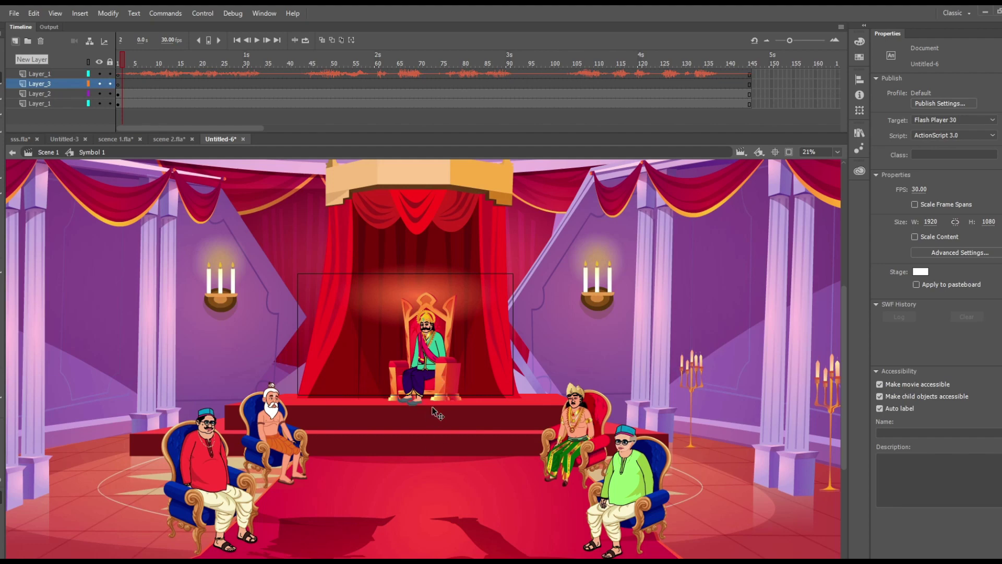
{"action": "left_click_drag", "start_coordinate": [432, 408], "coordinate": [438, 413]}
{"action": "key", "text": "ctrl+equal"}
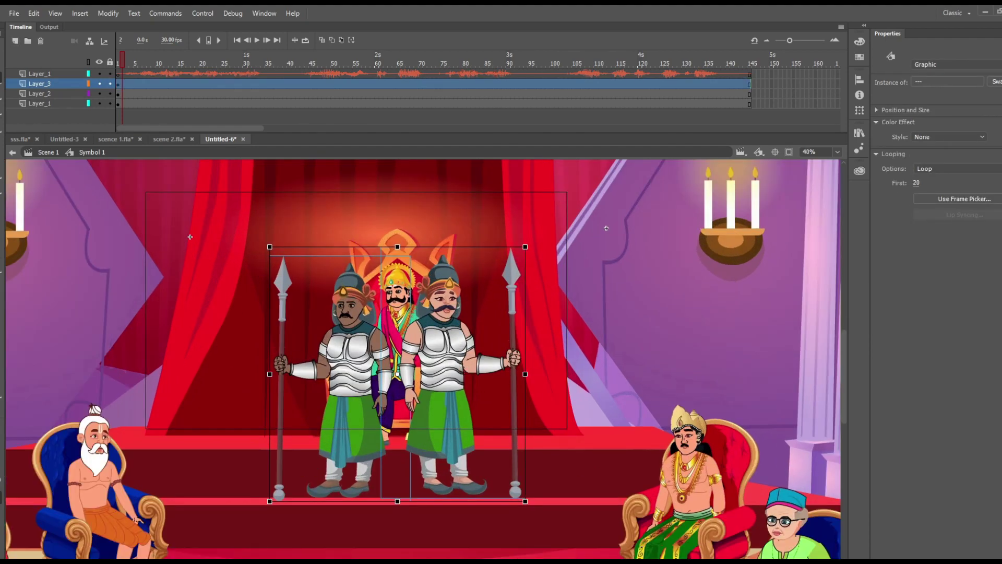
Step: Place the dark-skinned guard and the lighter-skinned guard on opposite sides of the king's throne, standing on the top platform step
{"action": "left_click", "coordinate": [415, 423]}
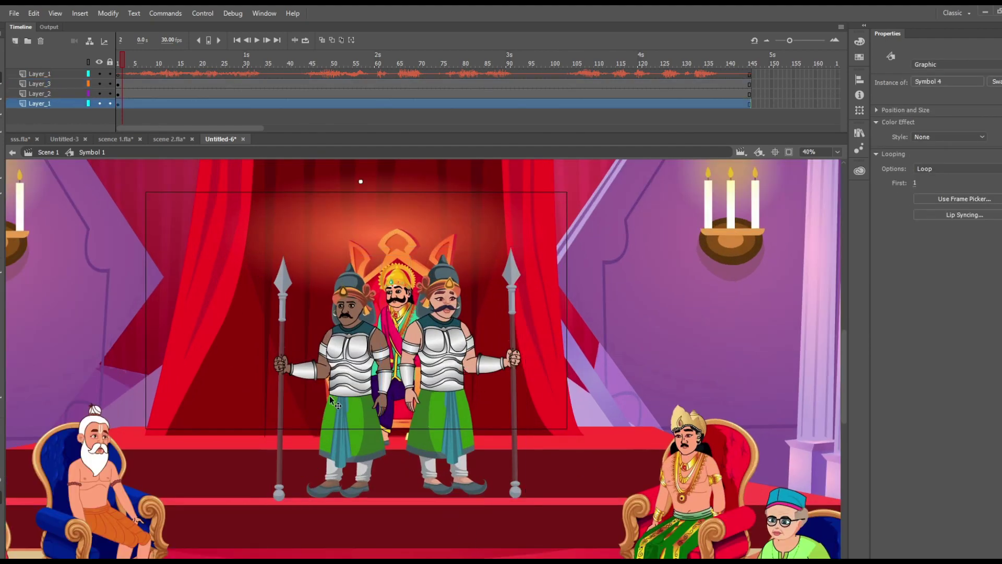
{"action": "left_click_drag", "start_coordinate": [332, 402], "coordinate": [565, 370]}
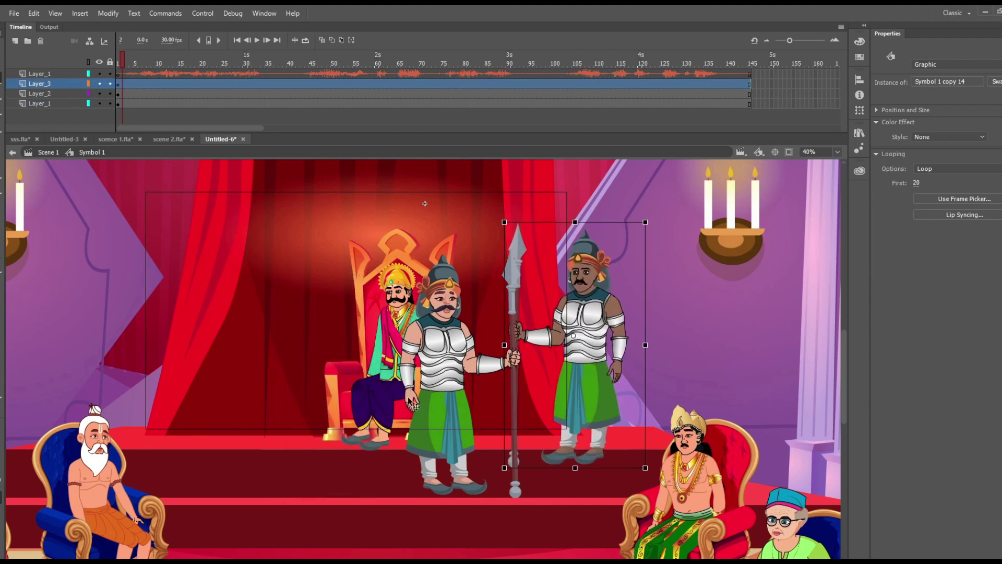
{"action": "left_click_drag", "start_coordinate": [454, 359], "coordinate": [272, 334]}
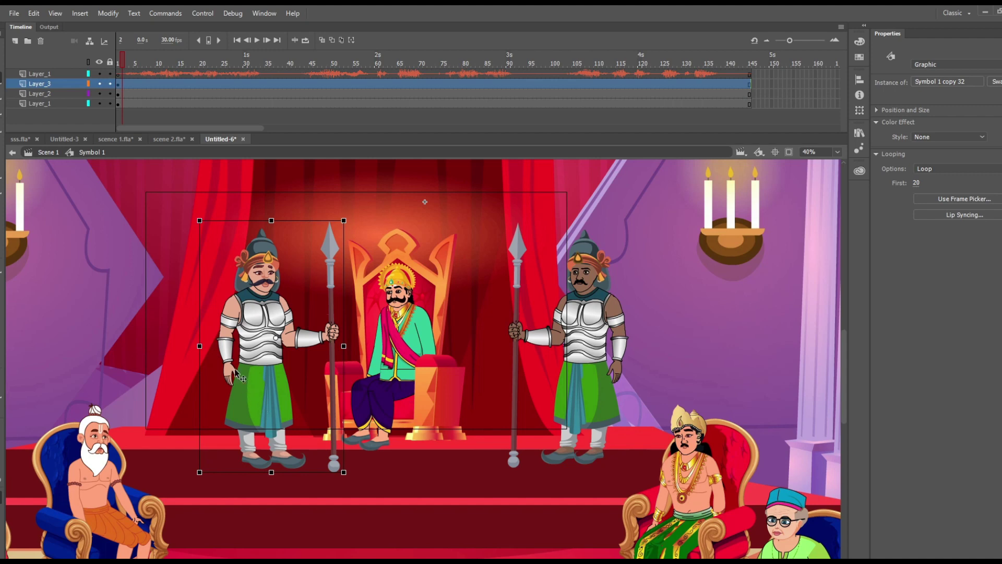
{"action": "left_click_drag", "start_coordinate": [237, 373], "coordinate": [214, 351]}
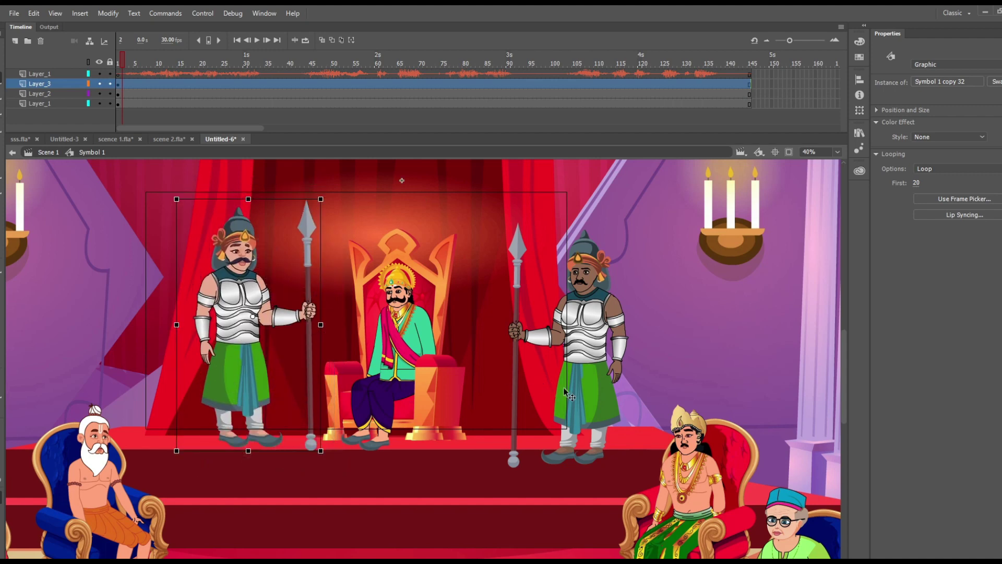
{"action": "left_click_drag", "start_coordinate": [583, 355], "coordinate": [554, 338]}
{"action": "left_click_drag", "start_coordinate": [226, 367], "coordinate": [219, 360]}
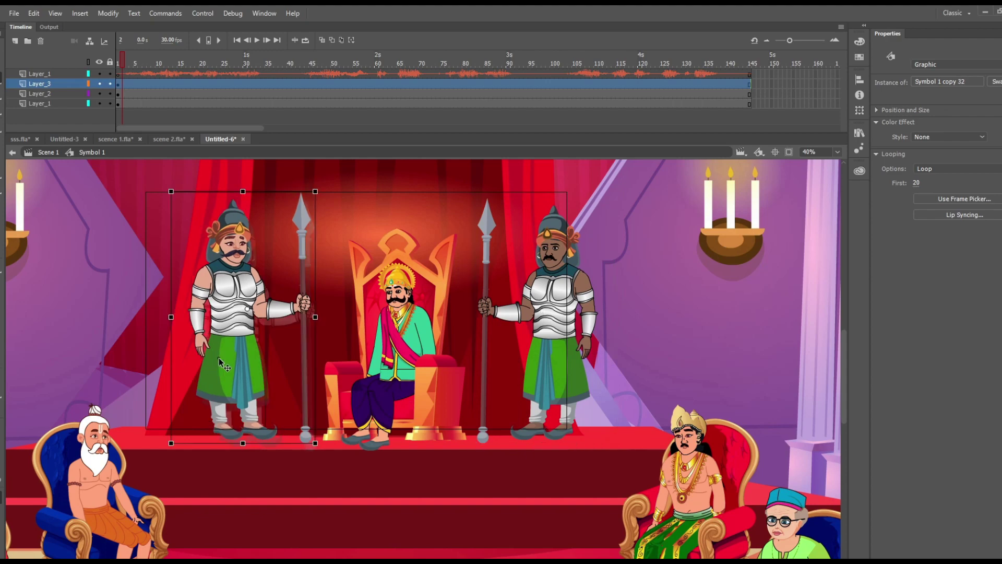
Step: Play the throne-room scene through to frame 145 and return to the start of the timeline
{"action": "scroll", "coordinate": [376, 380], "scroll_direction": "down", "scroll_amount": 4}
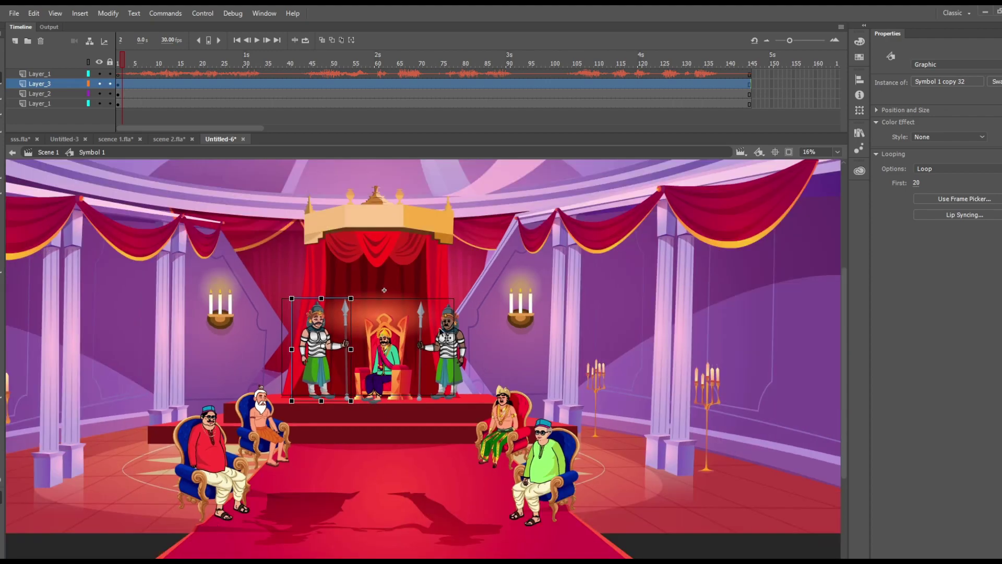
{"action": "left_click", "coordinate": [257, 40]}
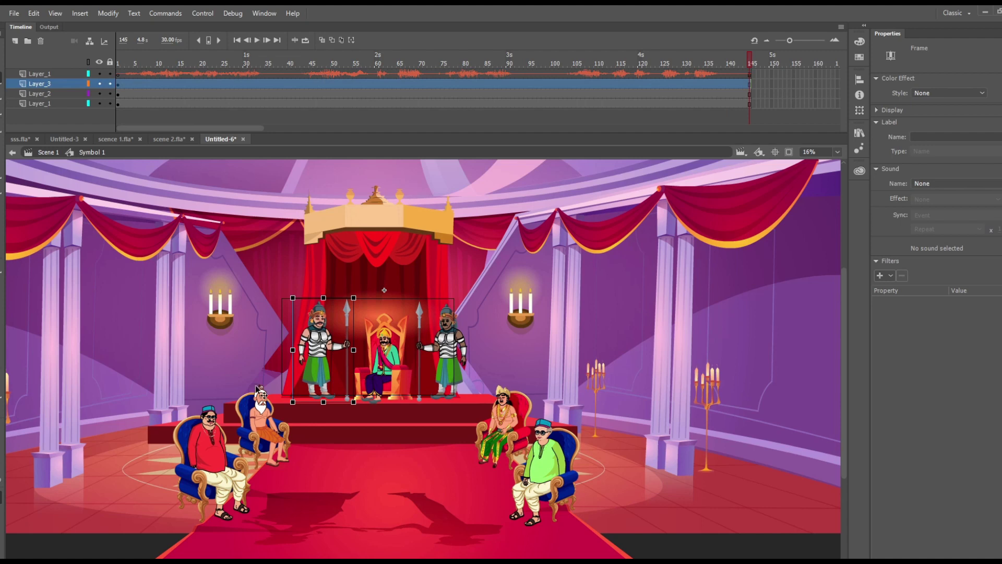
{"action": "left_click", "coordinate": [118, 59]}
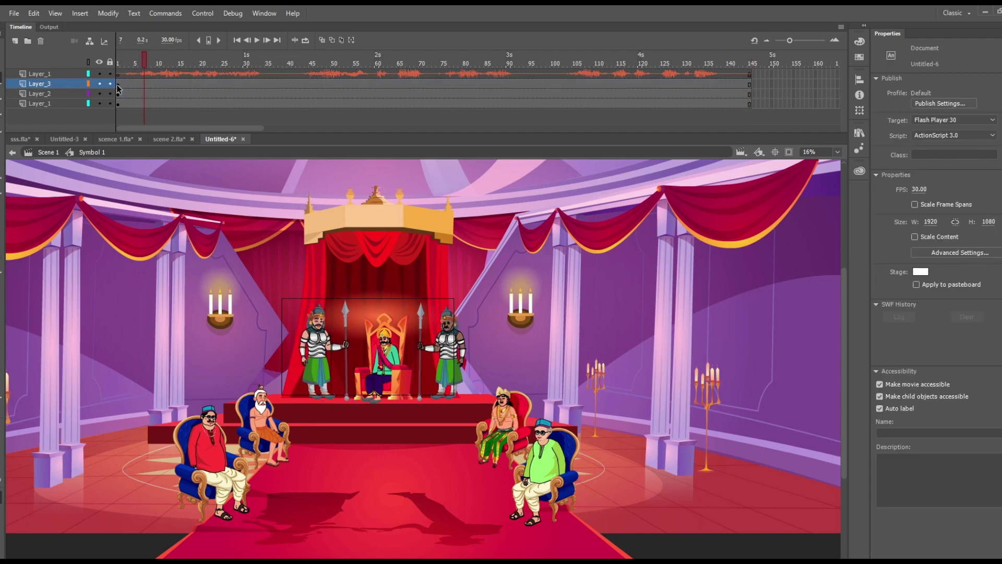
Step: Preview the throne-room artwork clipped to the stage, and restore the full pasteboard view
{"action": "key", "text": "ctrl+a"}
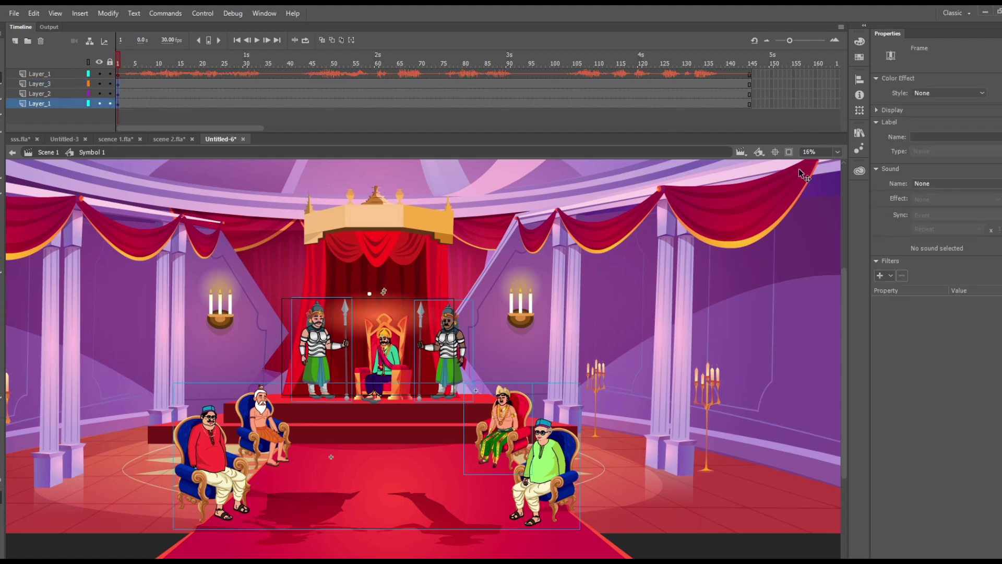
{"action": "key", "text": "Delete"}
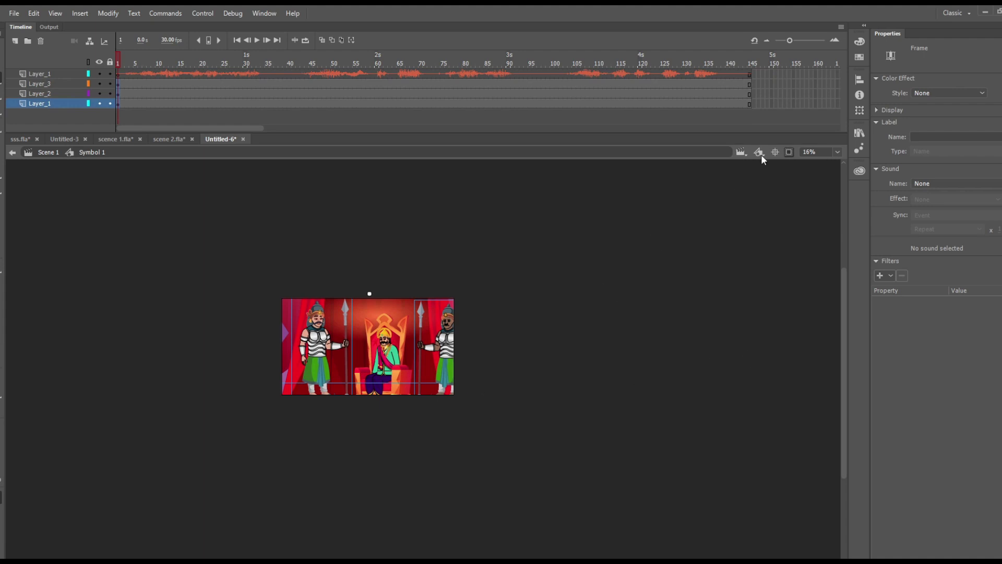
{"action": "key", "text": "ctrl+z"}
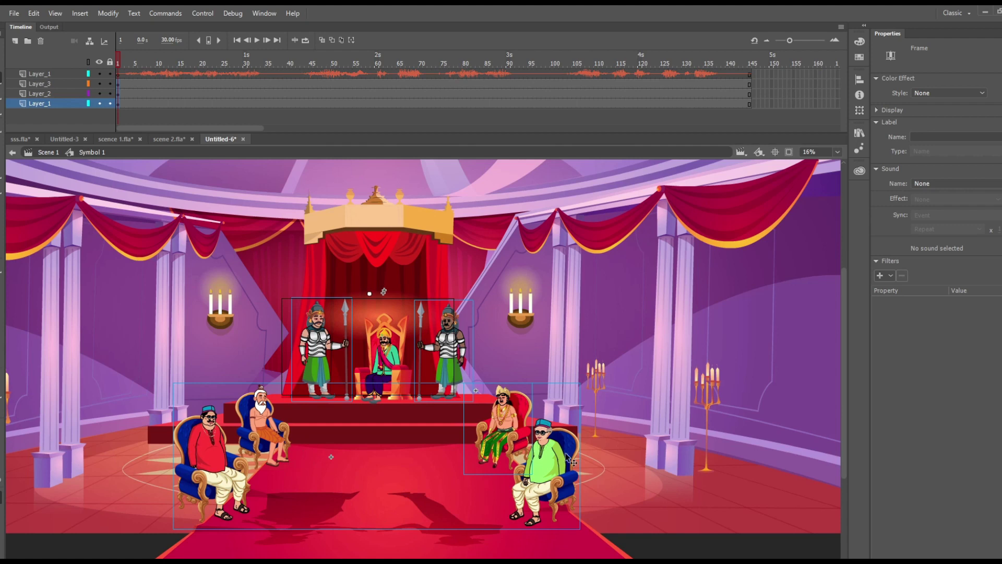
{"action": "key", "text": "ctrl+shift+a"}
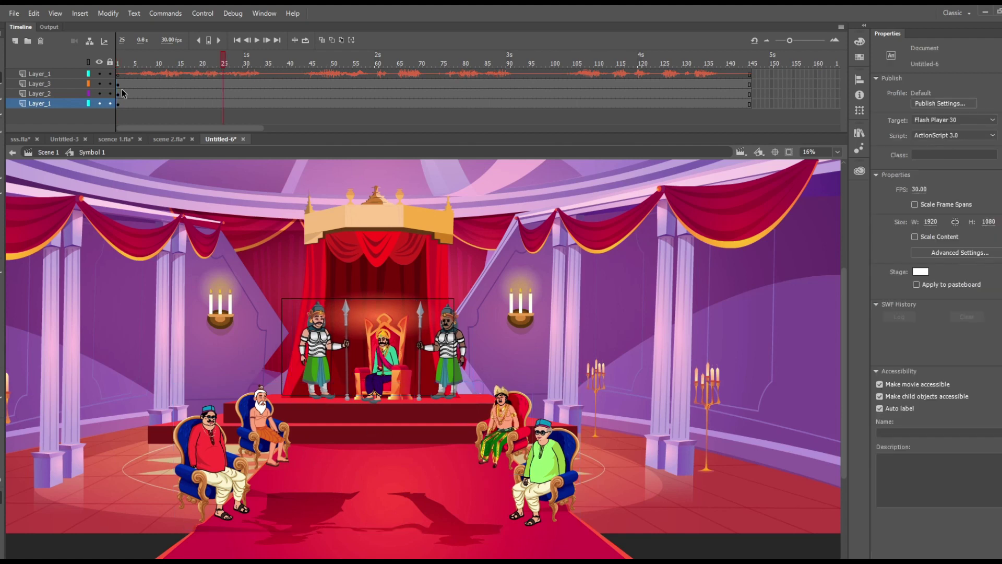
Step: Scale the artwork of the guards, courtiers and throne-room layers at frame 1 to 70%
{"action": "left_click", "coordinate": [119, 101]}
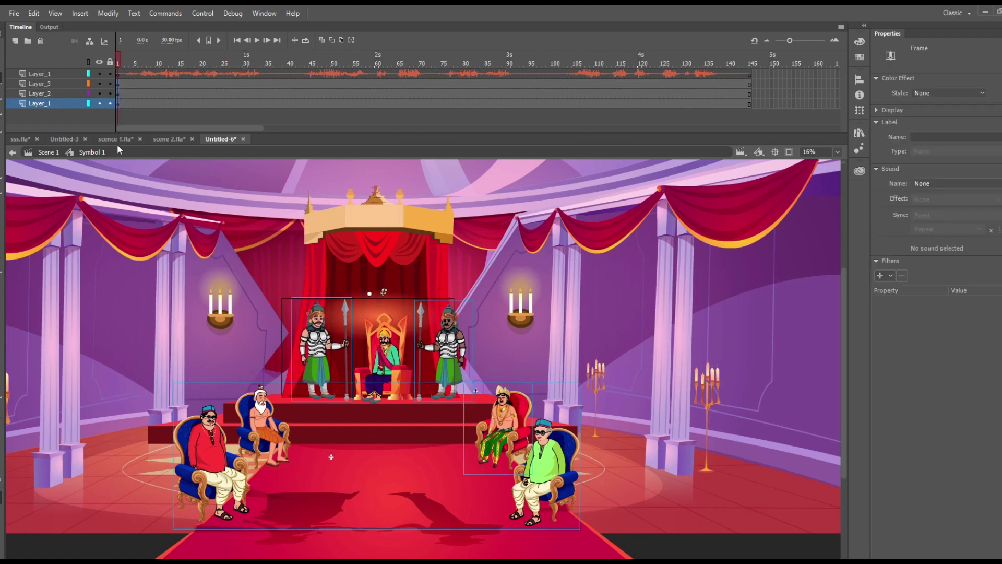
{"action": "key", "text": "ctrl+alt+s"}
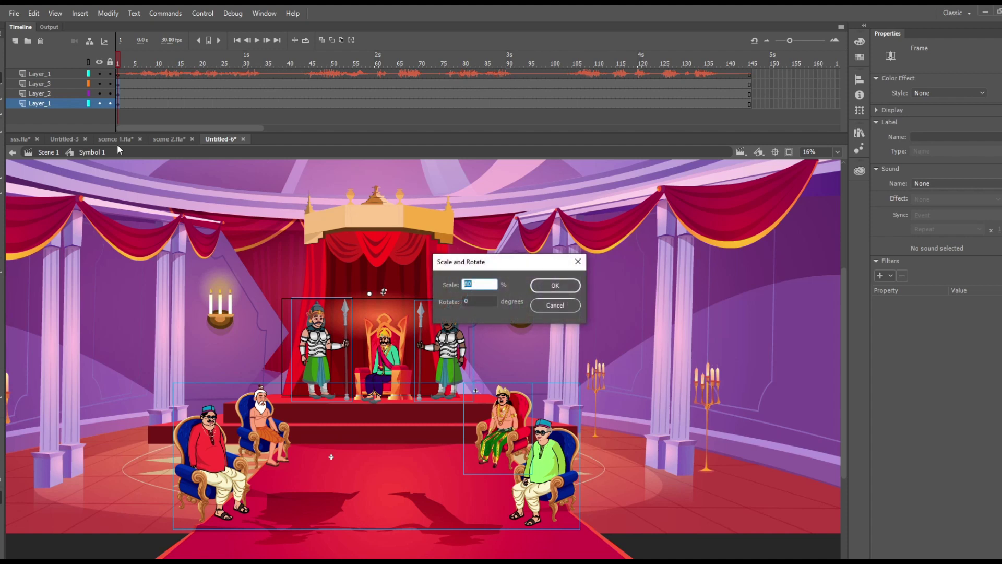
{"action": "type", "text": "70"}
{"action": "key", "text": "Return"}
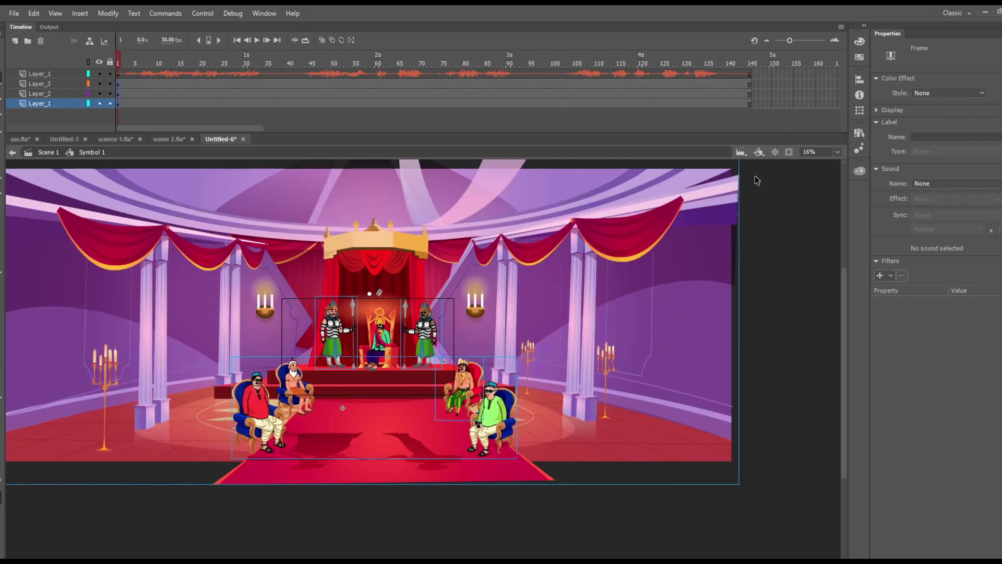
Step: Clip the view to the stage, scale all the artwork by another 70%, and move it slightly down
{"action": "left_click", "coordinate": [788, 154]}
{"action": "scroll", "coordinate": [399, 350], "scroll_direction": "up", "scroll_amount": 1}
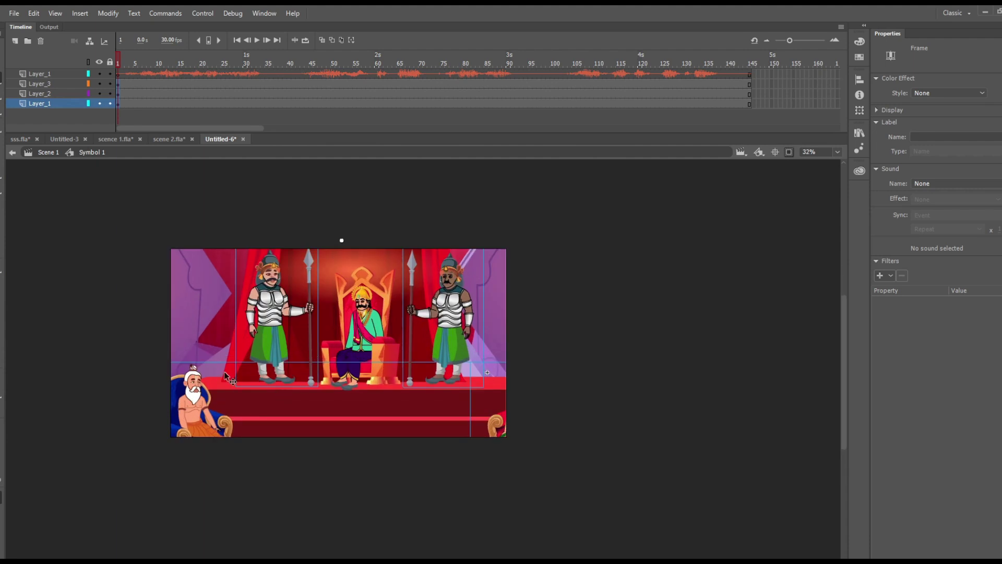
{"action": "key", "text": "ctrl+alt+s"}
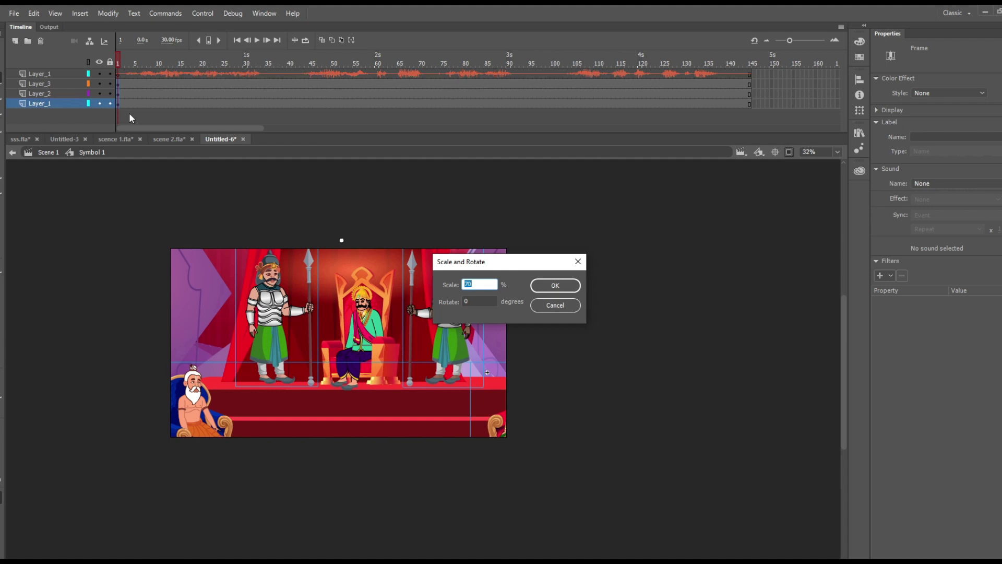
{"action": "key", "text": "Return"}
{"action": "left_click_drag", "start_coordinate": [386, 313], "coordinate": [385, 342]}
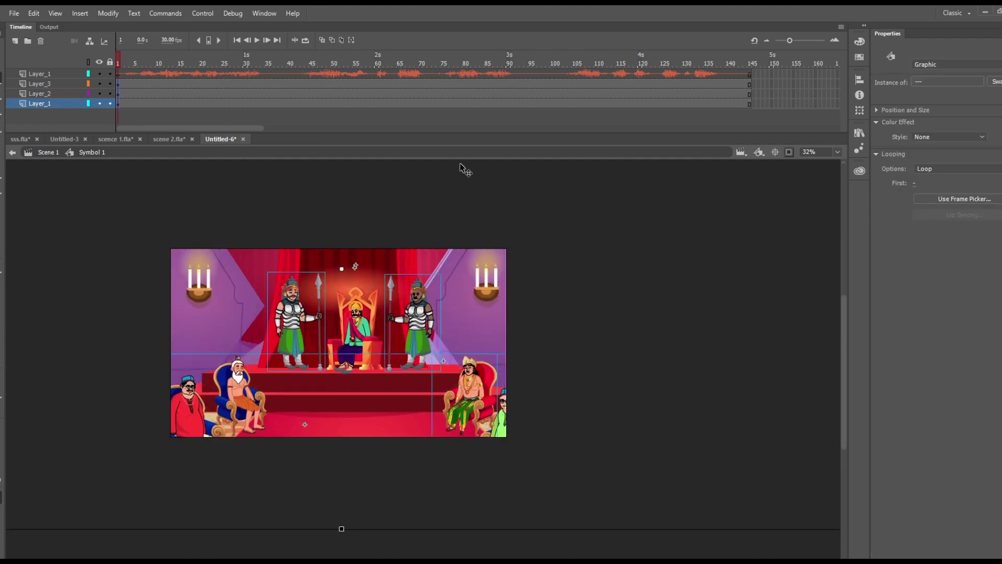
Step: Insert keyframes at frame 145 on the guards, courtiers and throne-room layers
{"action": "left_click", "coordinate": [747, 82]}
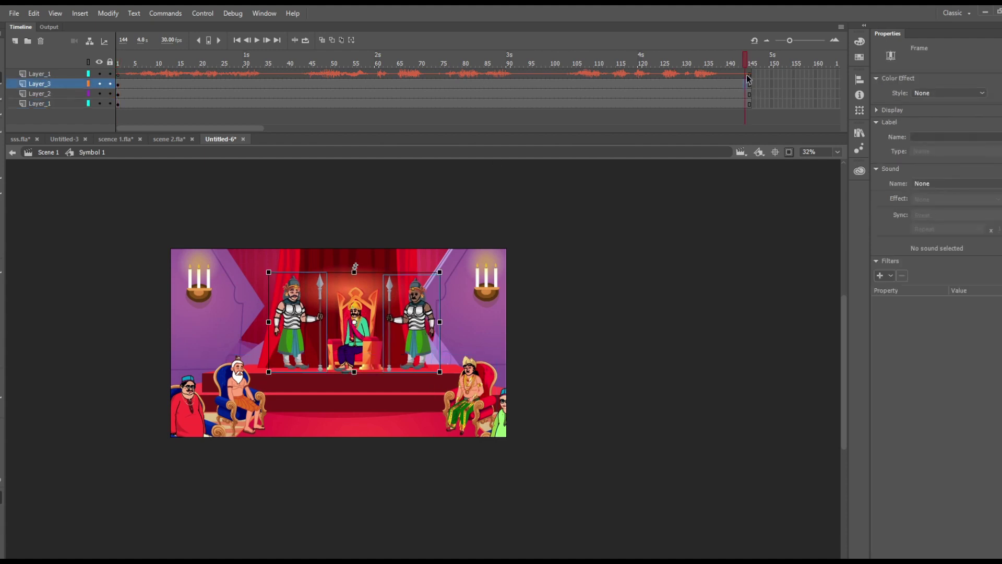
{"action": "left_click", "coordinate": [725, 65]}
{"action": "left_click_drag", "start_coordinate": [749, 85], "coordinate": [750, 123]}
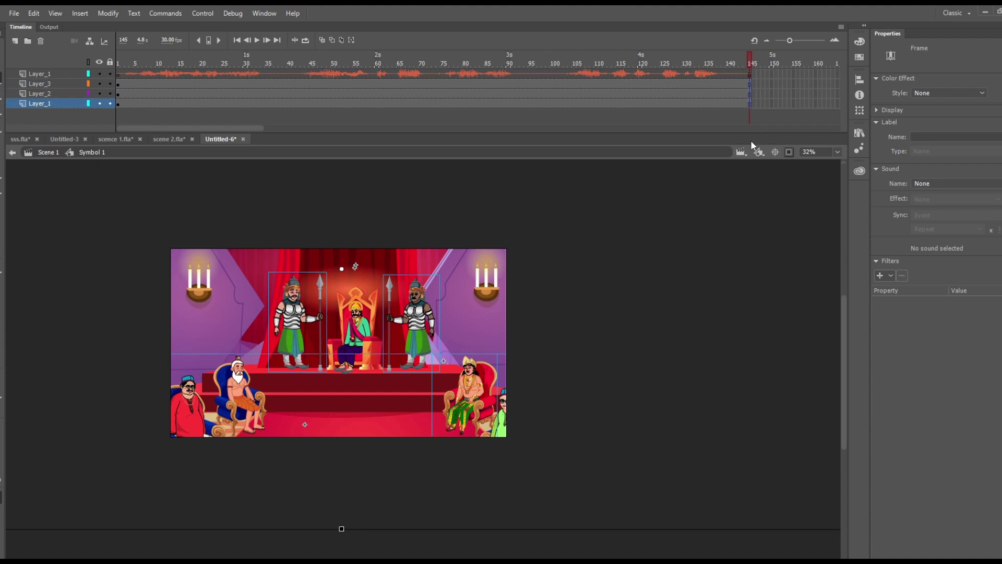
{"action": "key", "text": "F6"}
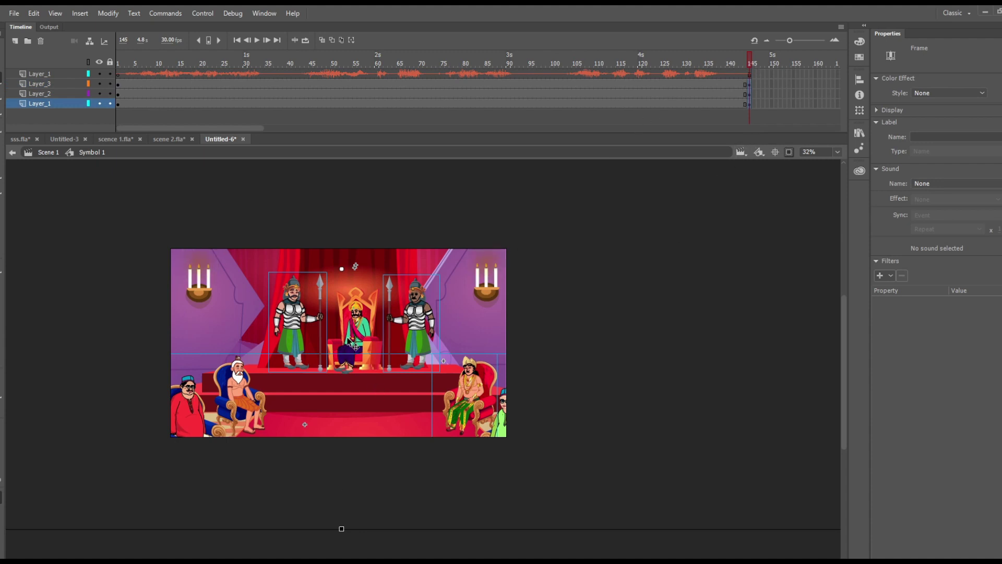
Step: Turn off stage clipping to check the throne-room artwork that extends beyond the stage
{"action": "scroll", "coordinate": [348, 342], "scroll_direction": "up", "scroll_amount": 2}
{"action": "scroll", "coordinate": [348, 339], "scroll_direction": "down", "scroll_amount": 1}
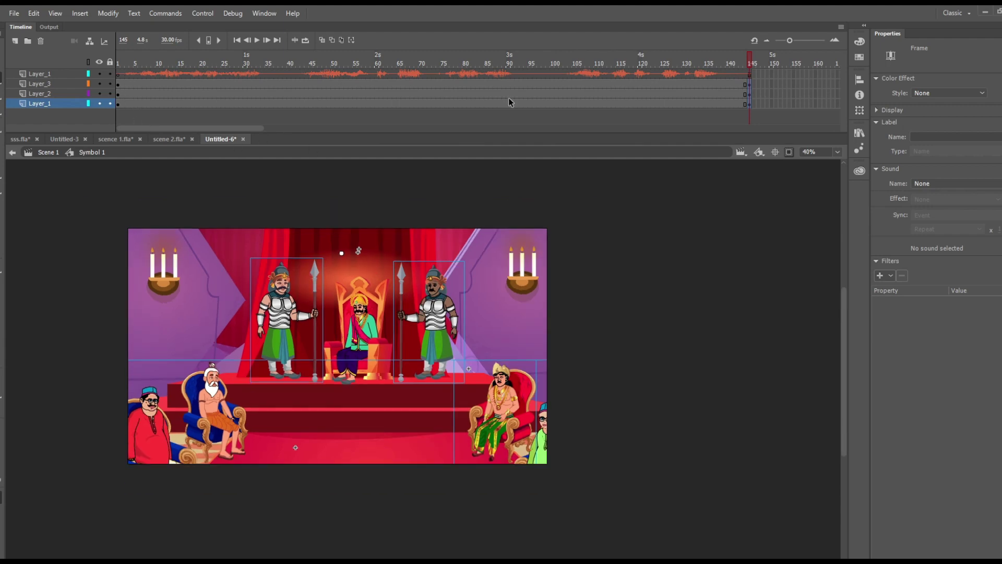
{"action": "left_click", "coordinate": [788, 152]}
{"action": "scroll", "coordinate": [451, 353], "scroll_direction": "down", "scroll_amount": 1}
{"action": "scroll", "coordinate": [452, 353], "scroll_direction": "down", "scroll_amount": 1}
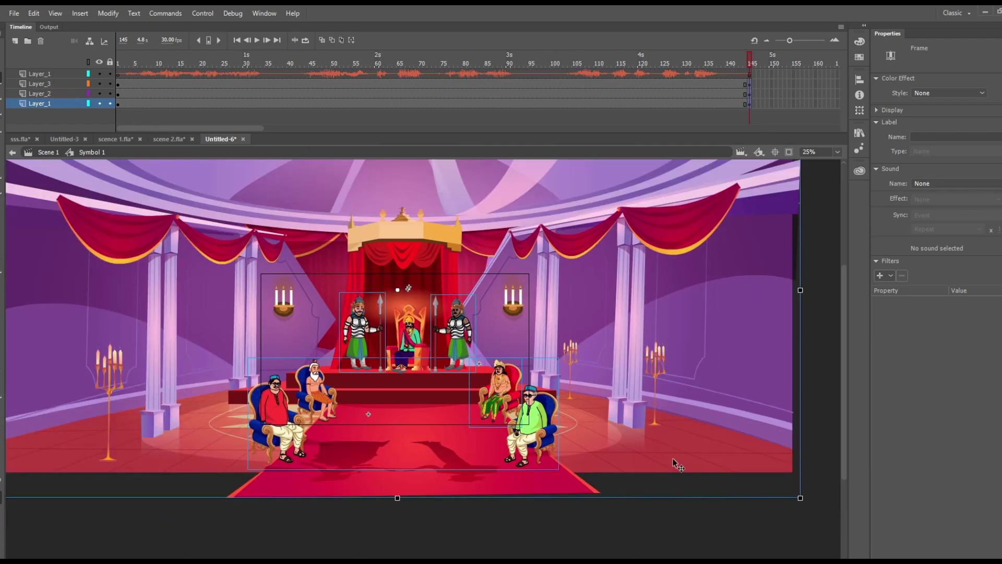
Step: Clear the keyframes at frame 145 on the guards, courtiers and throne-room layers
{"action": "key", "text": "ctrl+a"}
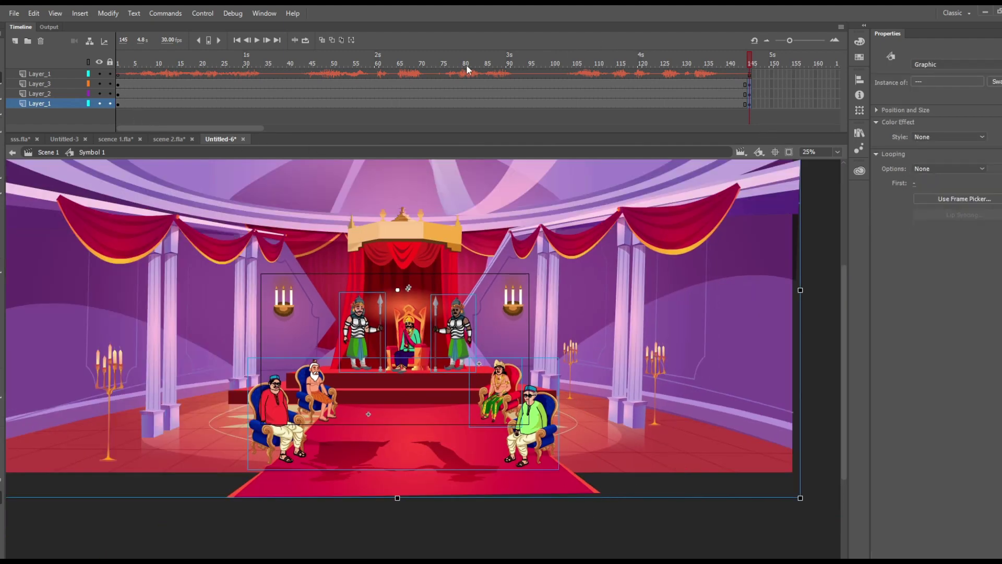
{"action": "left_click", "coordinate": [465, 63]}
{"action": "left_click_drag", "start_coordinate": [731, 85], "coordinate": [767, 125]}
{"action": "right_click", "coordinate": [738, 99]}
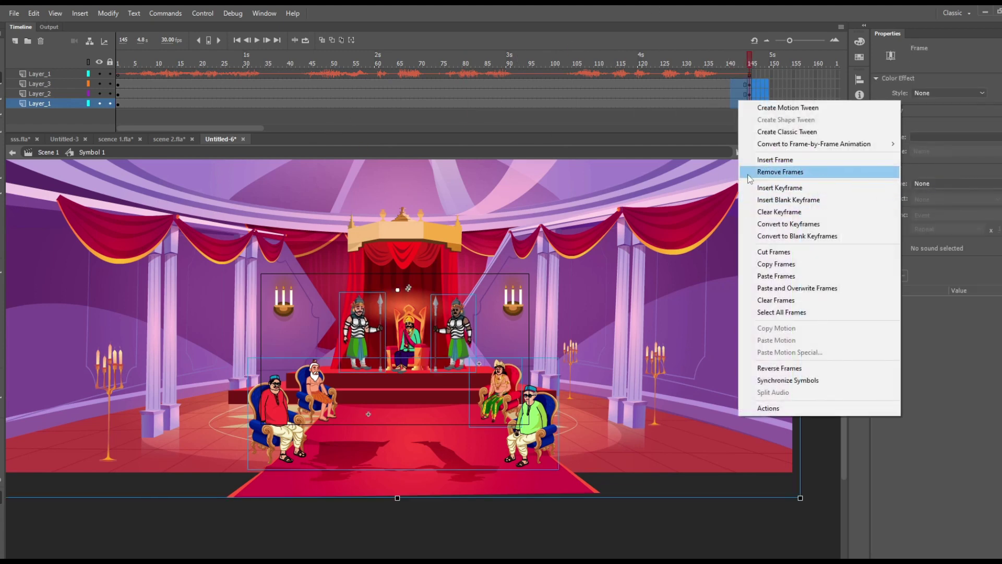
{"action": "left_click", "coordinate": [758, 212]}
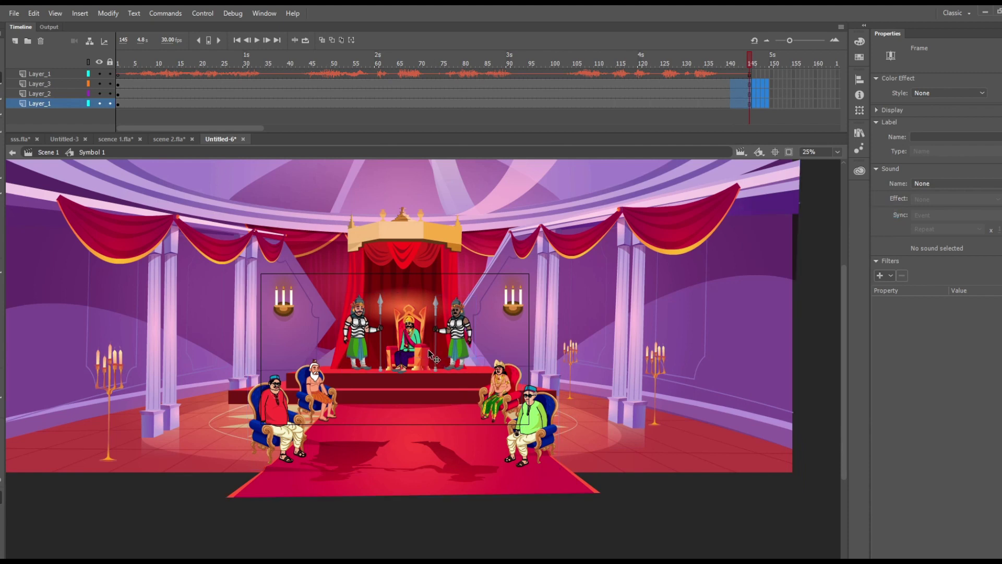
Step: Distribute all the selected throne-room artwork, guards and courtiers to separate layers and delete the emptied original layers
{"action": "key", "text": "ctrl+minus"}
{"action": "left_click_drag", "start_coordinate": [190, 230], "coordinate": [681, 522]}
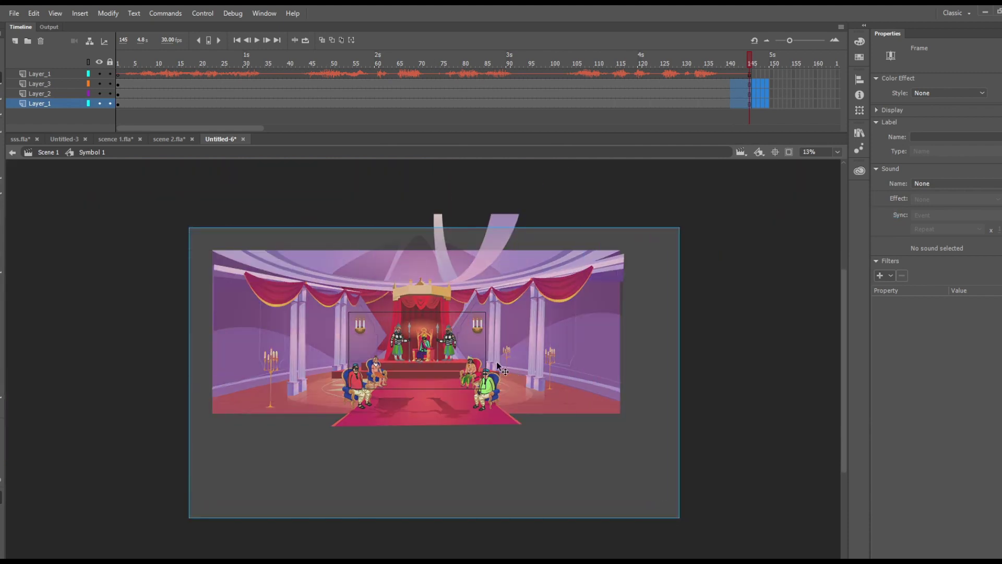
{"action": "right_click", "coordinate": [464, 348]}
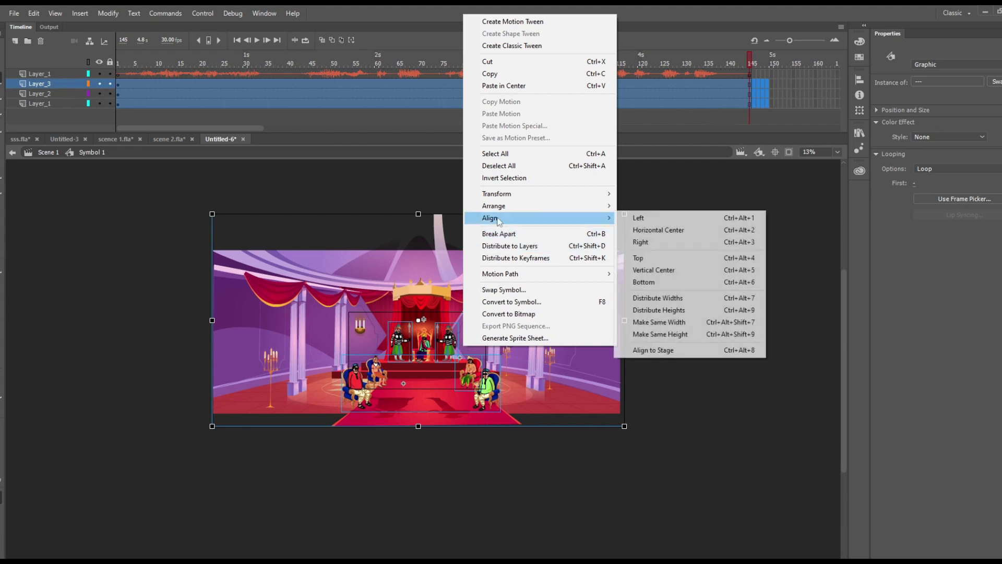
{"action": "mouse_move", "coordinate": [502, 199]}
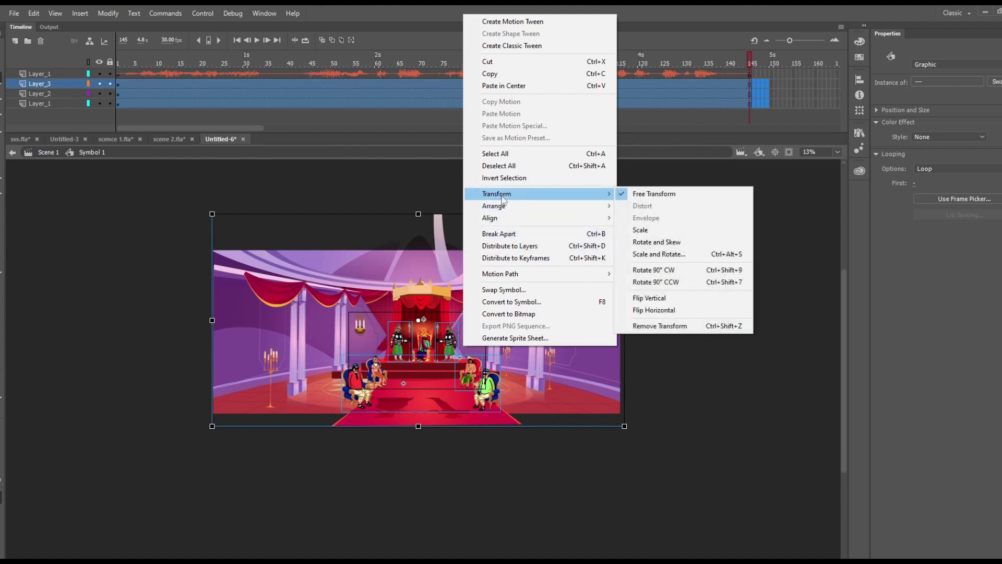
{"action": "left_click", "coordinate": [514, 248]}
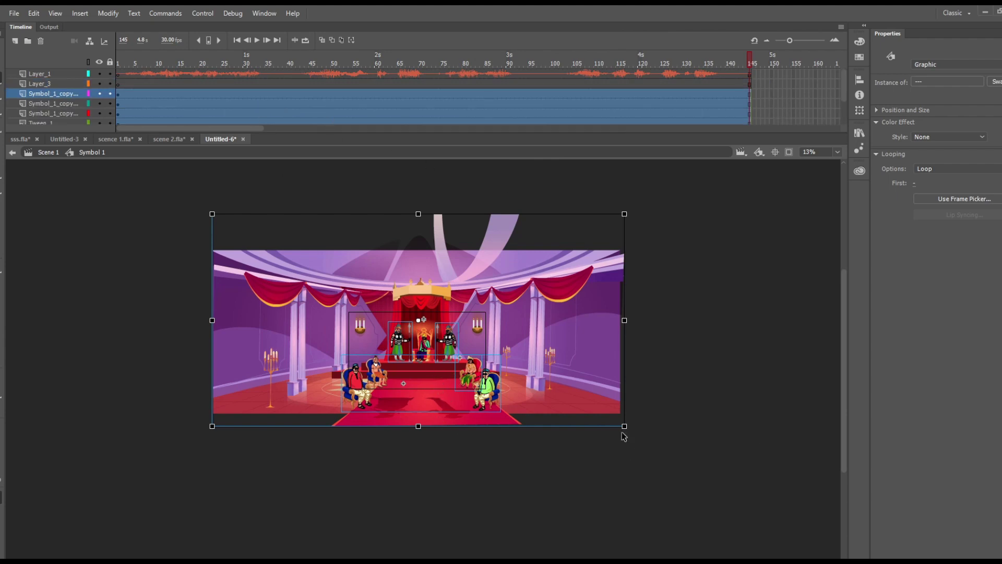
{"action": "key", "text": "Escape"}
{"action": "scroll", "coordinate": [437, 339], "scroll_direction": "up", "scroll_amount": 3}
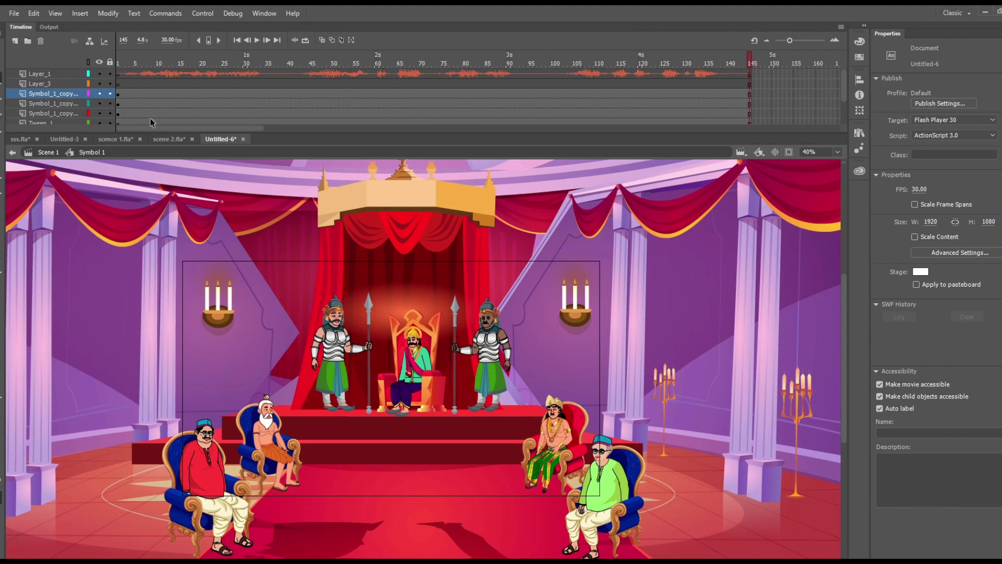
{"action": "left_click", "coordinate": [65, 85]}
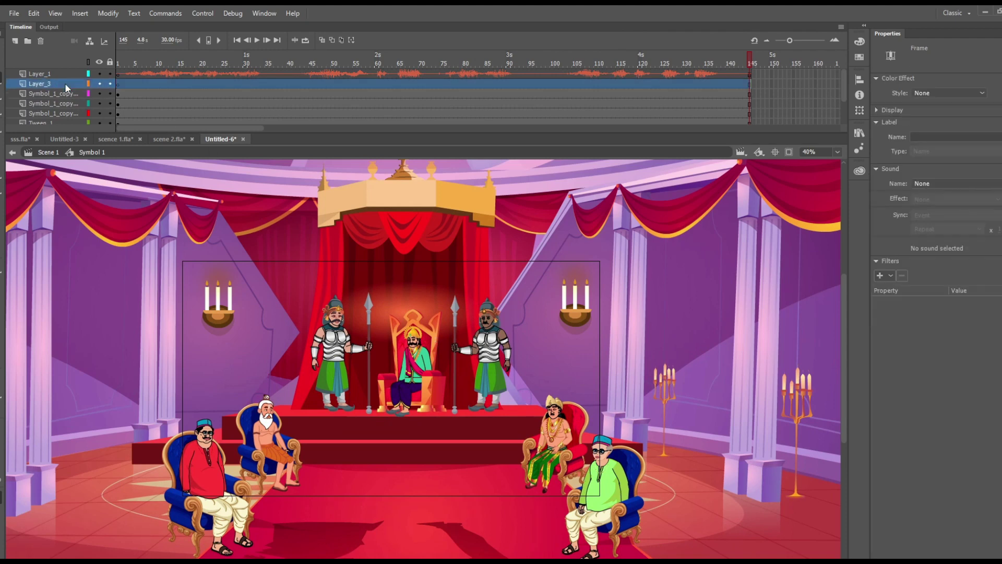
{"action": "left_click", "coordinate": [40, 40]}
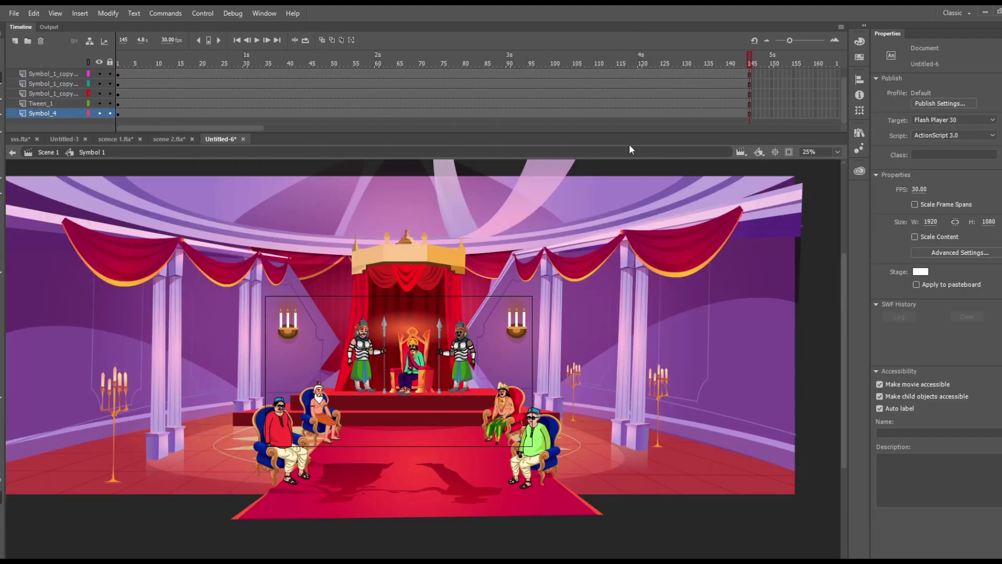
Step: Insert keyframes at frame 144 on all the distributed artwork layers
{"action": "left_click", "coordinate": [611, 60]}
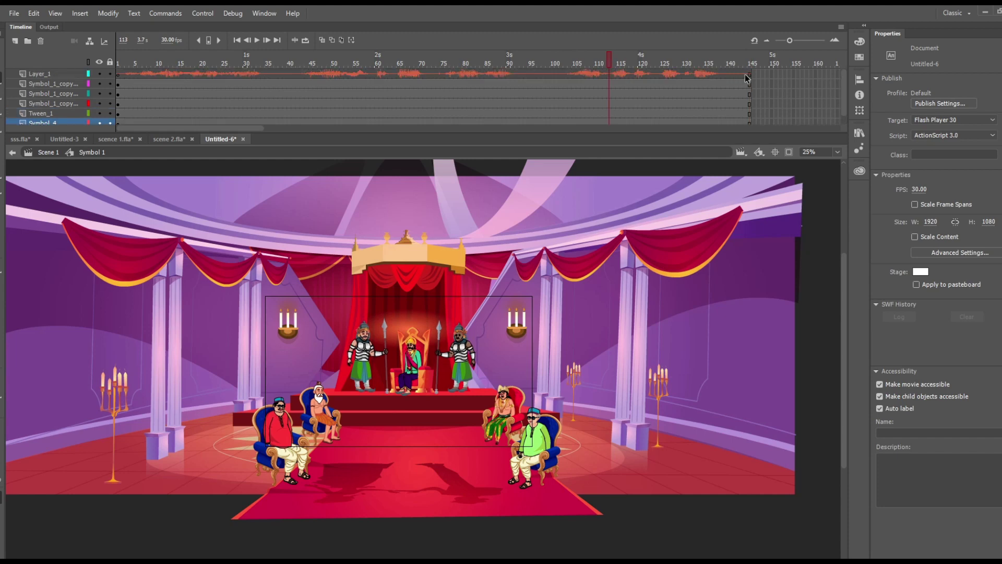
{"action": "left_click_drag", "start_coordinate": [750, 86], "coordinate": [746, 208]}
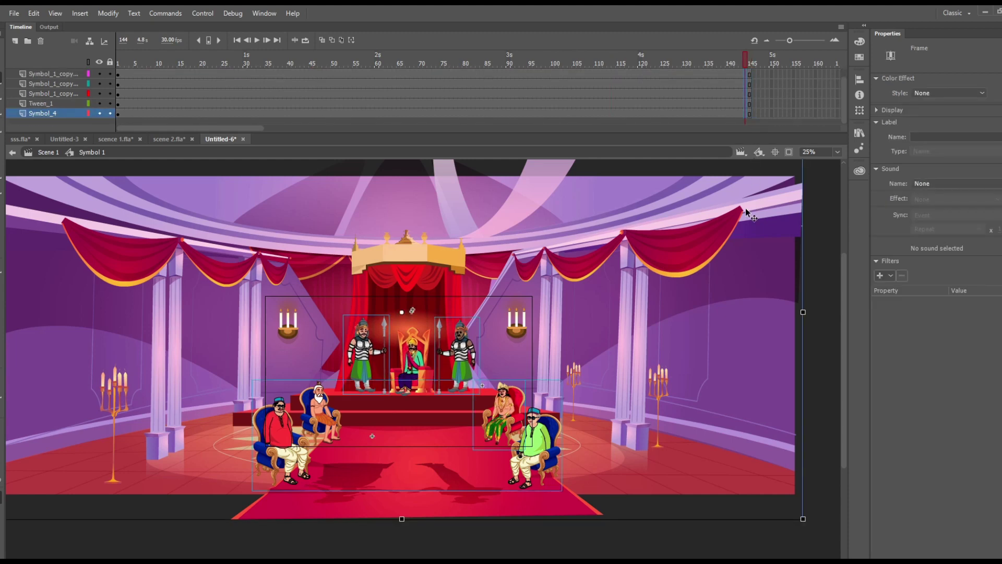
{"action": "key", "text": "F6"}
Step: Clip the view to the stage, scale all the artwork at frame 144 by 70%, and move it down to fill the stage
{"action": "left_click", "coordinate": [790, 151]}
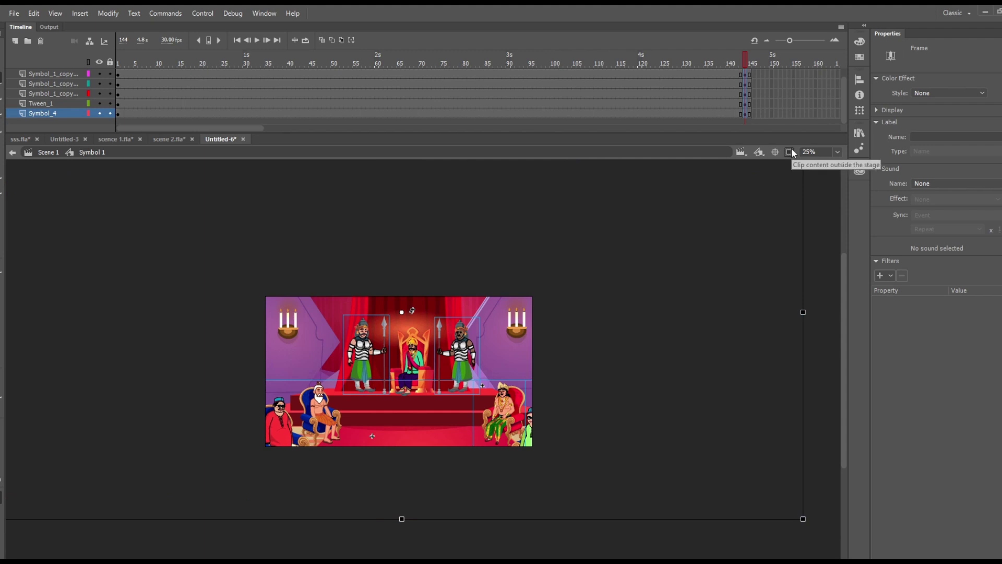
{"action": "key", "text": "ctrl+alt+s"}
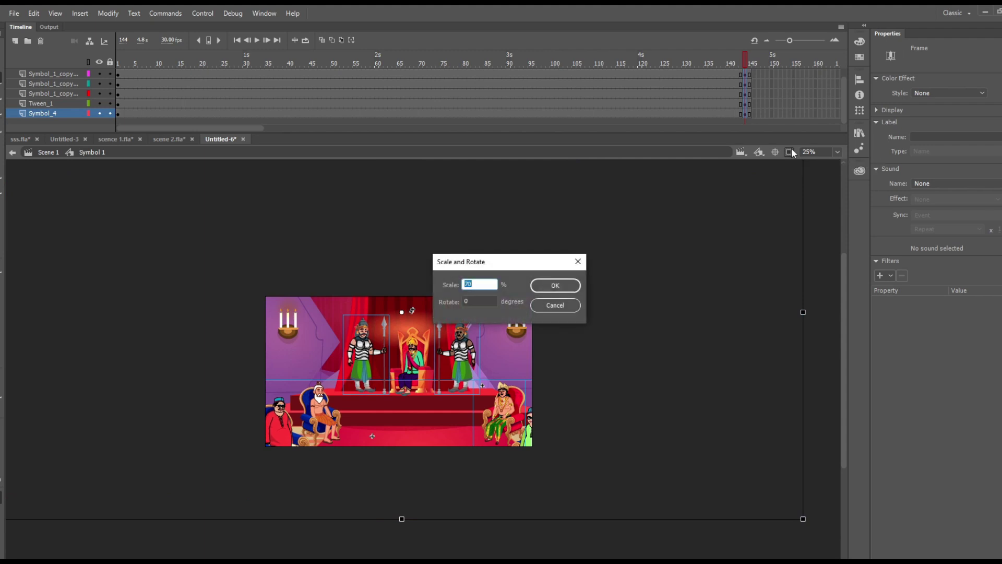
{"action": "key", "text": "Return"}
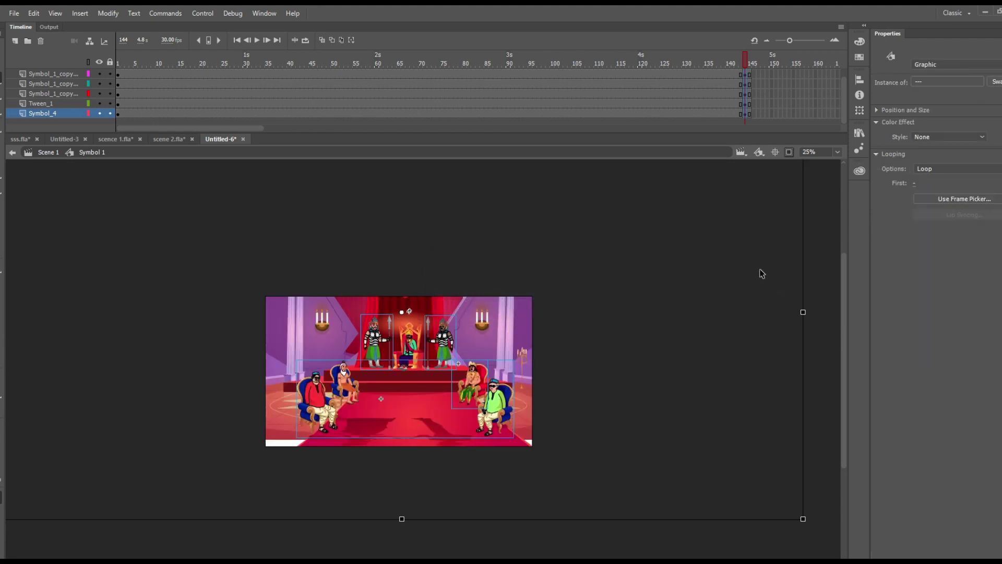
{"action": "double_click", "coordinate": [409, 371]}
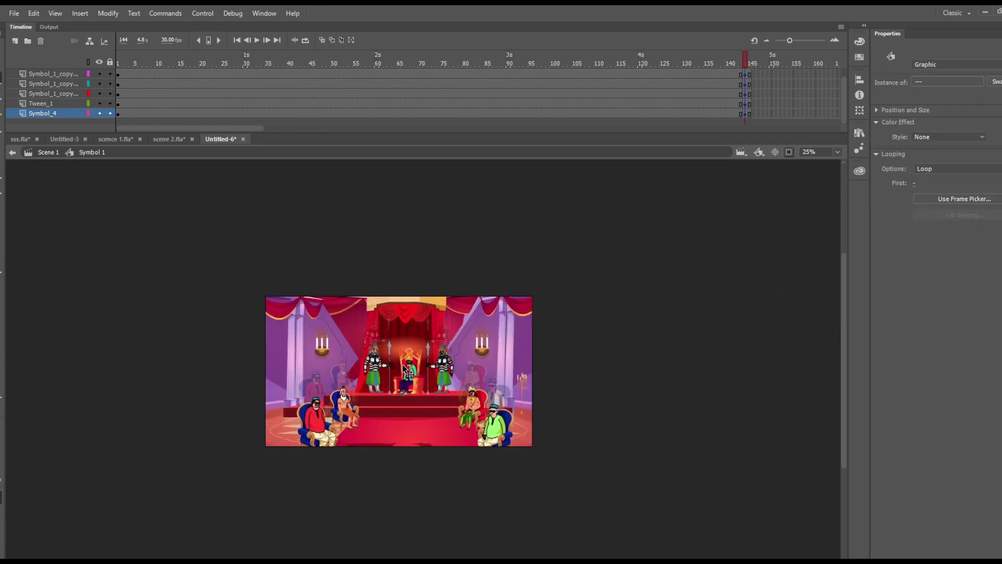
{"action": "left_click_drag", "start_coordinate": [403, 364], "coordinate": [402, 368]}
{"action": "scroll", "coordinate": [401, 373], "scroll_direction": "up", "scroll_amount": 4}
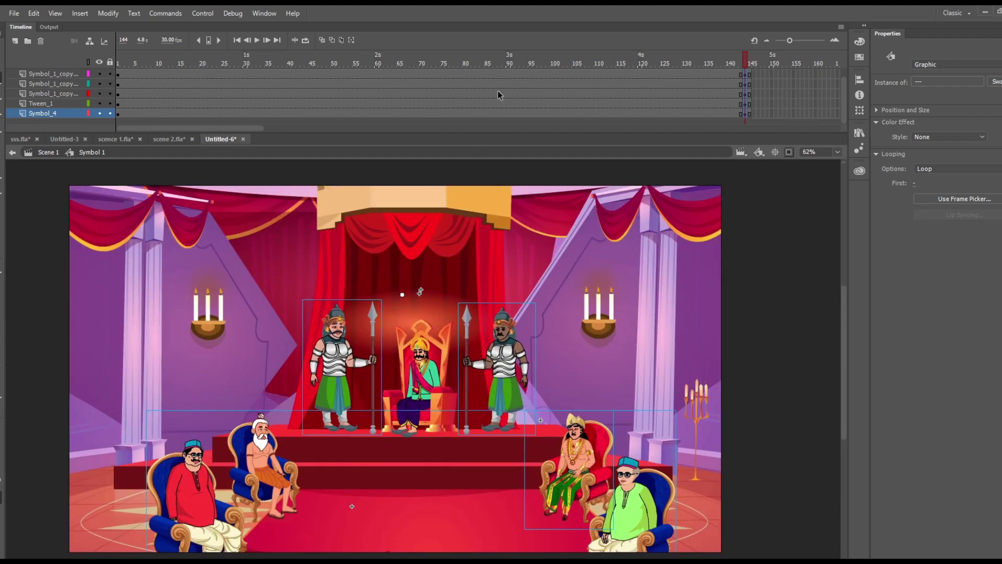
Step: Create classic tweens between frames 1 and 144 on all the artwork layers and play the resulting zoom-out from frame 1
{"action": "scroll", "coordinate": [497, 92], "scroll_direction": "up", "scroll_amount": 1}
{"action": "left_click_drag", "start_coordinate": [500, 88], "coordinate": [519, 241]}
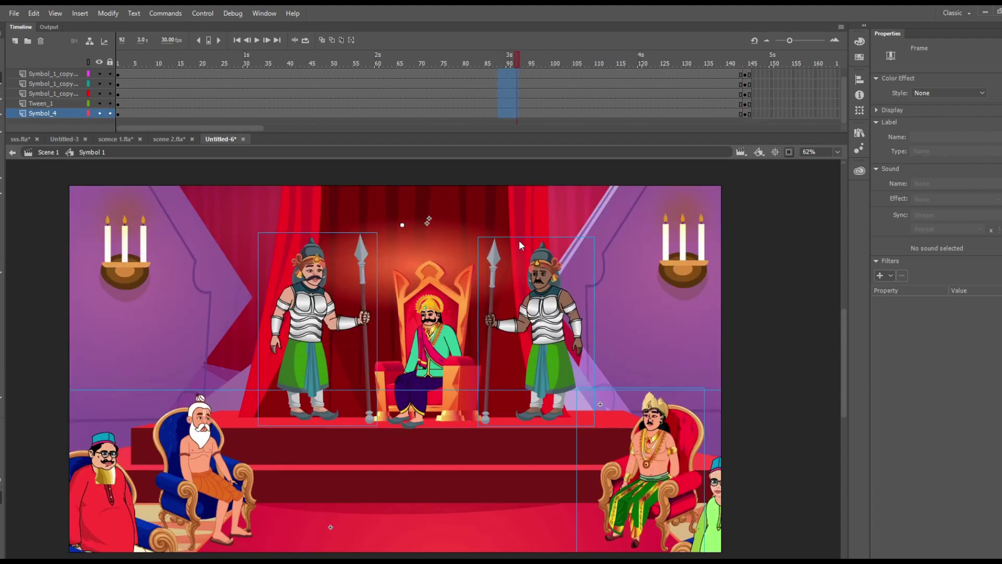
{"action": "scroll", "coordinate": [519, 464], "scroll_direction": "down", "scroll_amount": 2}
{"action": "scroll", "coordinate": [518, 465], "scroll_direction": "up", "scroll_amount": 1}
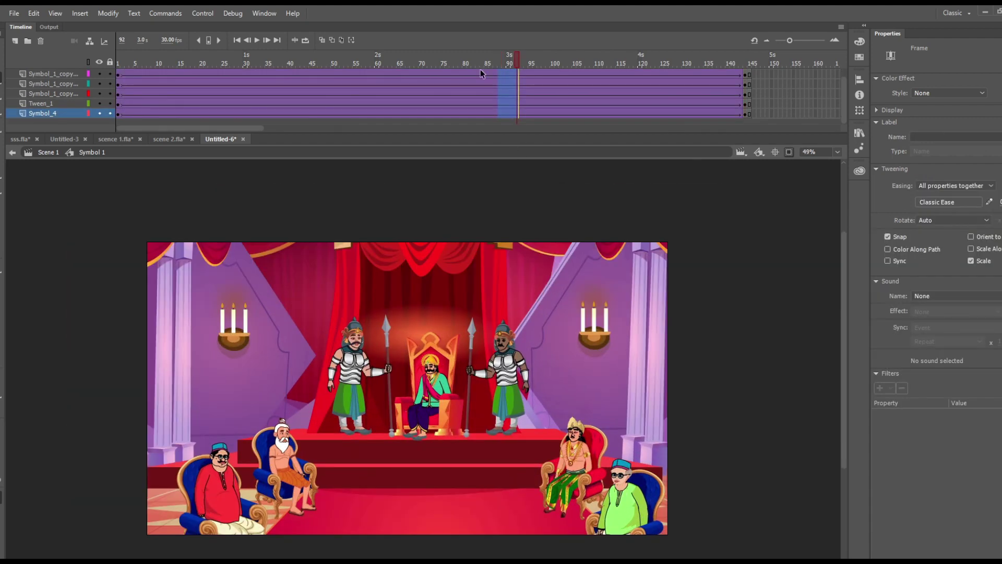
{"action": "left_click", "coordinate": [119, 60]}
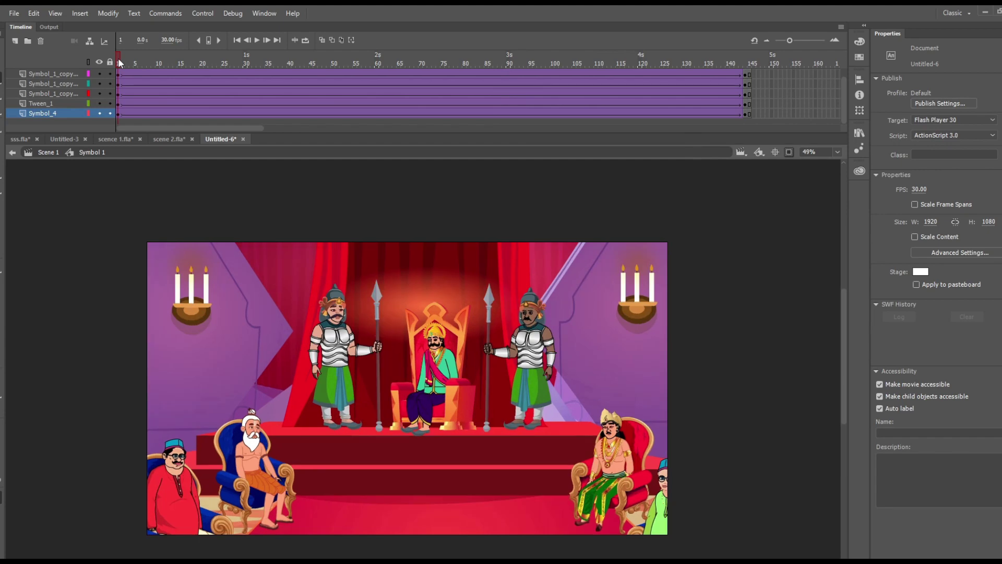
{"action": "left_click", "coordinate": [255, 40]}
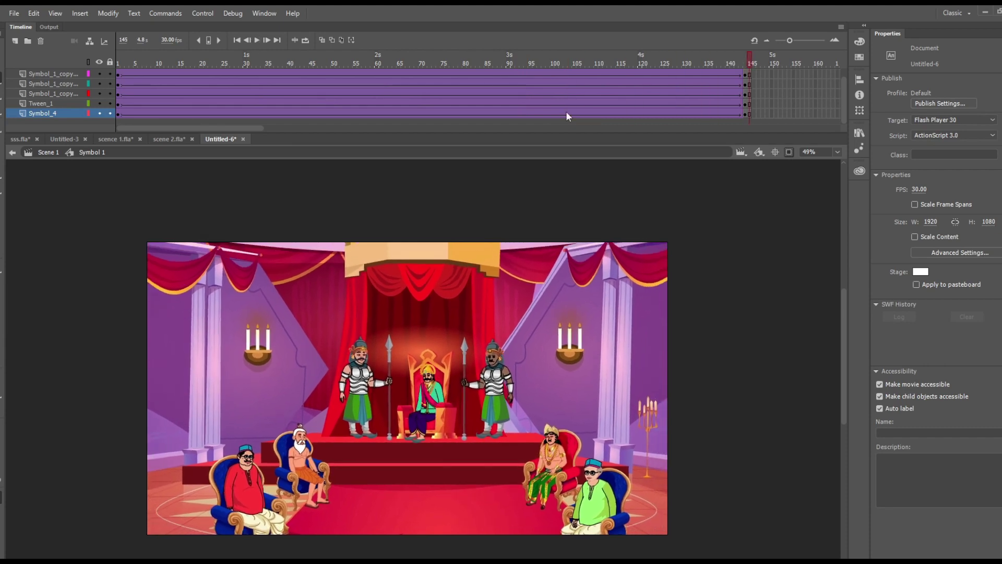
Step: Apply a custom S-shaped ease named My Ease 1, slow at the start and end, to the tweens on all the artwork layers
{"action": "scroll", "coordinate": [536, 86], "scroll_direction": "up", "scroll_amount": 1}
{"action": "left_click_drag", "start_coordinate": [540, 87], "coordinate": [614, 269]}
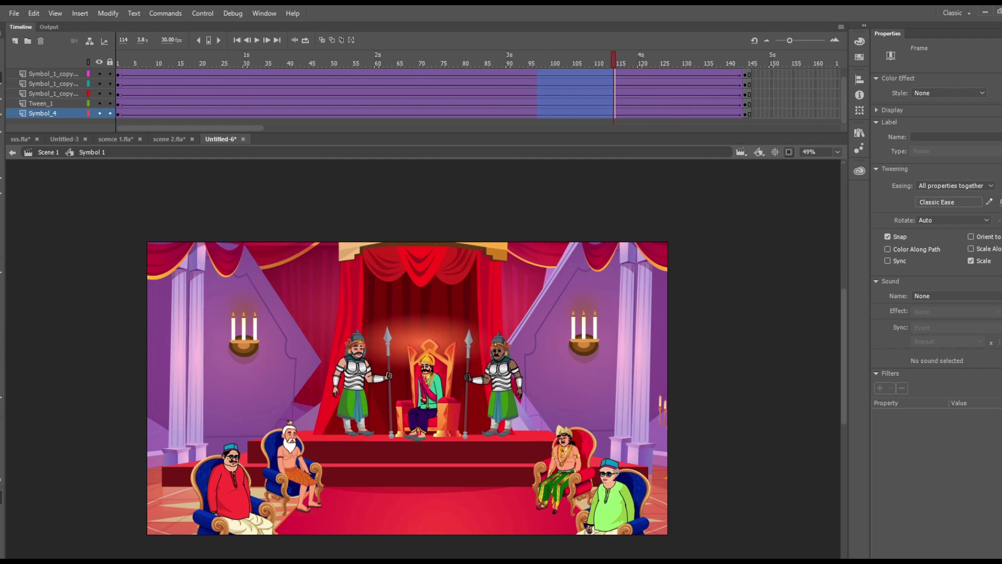
{"action": "left_click", "coordinate": [989, 201]}
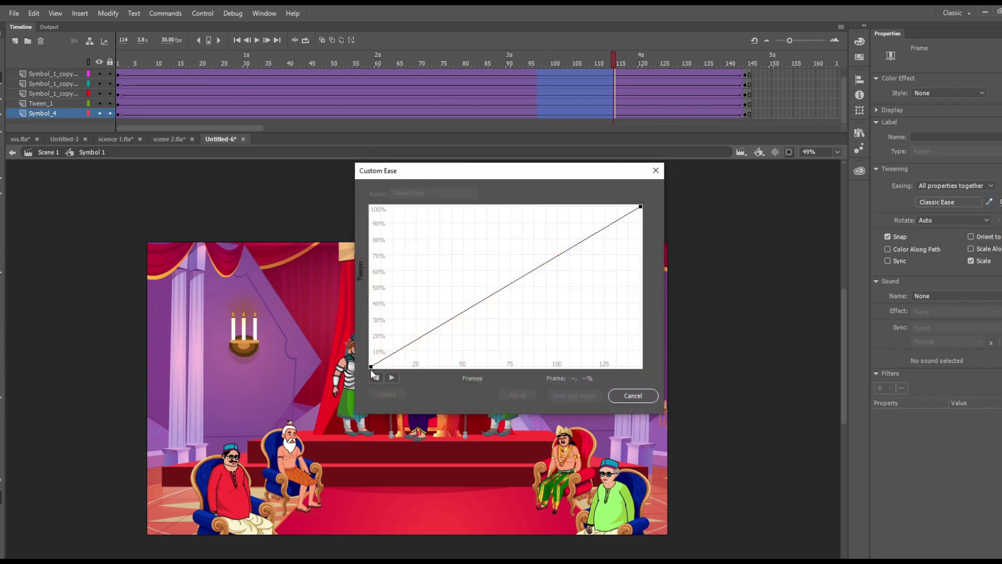
{"action": "left_click_drag", "start_coordinate": [376, 363], "coordinate": [486, 393]}
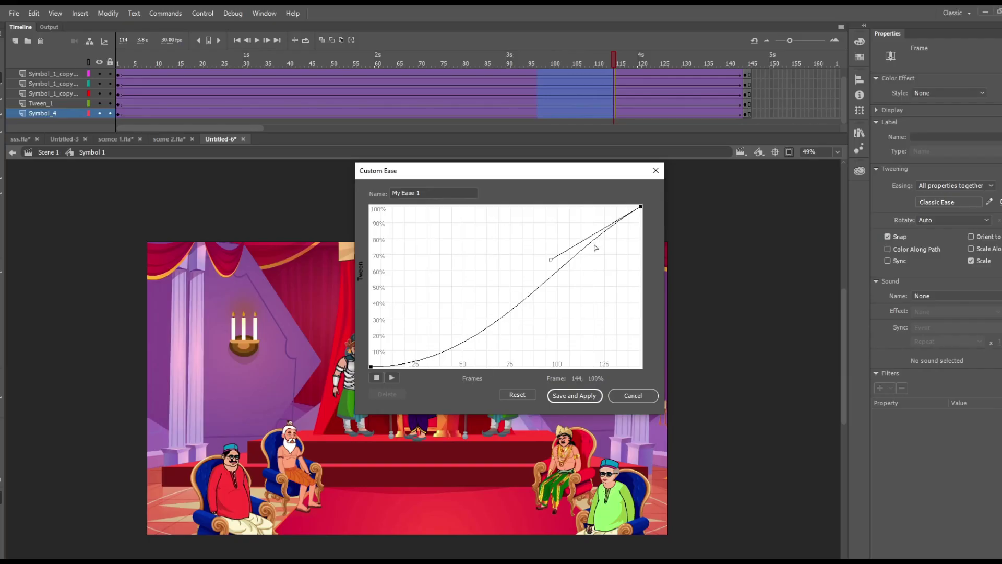
{"action": "left_click_drag", "start_coordinate": [593, 246], "coordinate": [544, 198]}
{"action": "left_click", "coordinate": [569, 395]}
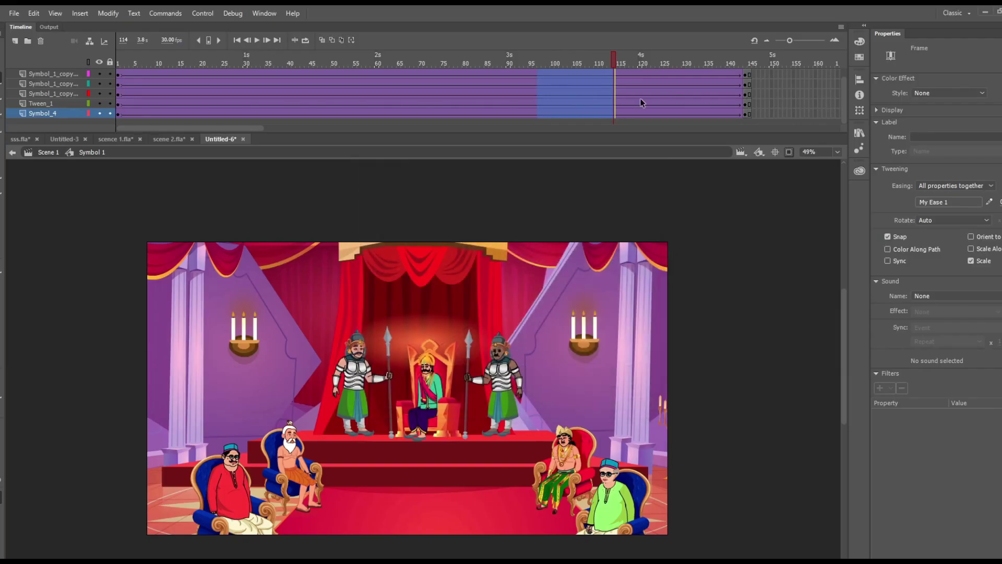
Step: Return to Scene 1 and save the document as an Animate file in the STORY 5 2019 folder
{"action": "left_click", "coordinate": [30, 155]}
{"action": "left_click", "coordinate": [14, 13]}
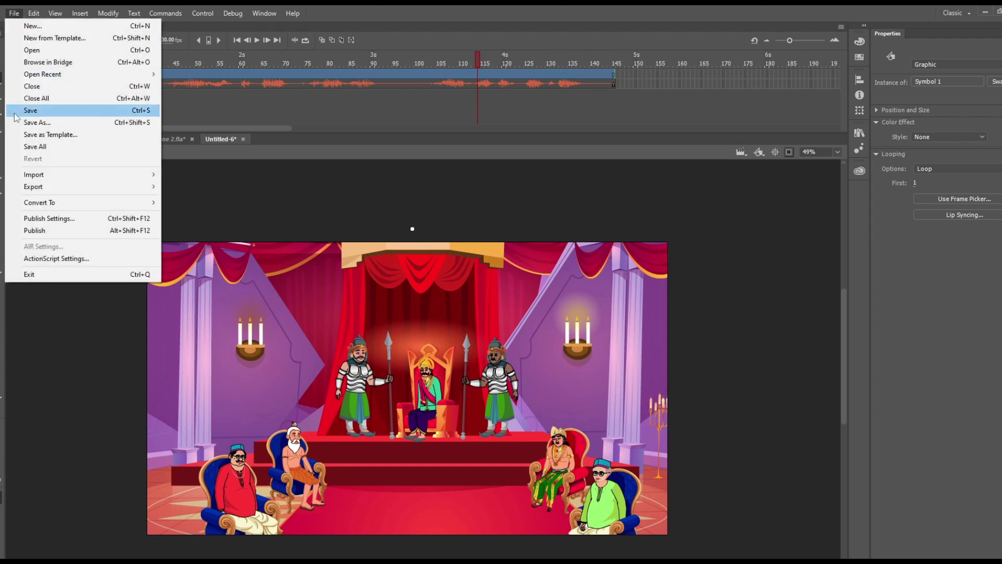
{"action": "left_click", "coordinate": [21, 113]}
{"action": "left_click", "coordinate": [167, 242]}
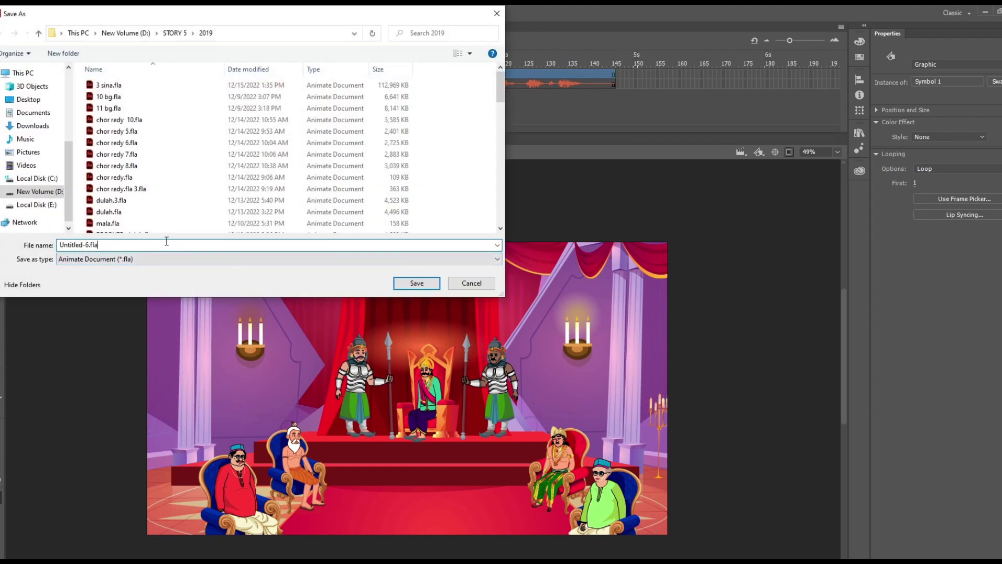
{"action": "key", "text": "Return"}
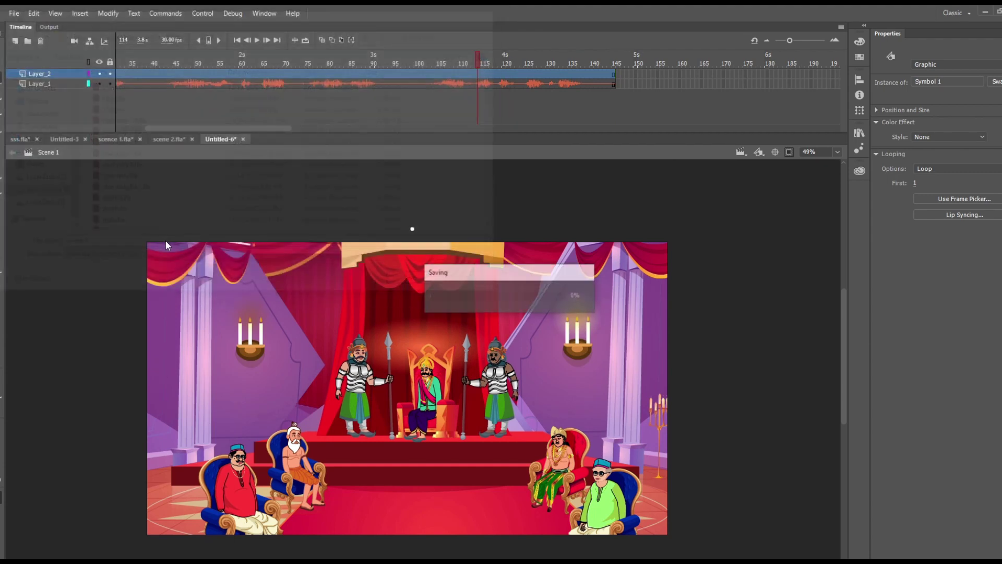